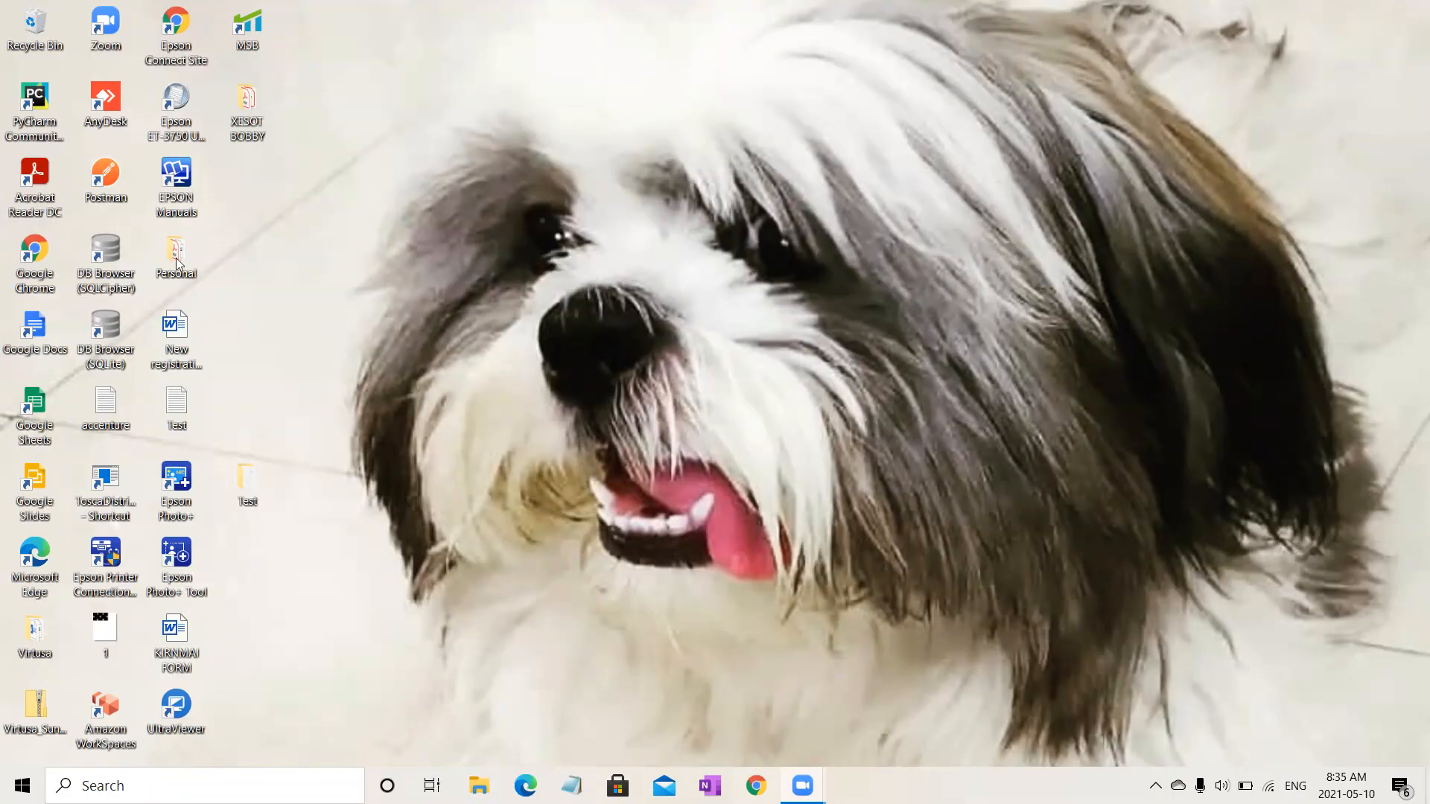
Step: Open Notepad from the Start menu and maximize its window
{"action": "left_click", "coordinate": [22, 785]}
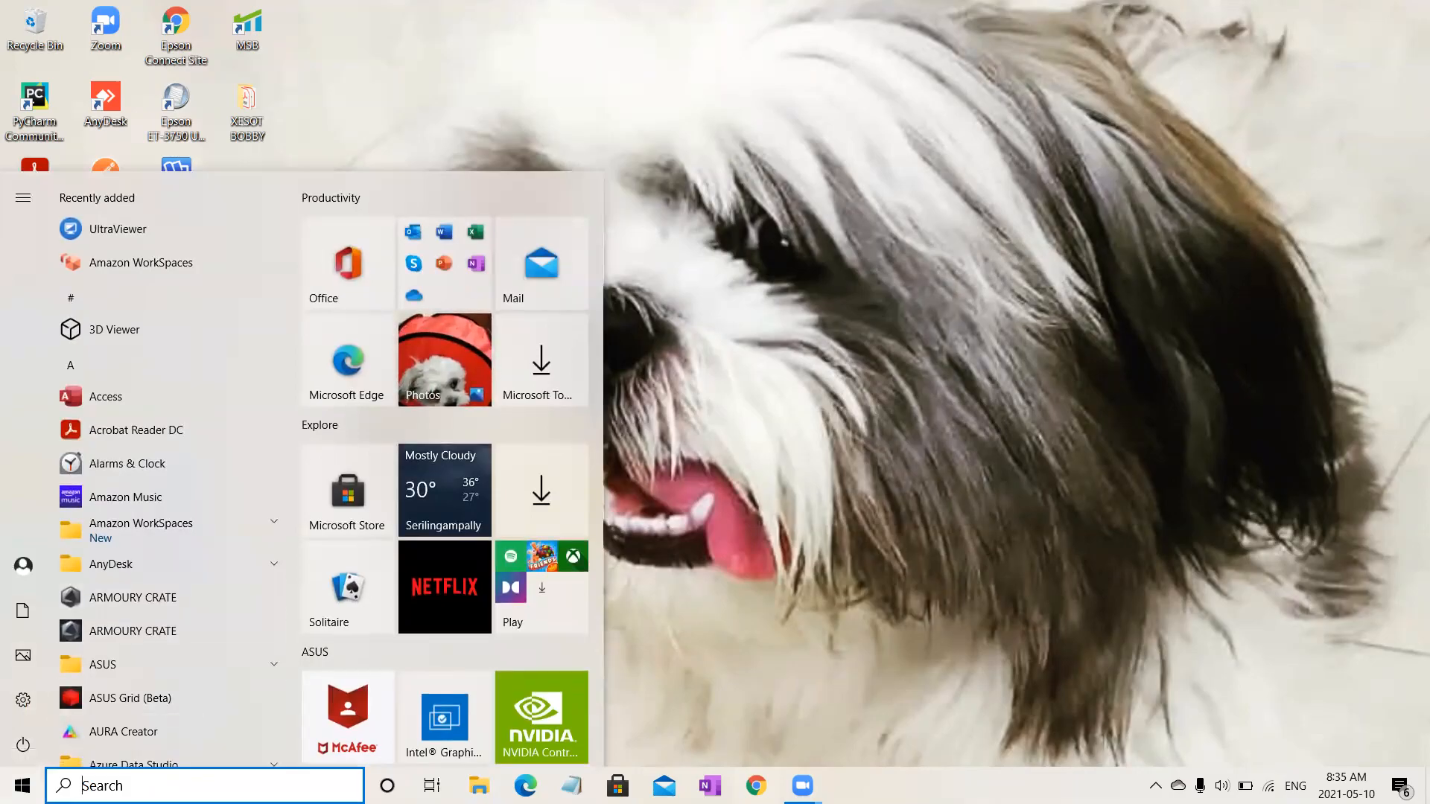
{"action": "left_click", "coordinate": [755, 719]}
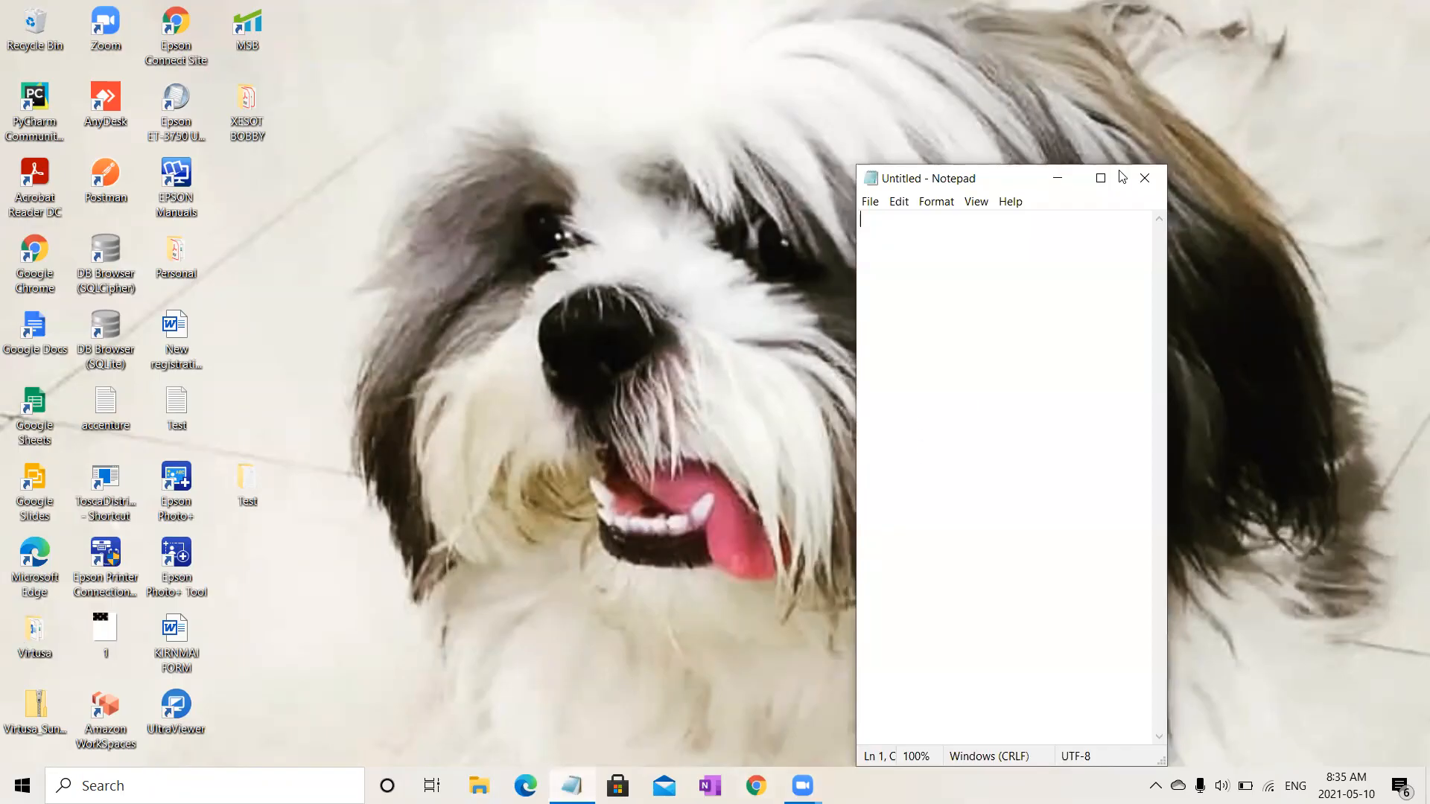
{"action": "left_click", "coordinate": [1146, 37]}
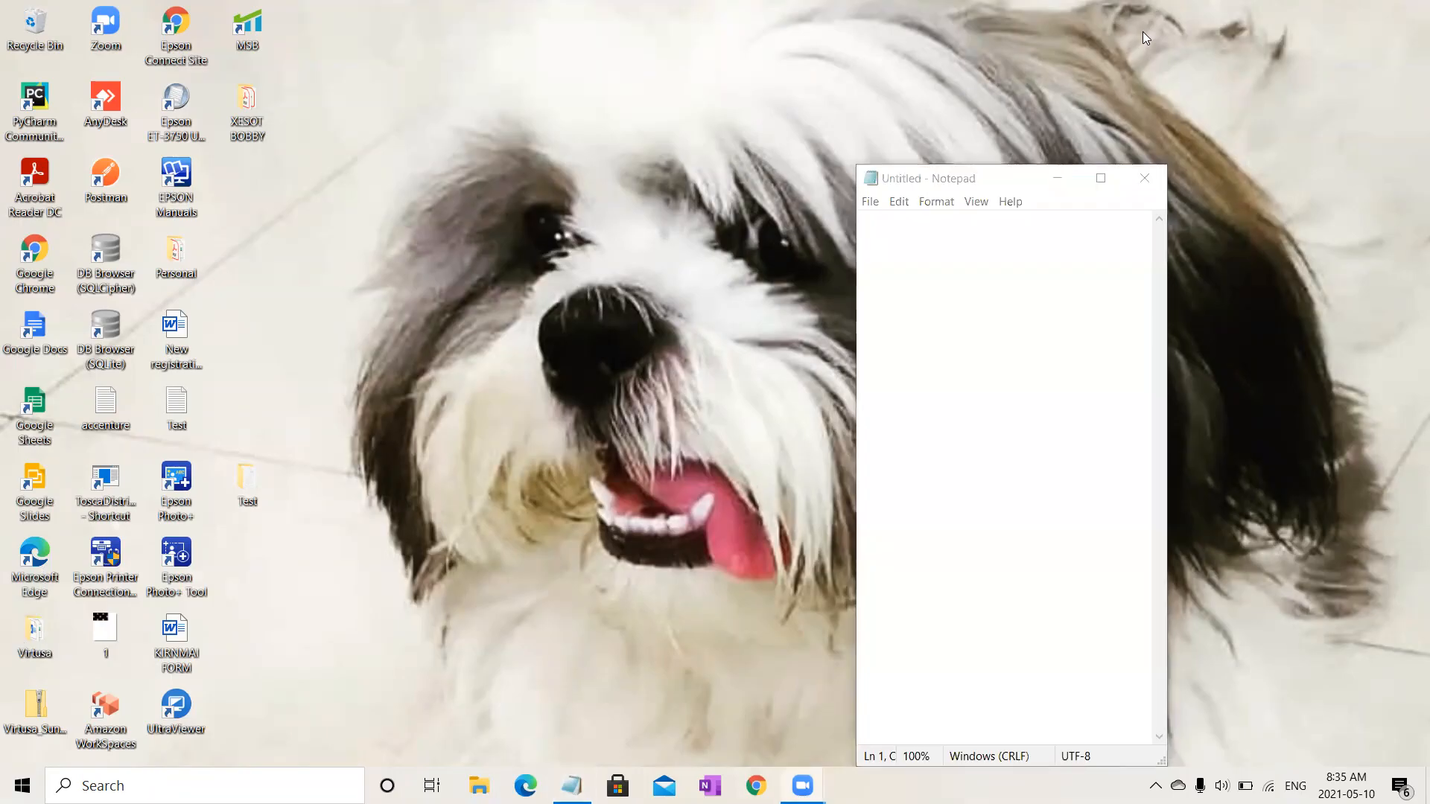
{"action": "left_click", "coordinate": [1101, 178]}
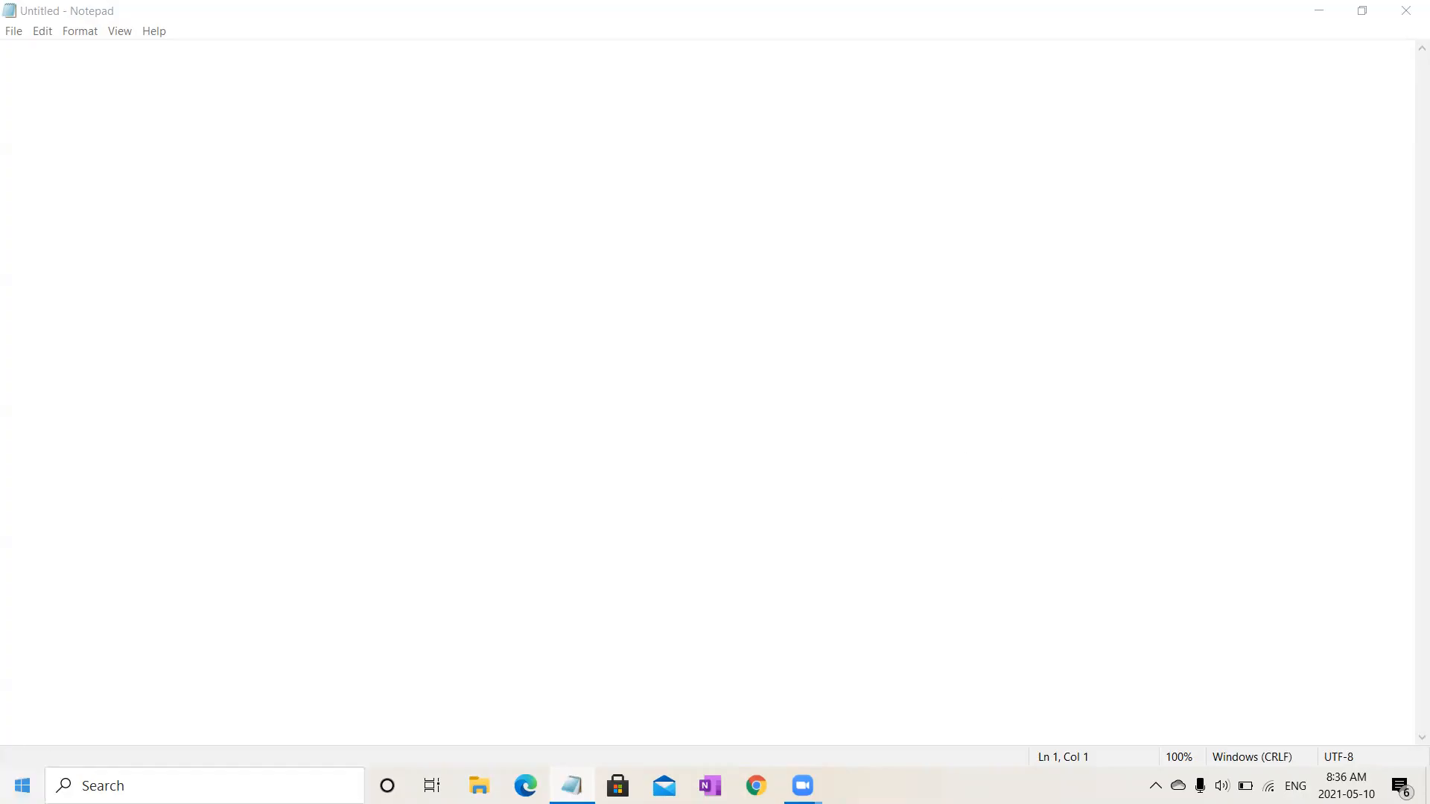
Step: Search Windows for paint and launch the Paint app
{"action": "left_click", "coordinate": [205, 786]}
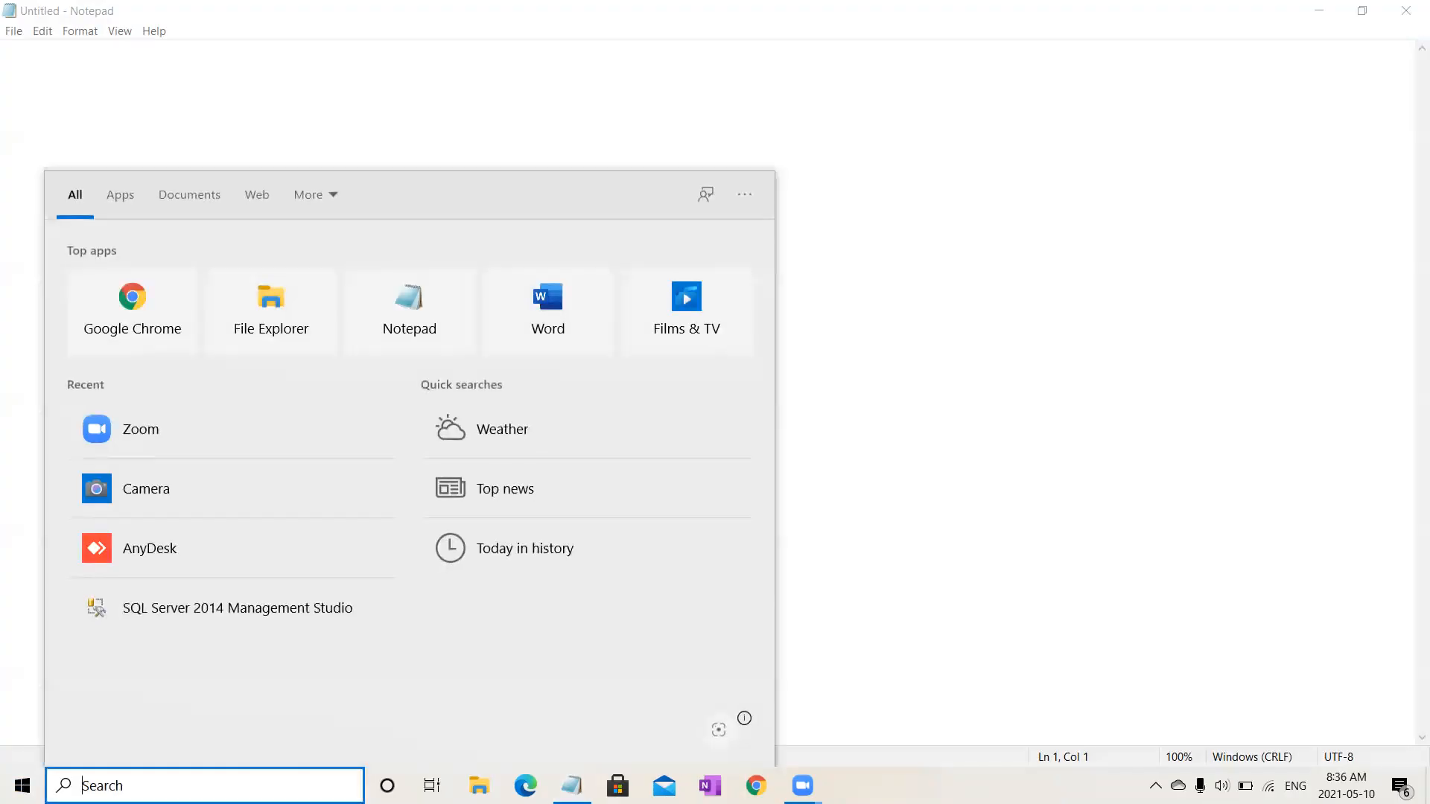
{"action": "type", "text": "ms"}
{"action": "key", "text": "BackSpace"}
{"action": "key", "text": "BackSpace"}
{"action": "type", "text": "paint"}
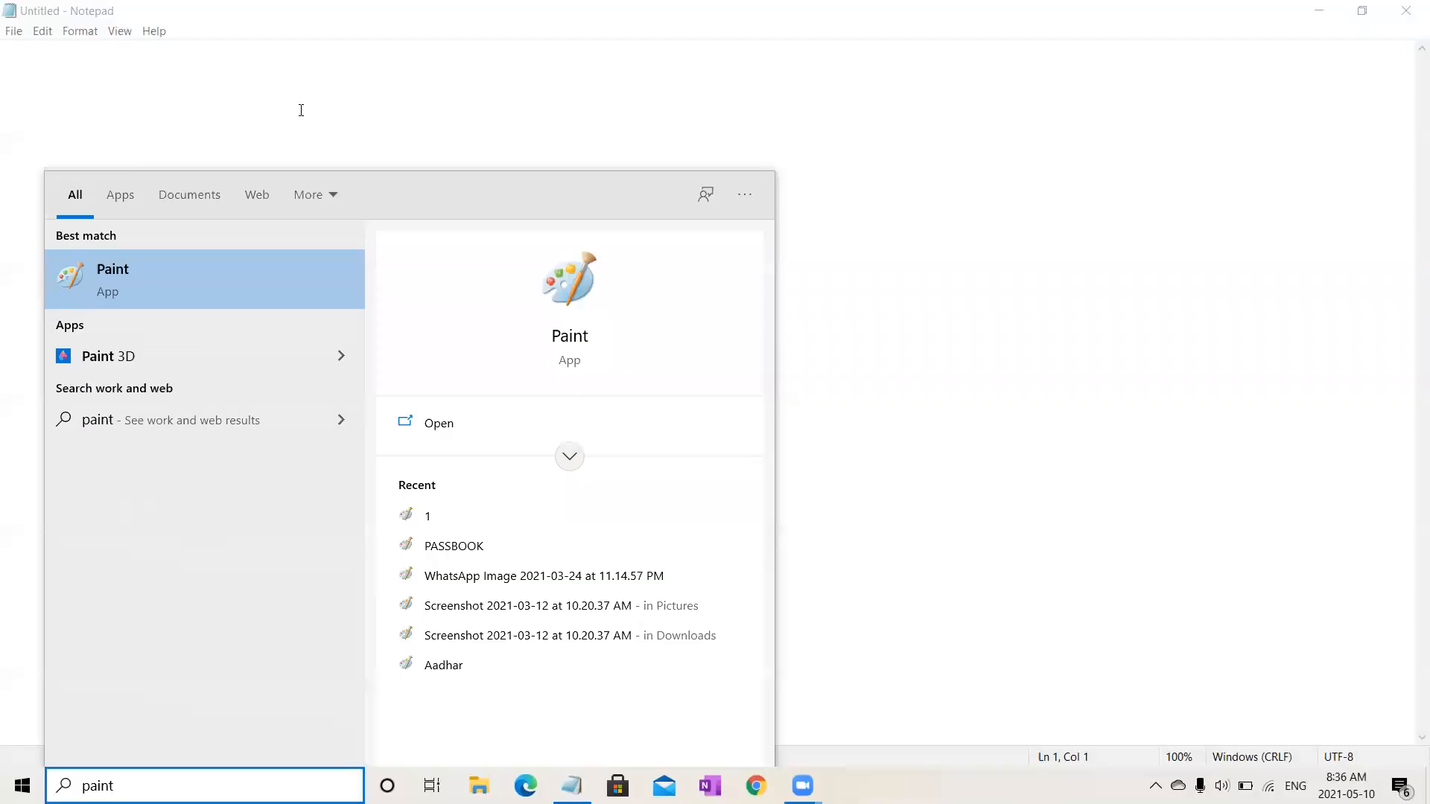
{"action": "left_click", "coordinate": [177, 277]}
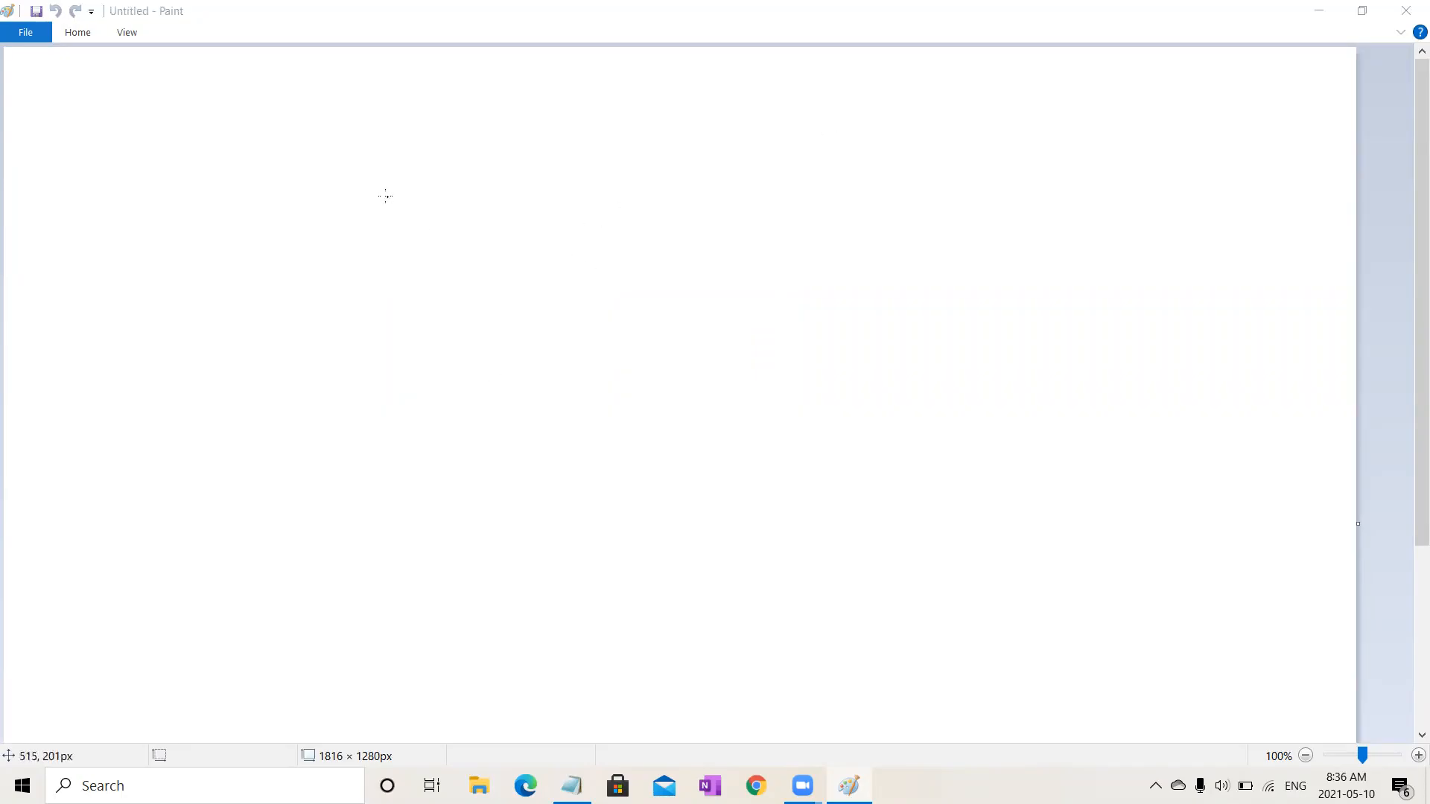
Step: Sketch four freehand boxes labelled 1, 2, 3 and 9 on the canvas
{"action": "mouse_move", "coordinate": [273, 139]}
{"action": "left_mouse_down"}
{"action": "mouse_move", "coordinate": [288, 225]}
{"action": "mouse_move", "coordinate": [417, 121]}
{"action": "mouse_move", "coordinate": [272, 135]}
{"action": "mouse_move", "coordinate": [329, 195]}
{"action": "left_mouse_up"}
{"action": "mouse_move", "coordinate": [709, 77]}
{"action": "left_mouse_down"}
{"action": "mouse_move", "coordinate": [691, 185]}
{"action": "mouse_move", "coordinate": [832, 202]}
{"action": "mouse_move", "coordinate": [797, 79]}
{"action": "mouse_move", "coordinate": [685, 67]}
{"action": "left_mouse_up"}
{"action": "left_click_drag", "start_coordinate": [735, 128], "coordinate": [777, 151]}
{"action": "mouse_move", "coordinate": [278, 376]}
{"action": "left_mouse_down"}
{"action": "mouse_move", "coordinate": [288, 491]}
{"action": "mouse_move", "coordinate": [460, 418]}
{"action": "mouse_move", "coordinate": [276, 411]}
{"action": "mouse_move", "coordinate": [371, 455]}
{"action": "left_mouse_up"}
{"action": "mouse_move", "coordinate": [529, 191]}
{"action": "left_mouse_down"}
{"action": "mouse_move", "coordinate": [563, 343]}
{"action": "mouse_move", "coordinate": [601, 198]}
{"action": "mouse_move", "coordinate": [518, 211]}
{"action": "mouse_move", "coordinate": [580, 265]}
{"action": "mouse_move", "coordinate": [552, 289]}
{"action": "mouse_move", "coordinate": [549, 360]}
{"action": "left_mouse_up"}
{"action": "mouse_move", "coordinate": [393, 422]}
{"action": "left_mouse_down"}
{"action": "mouse_move", "coordinate": [505, 251]}
{"action": "mouse_move", "coordinate": [544, 248]}
{"action": "mouse_move", "coordinate": [419, 449]}
{"action": "left_mouse_up"}
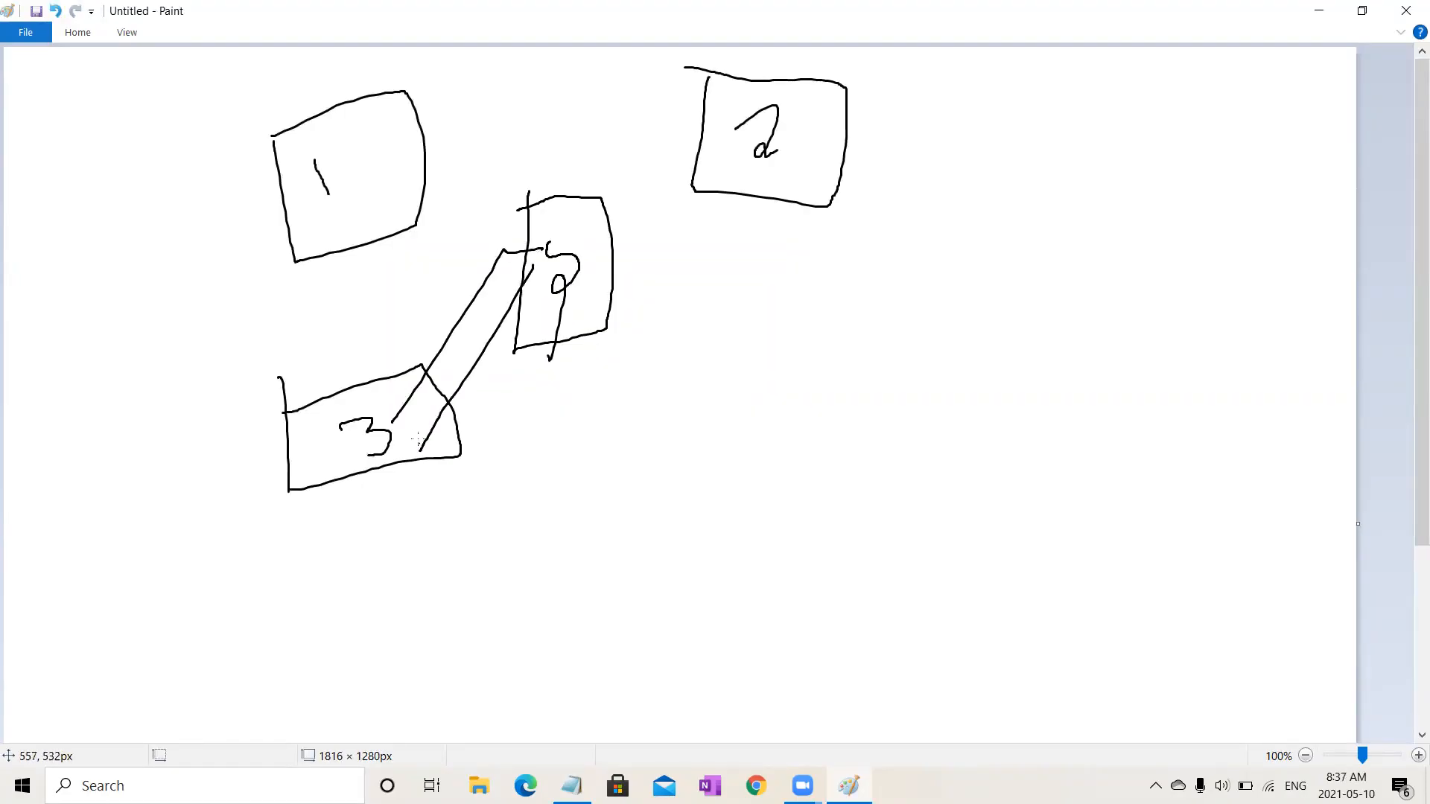
Step: Draw connecting lines from box 9 to boxes 1 and 2
{"action": "left_click_drag", "start_coordinate": [389, 205], "coordinate": [607, 241]}
{"action": "mouse_move", "coordinate": [377, 147]}
{"action": "left_mouse_down"}
{"action": "mouse_move", "coordinate": [577, 207]}
{"action": "mouse_move", "coordinate": [754, 172]}
{"action": "left_mouse_up"}
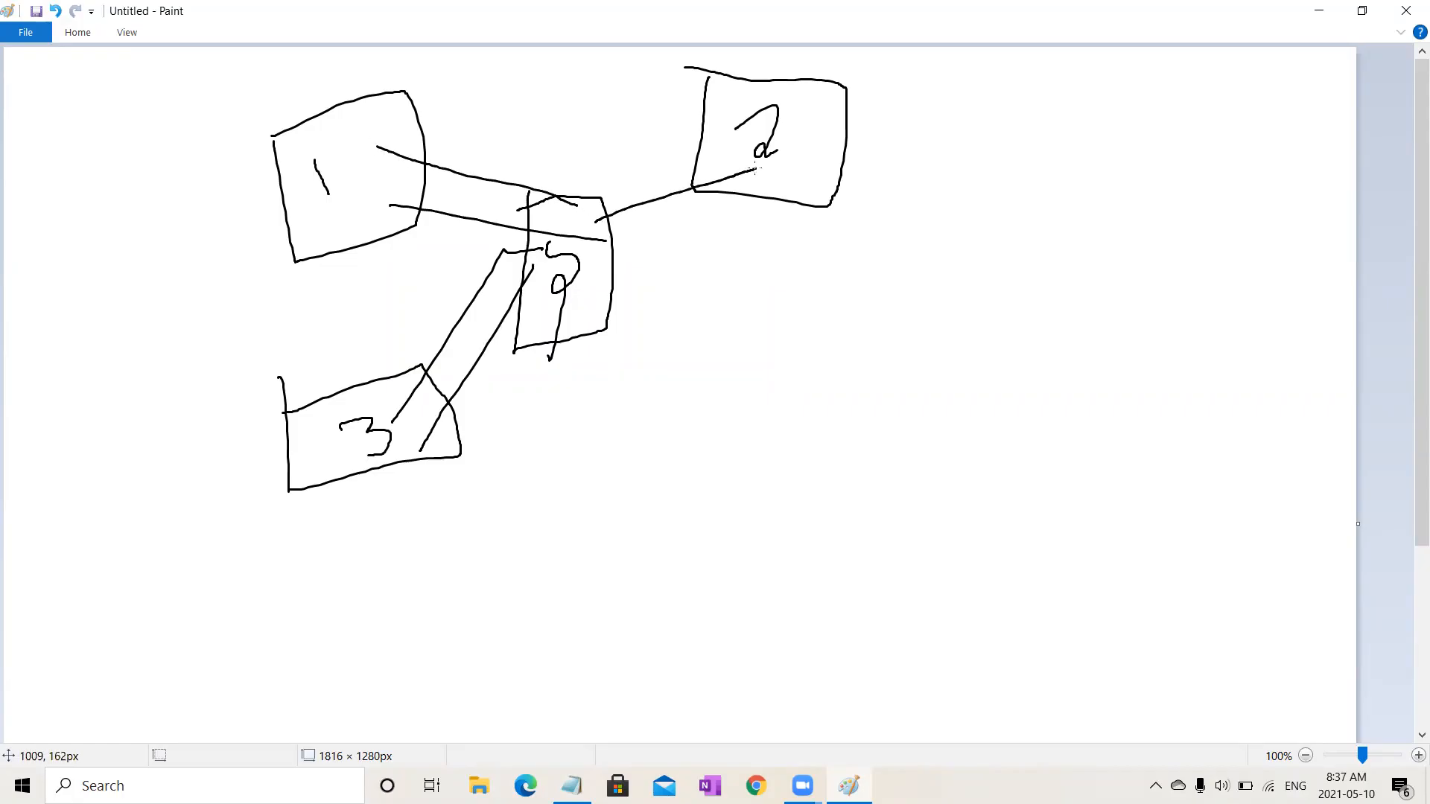
{"action": "left_click_drag", "start_coordinate": [600, 284], "coordinate": [750, 195]}
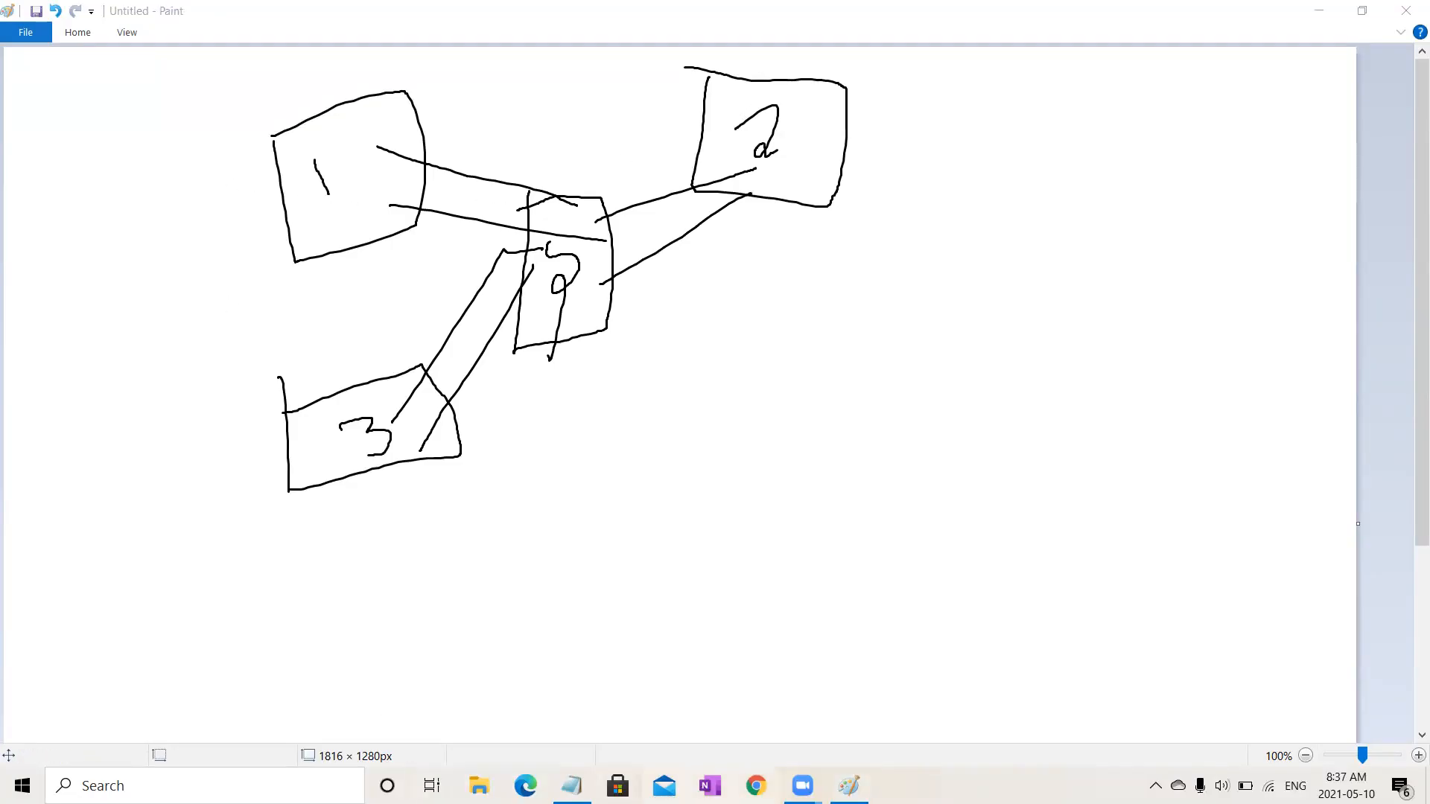
Step: Handwrite letters and symbols such as G, A, L and Z around the boxes, with small slashes beside them
{"action": "mouse_move", "coordinate": [185, 168]}
{"action": "left_mouse_down"}
{"action": "mouse_move", "coordinate": [200, 250]}
{"action": "mouse_move", "coordinate": [223, 215]}
{"action": "mouse_move", "coordinate": [234, 251]}
{"action": "left_mouse_up"}
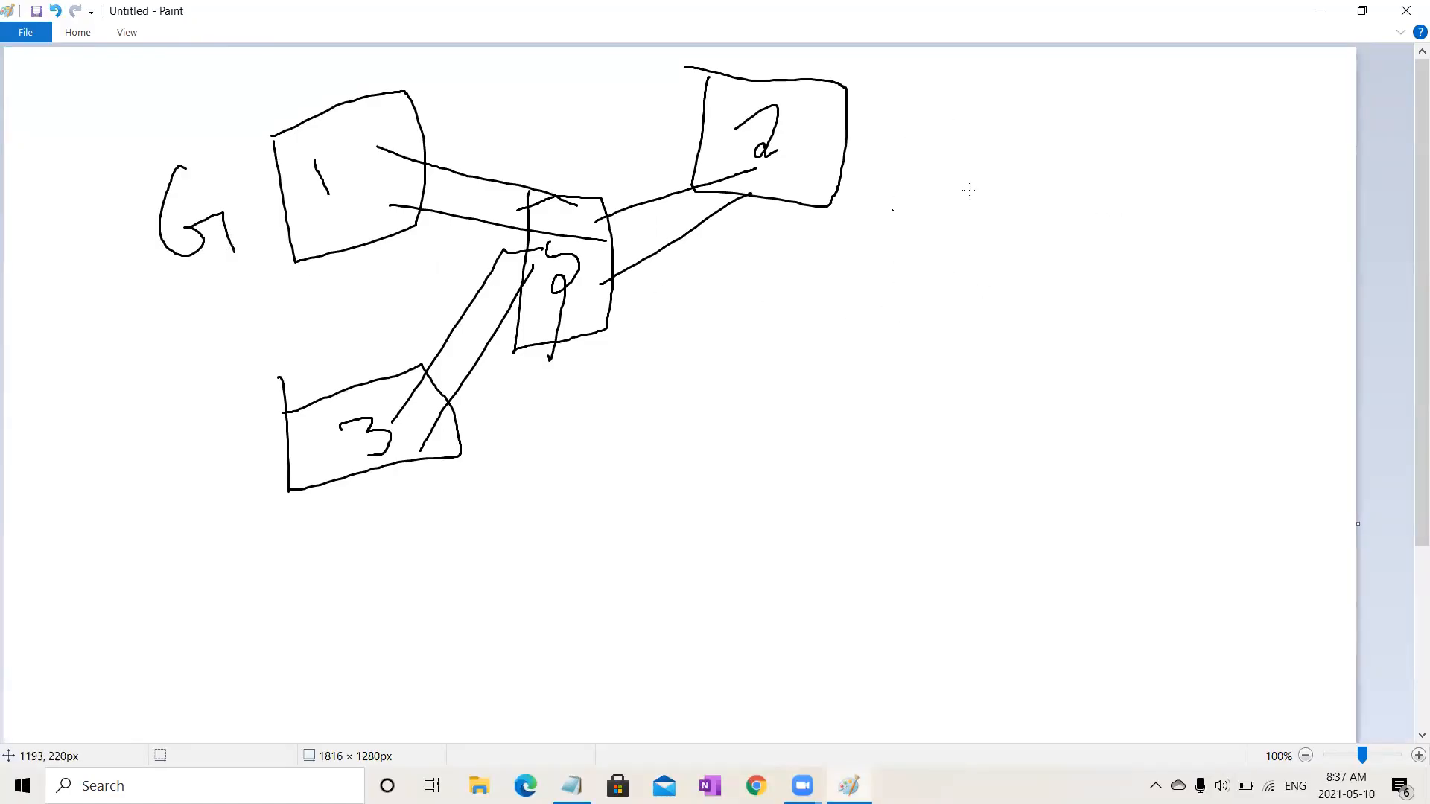
{"action": "left_click_drag", "start_coordinate": [892, 211], "coordinate": [970, 192]}
{"action": "left_click_drag", "start_coordinate": [969, 179], "coordinate": [908, 184]}
{"action": "mouse_move", "coordinate": [405, 539]}
{"action": "left_mouse_down"}
{"action": "mouse_move", "coordinate": [425, 624]}
{"action": "mouse_move", "coordinate": [446, 493]}
{"action": "mouse_move", "coordinate": [476, 594]}
{"action": "mouse_move", "coordinate": [495, 594]}
{"action": "left_mouse_up"}
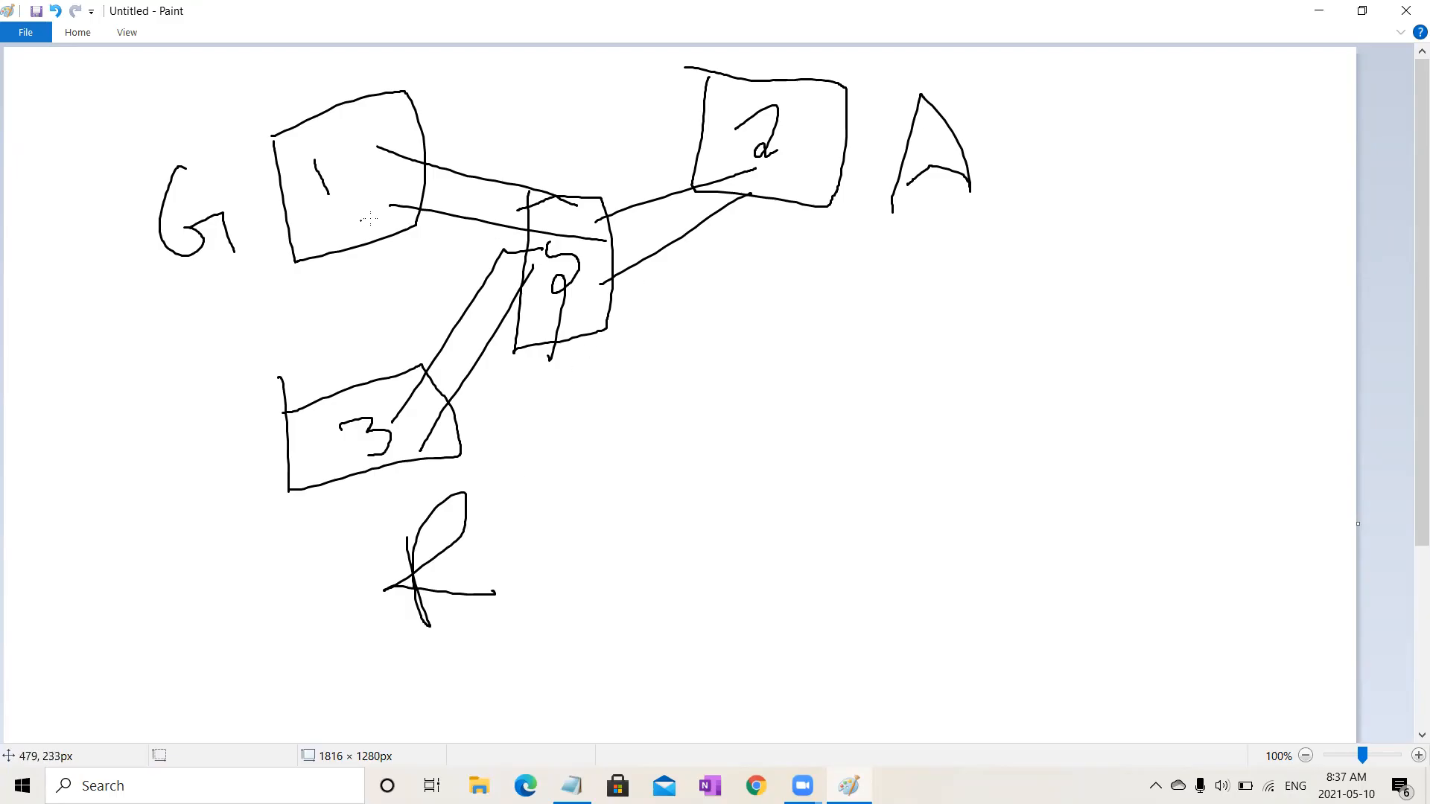
{"action": "mouse_move", "coordinate": [214, 115]}
{"action": "left_mouse_down"}
{"action": "mouse_move", "coordinate": [171, 49]}
{"action": "mouse_move", "coordinate": [182, 126]}
{"action": "mouse_move", "coordinate": [237, 117]}
{"action": "left_mouse_up"}
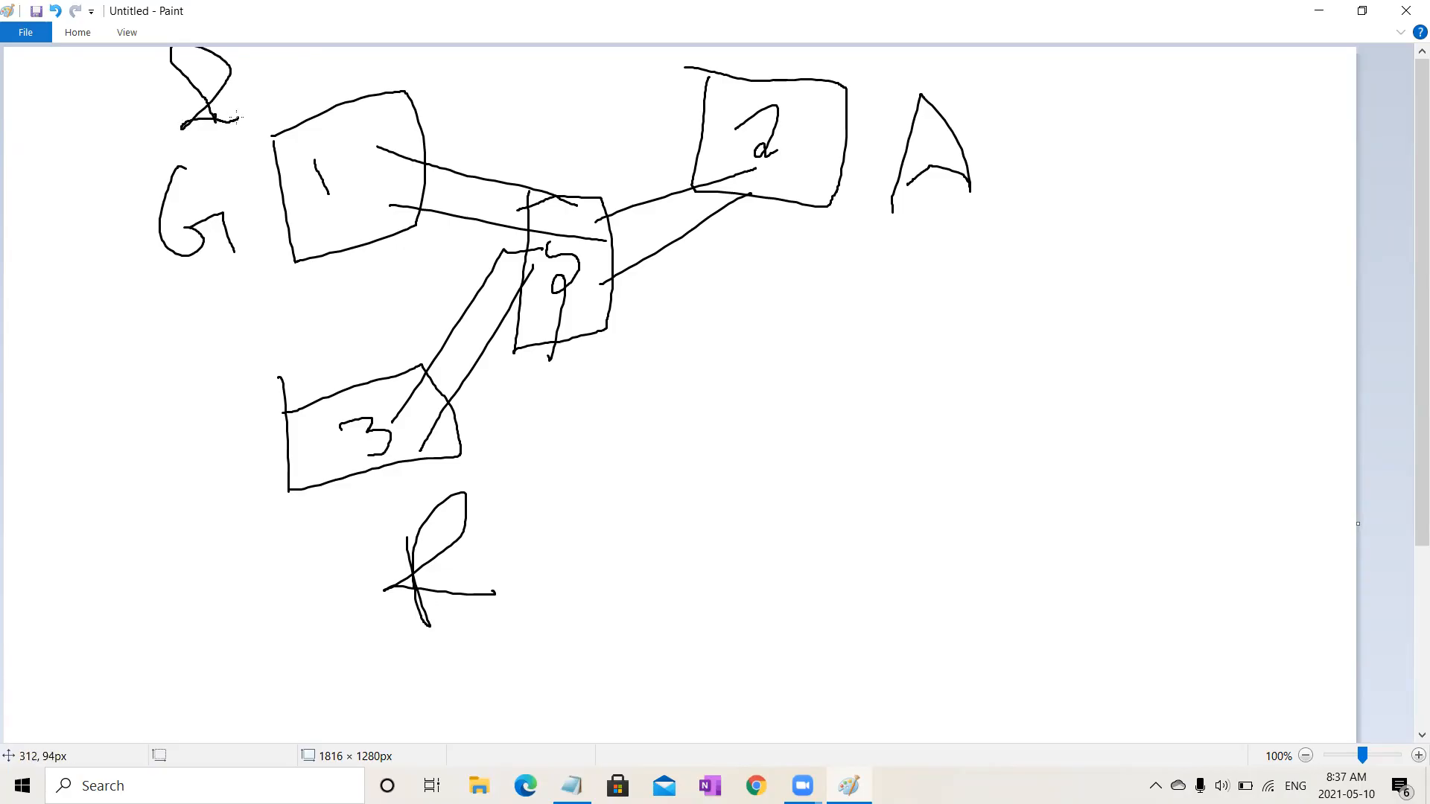
{"action": "mouse_move", "coordinate": [1033, 92]}
{"action": "left_mouse_down"}
{"action": "mouse_move", "coordinate": [1064, 153]}
{"action": "mouse_move", "coordinate": [1080, 152]}
{"action": "left_mouse_up"}
{"action": "mouse_move", "coordinate": [582, 421]}
{"action": "left_mouse_down"}
{"action": "mouse_move", "coordinate": [540, 419]}
{"action": "mouse_move", "coordinate": [501, 474]}
{"action": "mouse_move", "coordinate": [535, 555]}
{"action": "left_mouse_up"}
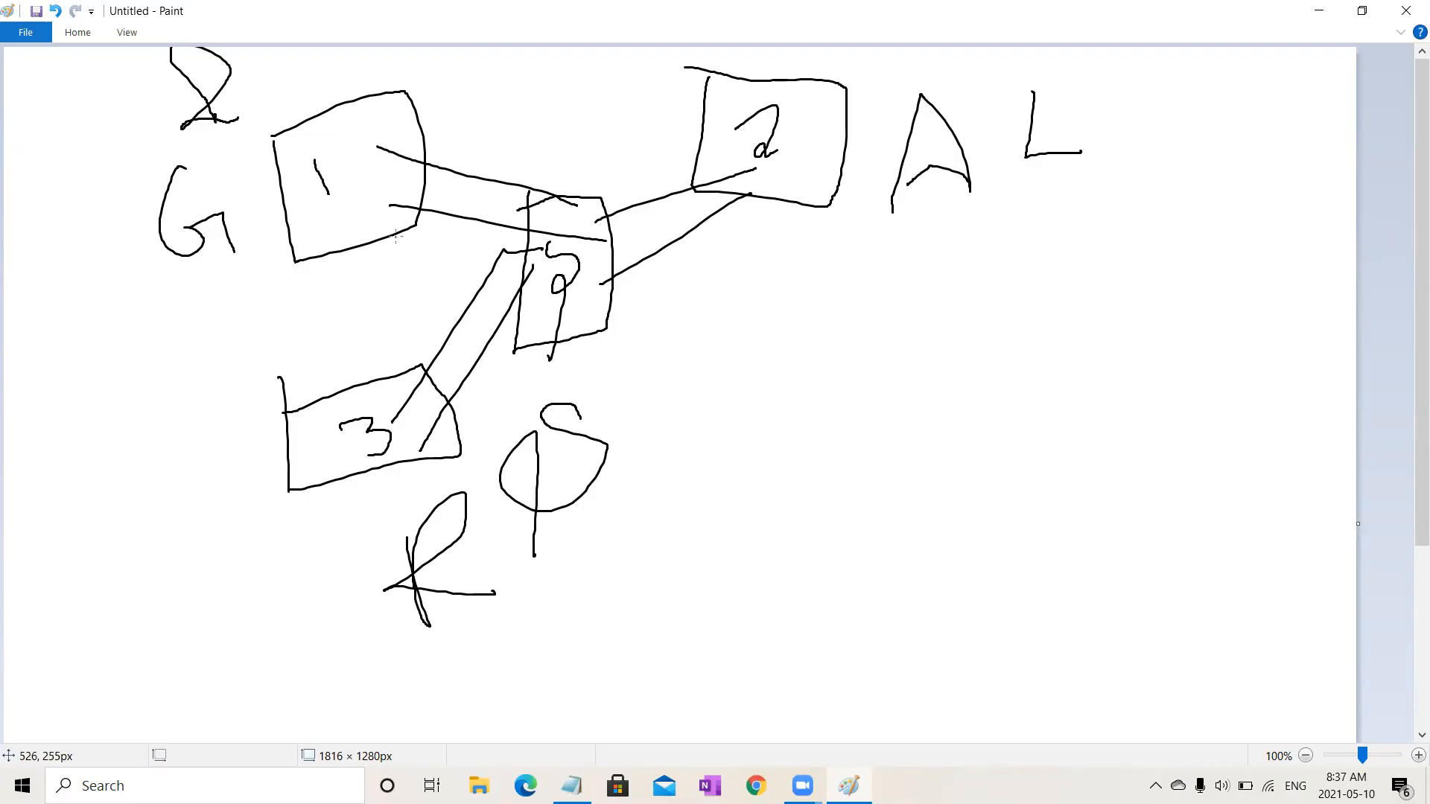
{"action": "mouse_move", "coordinate": [190, 179]}
{"action": "left_mouse_down"}
{"action": "mouse_move", "coordinate": [221, 158]}
{"action": "mouse_move", "coordinate": [207, 191]}
{"action": "mouse_move", "coordinate": [234, 149]}
{"action": "left_mouse_up"}
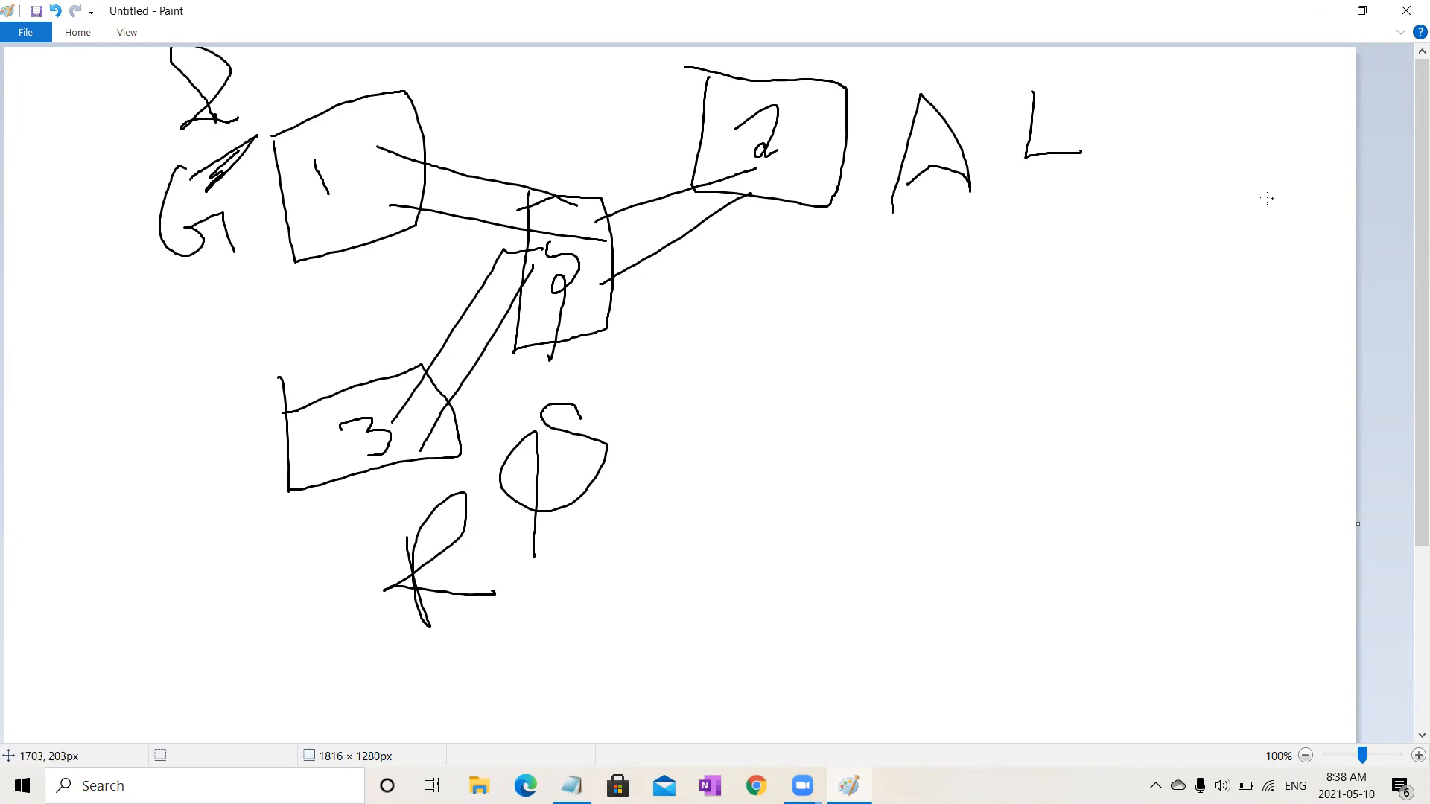
{"action": "left_click_drag", "start_coordinate": [1118, 169], "coordinate": [1022, 243]}
{"action": "left_click_drag", "start_coordinate": [1047, 235], "coordinate": [1080, 191]}
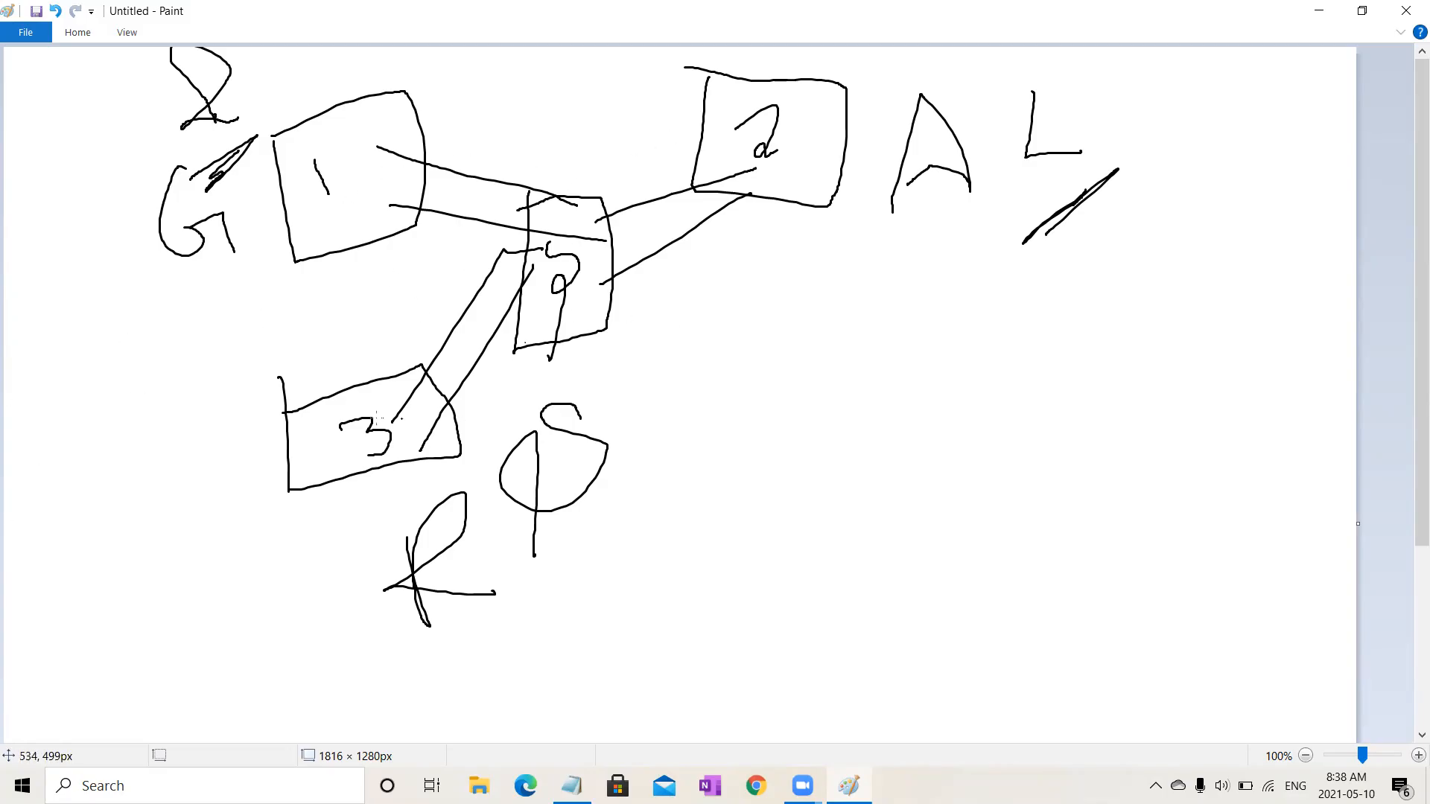
Step: Handwrite the labels Local near box 3 and Server and Cloud to the right of box 9
{"action": "mouse_move", "coordinate": [332, 448]}
{"action": "left_mouse_down"}
{"action": "mouse_move", "coordinate": [327, 533]}
{"action": "mouse_move", "coordinate": [314, 523]}
{"action": "mouse_move", "coordinate": [348, 510]}
{"action": "left_mouse_up"}
{"action": "mouse_move", "coordinate": [207, 533]}
{"action": "left_mouse_down"}
{"action": "mouse_move", "coordinate": [221, 603]}
{"action": "mouse_move", "coordinate": [277, 609]}
{"action": "left_mouse_up"}
{"action": "mouse_move", "coordinate": [259, 560]}
{"action": "left_mouse_down"}
{"action": "mouse_move", "coordinate": [351, 594]}
{"action": "mouse_move", "coordinate": [386, 564]}
{"action": "left_mouse_up"}
{"action": "mouse_move", "coordinate": [581, 299]}
{"action": "left_mouse_down"}
{"action": "mouse_move", "coordinate": [754, 386]}
{"action": "mouse_move", "coordinate": [729, 451]}
{"action": "left_mouse_up"}
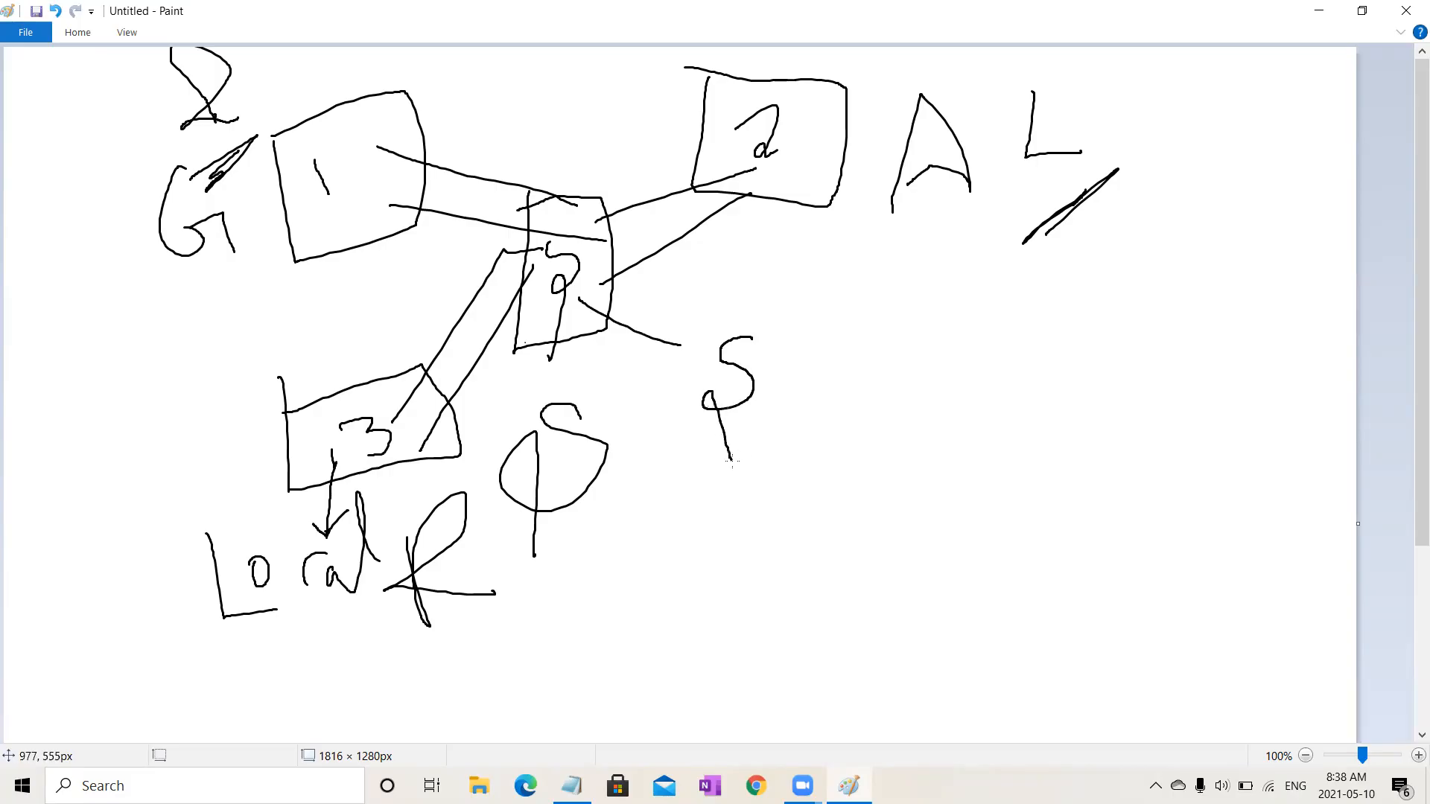
{"action": "mouse_move", "coordinate": [778, 380]}
{"action": "left_mouse_down"}
{"action": "mouse_move", "coordinate": [775, 357]}
{"action": "mouse_move", "coordinate": [829, 403]}
{"action": "mouse_move", "coordinate": [860, 365]}
{"action": "mouse_move", "coordinate": [890, 417]}
{"action": "mouse_move", "coordinate": [930, 341]}
{"action": "mouse_move", "coordinate": [933, 384]}
{"action": "left_mouse_up"}
{"action": "left_click_drag", "start_coordinate": [1050, 289], "coordinate": [1002, 346]}
{"action": "mouse_move", "coordinate": [1067, 253]}
{"action": "left_mouse_down"}
{"action": "mouse_move", "coordinate": [1067, 358]}
{"action": "mouse_move", "coordinate": [1084, 342]}
{"action": "mouse_move", "coordinate": [1077, 360]}
{"action": "mouse_move", "coordinate": [1077, 348]}
{"action": "mouse_move", "coordinate": [1166, 370]}
{"action": "mouse_move", "coordinate": [1191, 339]}
{"action": "mouse_move", "coordinate": [1225, 285]}
{"action": "mouse_move", "coordinate": [1177, 216]}
{"action": "mouse_move", "coordinate": [1240, 304]}
{"action": "left_mouse_up"}
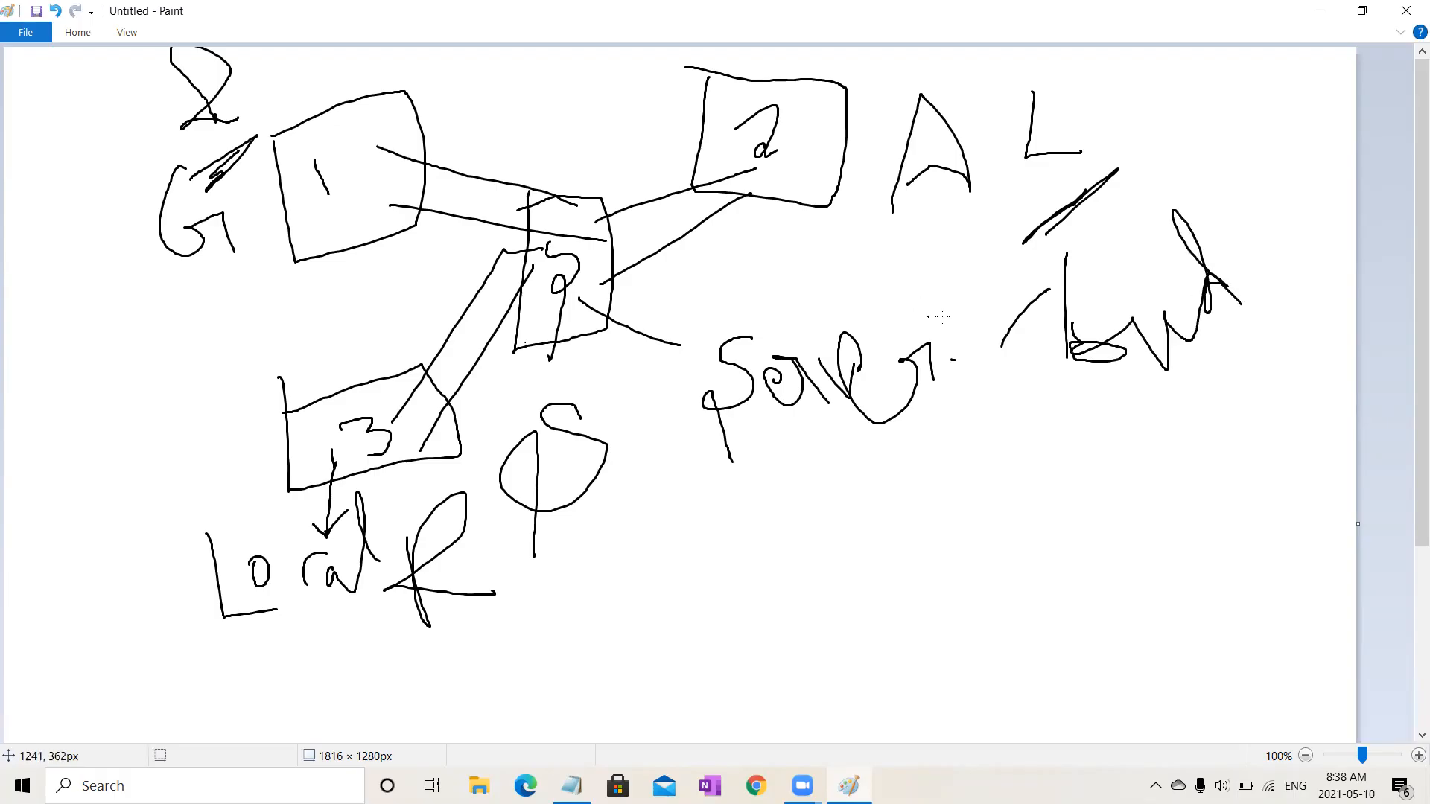
{"action": "mouse_move", "coordinate": [1004, 337]}
{"action": "left_mouse_down"}
{"action": "mouse_move", "coordinate": [1007, 402]}
{"action": "mouse_move", "coordinate": [1073, 397]}
{"action": "left_mouse_up"}
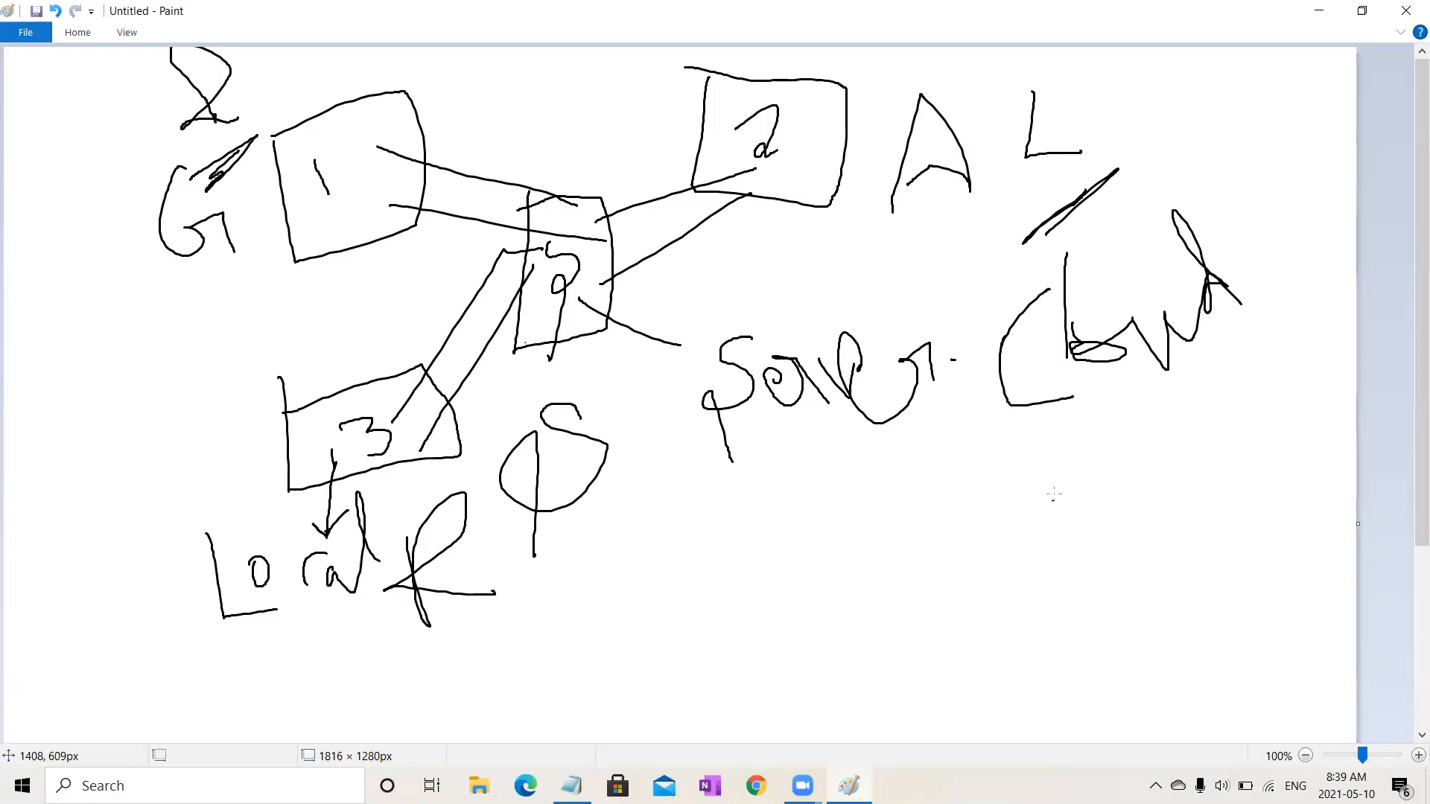
Step: Encircle the Server and Cloud labels with a large loop and add a few extra strokes
{"action": "mouse_move", "coordinate": [1264, 191]}
{"action": "left_mouse_down"}
{"action": "mouse_move", "coordinate": [1052, 191]}
{"action": "mouse_move", "coordinate": [651, 344]}
{"action": "mouse_move", "coordinate": [1072, 447]}
{"action": "mouse_move", "coordinate": [1356, 350]}
{"action": "left_mouse_up"}
{"action": "mouse_move", "coordinate": [1347, 224]}
{"action": "left_mouse_down"}
{"action": "mouse_move", "coordinate": [1222, 182]}
{"action": "mouse_move", "coordinate": [1184, 191]}
{"action": "left_mouse_up"}
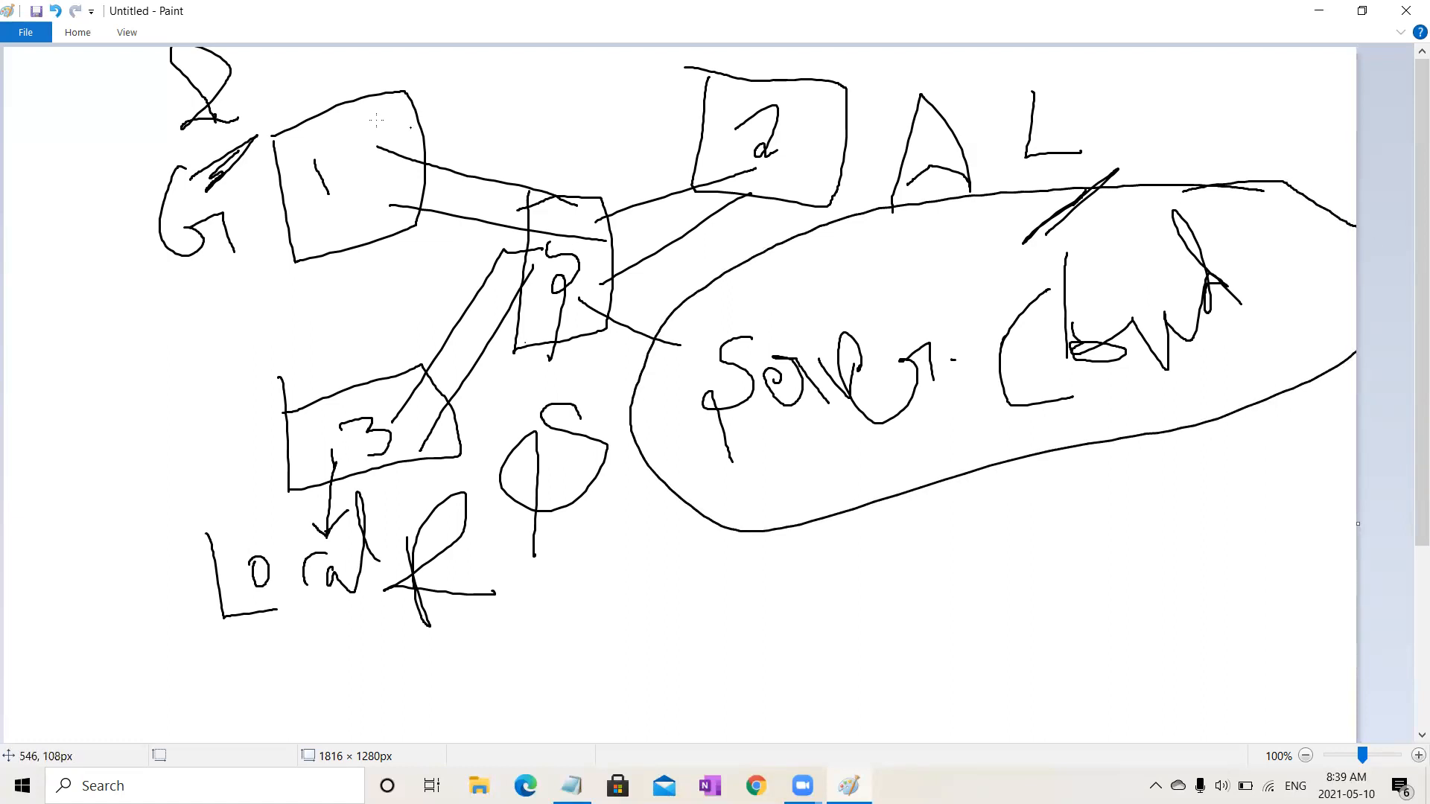
{"action": "left_click_drag", "start_coordinate": [113, 299], "coordinate": [168, 258]}
{"action": "left_click_drag", "start_coordinate": [1039, 142], "coordinate": [987, 206]}
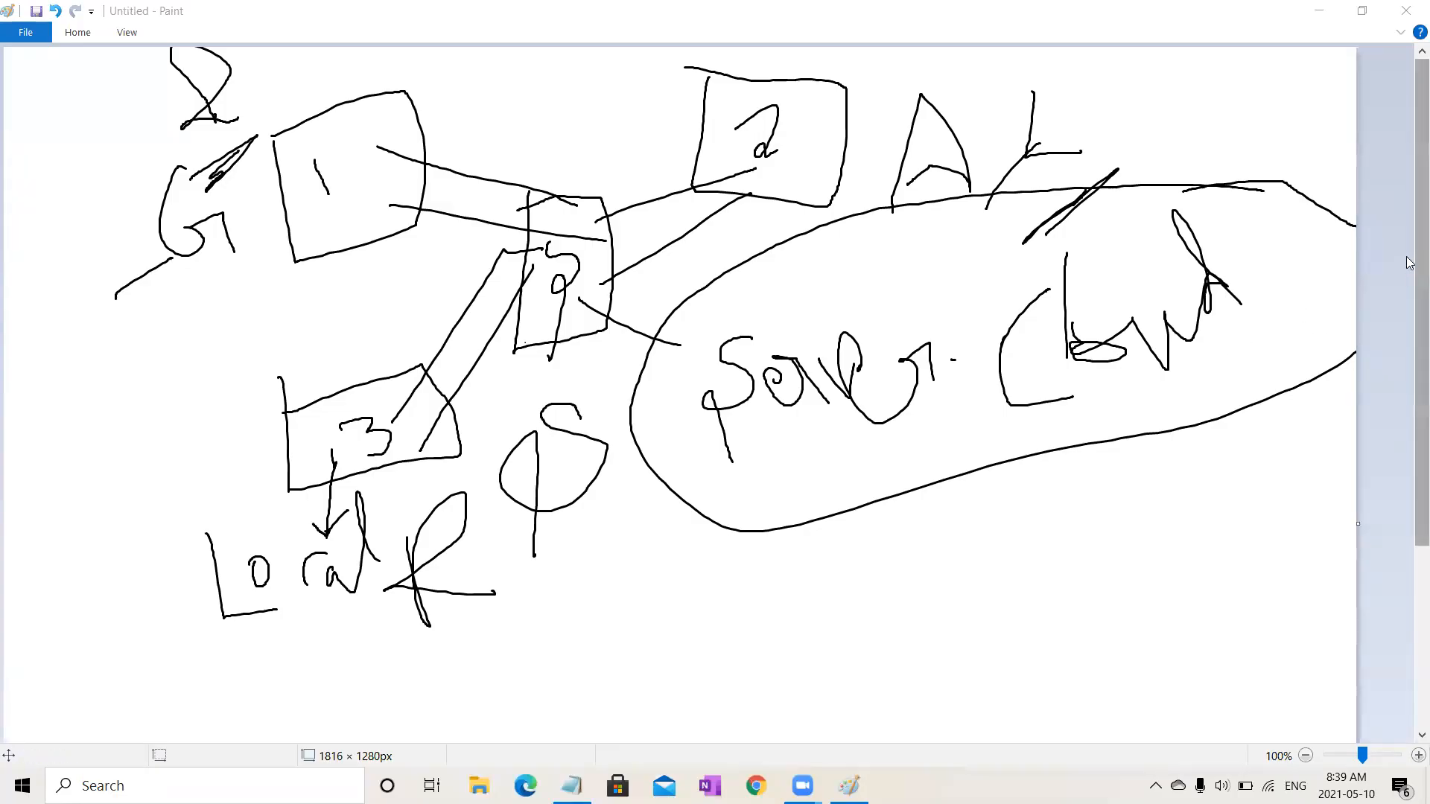
Step: Minimize Paint and launch SQL Server 2014 Management Studio from Windows search
{"action": "left_click", "coordinate": [1305, 12]}
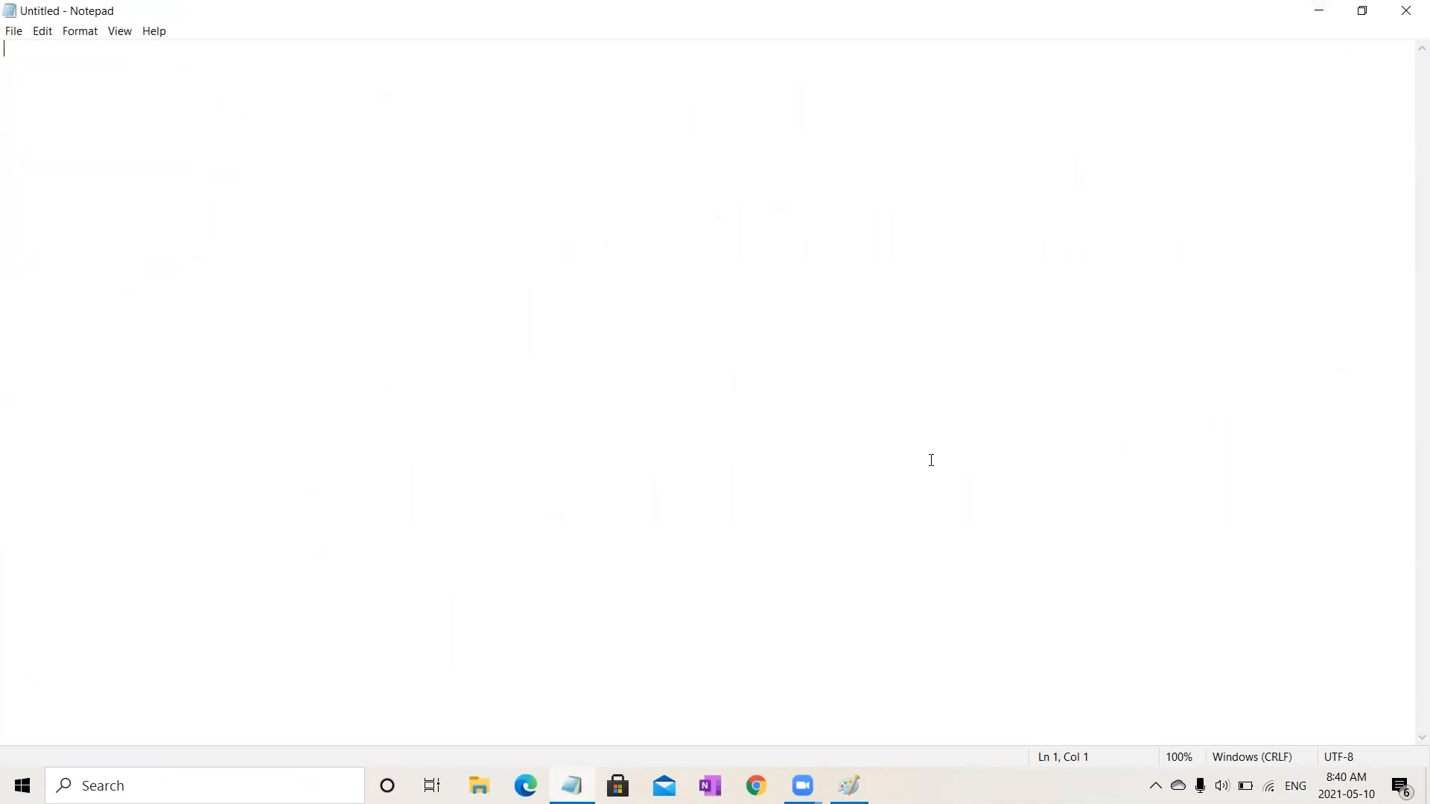
{"action": "left_click", "coordinate": [205, 786]}
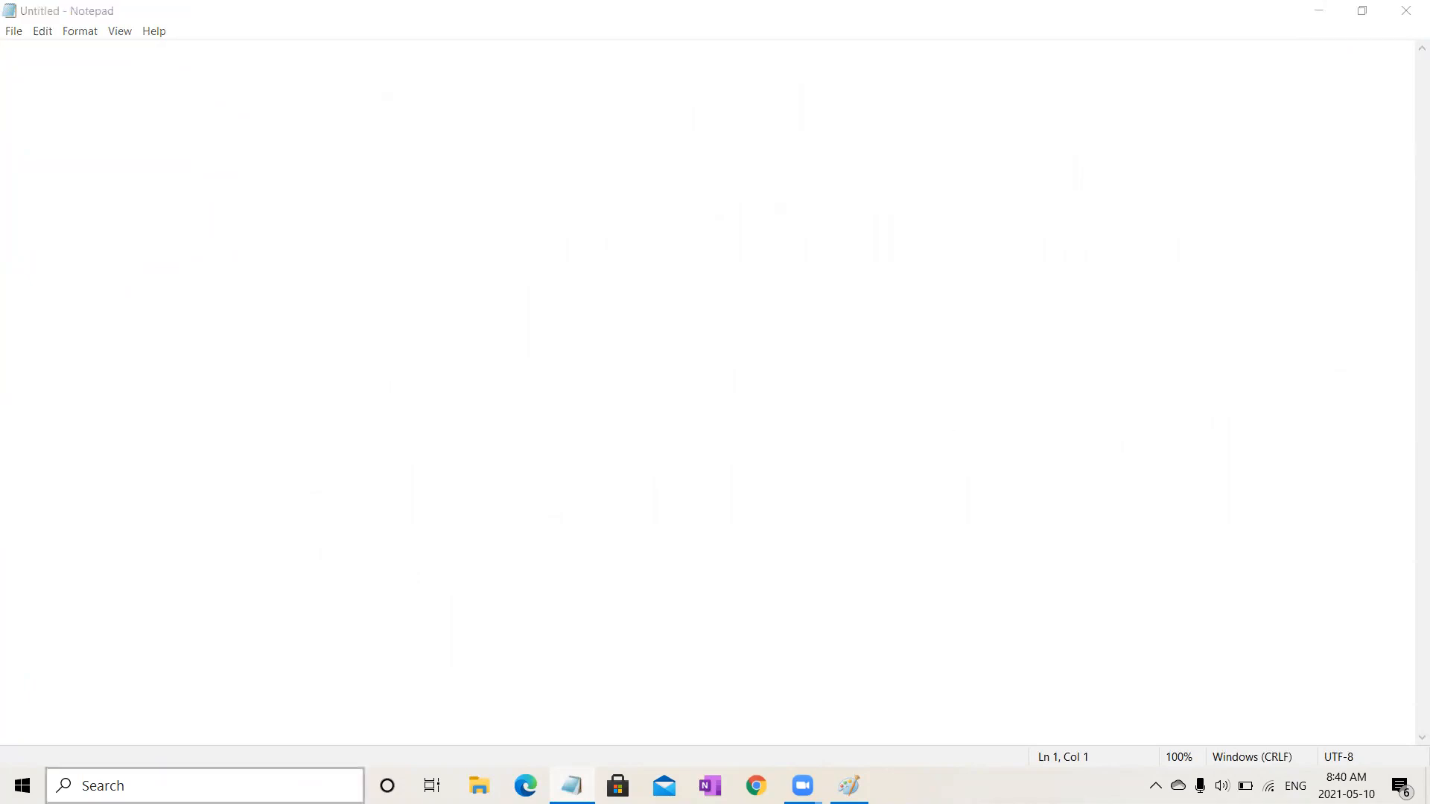
{"action": "type", "text": "sql"}
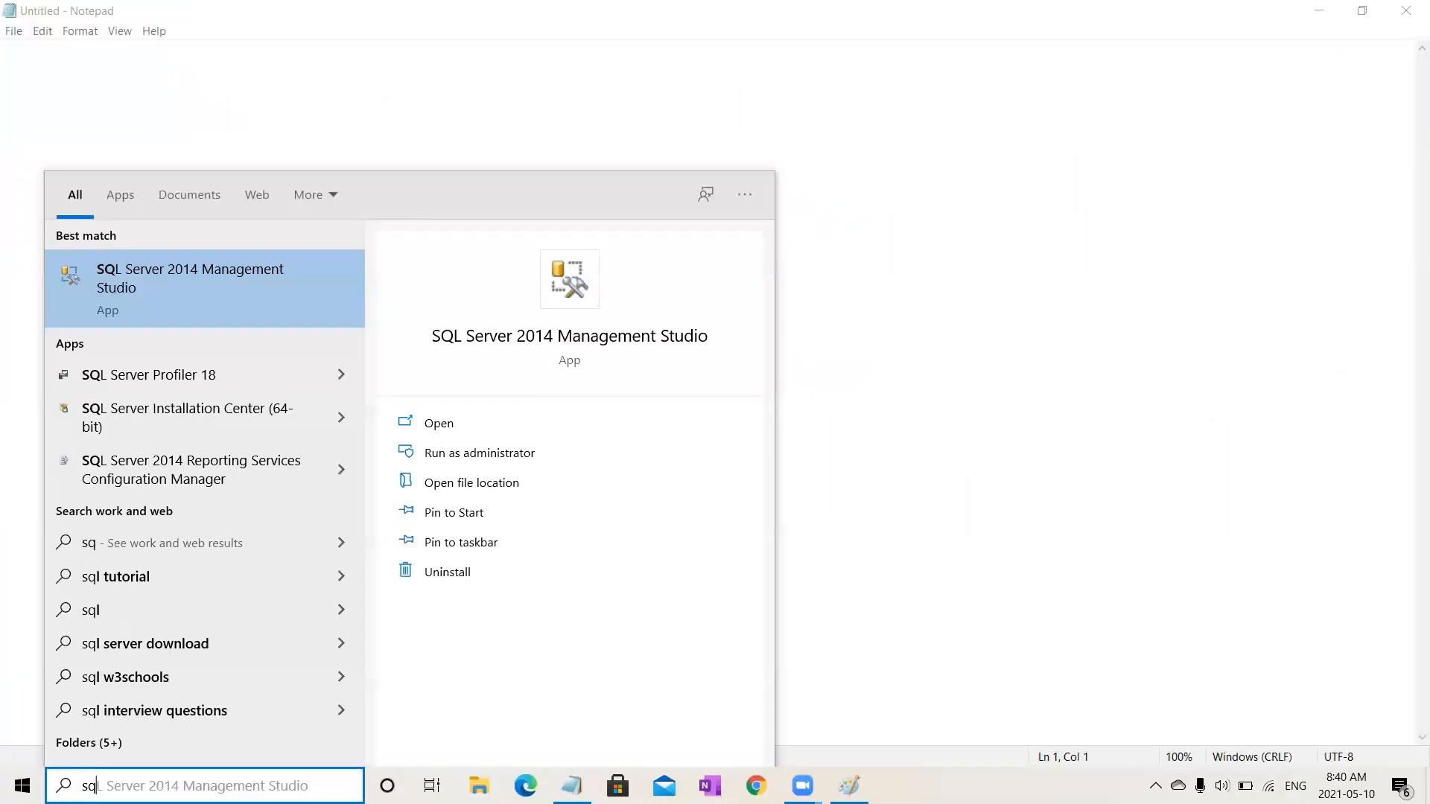
{"action": "left_click", "coordinate": [316, 289]}
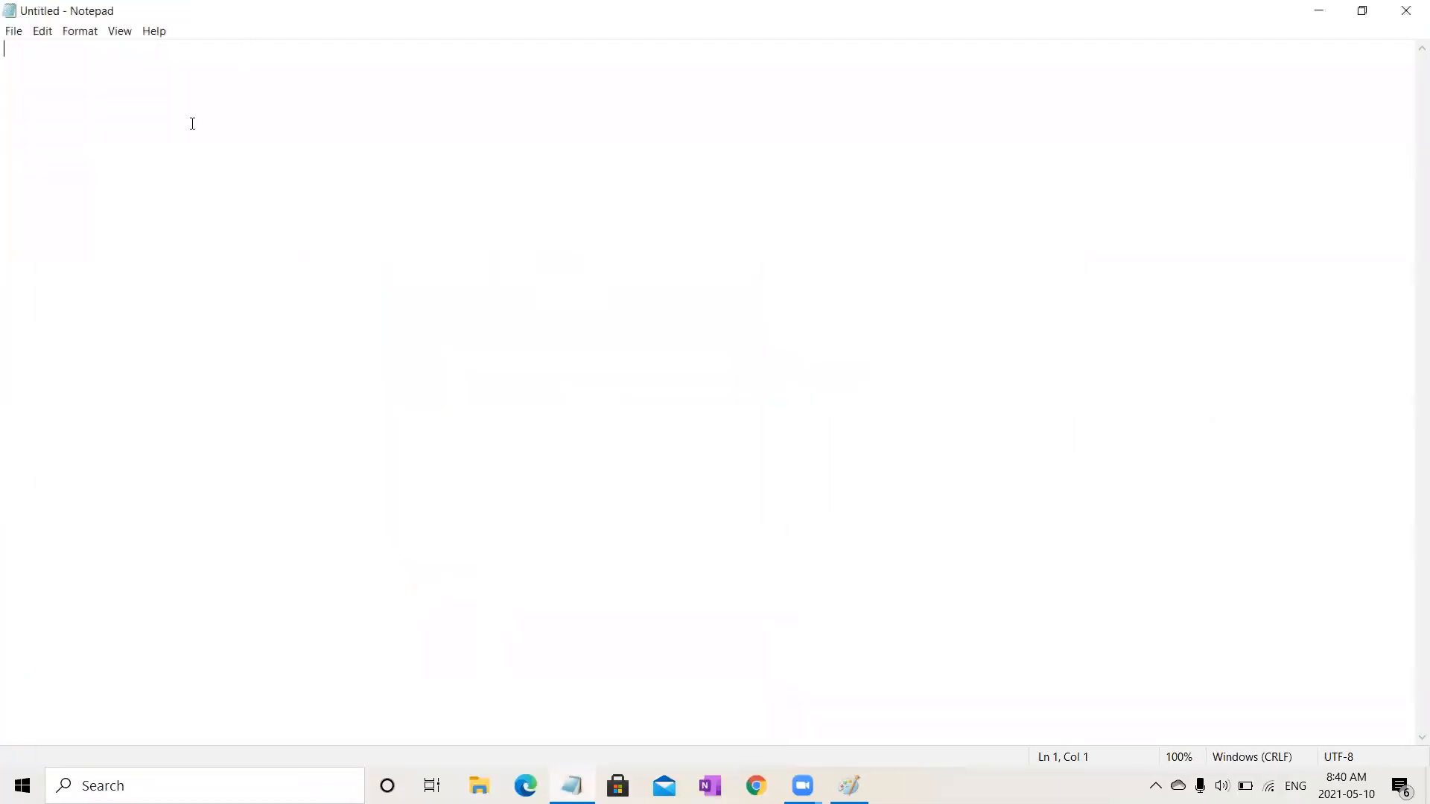
Step: Write the note "1. Open SQL Server 2014 Management Studio" in Notepad and start a new line
{"action": "type", "text": "1. Open SQL Ser ver"}
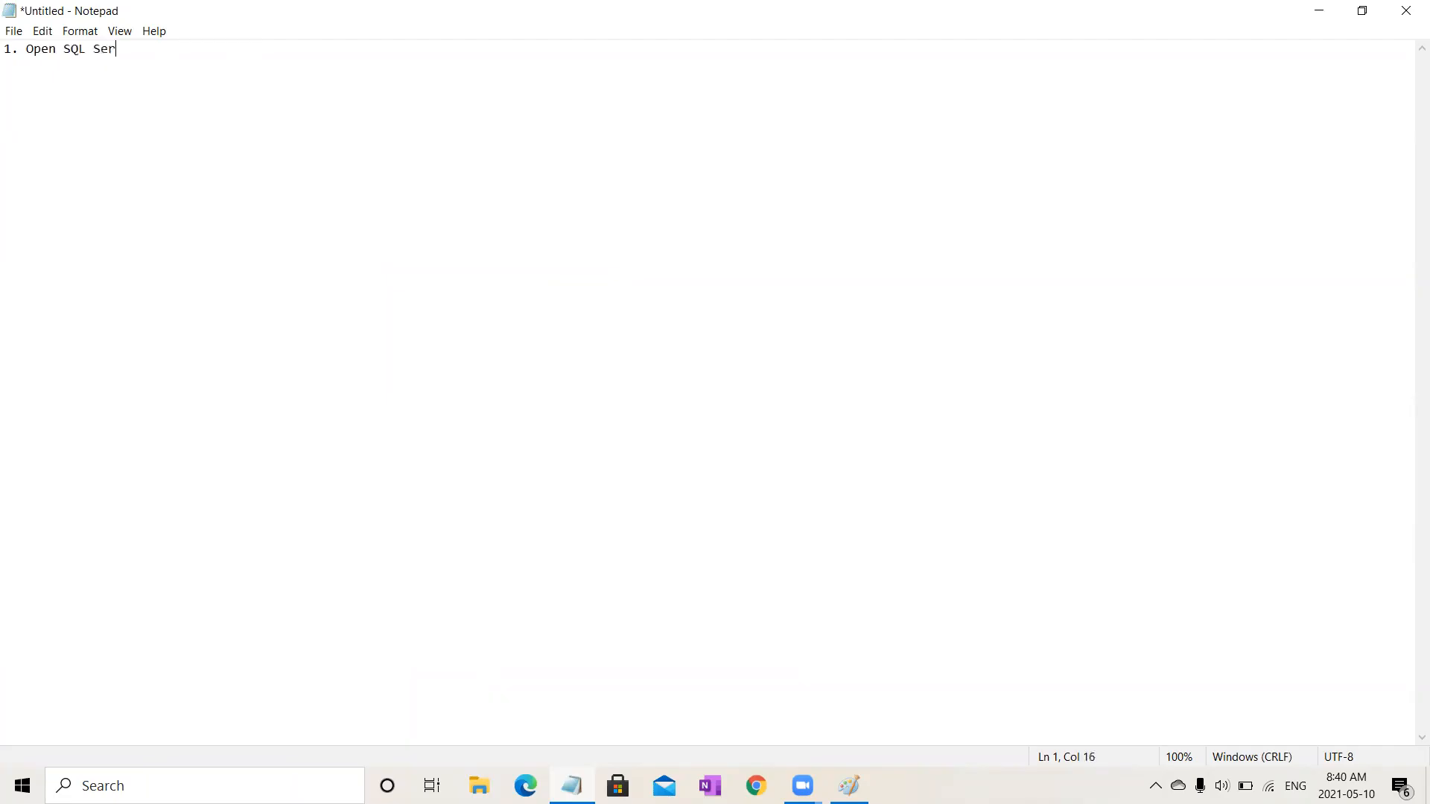
{"action": "key", "text": "BackSpace"}
{"action": "key", "text": "BackSpace"}
{"action": "key", "text": "BackSpace"}
{"action": "key", "text": "BackSpace"}
{"action": "type", "text": "v"}
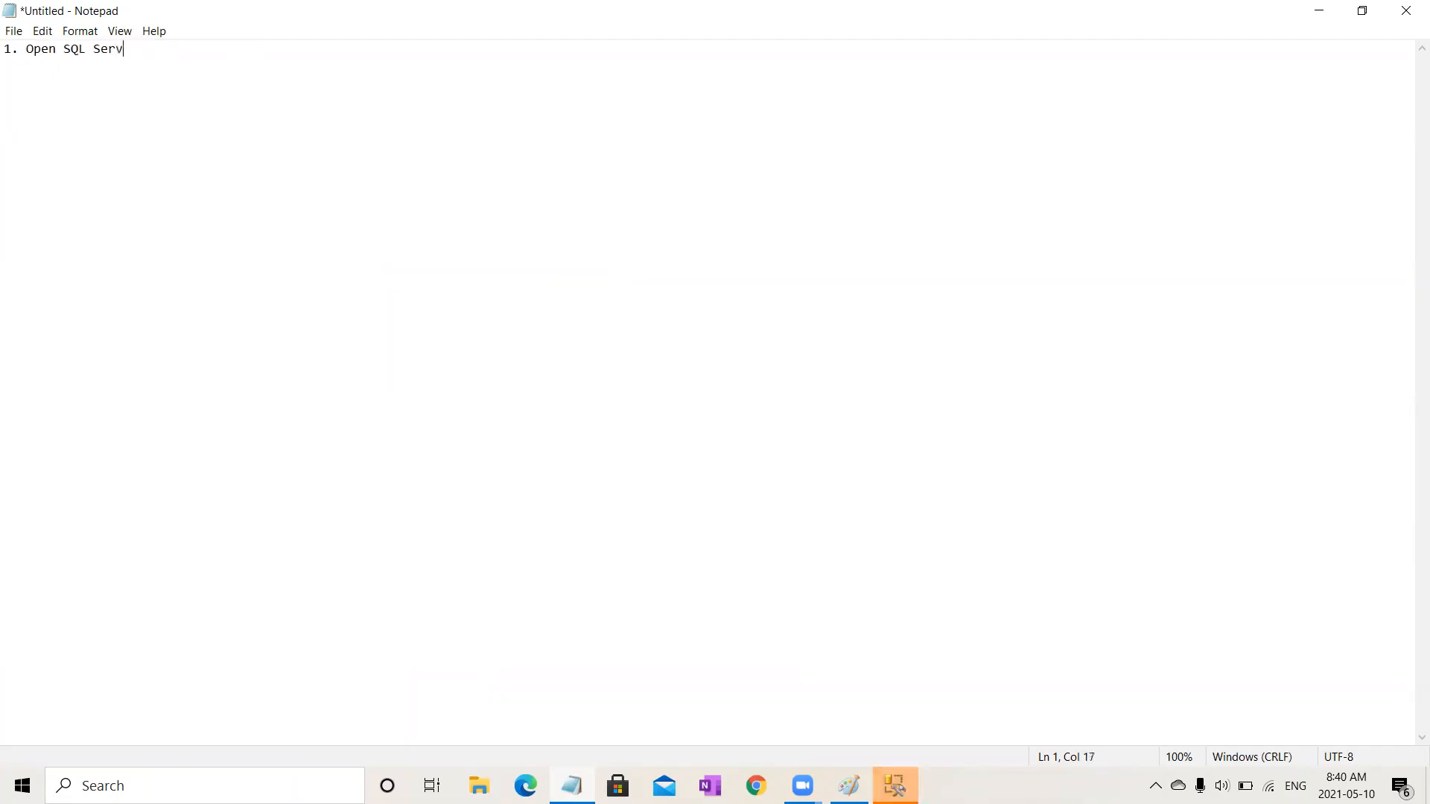
{"action": "type", "text": "er 201"}
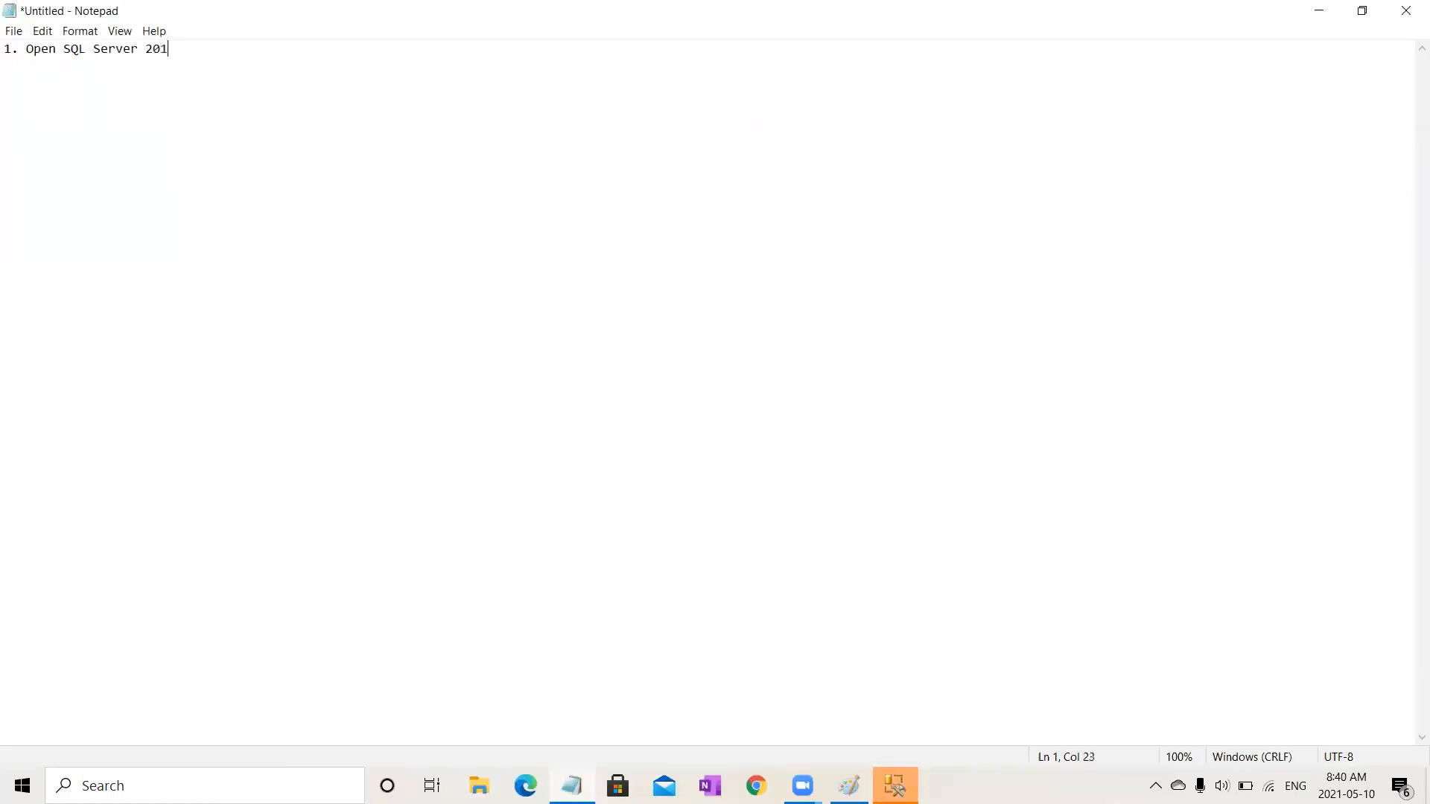
{"action": "type", "text": "4 Management Stu"}
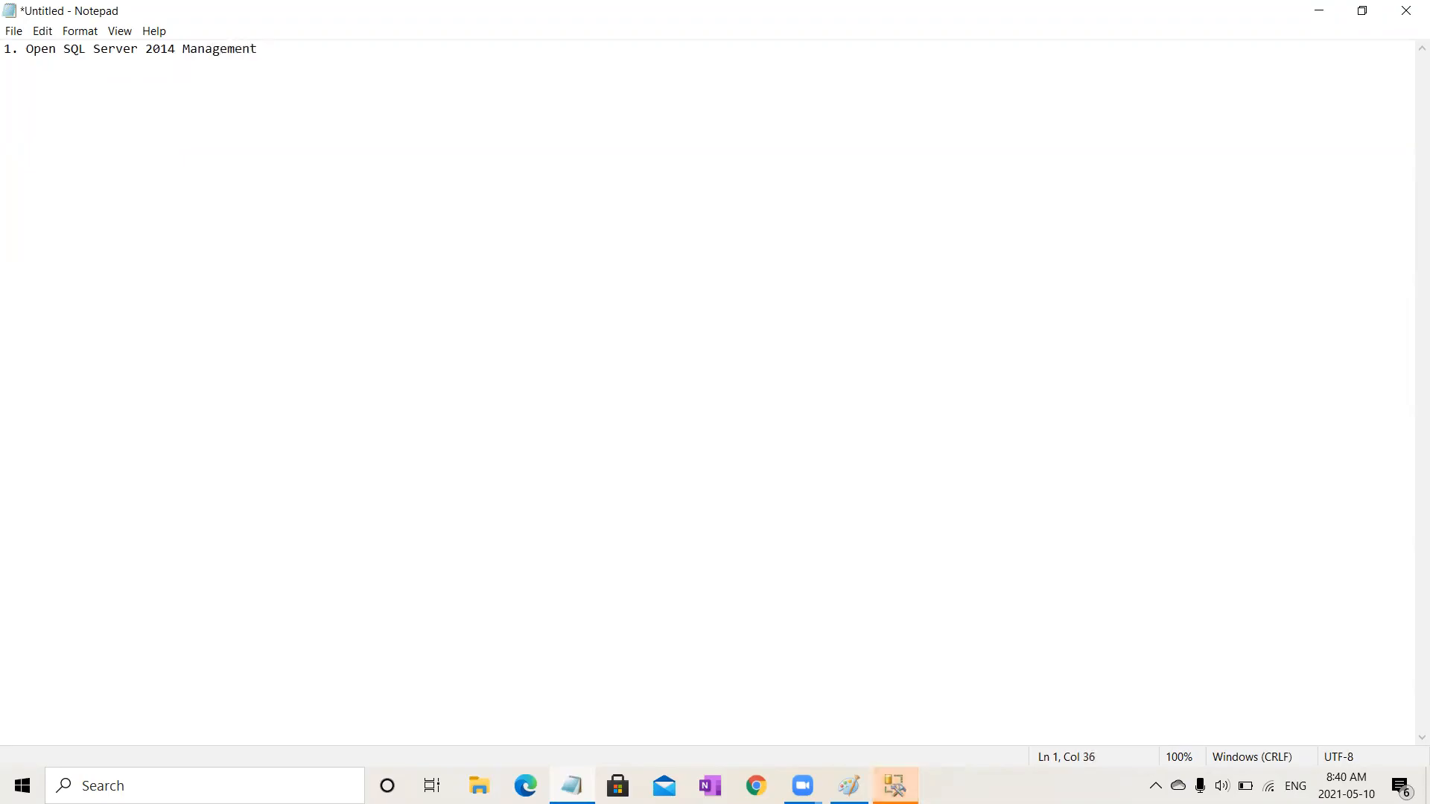
{"action": "type", "text": "dio"}
{"action": "key", "text": "Return"}
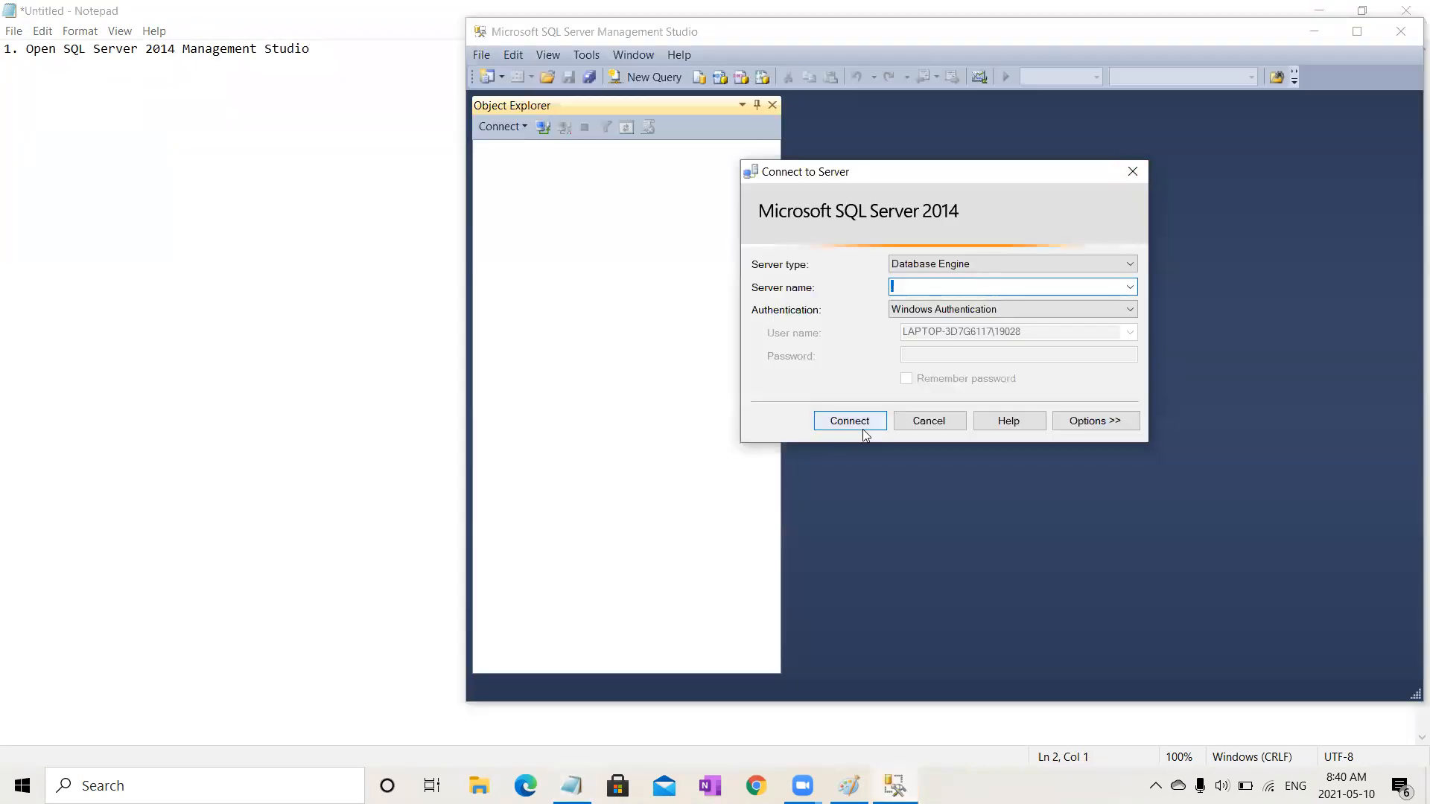
Step: Bring Management Studio to the front and maximize its window
{"action": "left_click", "coordinate": [863, 429]}
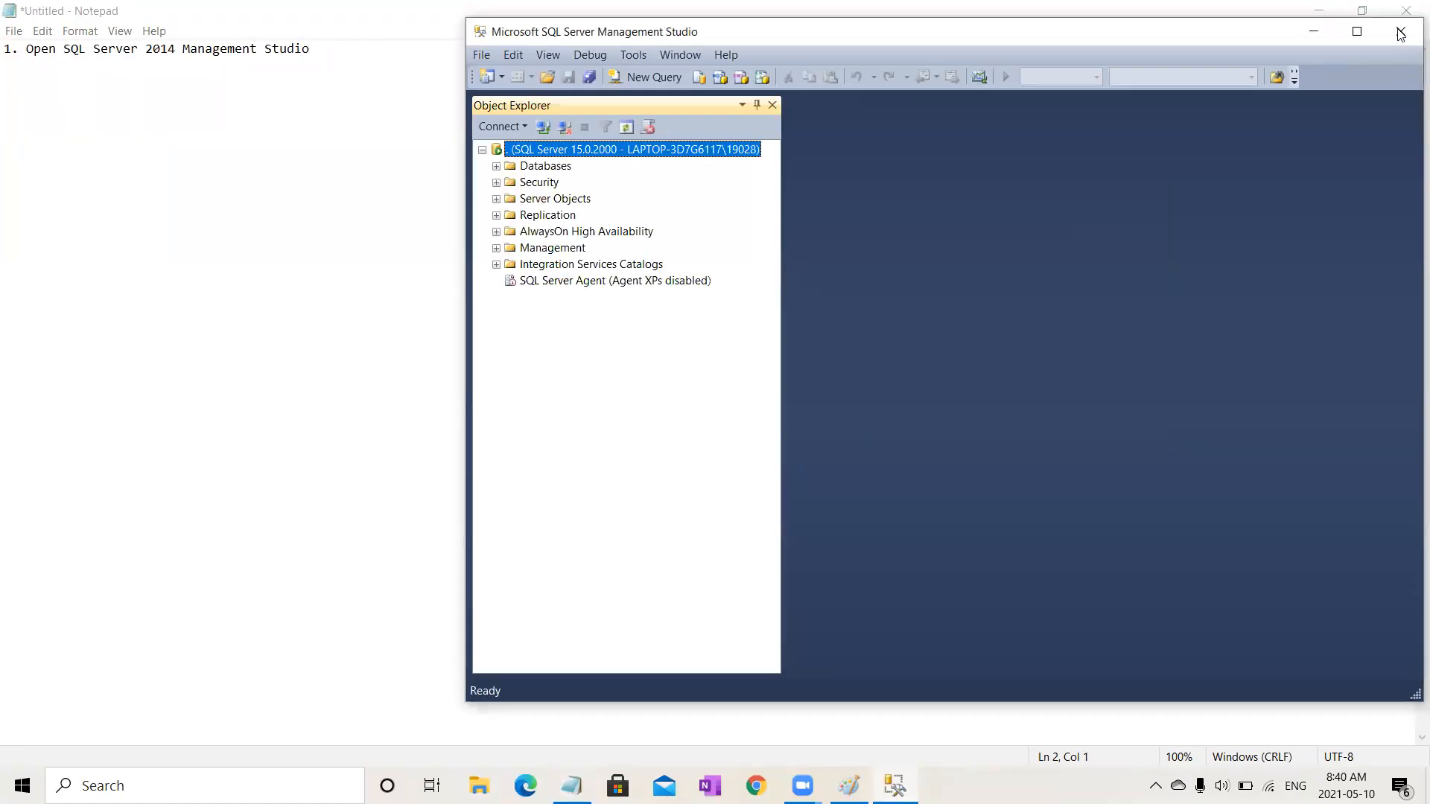
{"action": "left_click", "coordinate": [1357, 32]}
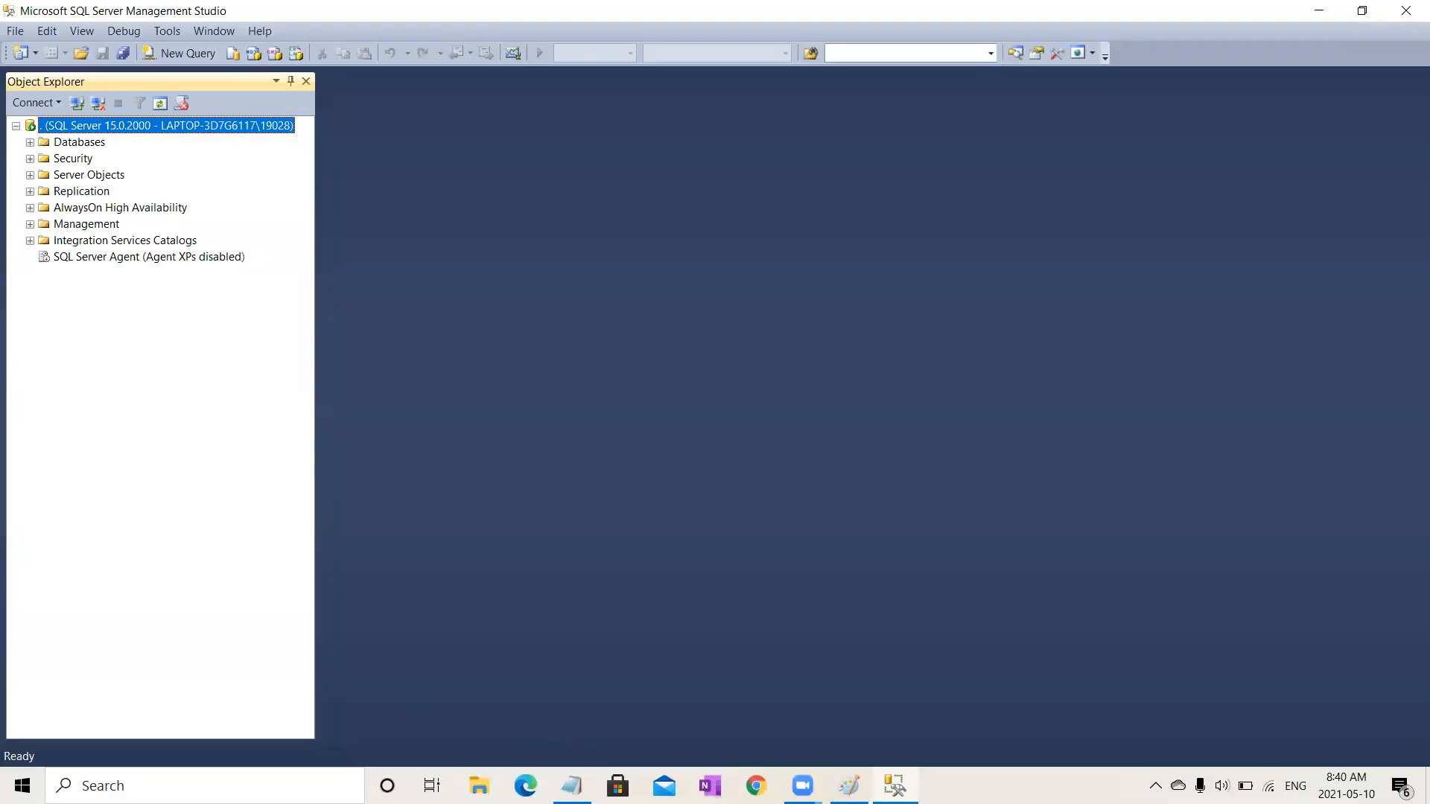
Step: Raise the speaker volume to 100
{"action": "left_click", "coordinate": [1222, 786]}
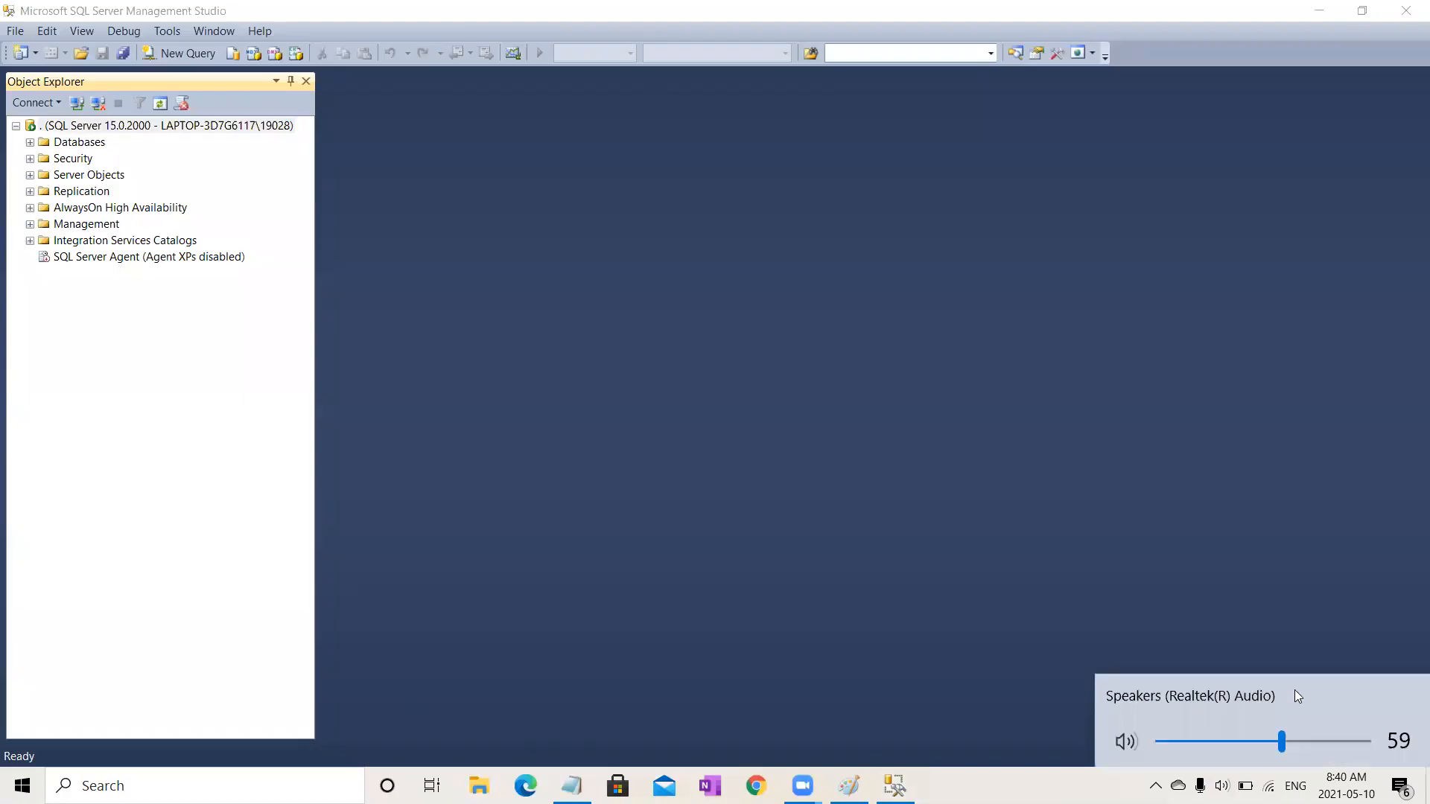
{"action": "left_click_drag", "start_coordinate": [1280, 742], "coordinate": [1387, 748]}
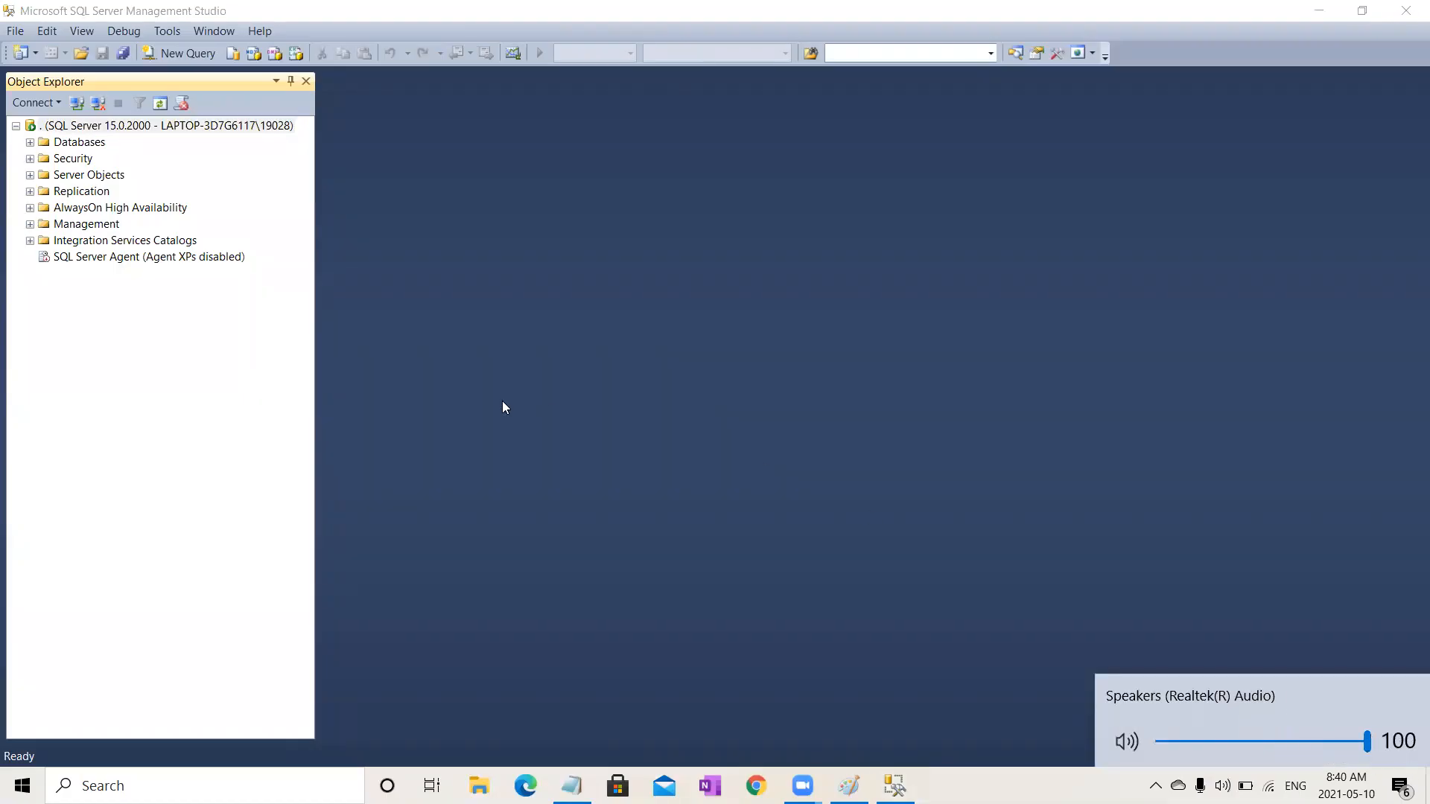
Step: Expand the Databases folder in Object Explorer
{"action": "left_click", "coordinate": [29, 142]}
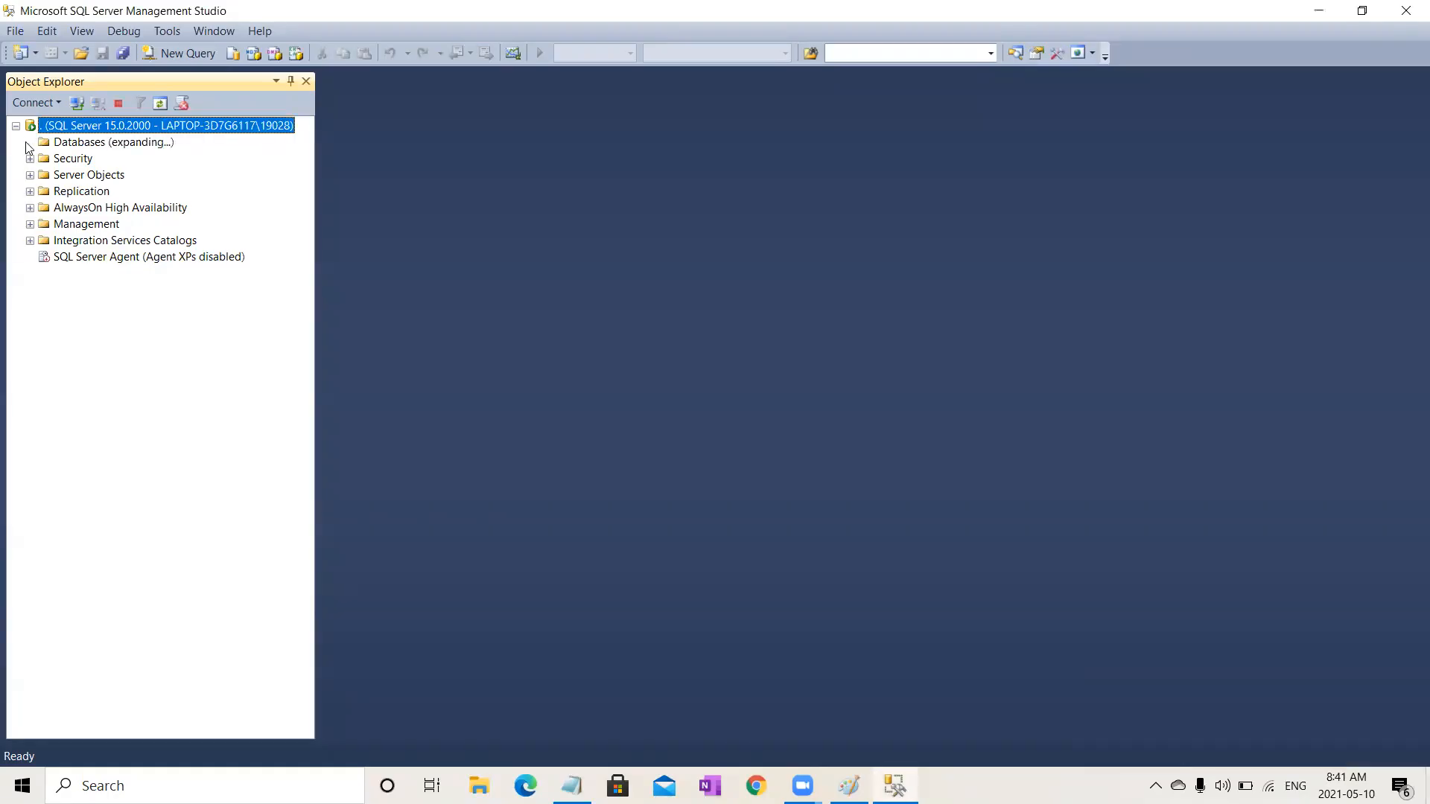
Step: Open the server's properties and review the authentication mode on the Security page
{"action": "left_click", "coordinate": [90, 143]}
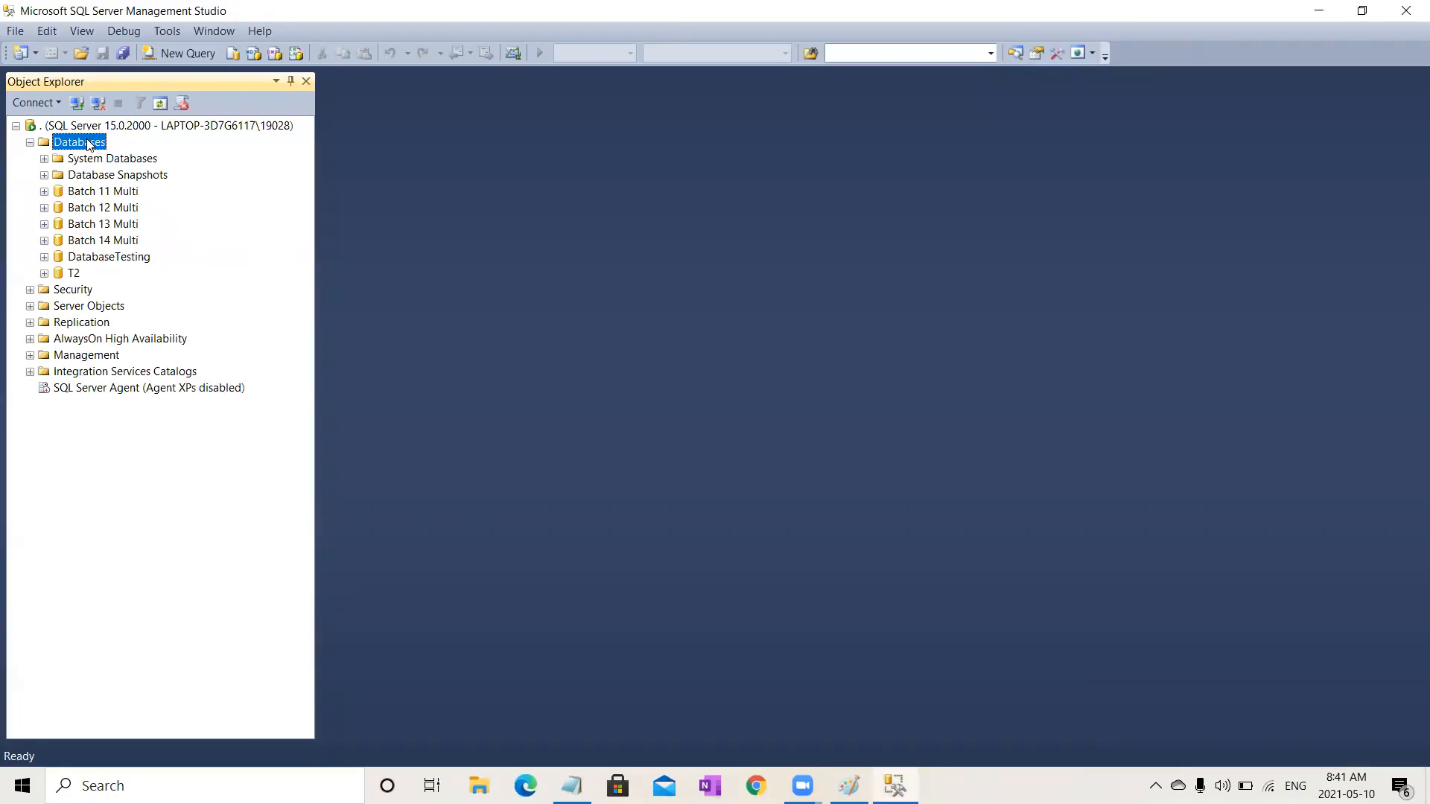
{"action": "left_click", "coordinate": [131, 127]}
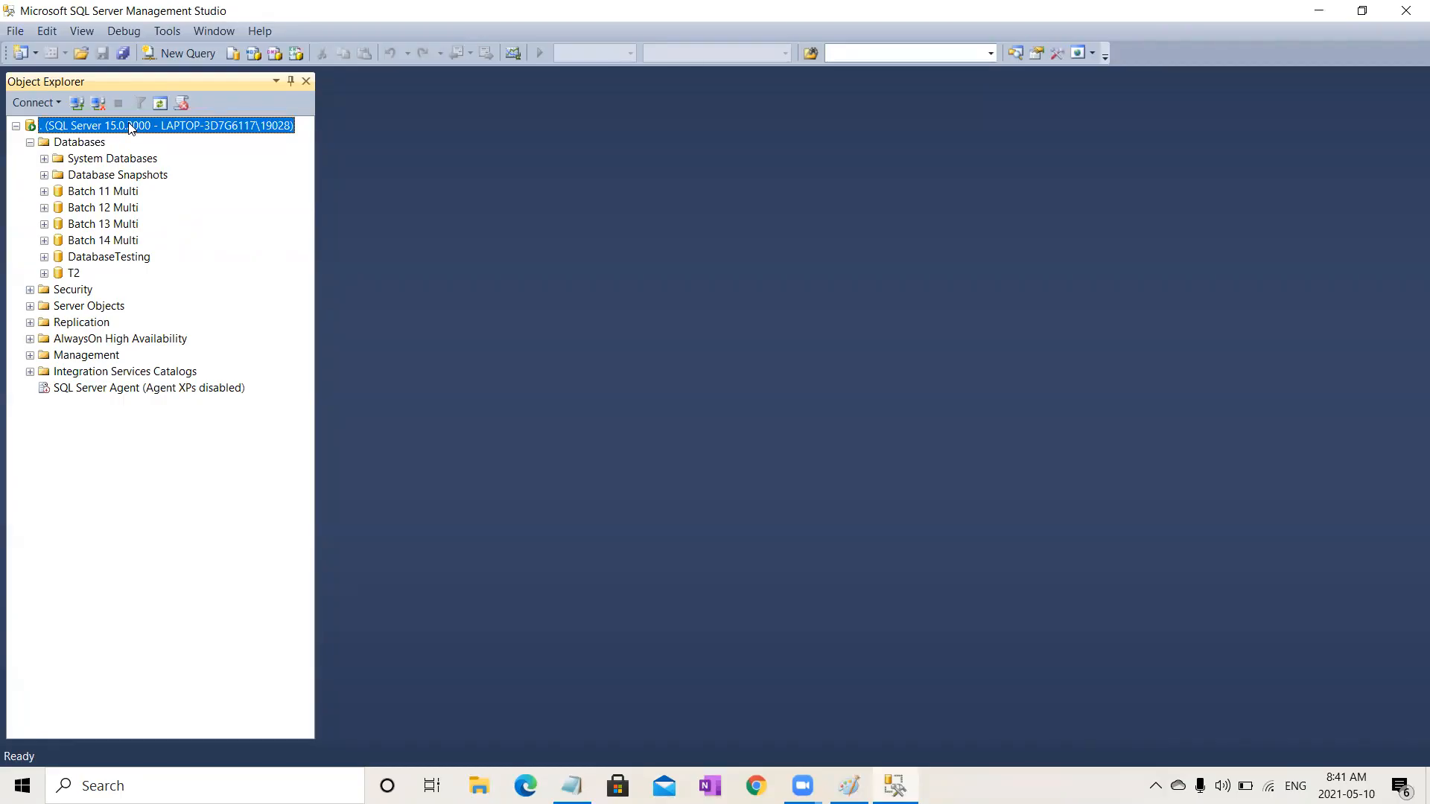
{"action": "right_click", "coordinate": [131, 128]}
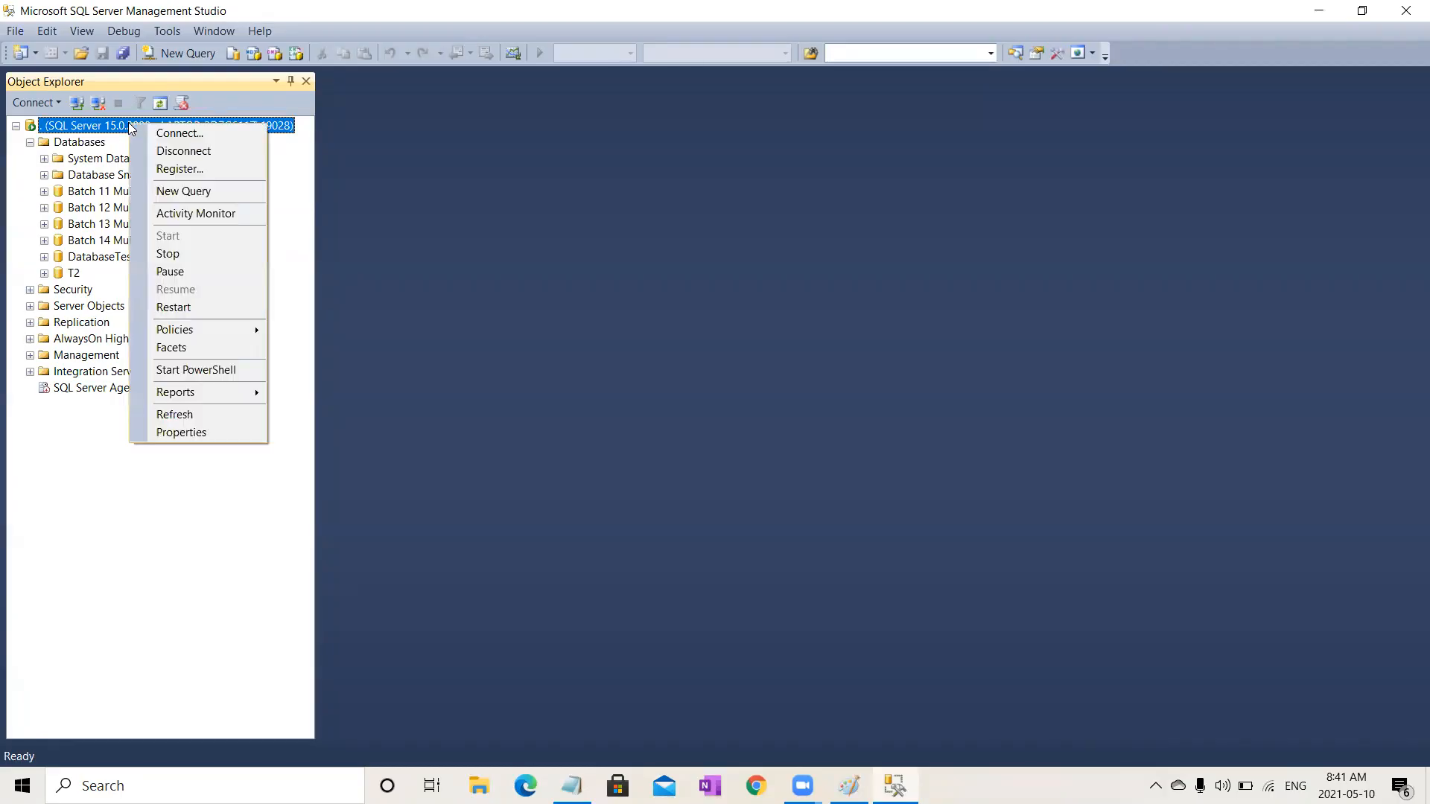
{"action": "left_click", "coordinate": [218, 432]}
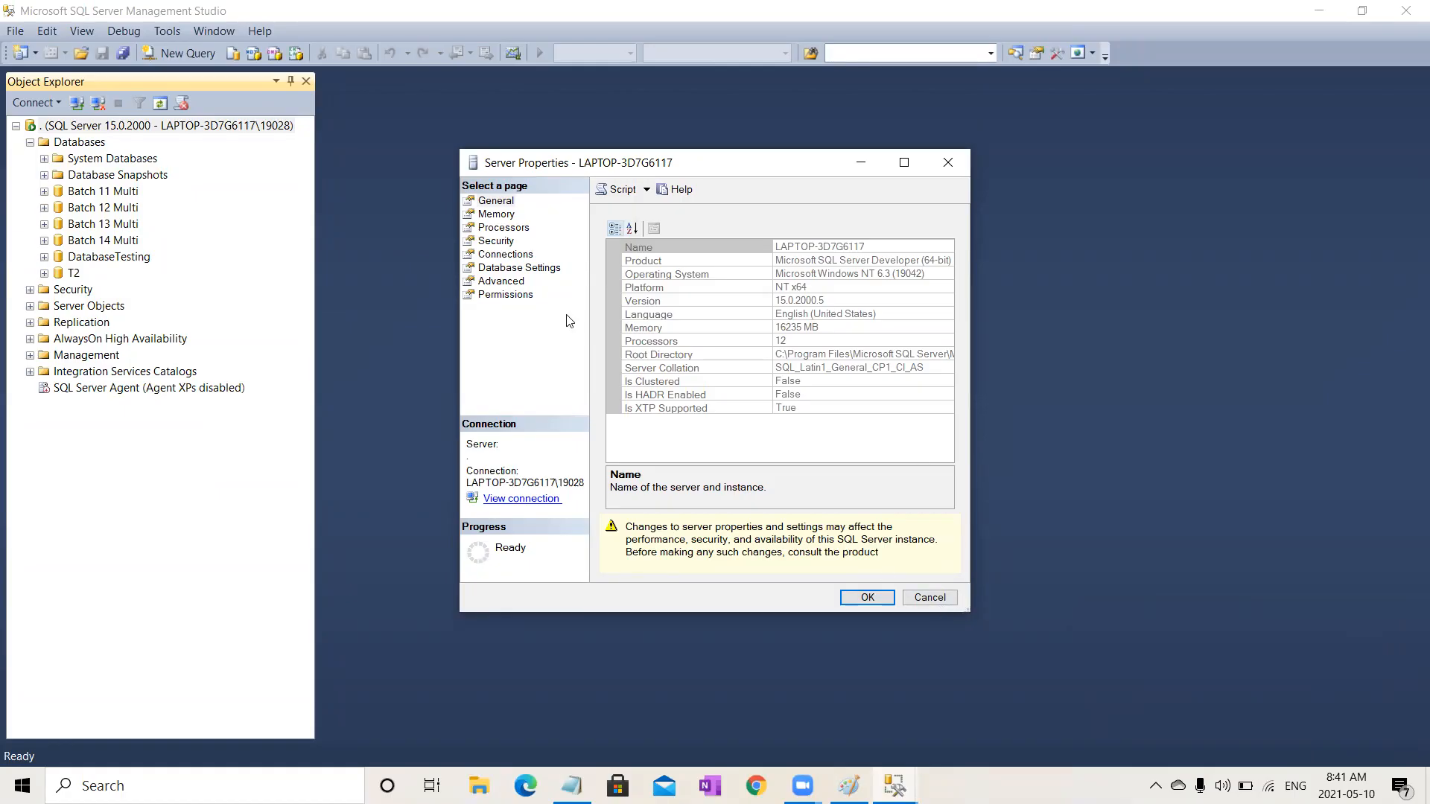
{"action": "left_click", "coordinate": [511, 246]}
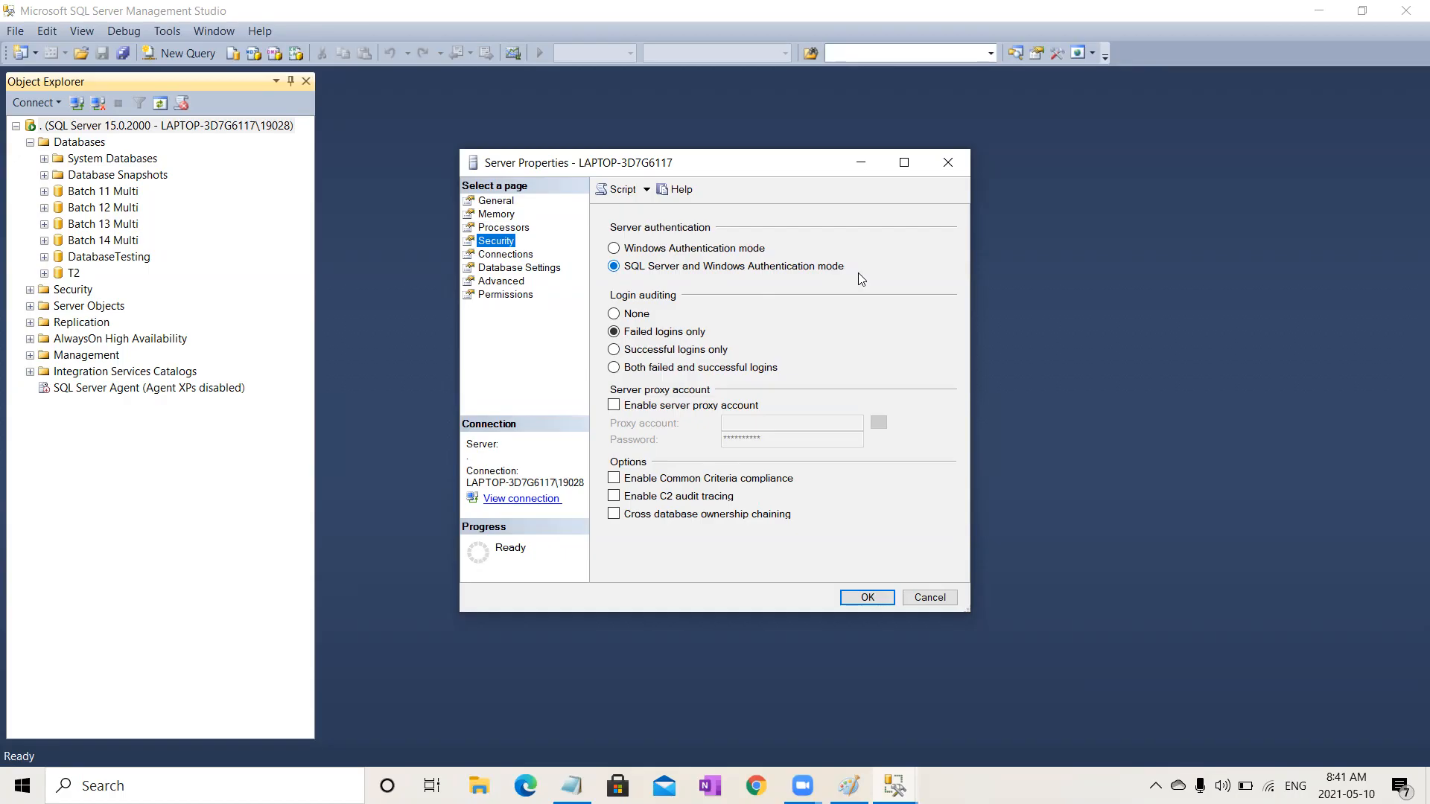
{"action": "left_click", "coordinate": [870, 600]}
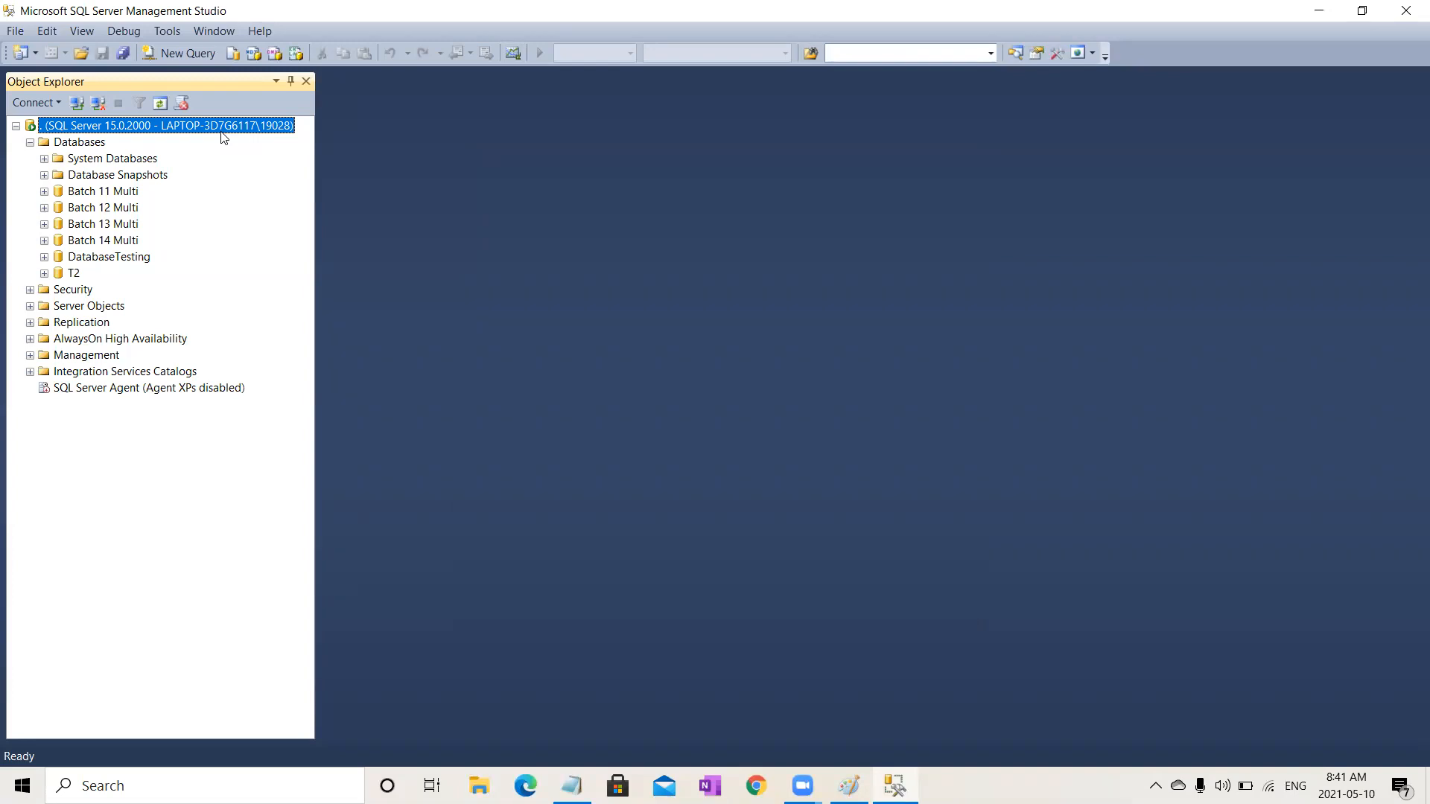
Step: Collapse the Databases folder and restart the SQL Server service, confirming the restart
{"action": "left_click", "coordinate": [31, 142]}
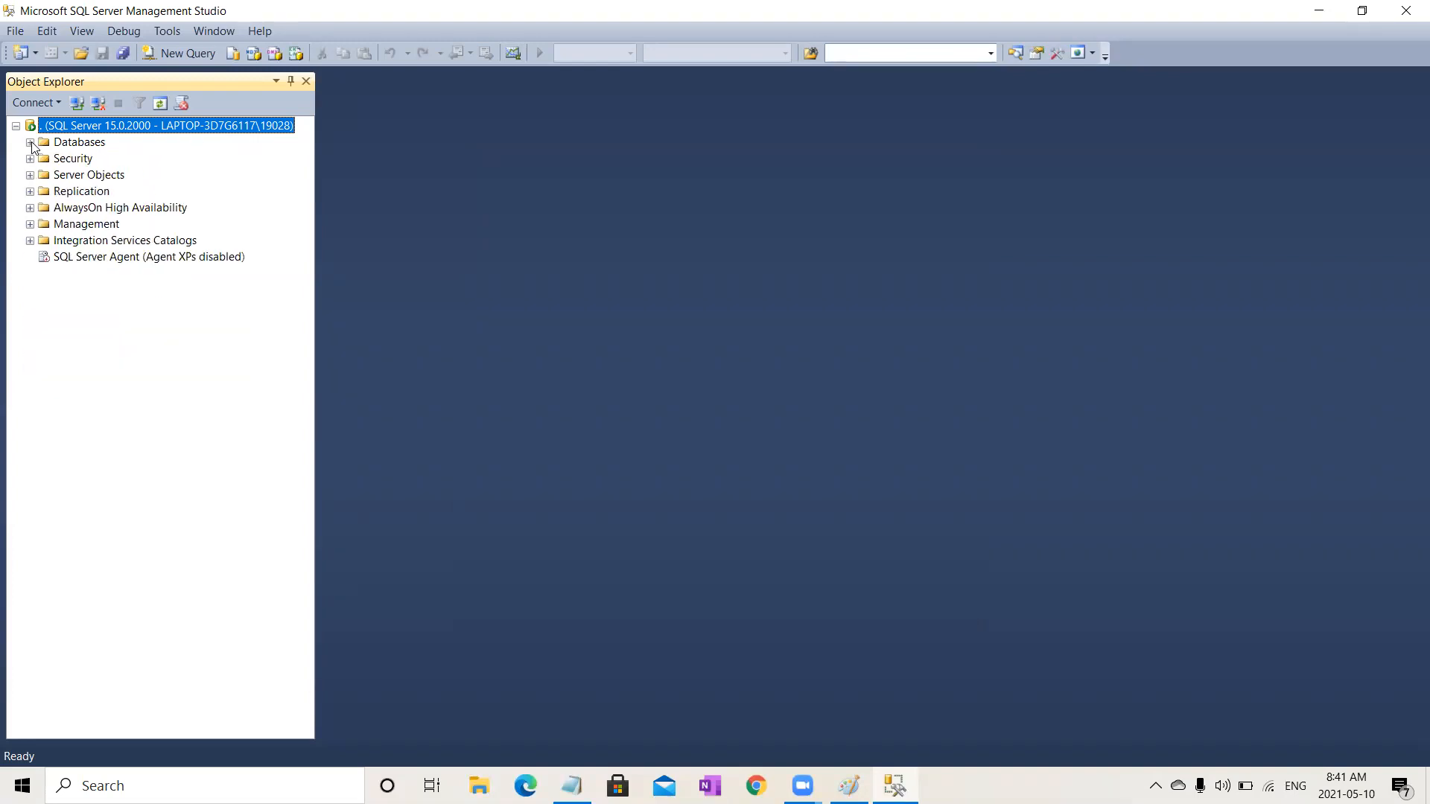
{"action": "right_click", "coordinate": [158, 130]}
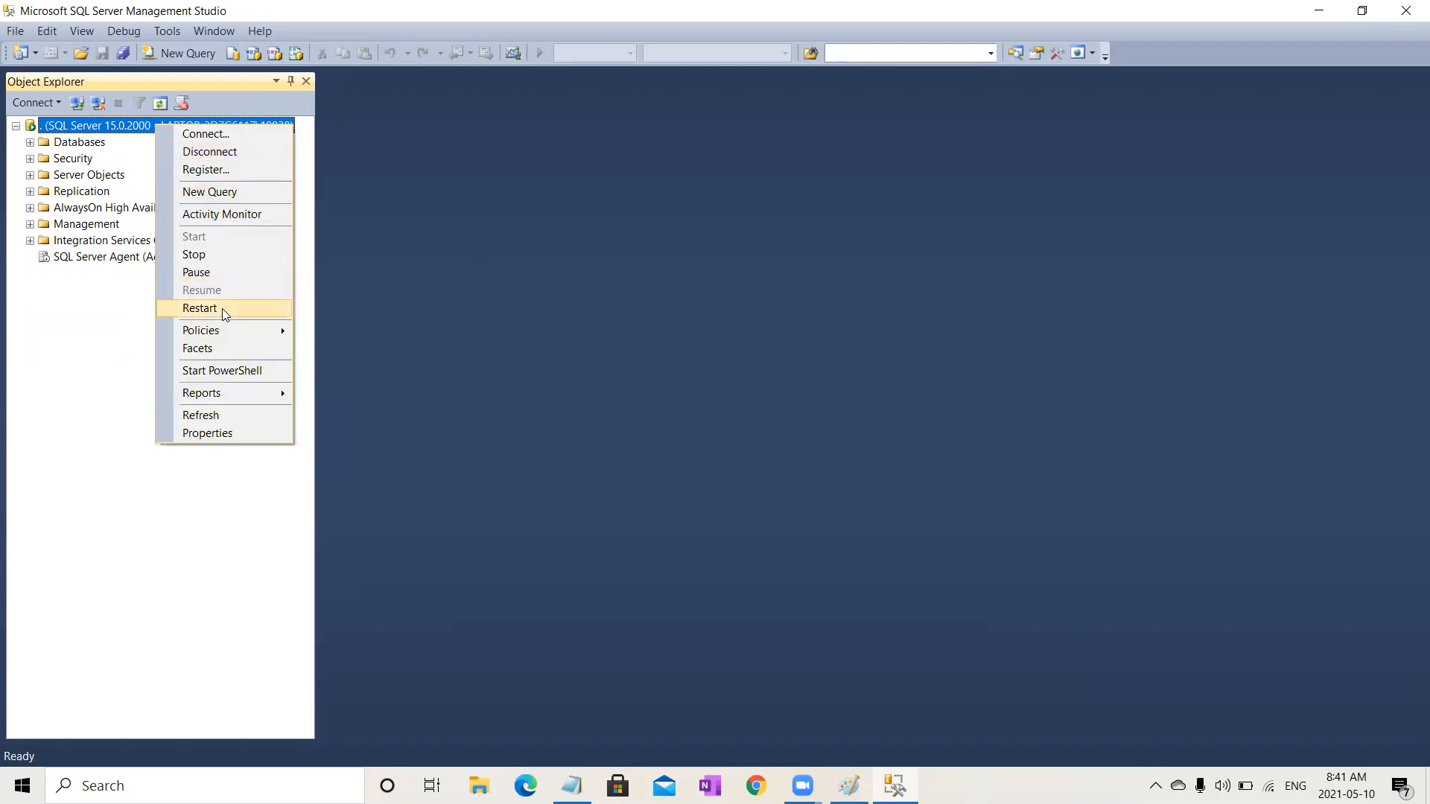
{"action": "left_click", "coordinate": [200, 308]}
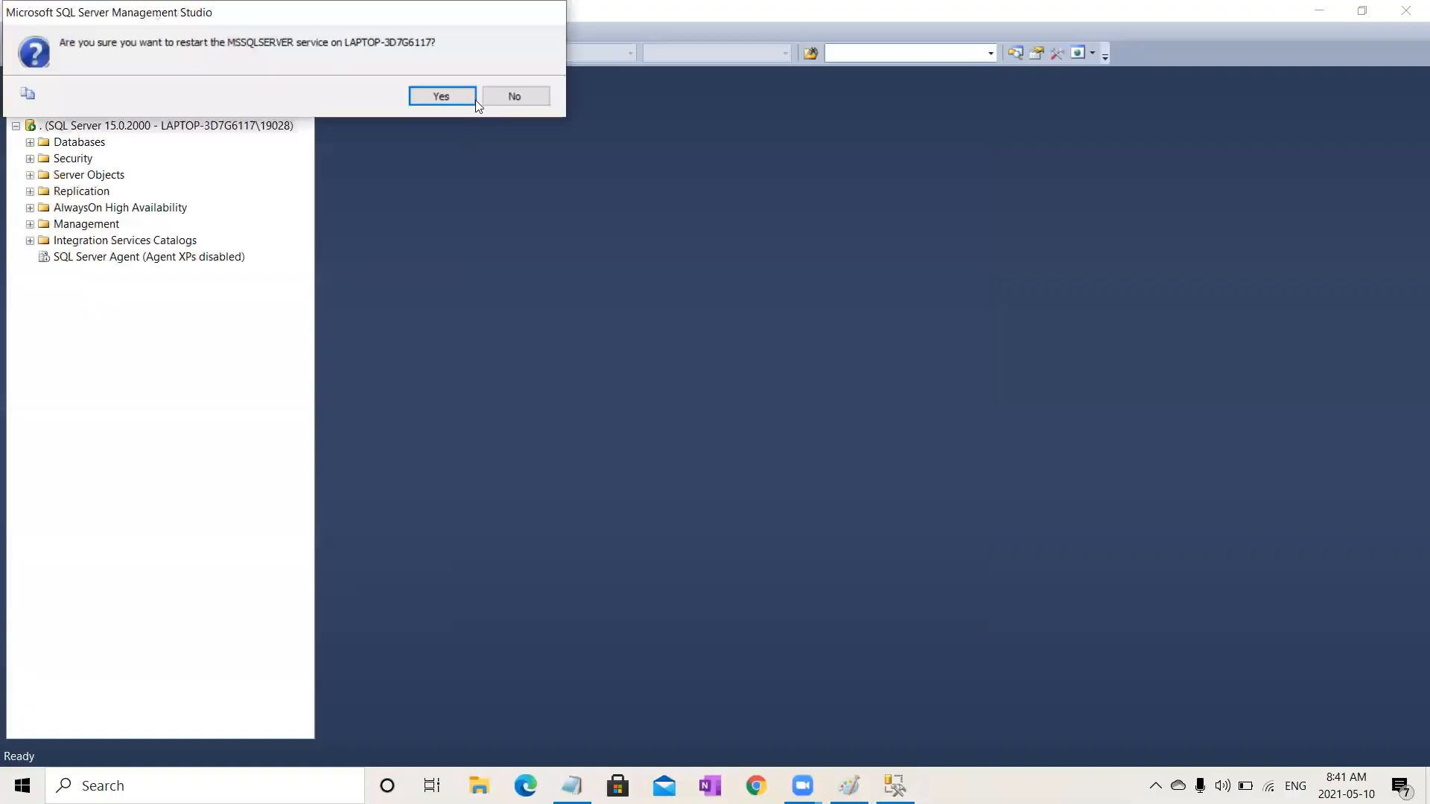
{"action": "left_click", "coordinate": [438, 90]}
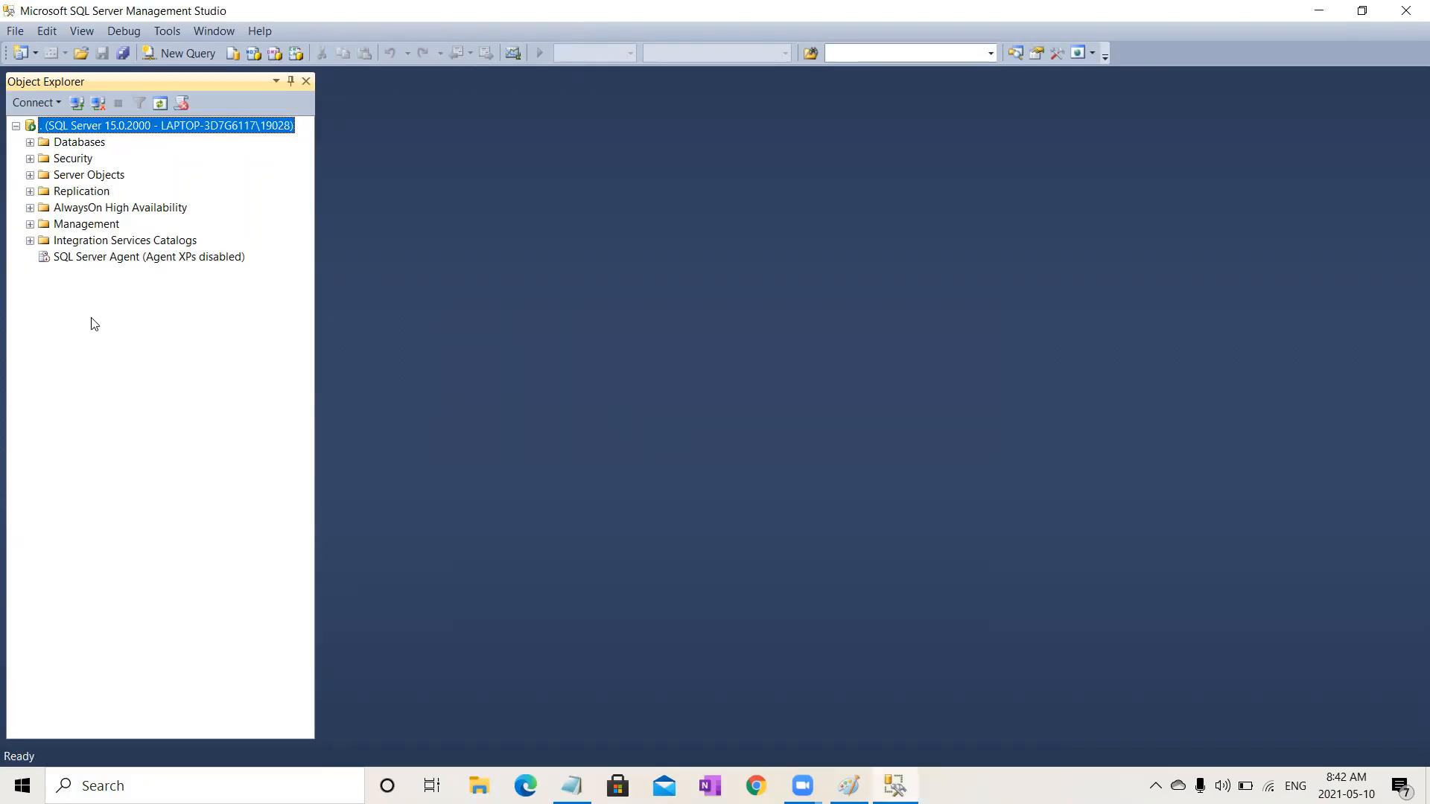
Step: Create a new database named Batch 15 Multi with default settings
{"action": "left_click", "coordinate": [30, 142]}
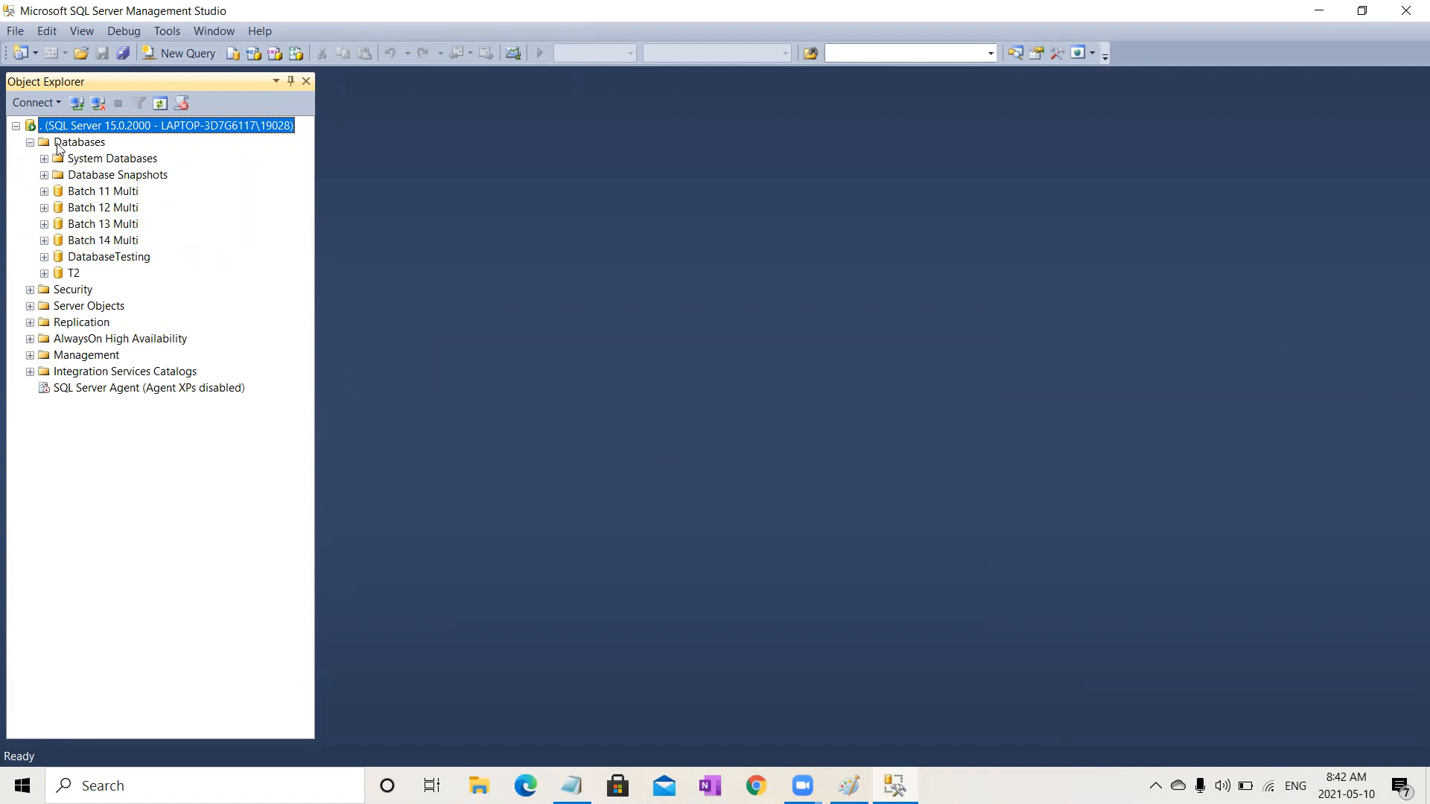
{"action": "right_click", "coordinate": [59, 148]}
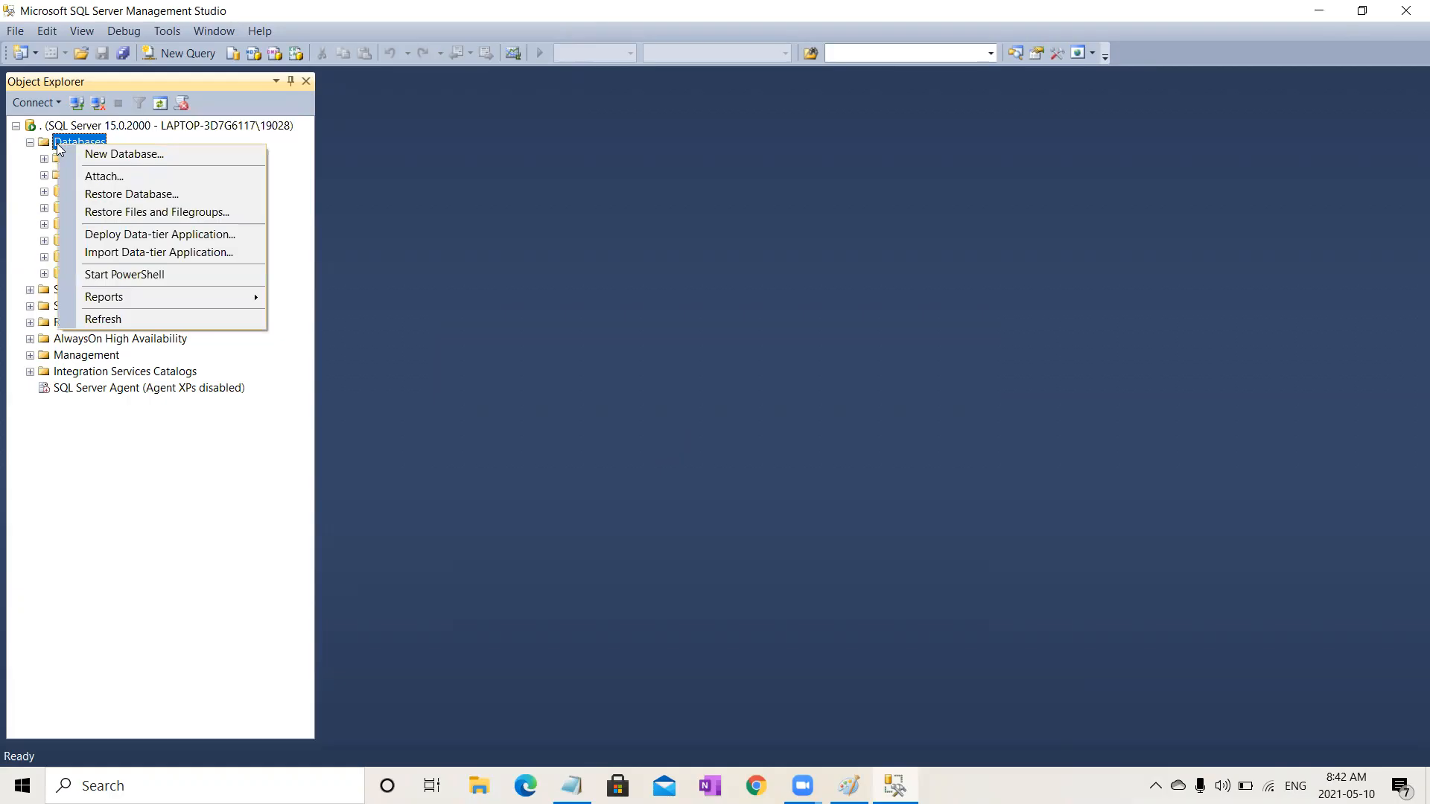
{"action": "left_click", "coordinate": [114, 155]}
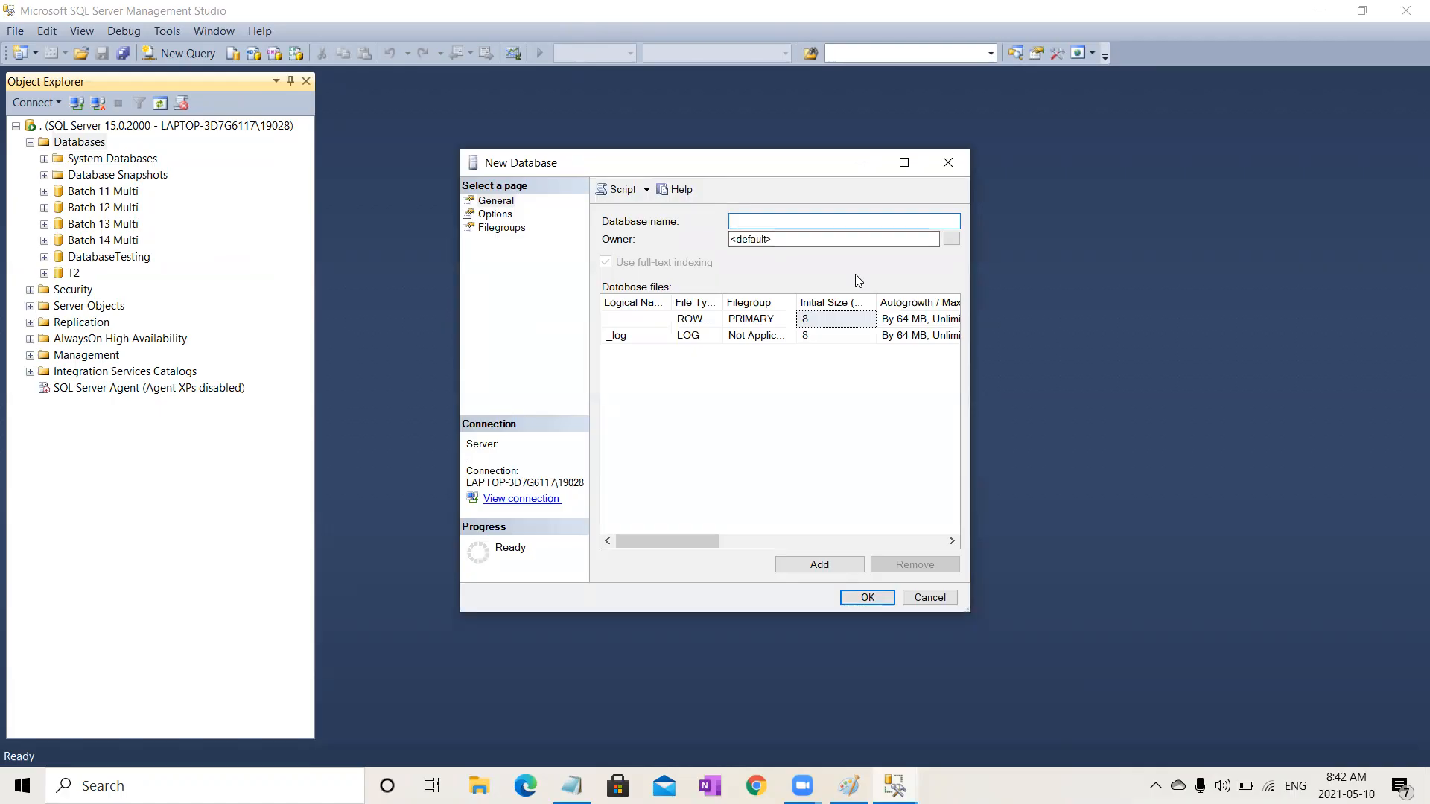
{"action": "type", "text": "Batch 15 Multi"}
{"action": "left_click", "coordinate": [507, 215]}
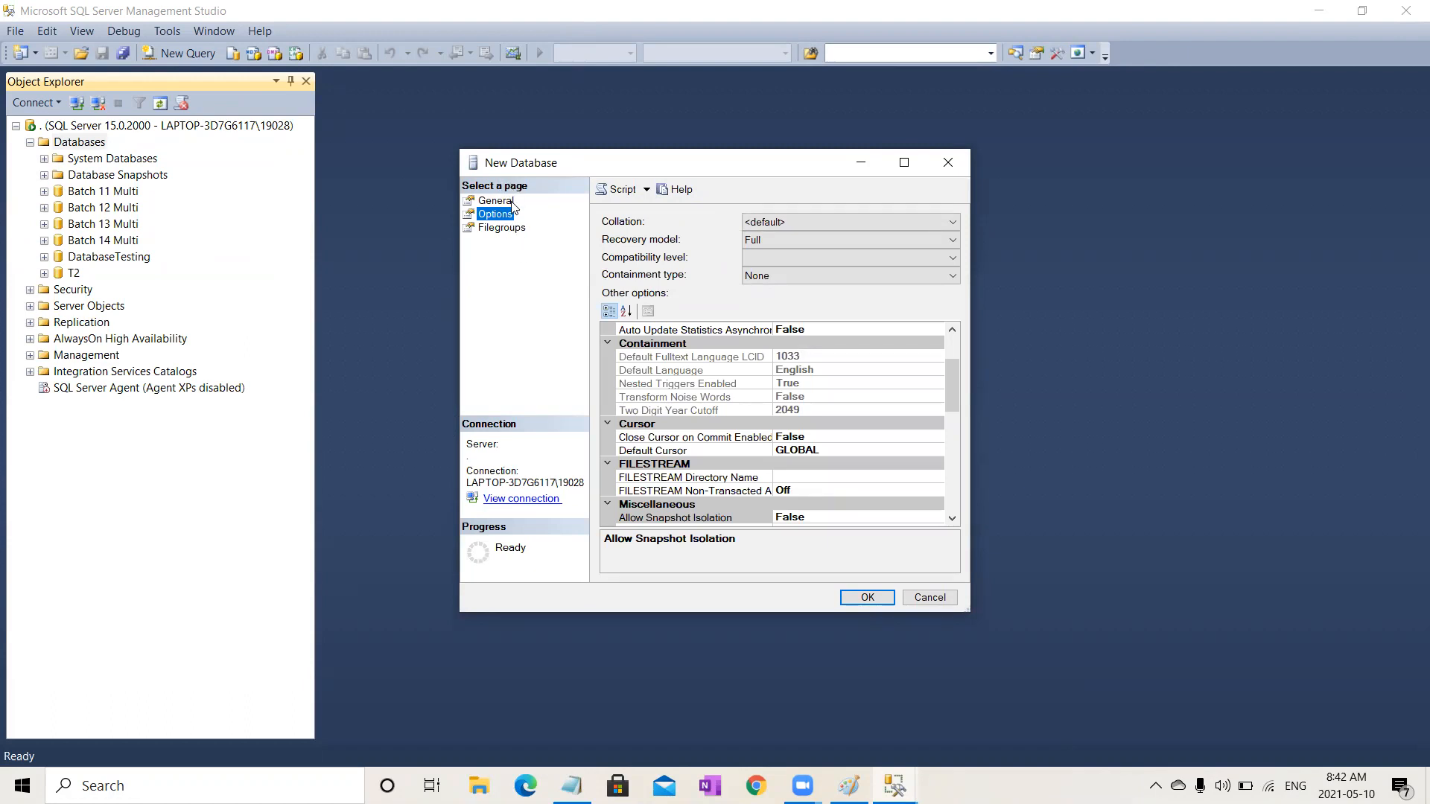
{"action": "left_click", "coordinate": [507, 202]}
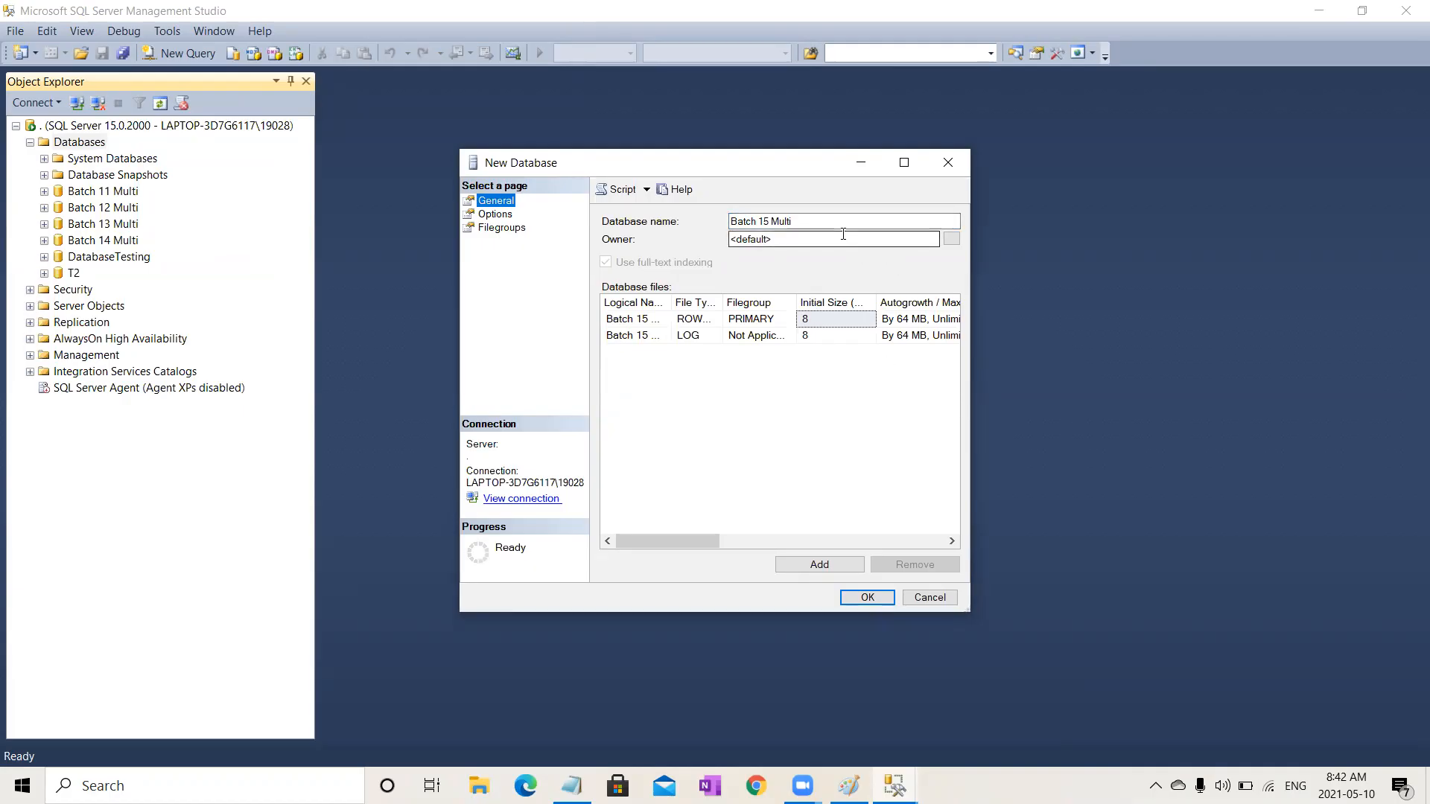
{"action": "left_click", "coordinate": [809, 223]}
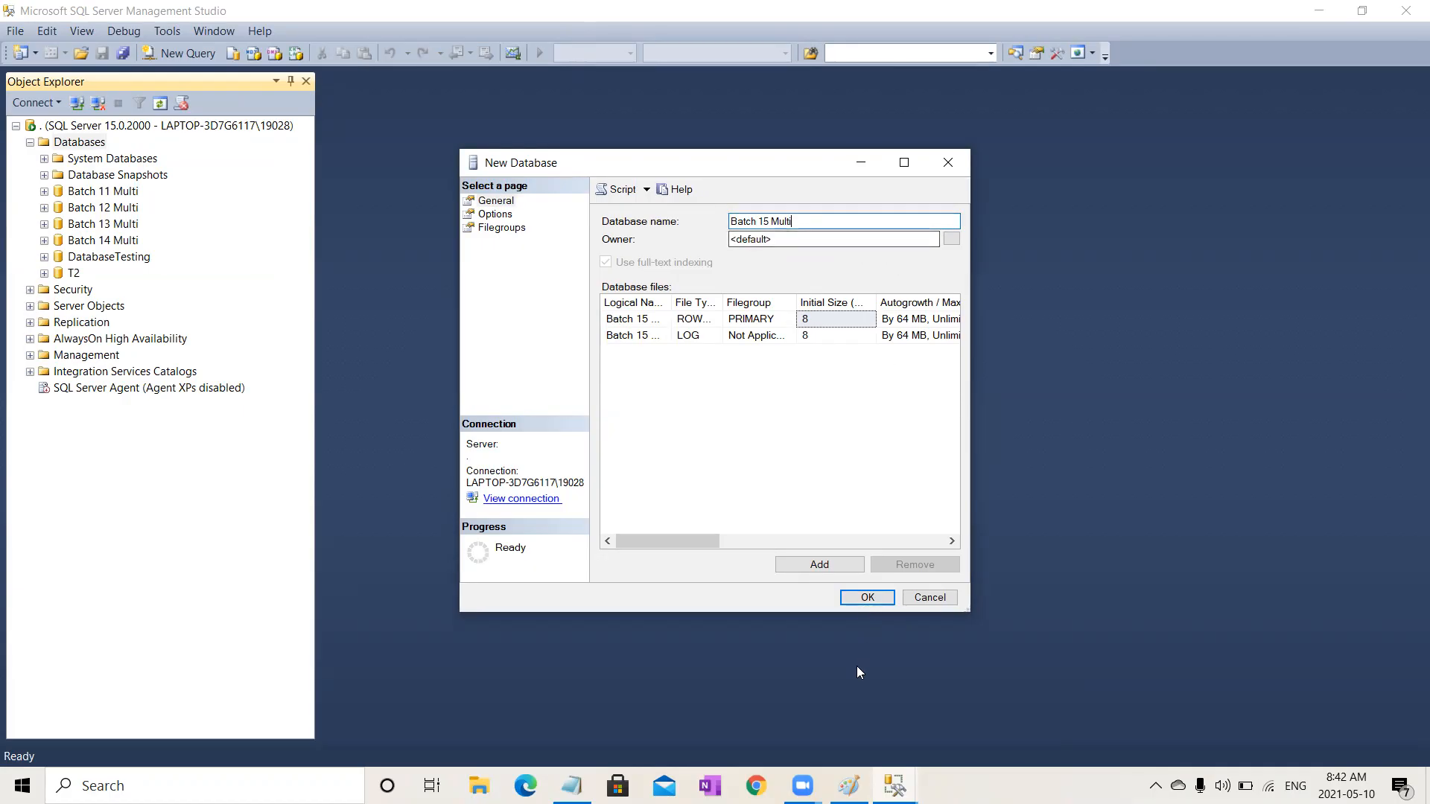
{"action": "left_click", "coordinate": [873, 604]}
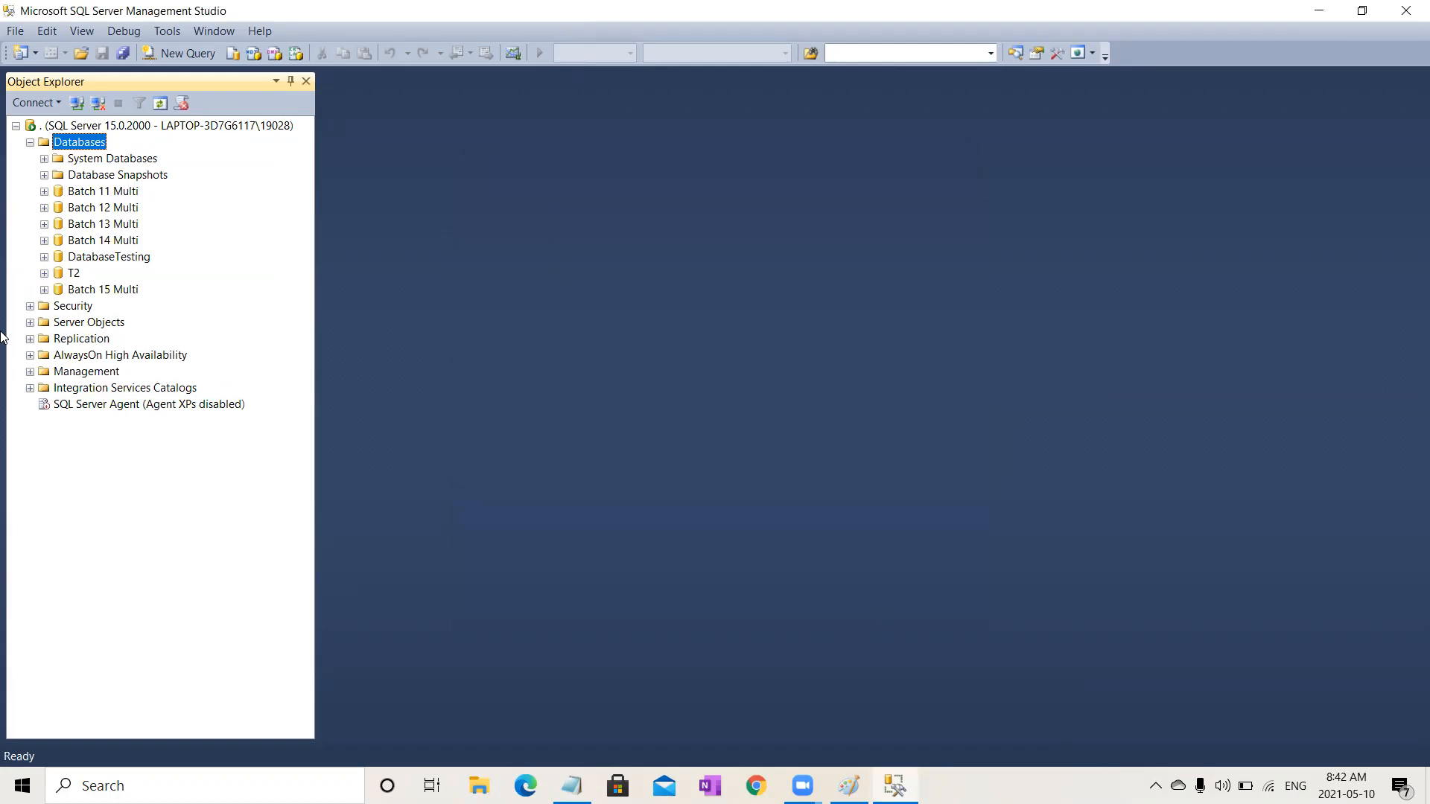
Step: Expand the Batch 15 Multi database and its Tables folders, then open a new query window for it
{"action": "left_click", "coordinate": [130, 289]}
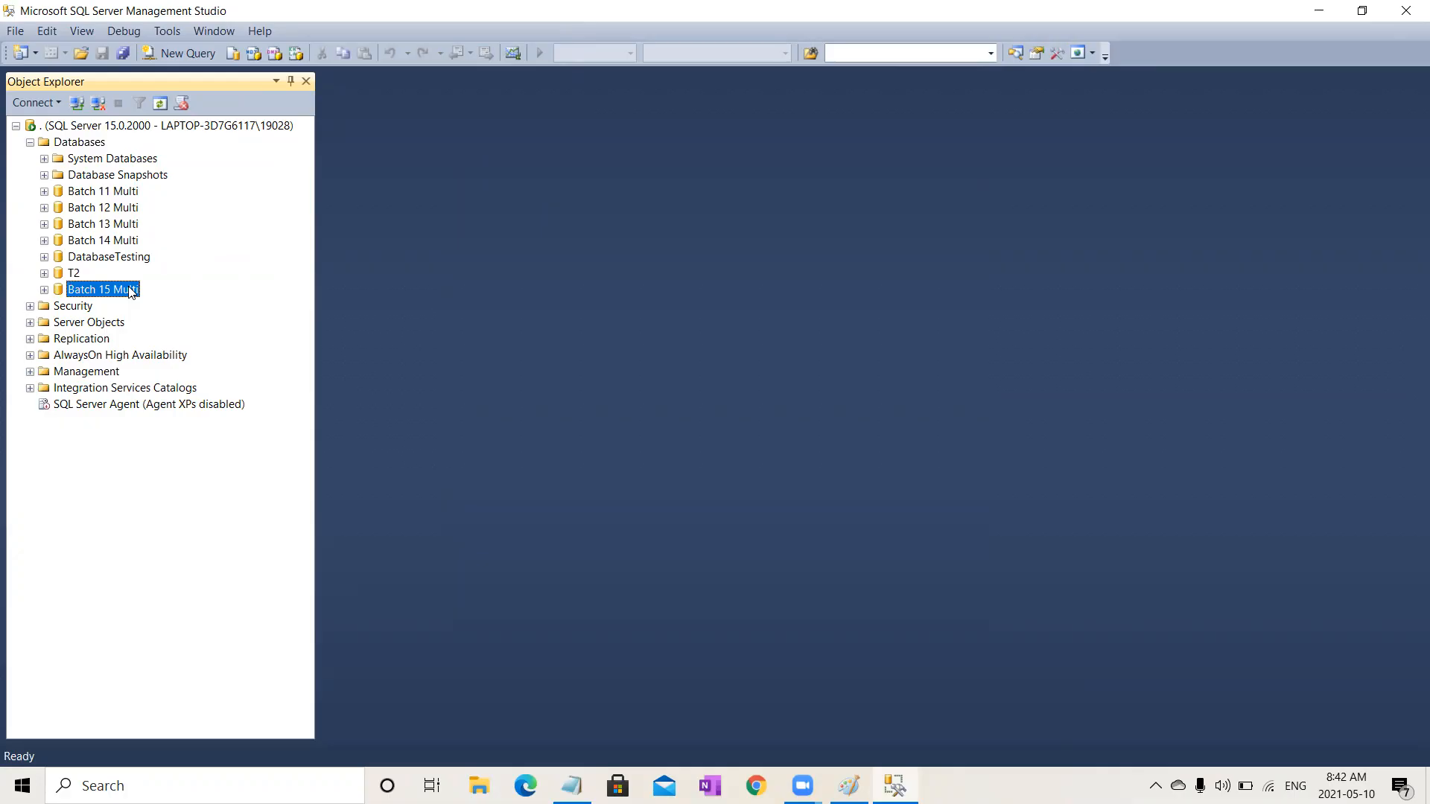
{"action": "left_click", "coordinate": [44, 290]}
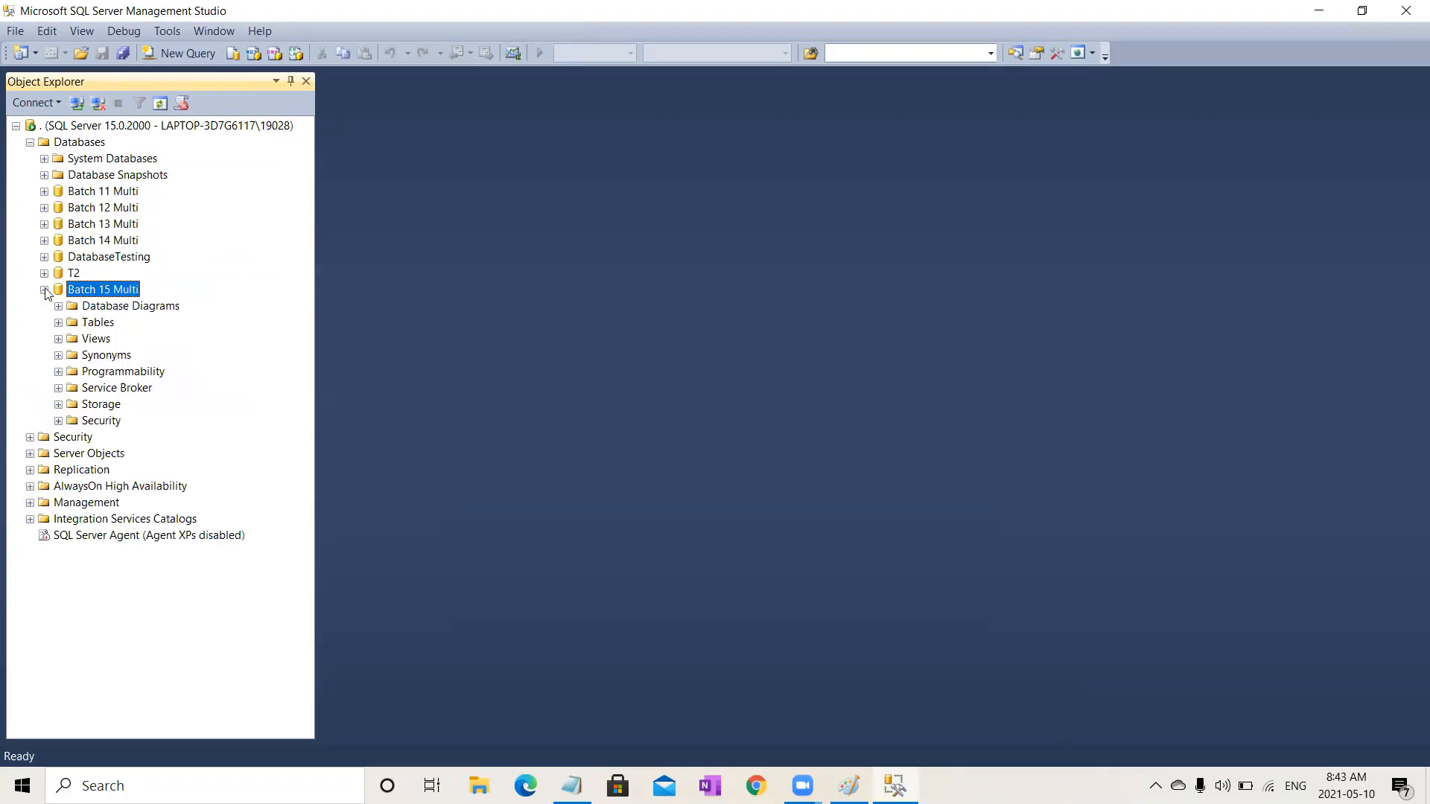
{"action": "left_click", "coordinate": [59, 322]}
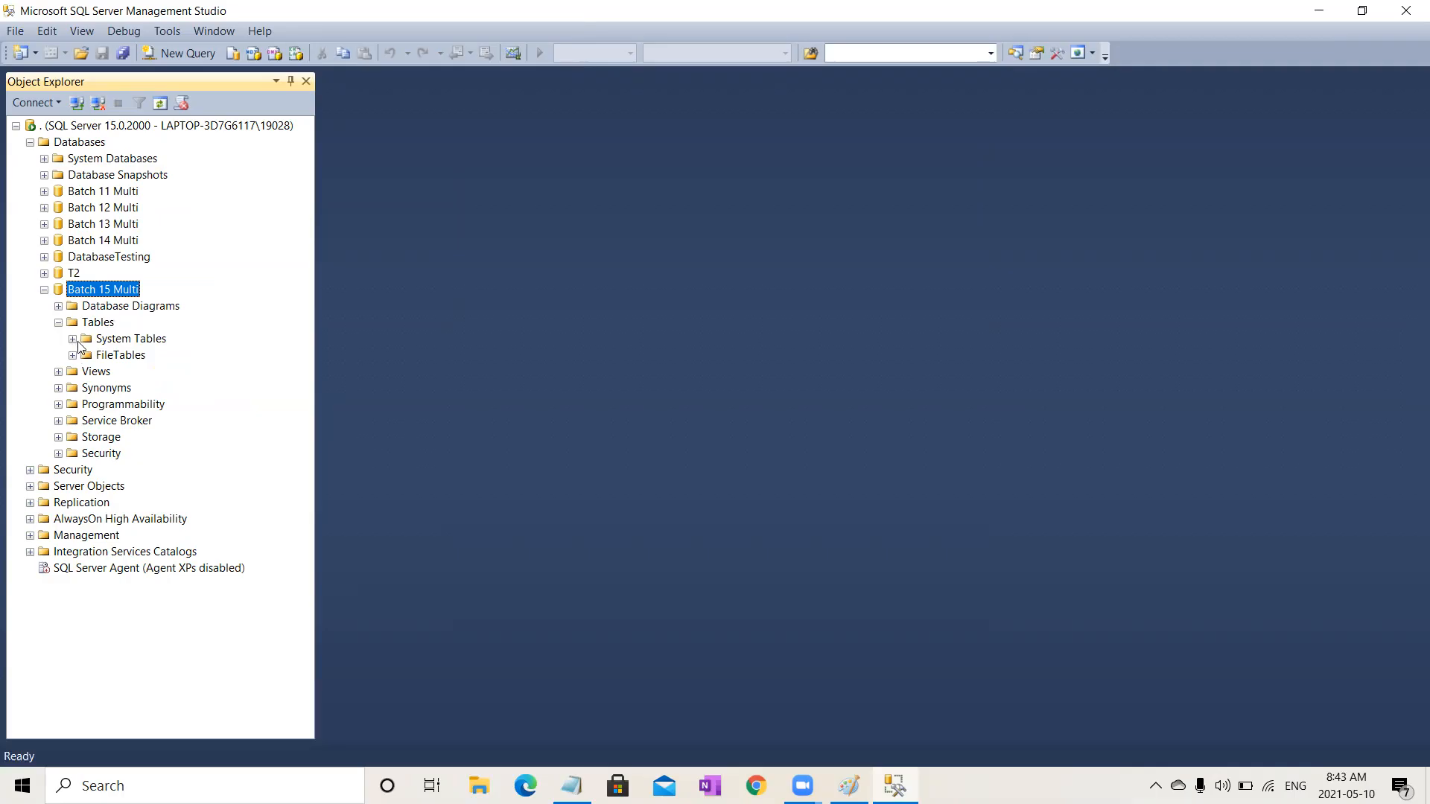
{"action": "left_click", "coordinate": [72, 339]}
{"action": "left_click", "coordinate": [72, 355]}
{"action": "right_click", "coordinate": [119, 296]}
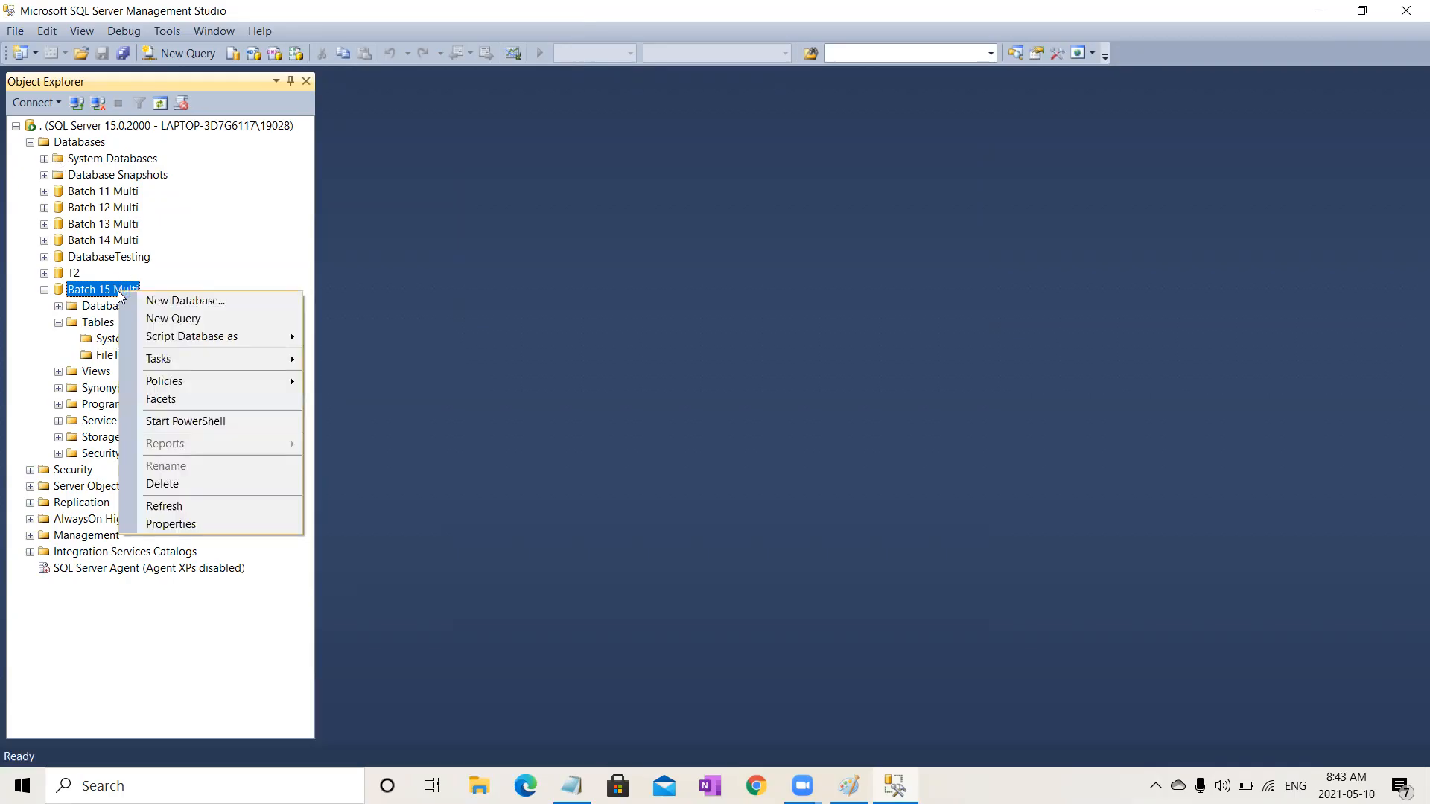
{"action": "left_click", "coordinate": [147, 318]}
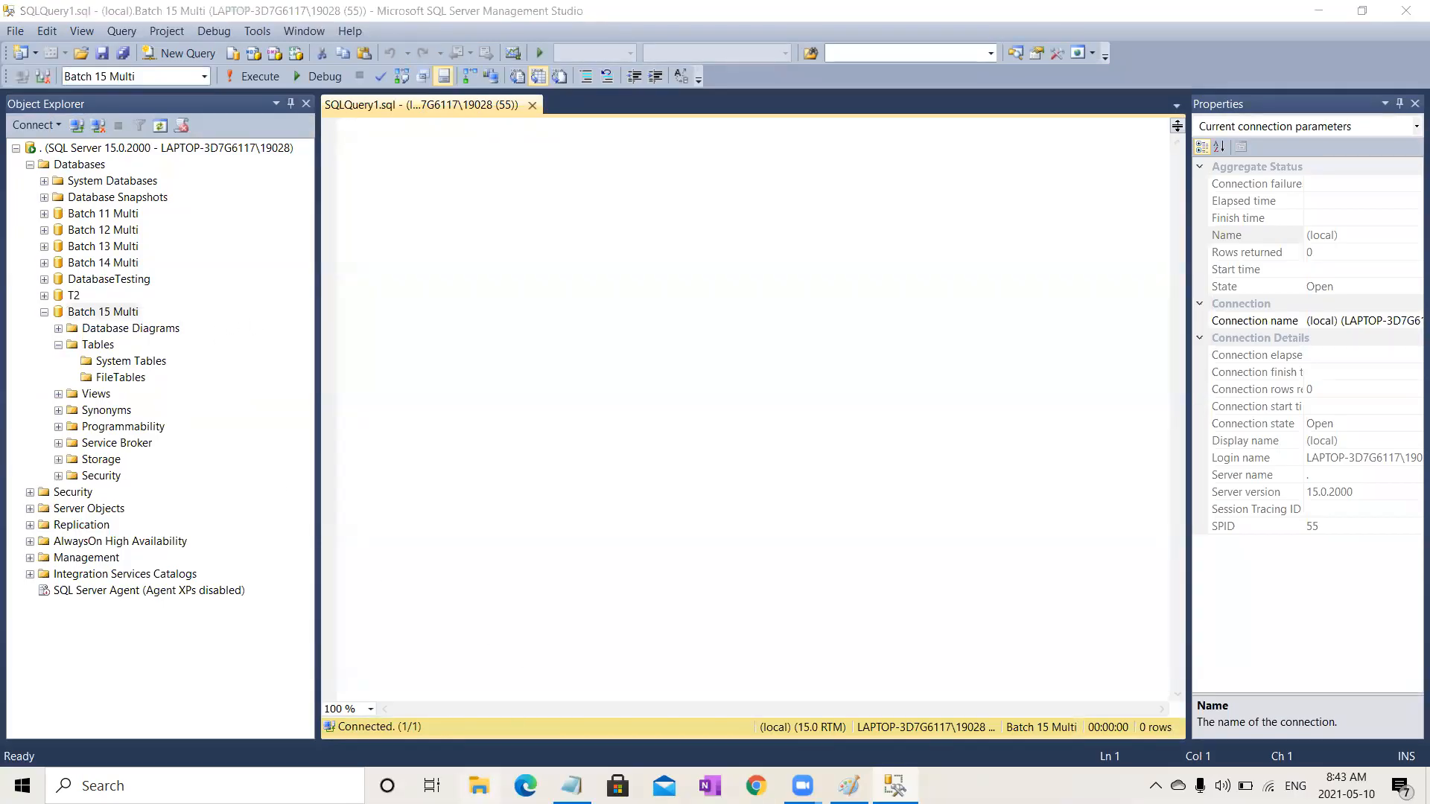
Step: Switch to File Explorer, browse to C:\Program Files (x86)\TRICENTIS\Tosca Testsuite\ToscaCommander\SQL\MS SQL Server, and open Create Tables MSSQL in Management Studio
{"action": "left_click", "coordinate": [479, 786]}
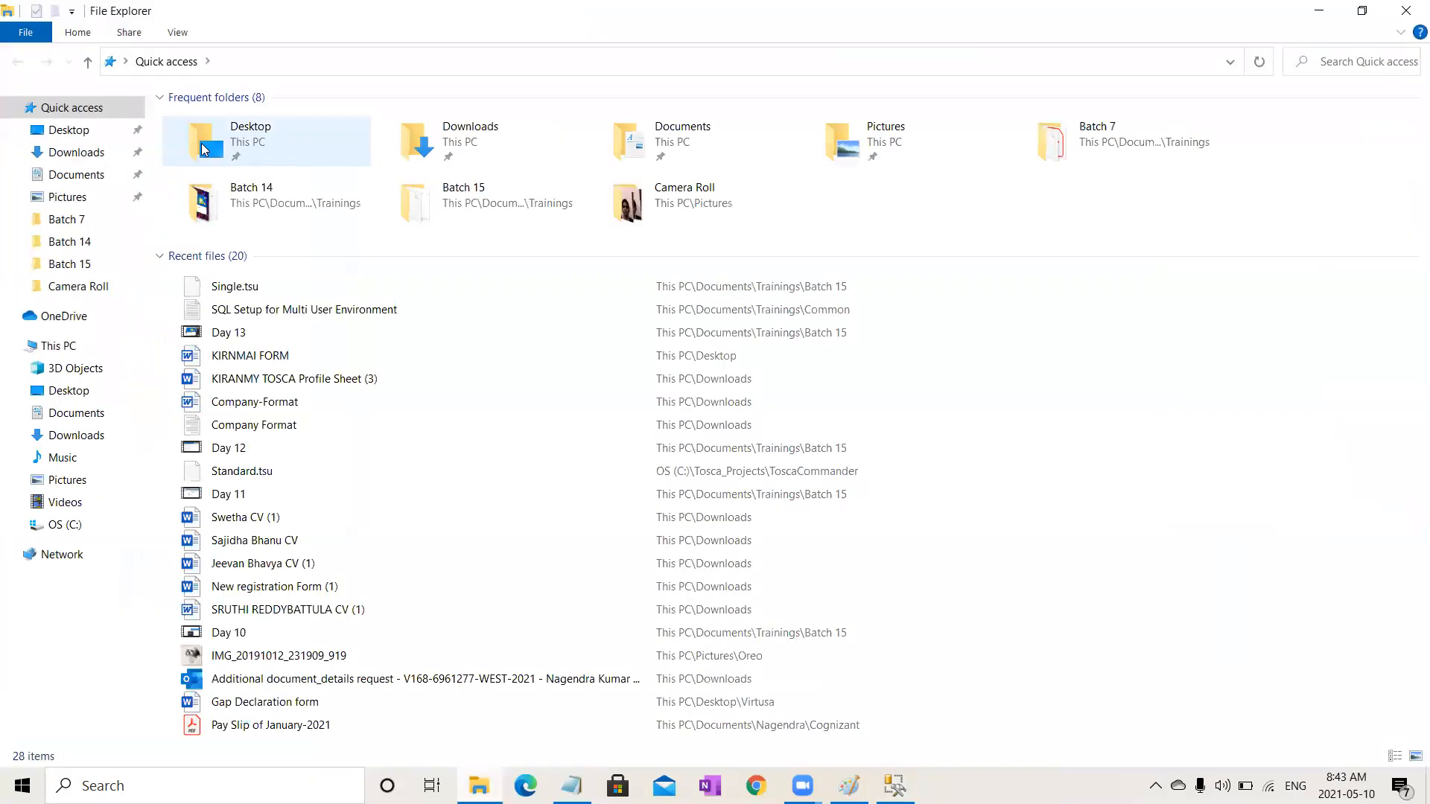
{"action": "left_click", "coordinate": [93, 345]}
{"action": "double_click", "coordinate": [531, 265]}
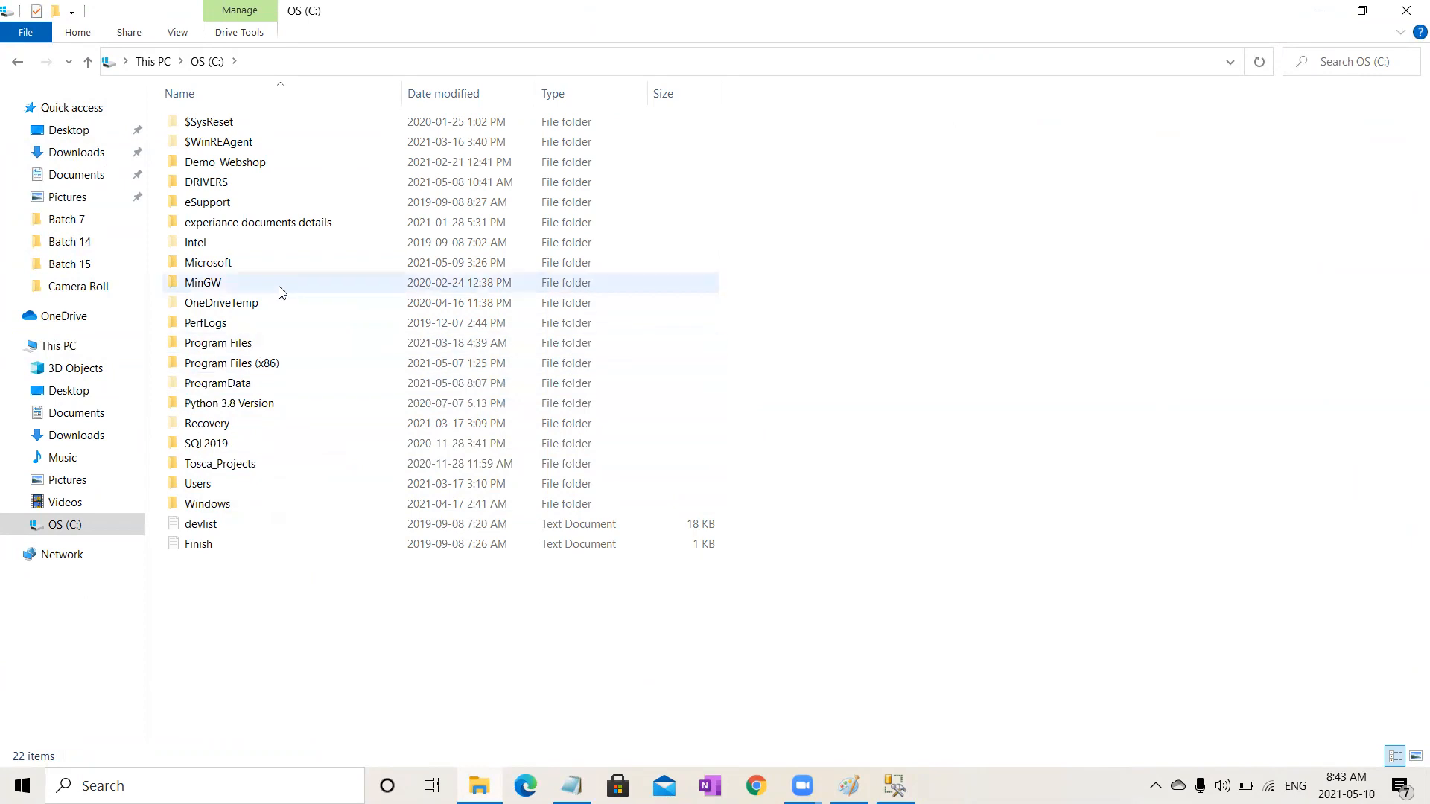
{"action": "double_click", "coordinate": [277, 367]}
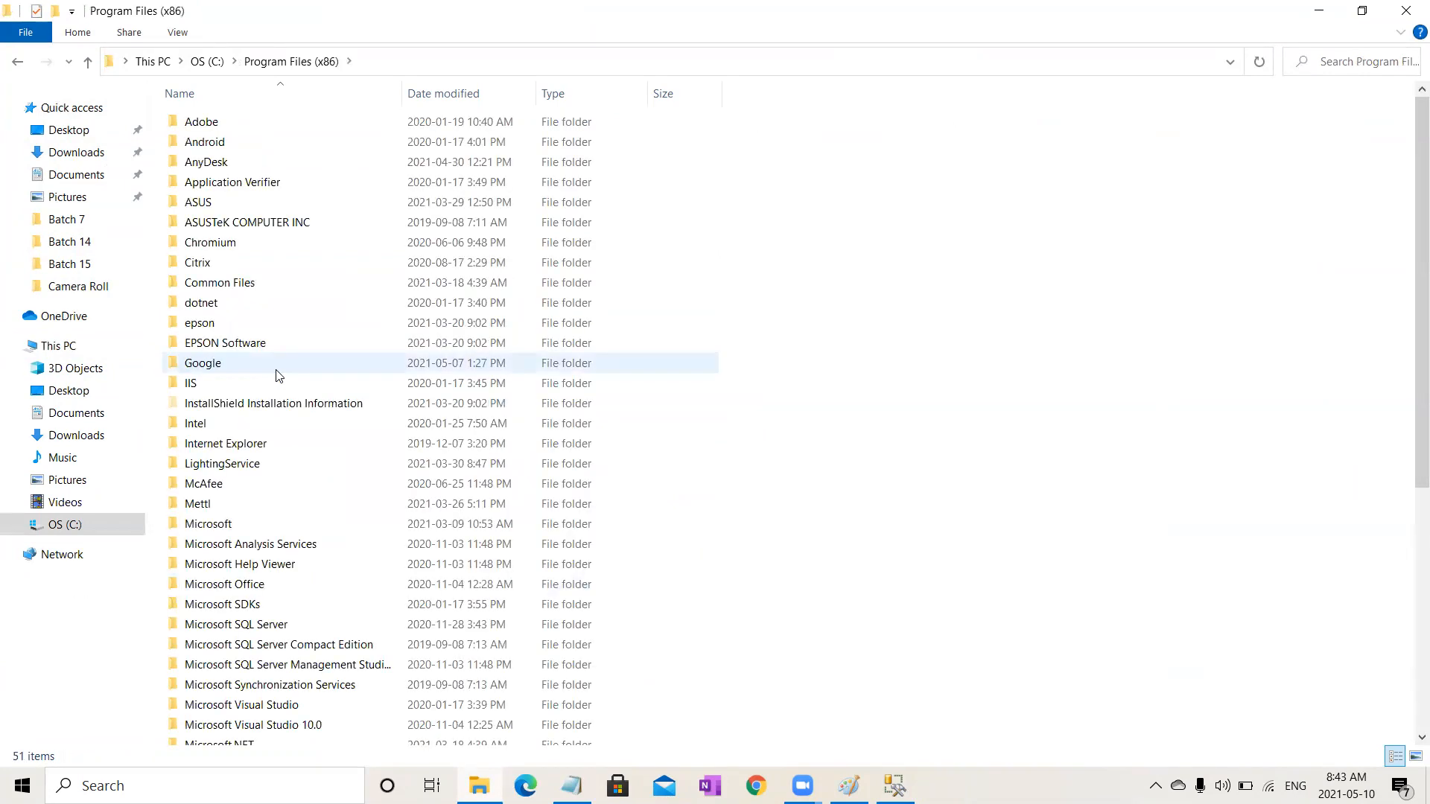
{"action": "key", "text": "t"}
{"action": "key", "text": "t"}
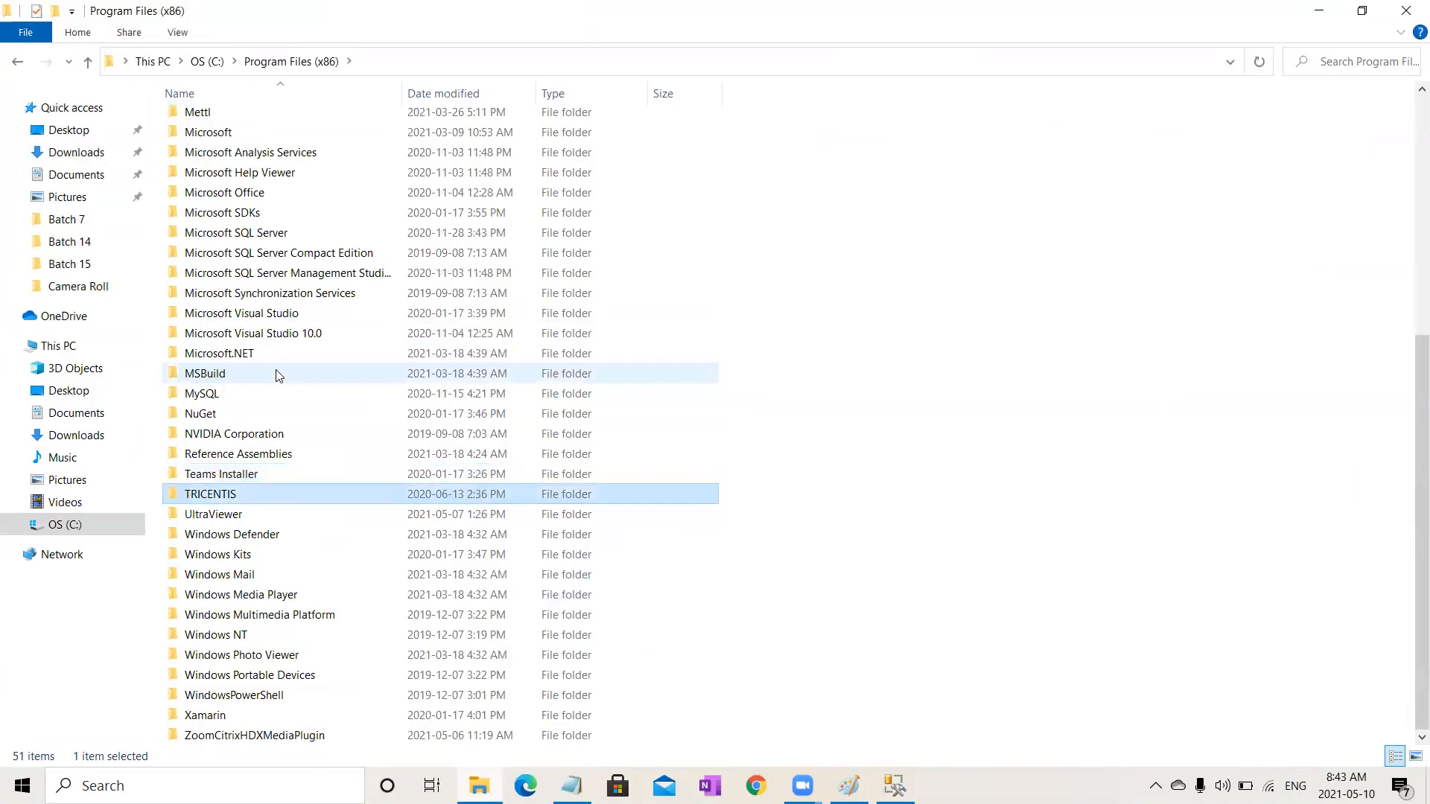
{"action": "key", "text": "Return"}
{"action": "double_click", "coordinate": [271, 127]}
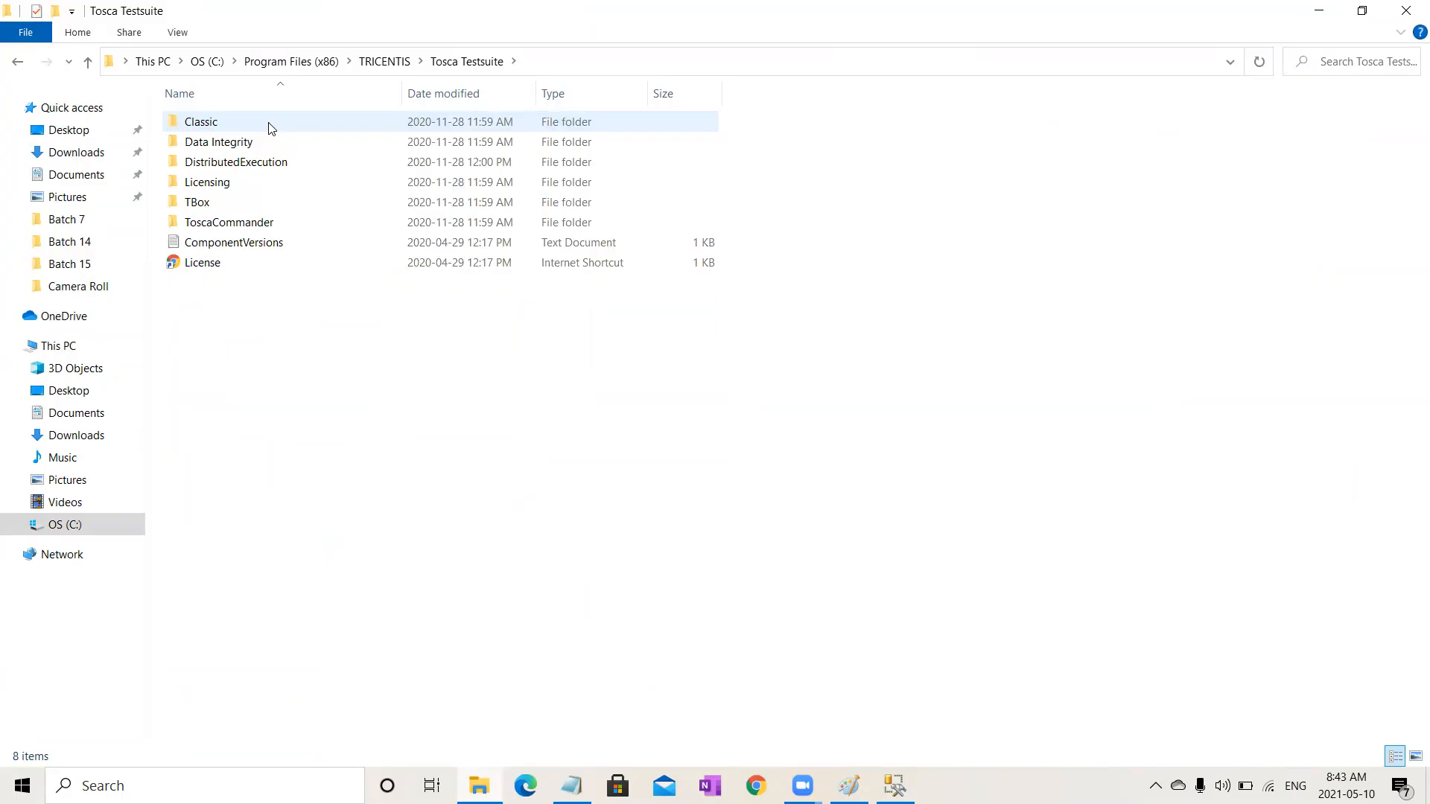
{"action": "double_click", "coordinate": [278, 222]}
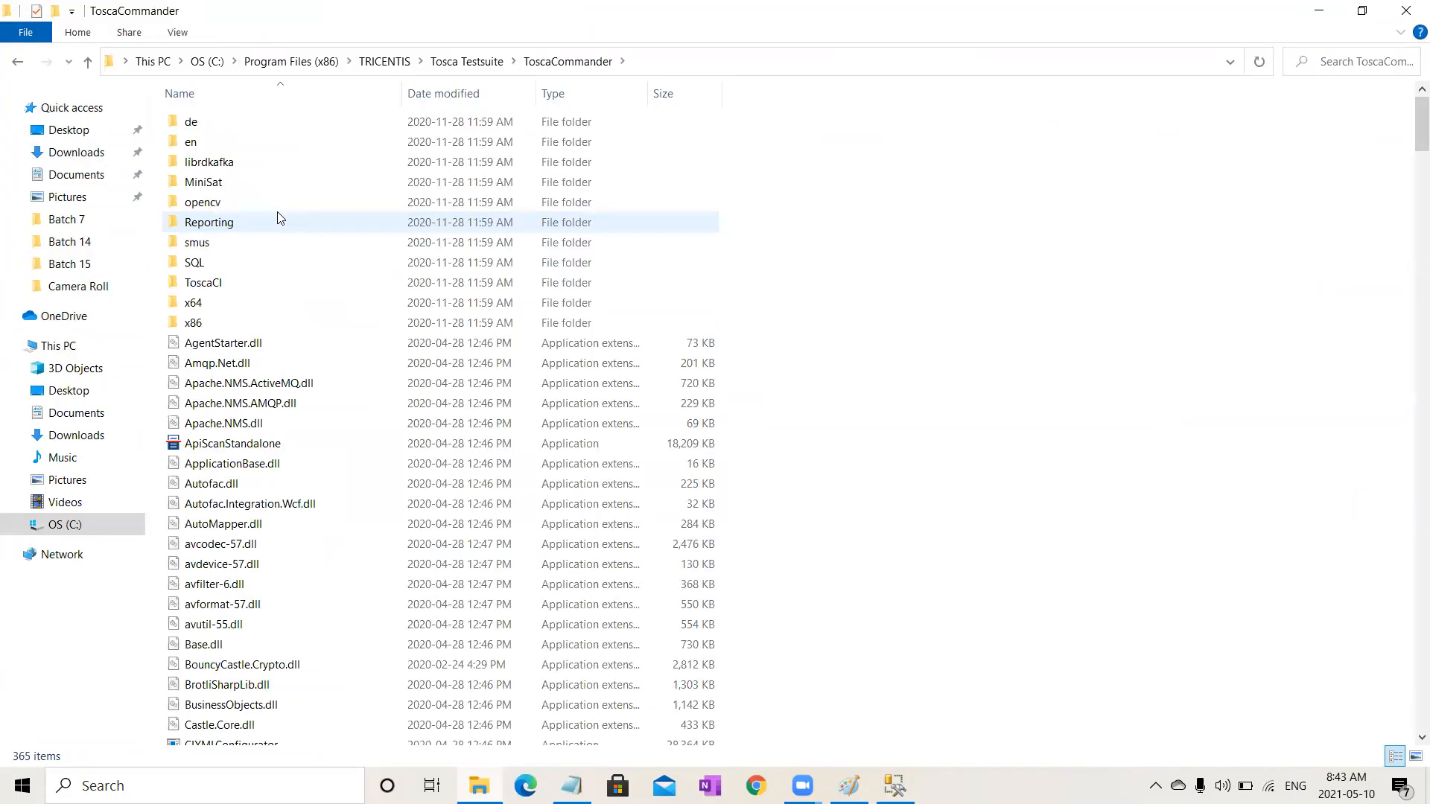
{"action": "double_click", "coordinate": [275, 257]}
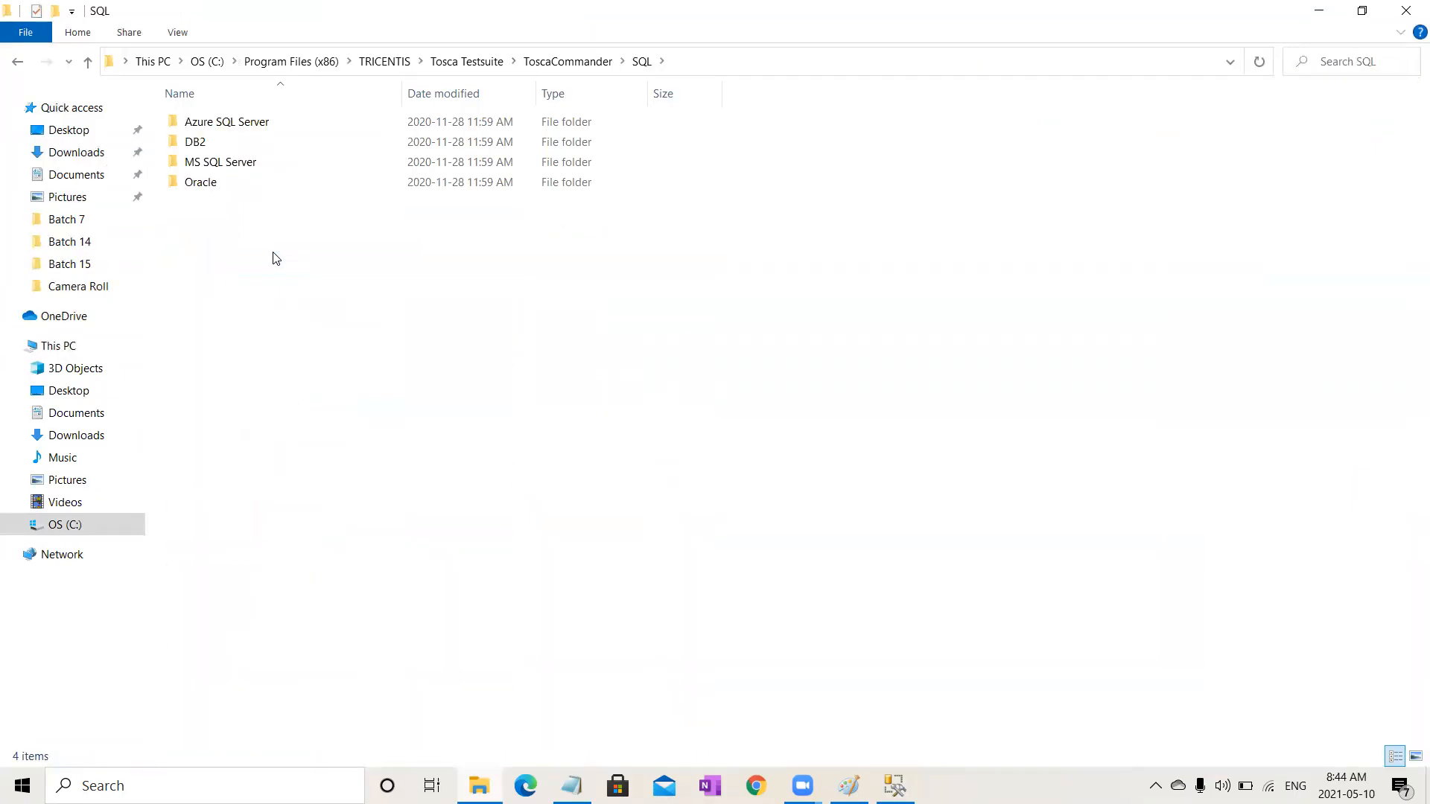
{"action": "double_click", "coordinate": [218, 165]}
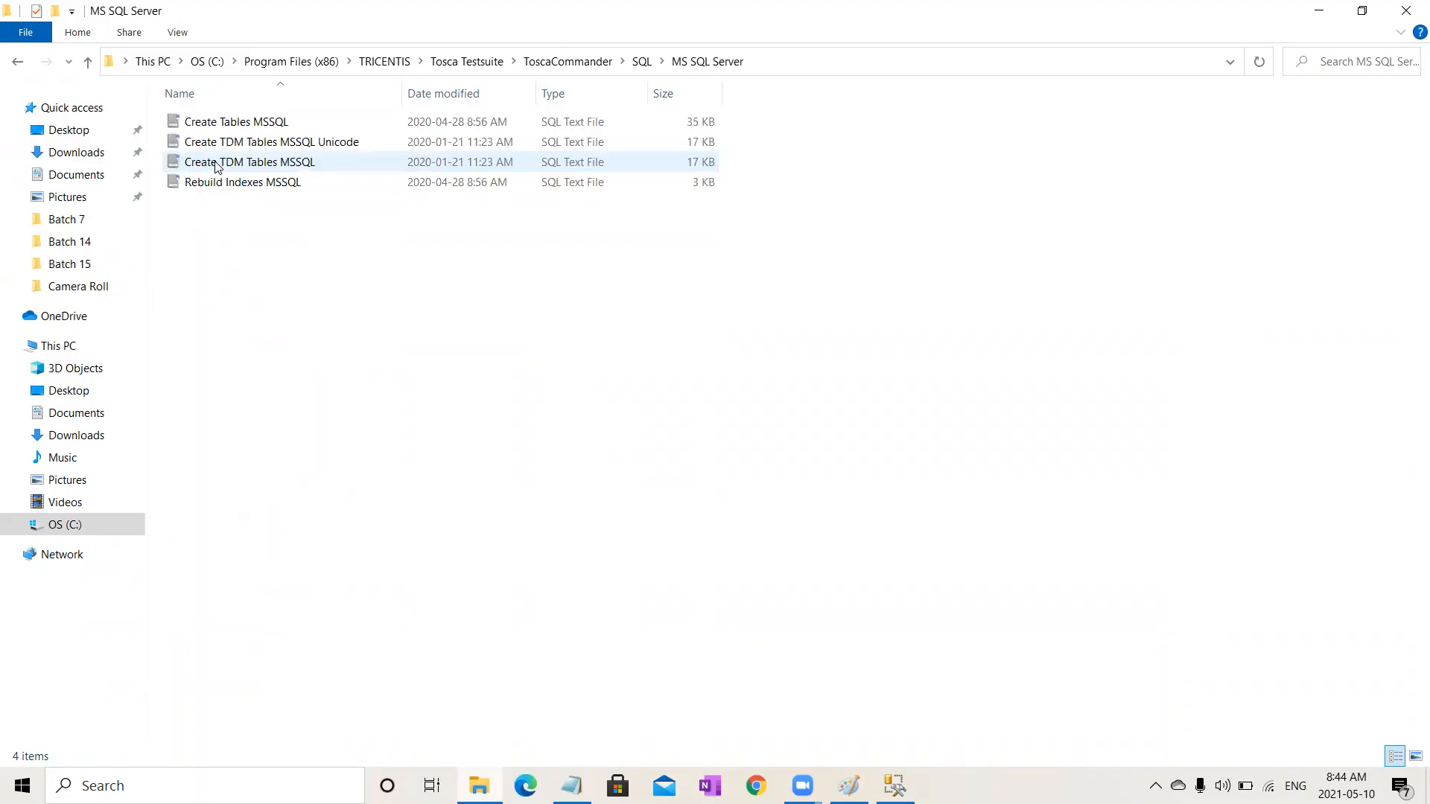
{"action": "left_click", "coordinate": [301, 125]}
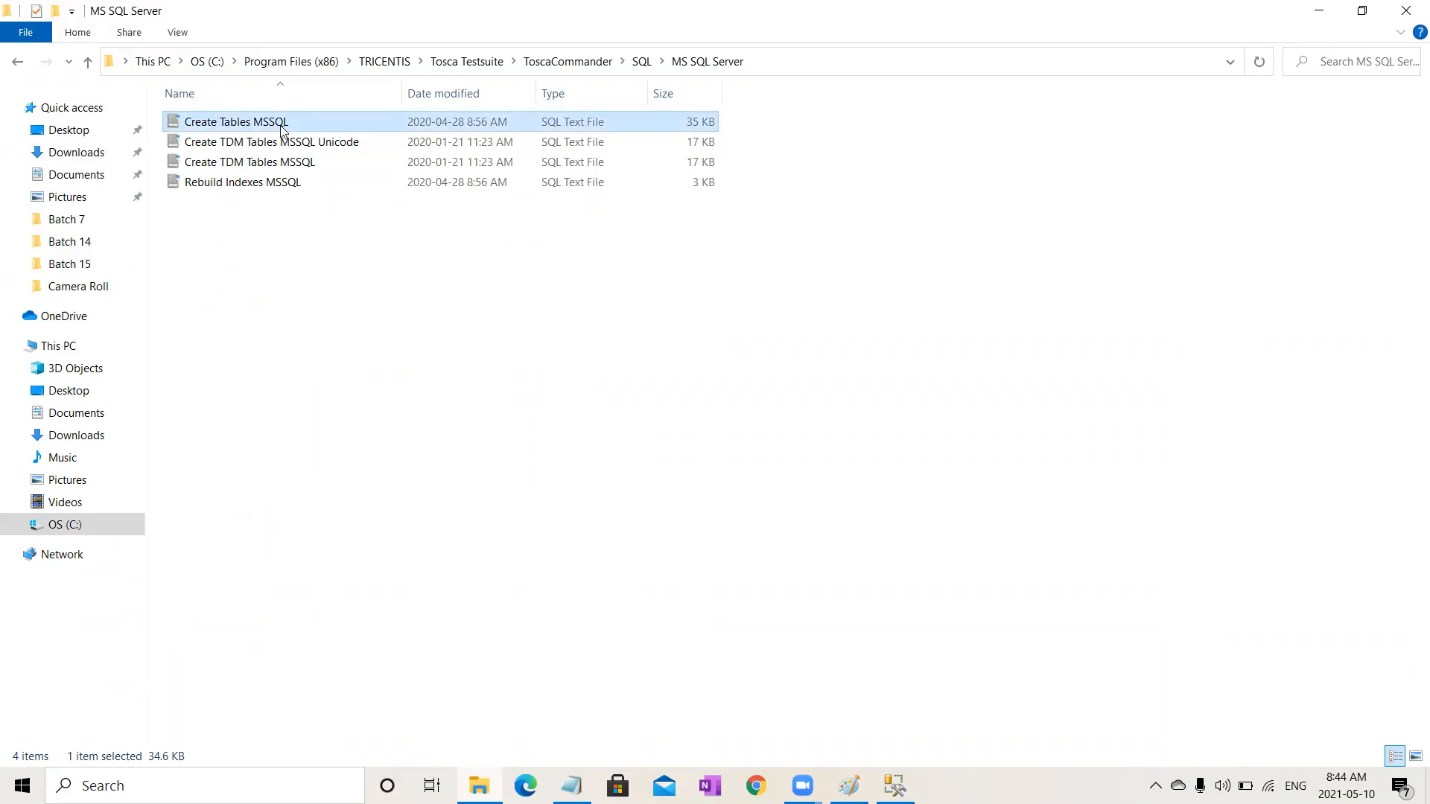
{"action": "left_click_drag", "start_coordinate": [277, 128], "coordinate": [675, 472]}
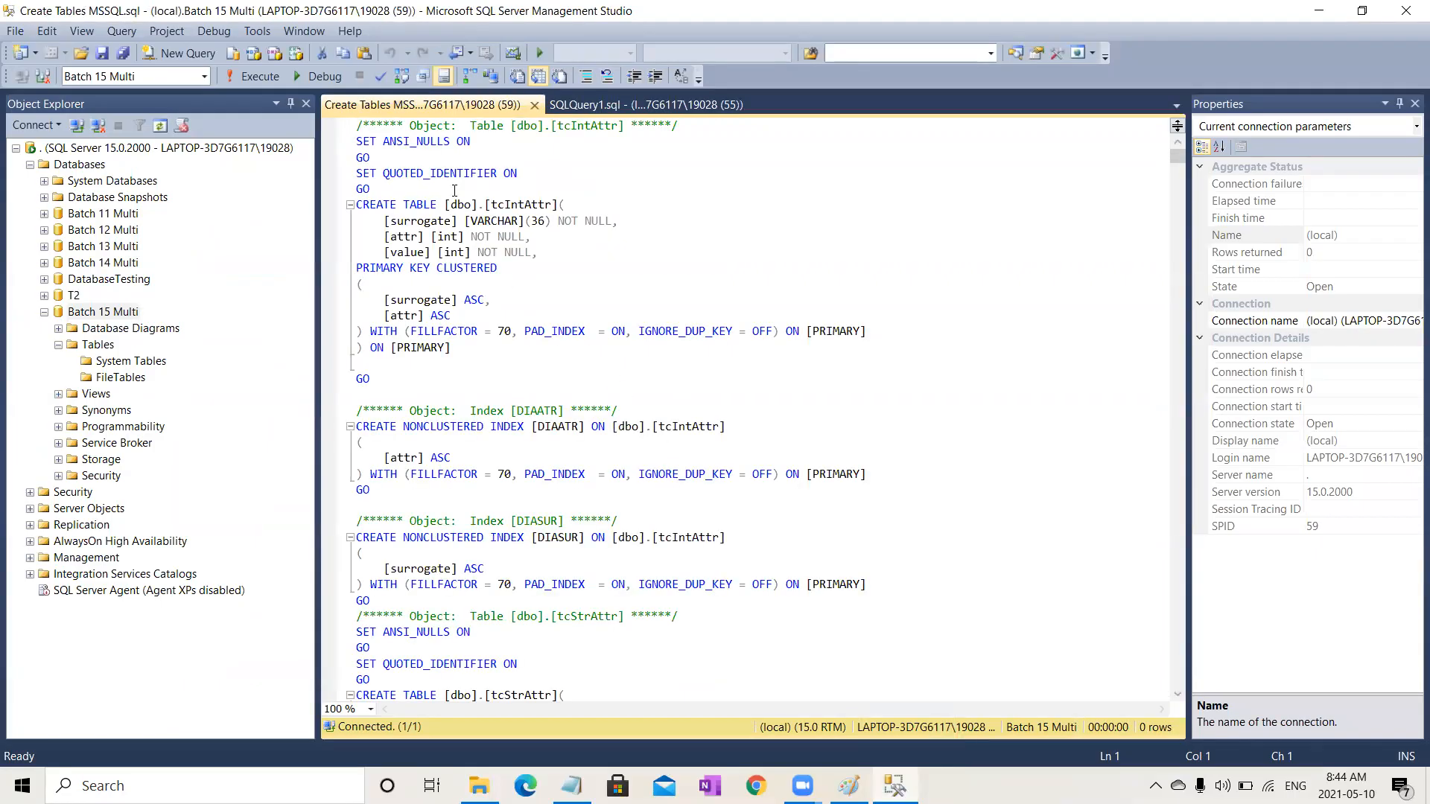
Step: Execute the Create Tables MSSQL script against Batch 15 Multi and refresh the database's node
{"action": "left_click", "coordinate": [243, 79]}
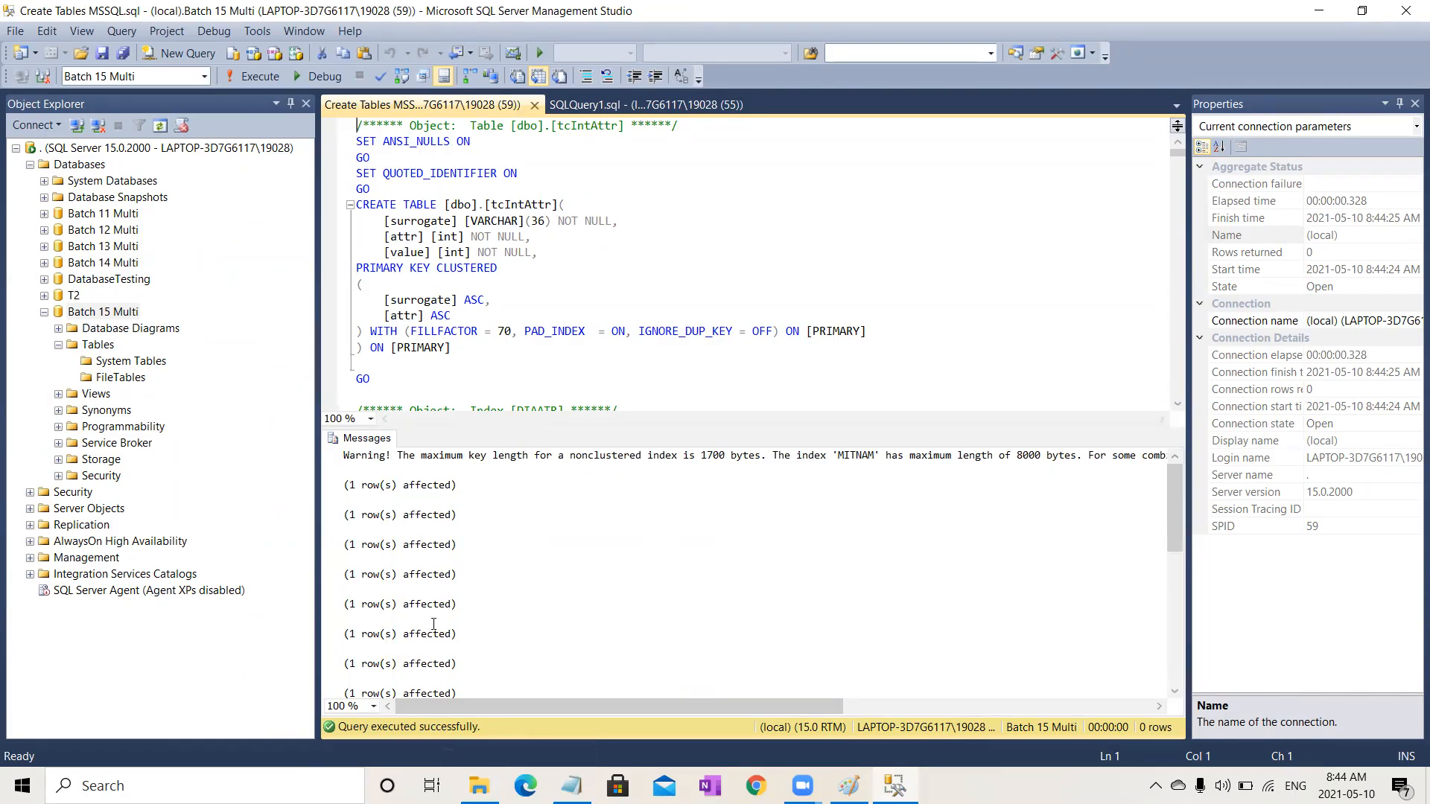
{"action": "left_click", "coordinate": [44, 313]}
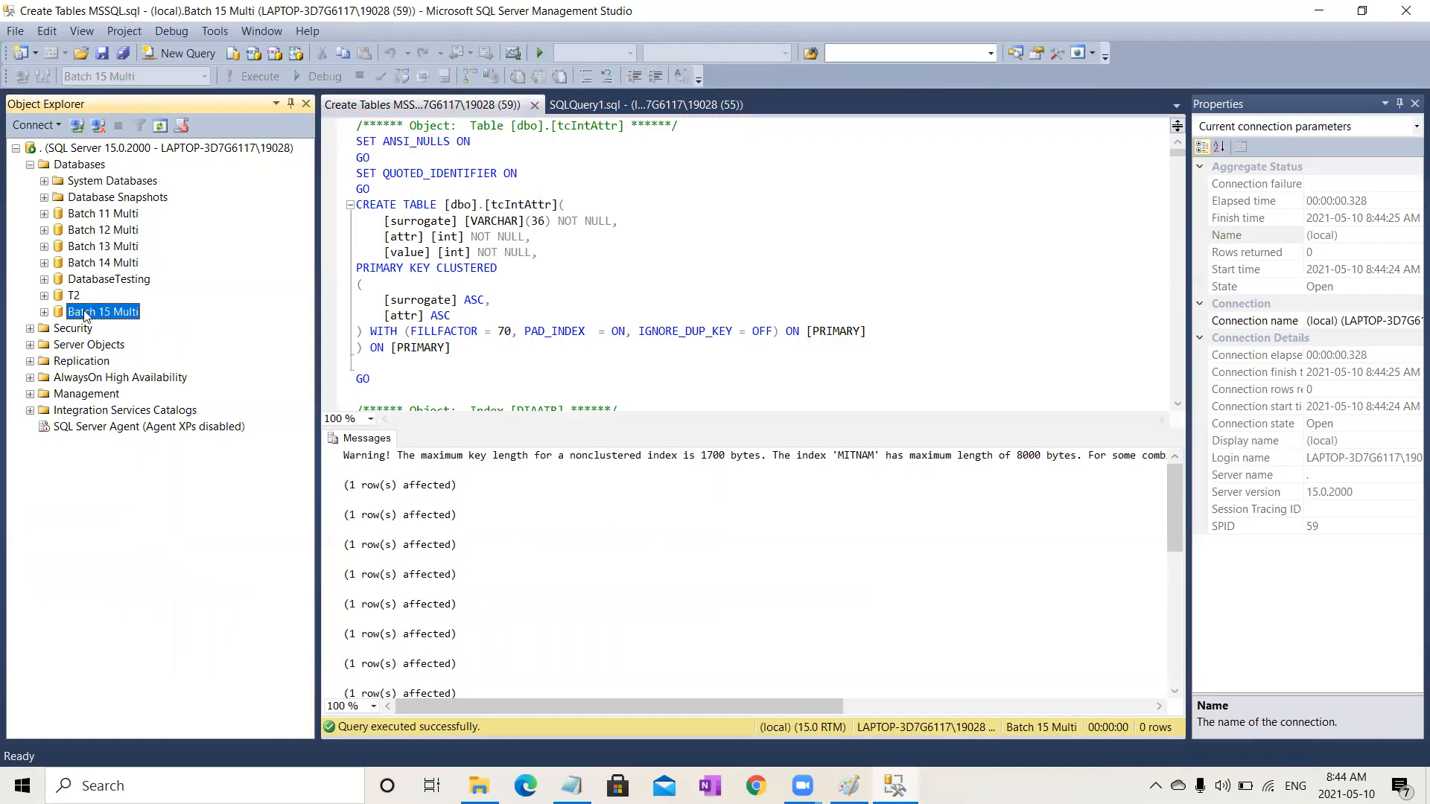
{"action": "left_click", "coordinate": [44, 312]}
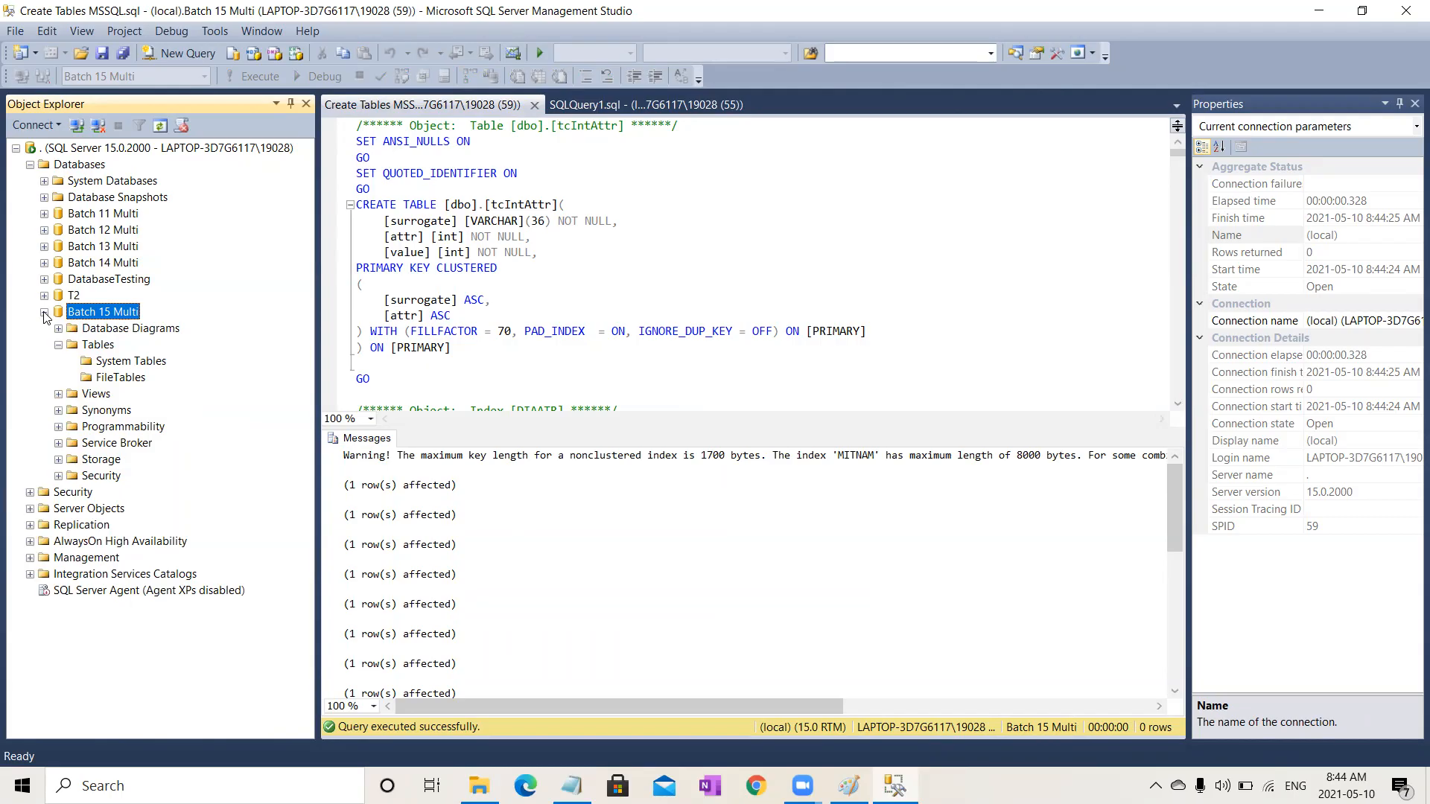
Step: Refresh the Batch 15 Multi database and expand its Tables folder to review the created tables
{"action": "left_click", "coordinate": [58, 345]}
{"action": "left_click", "coordinate": [58, 345]}
{"action": "left_click", "coordinate": [59, 345]}
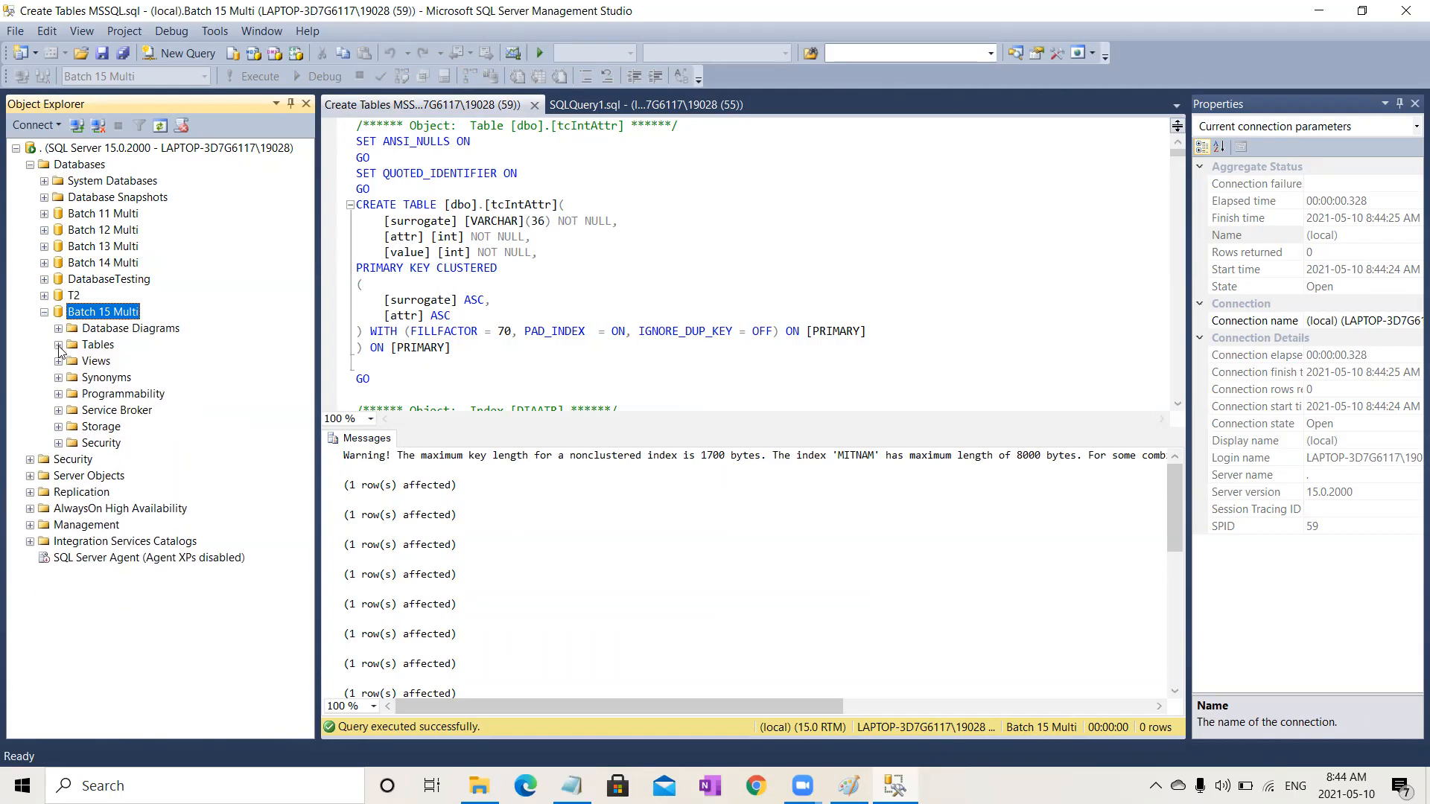
{"action": "right_click", "coordinate": [109, 314]}
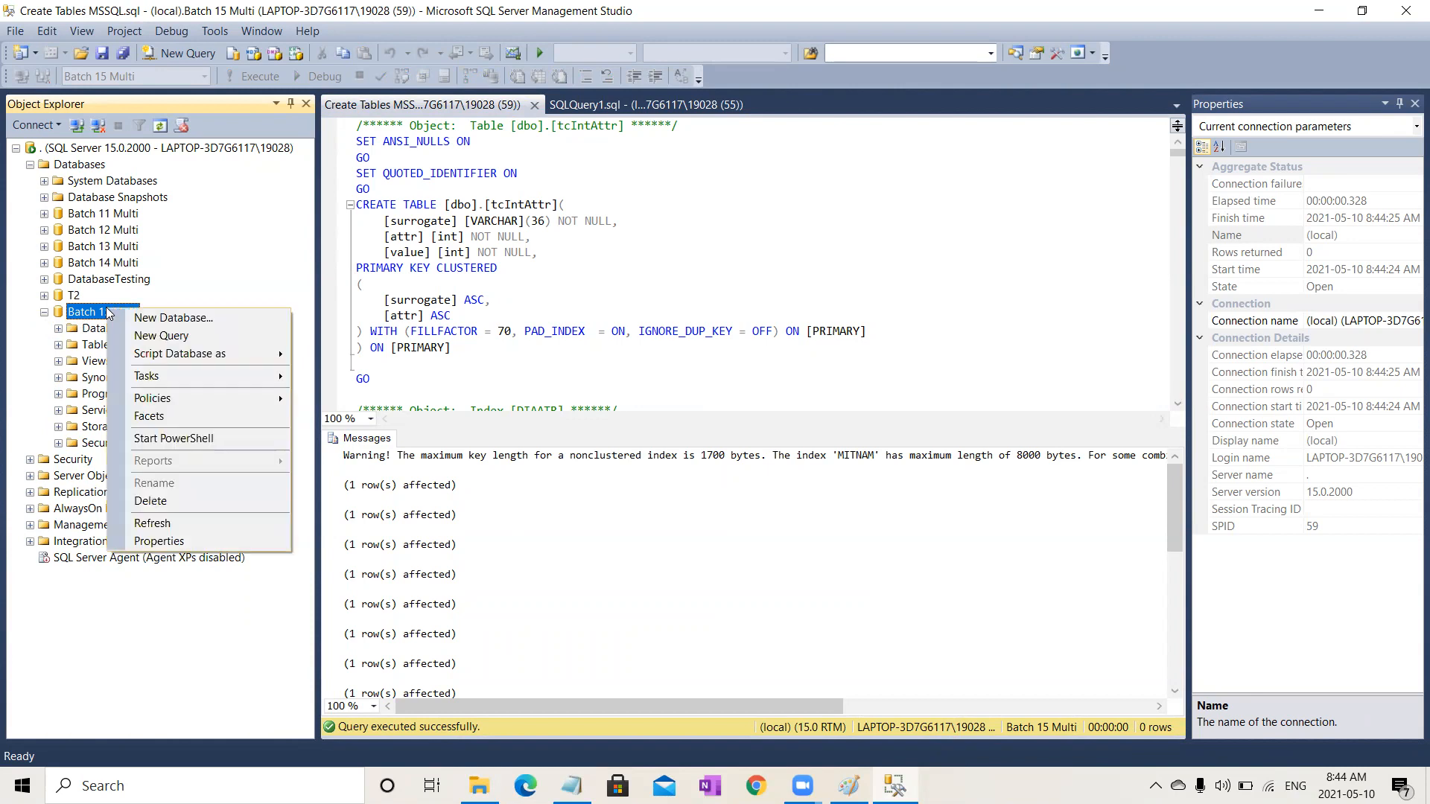
{"action": "left_click", "coordinate": [175, 522]}
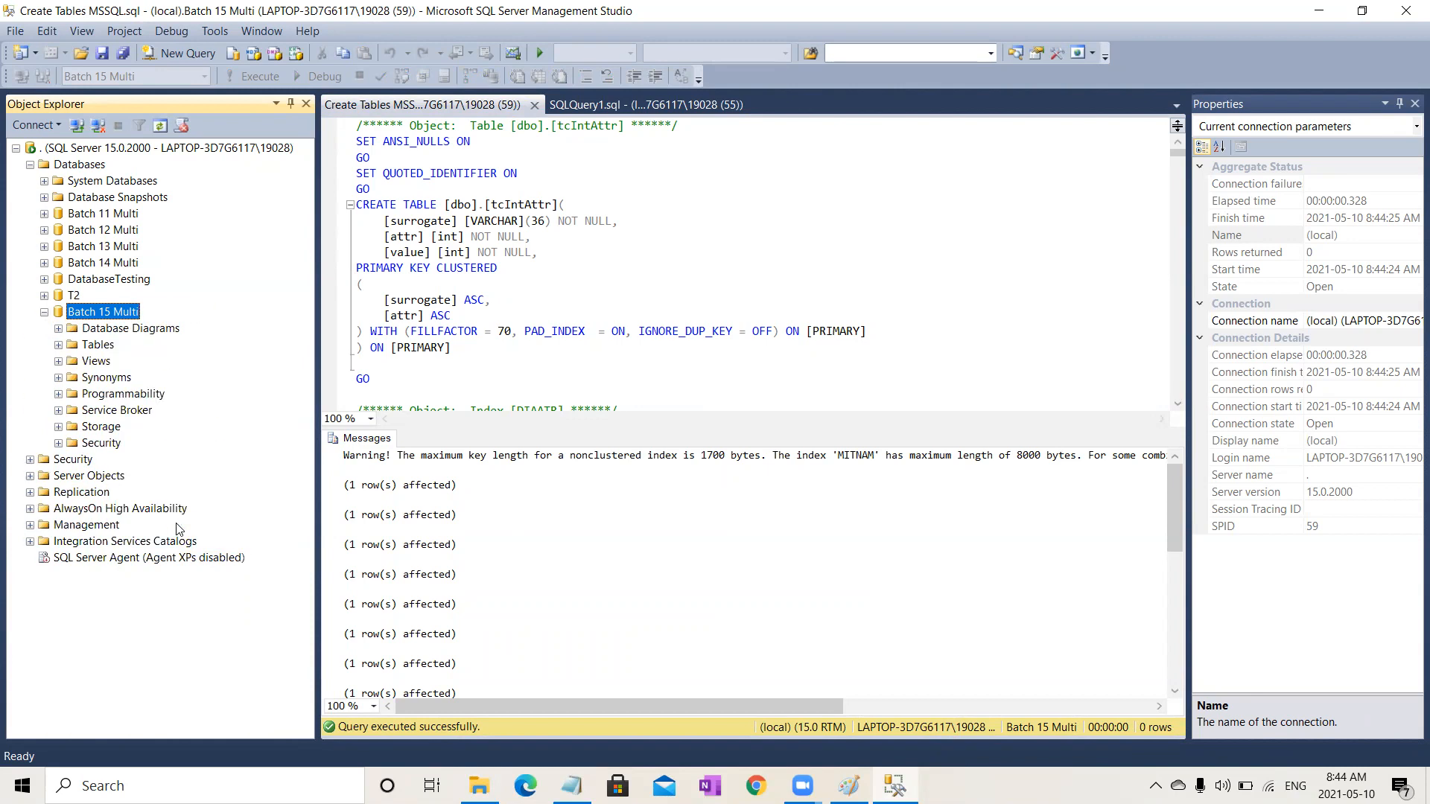
{"action": "left_click", "coordinate": [58, 344]}
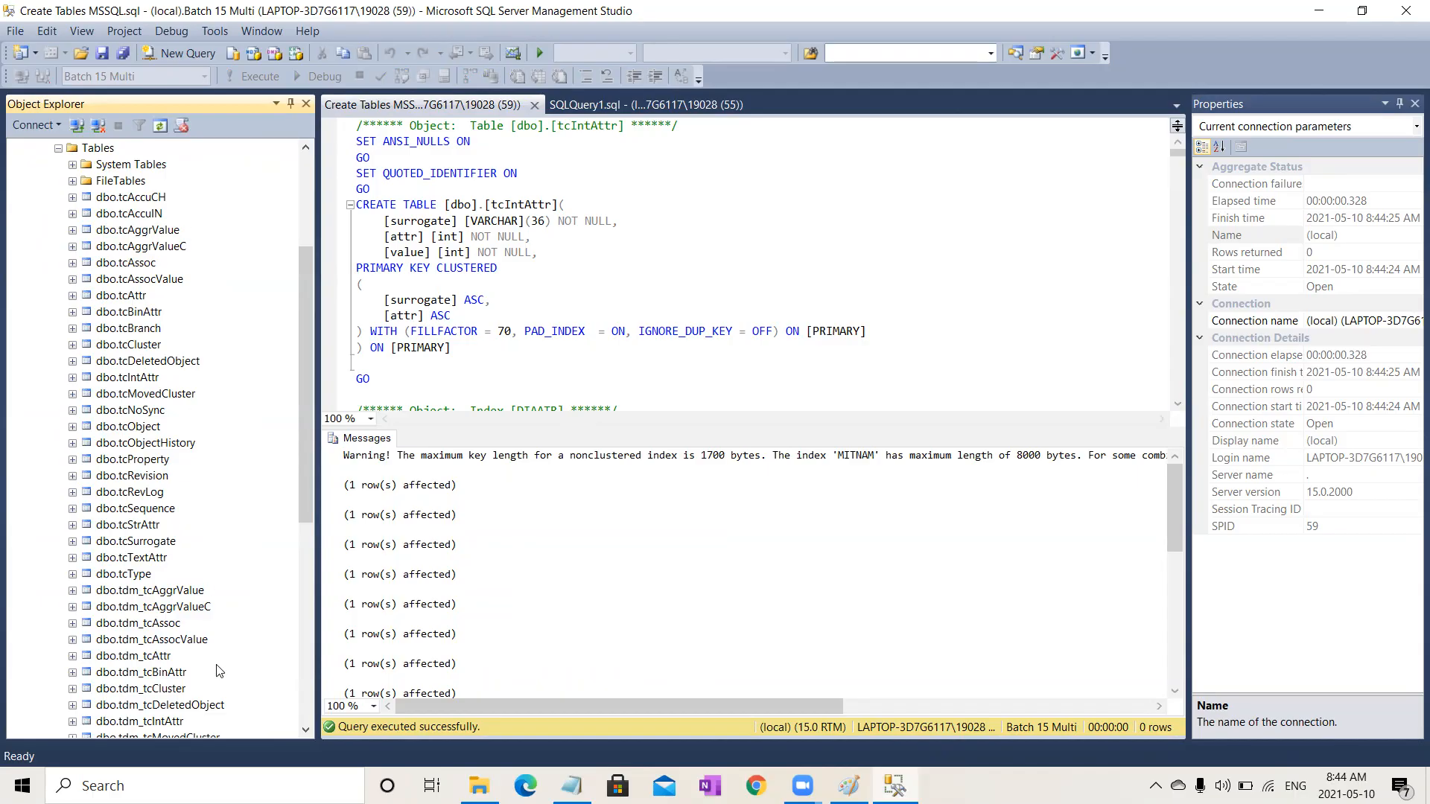
{"action": "left_click", "coordinate": [303, 557]}
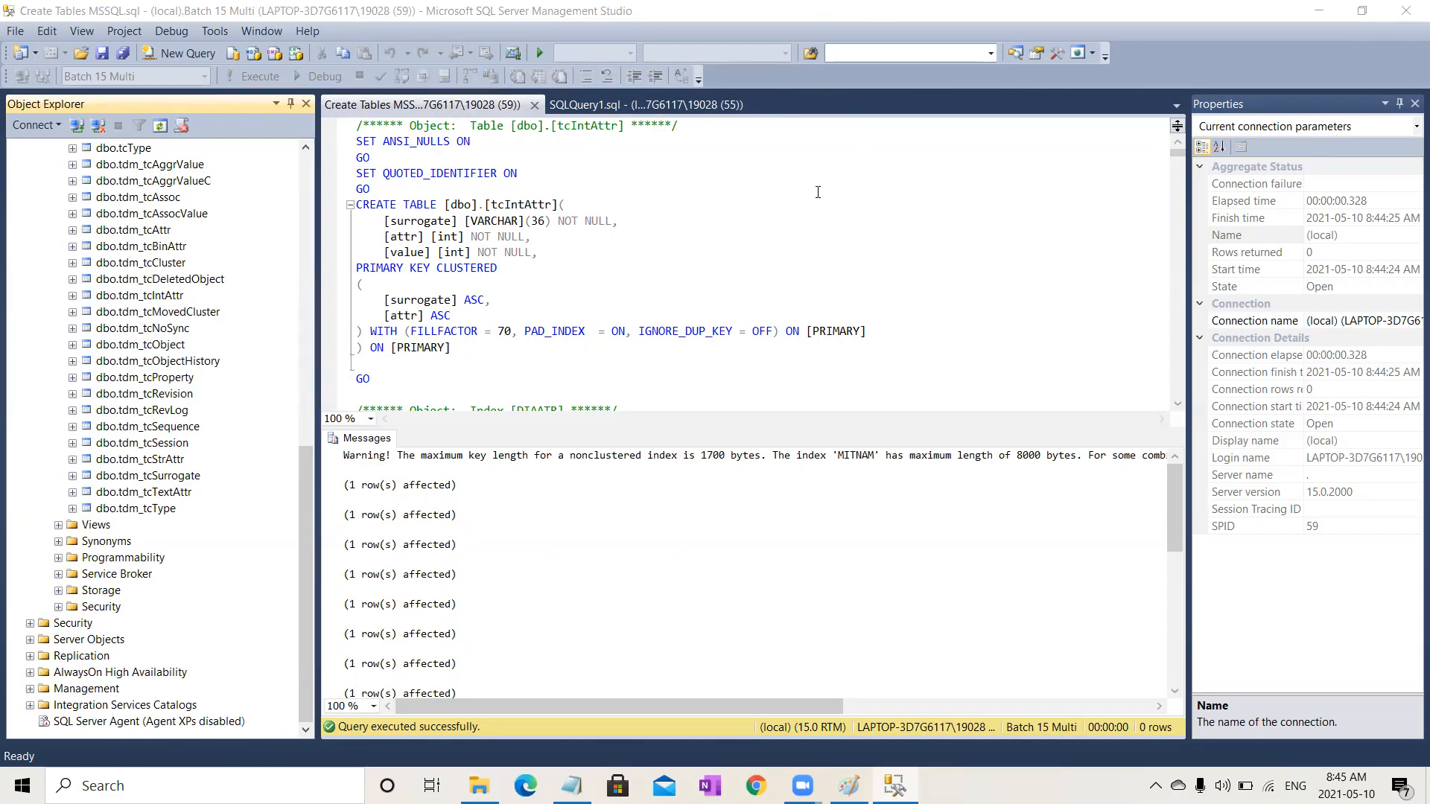
Step: Close both query tabs and collapse the Batch 15 Multi and Databases nodes
{"action": "left_click", "coordinate": [534, 104]}
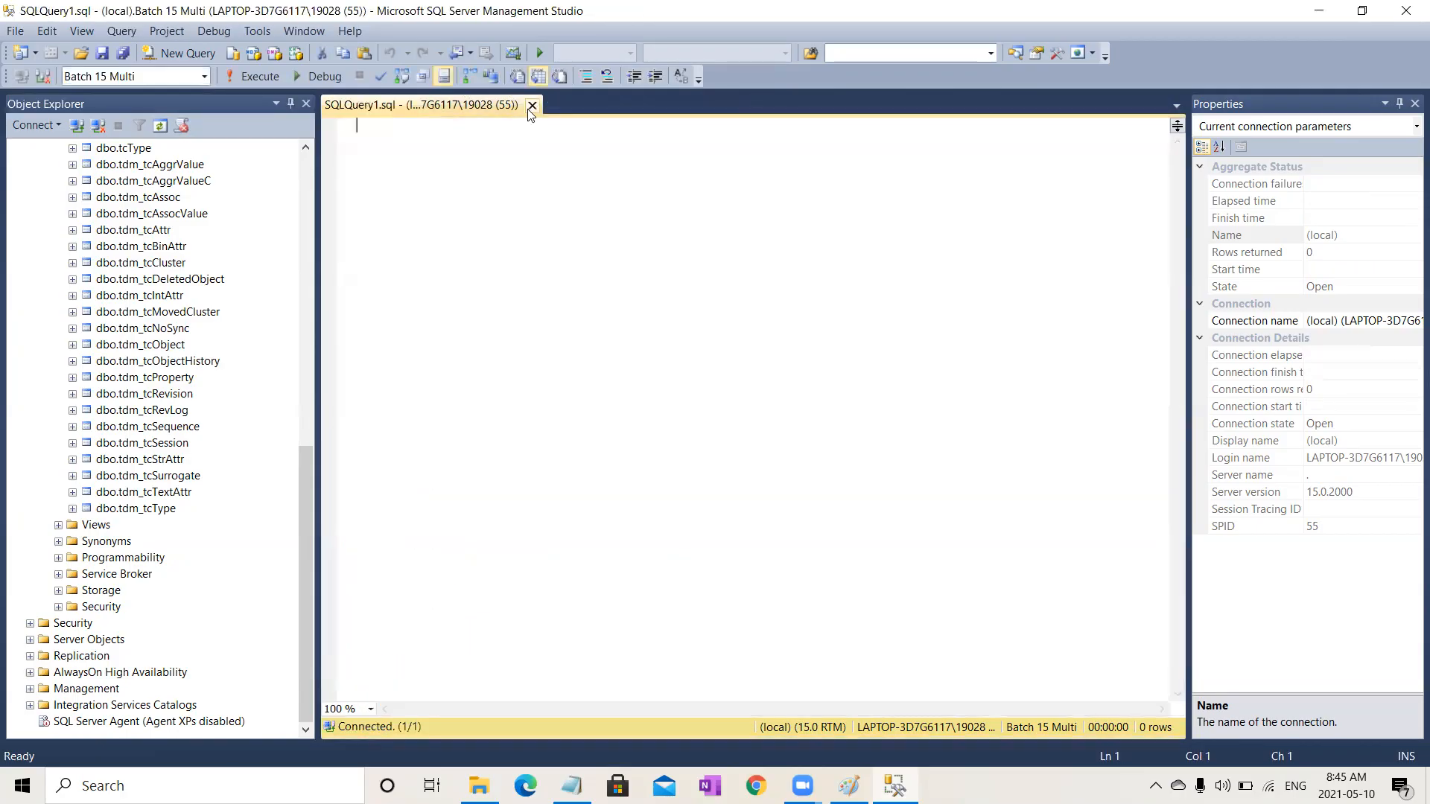
{"action": "left_click", "coordinate": [530, 105]}
{"action": "left_click_drag", "start_coordinate": [306, 479], "coordinate": [333, 167]}
{"action": "left_click", "coordinate": [45, 290]}
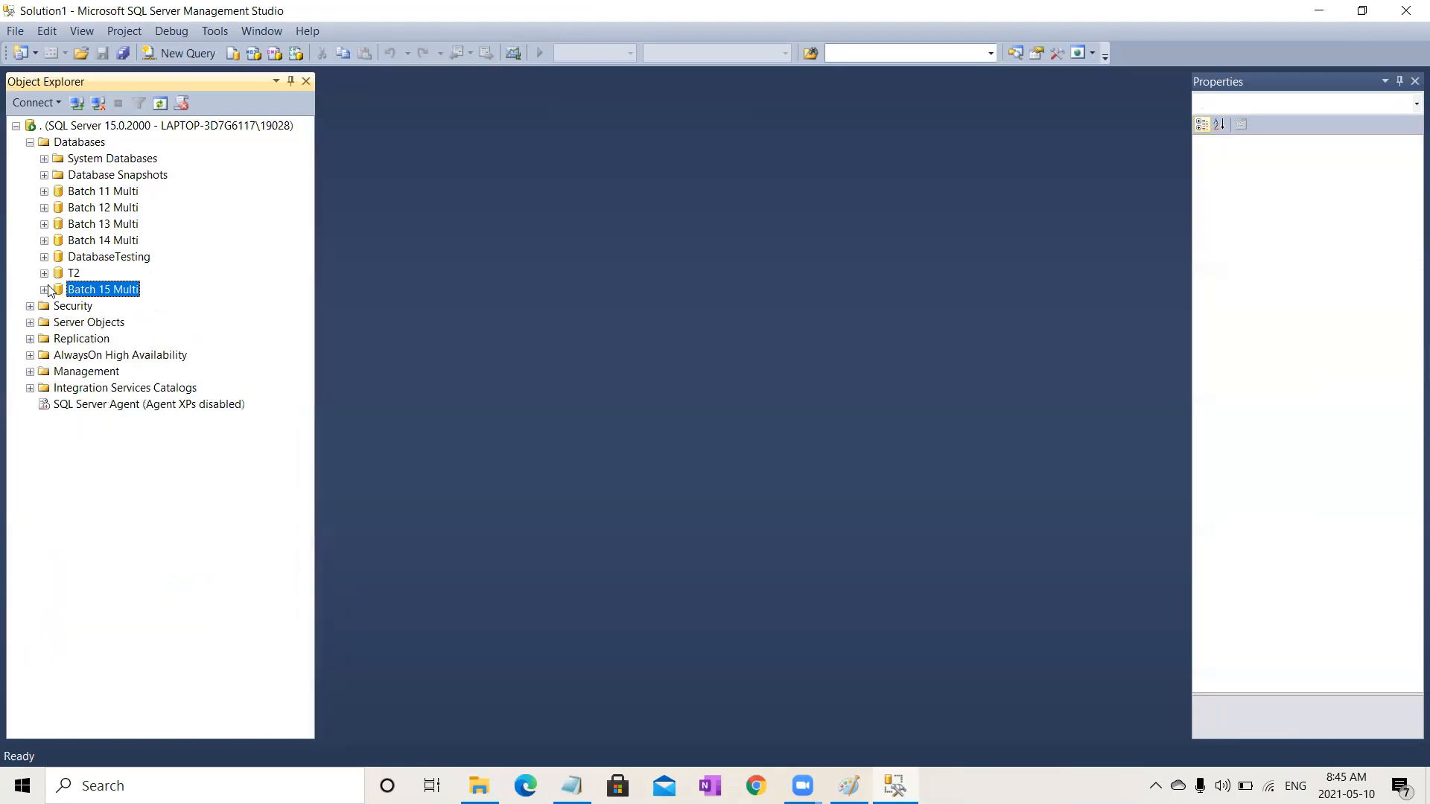
{"action": "left_click", "coordinate": [30, 142]}
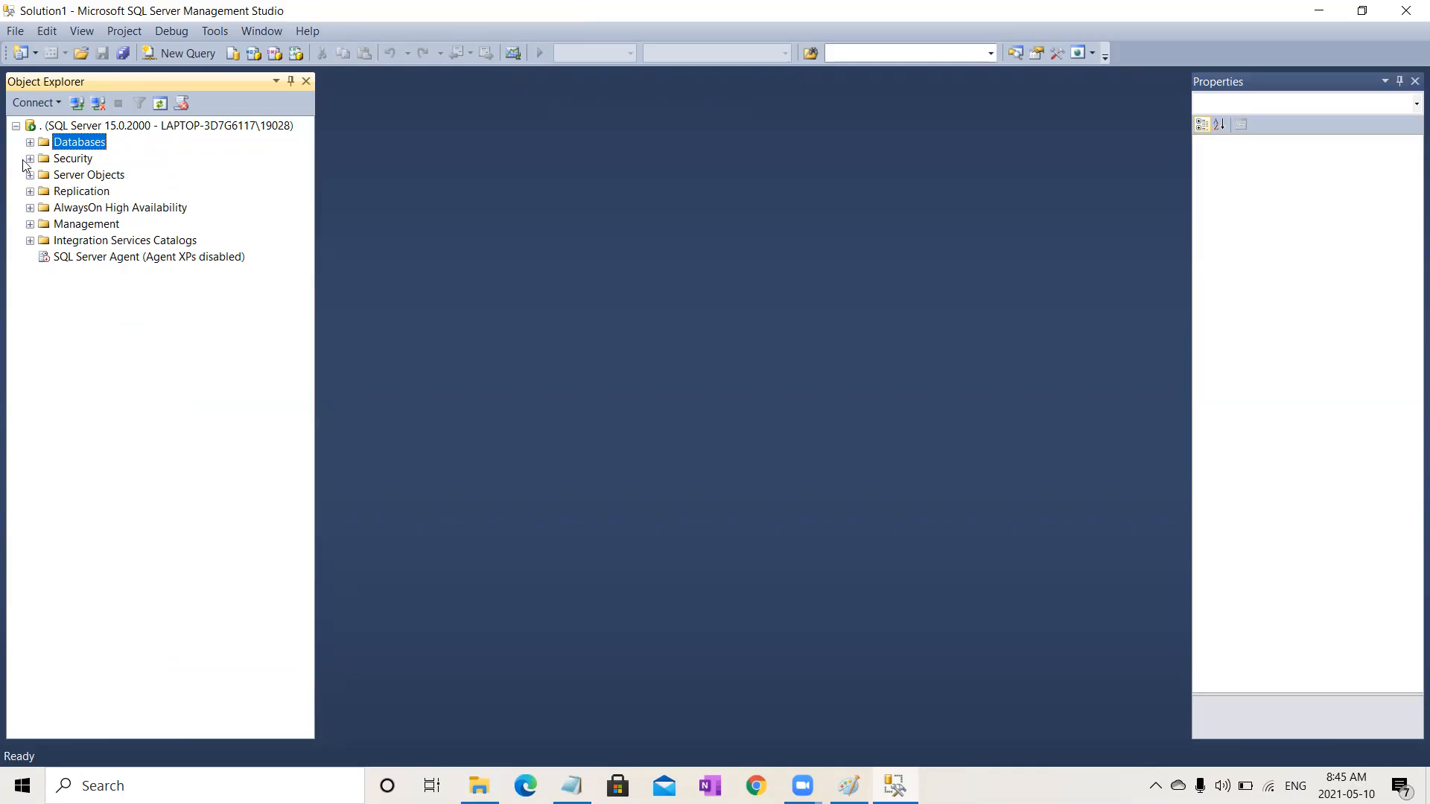
Step: Start a new login with the user's first name as login name, SQL Server authentication, and password policy enforcement off
{"action": "left_click", "coordinate": [30, 159]}
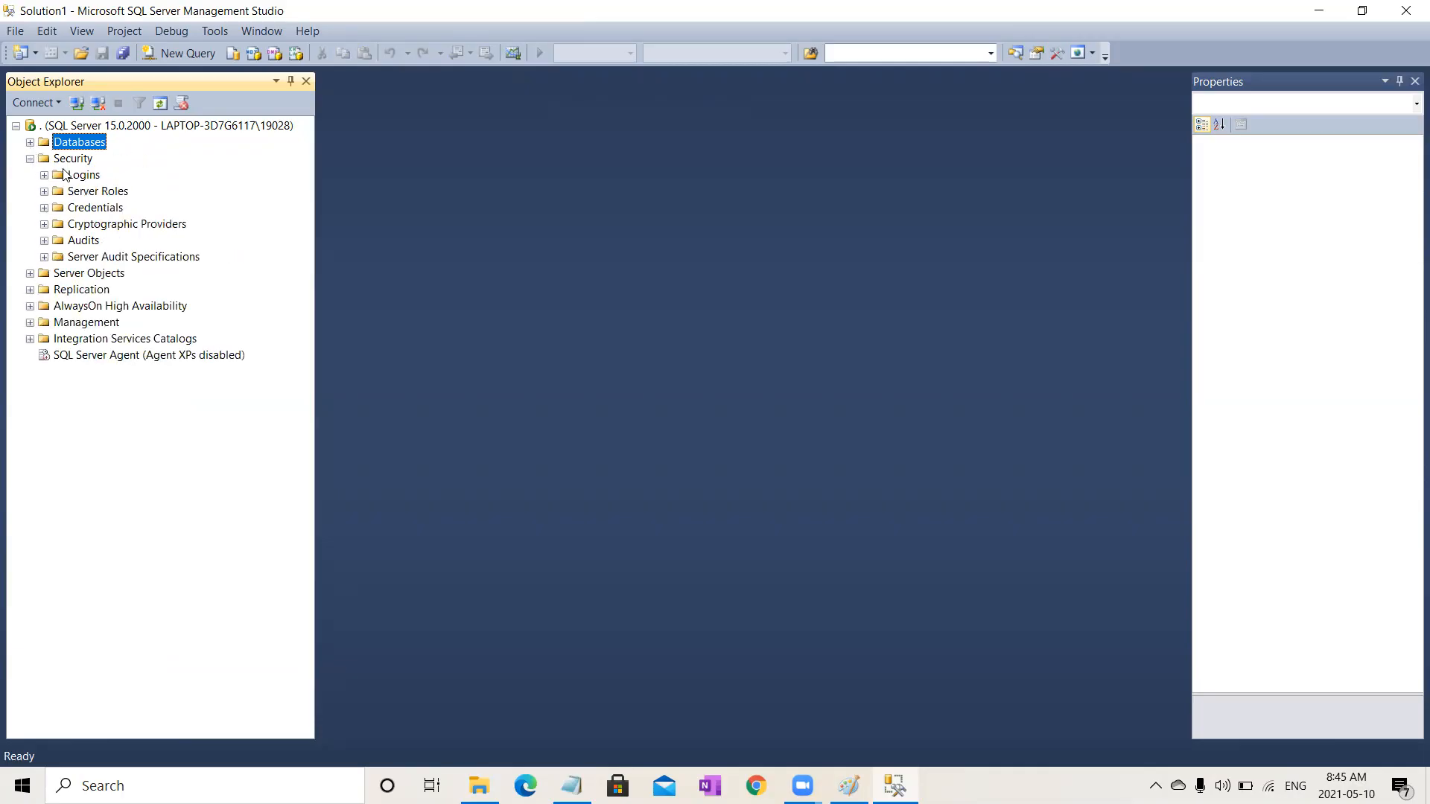
{"action": "left_click", "coordinate": [89, 176]}
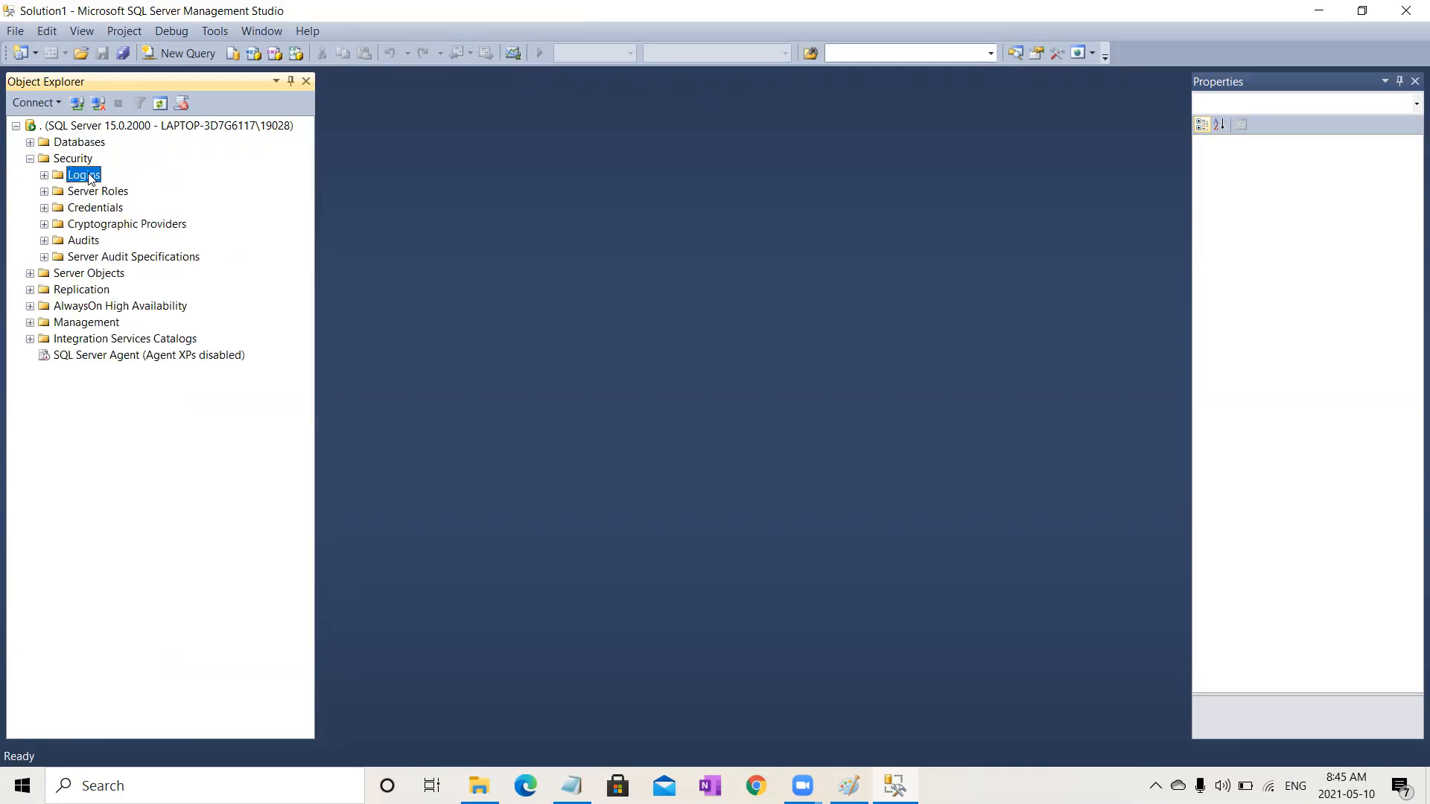
{"action": "left_click", "coordinate": [44, 176]}
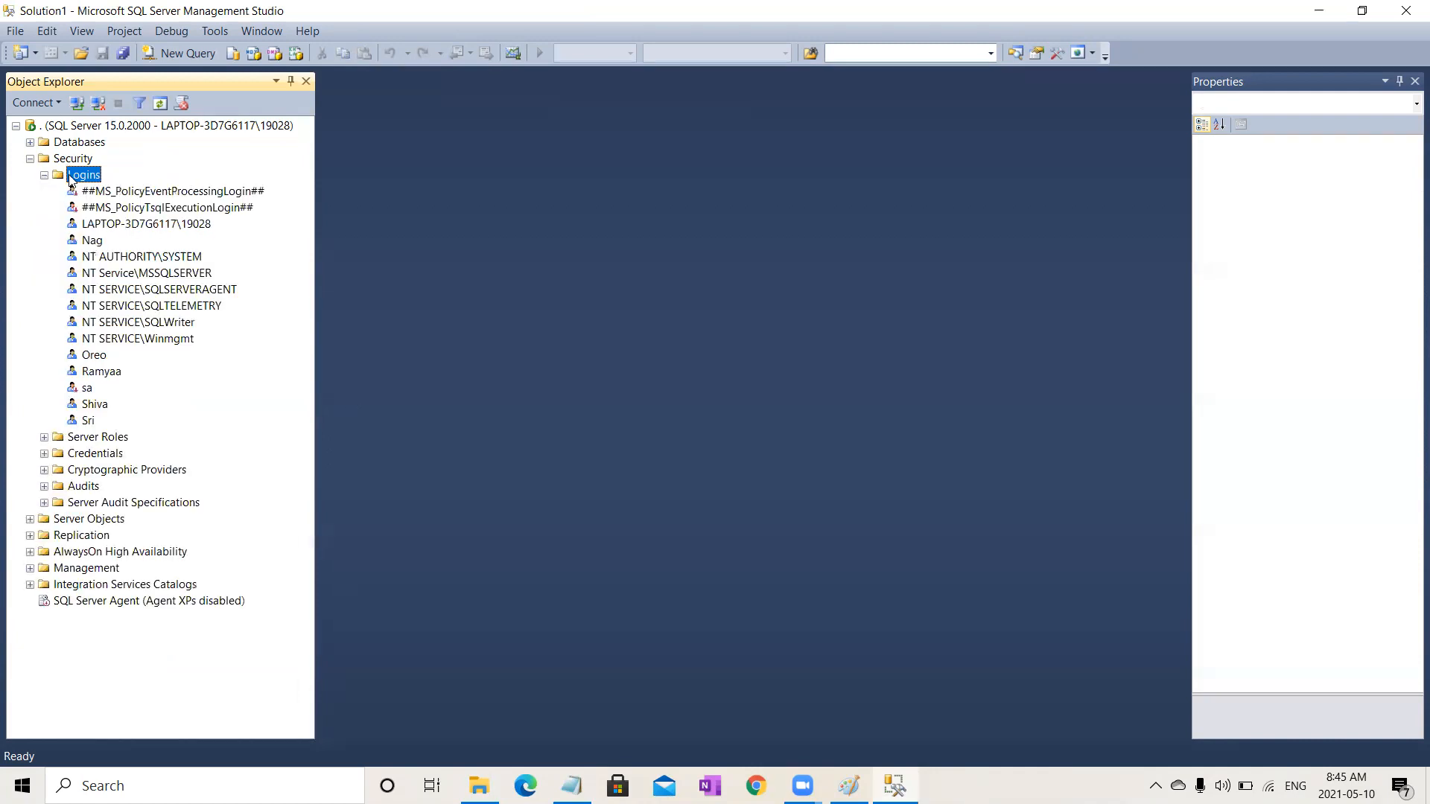
{"action": "right_click", "coordinate": [71, 179]}
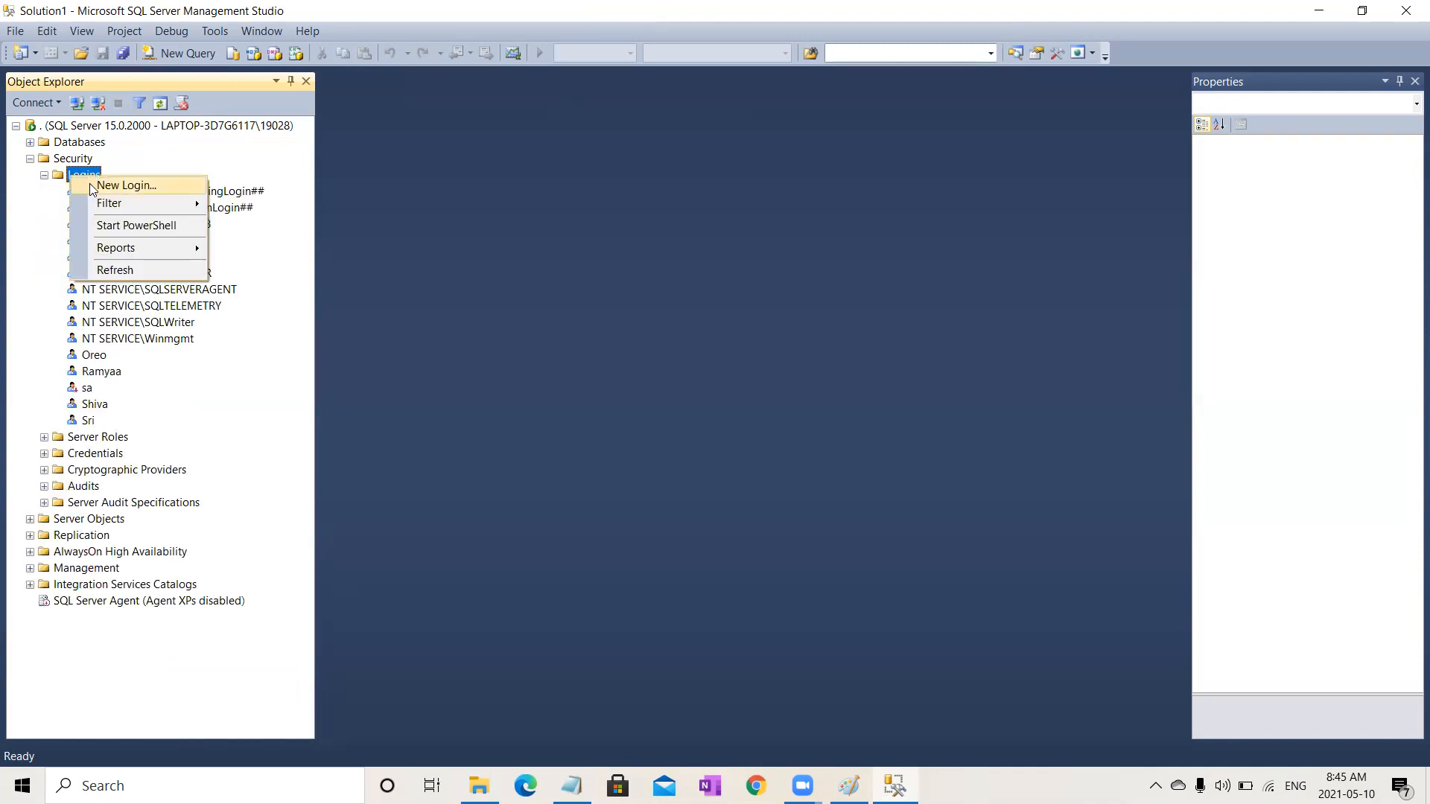
{"action": "left_click", "coordinate": [91, 188]}
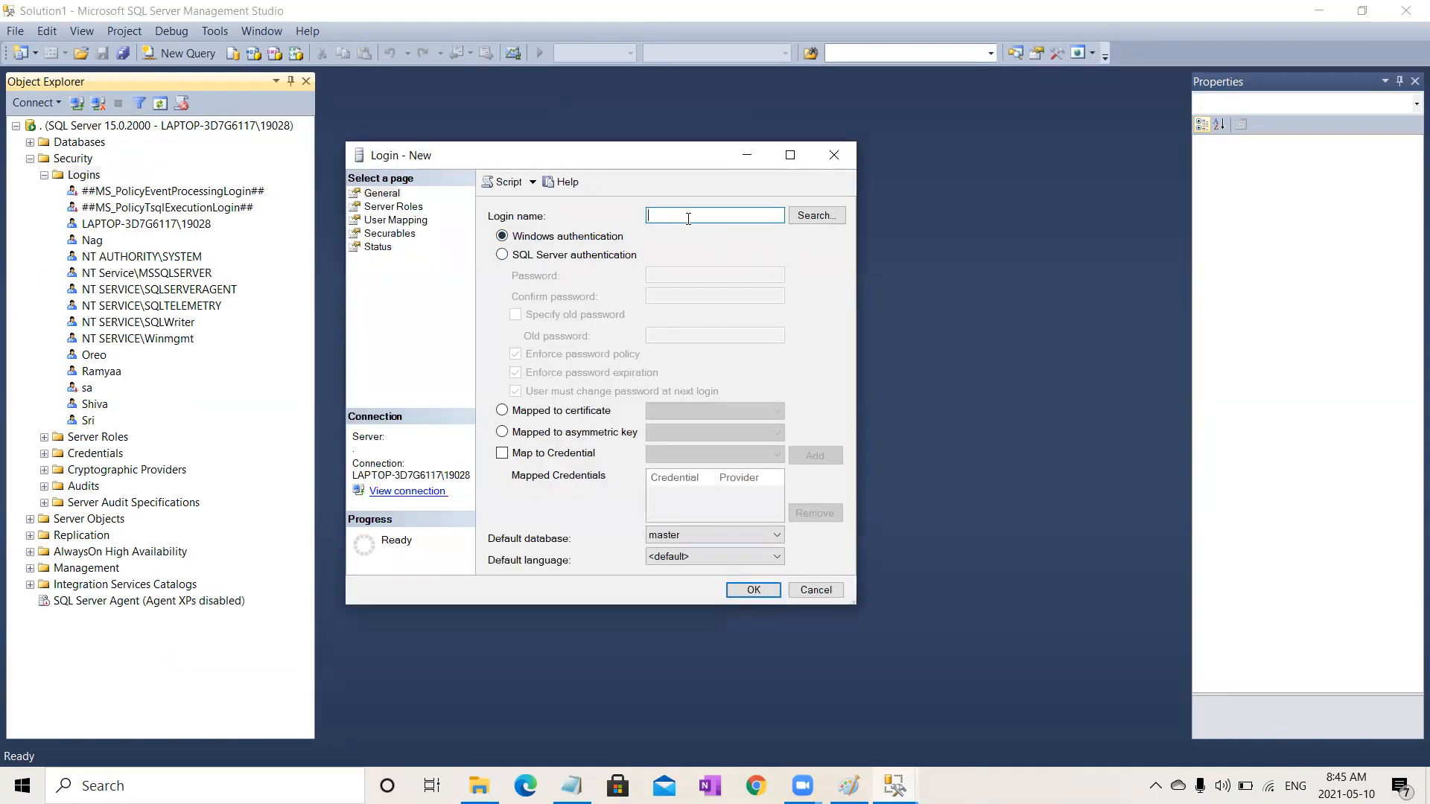
{"action": "type", "text": "Ramya"}
{"action": "left_click", "coordinate": [502, 255]}
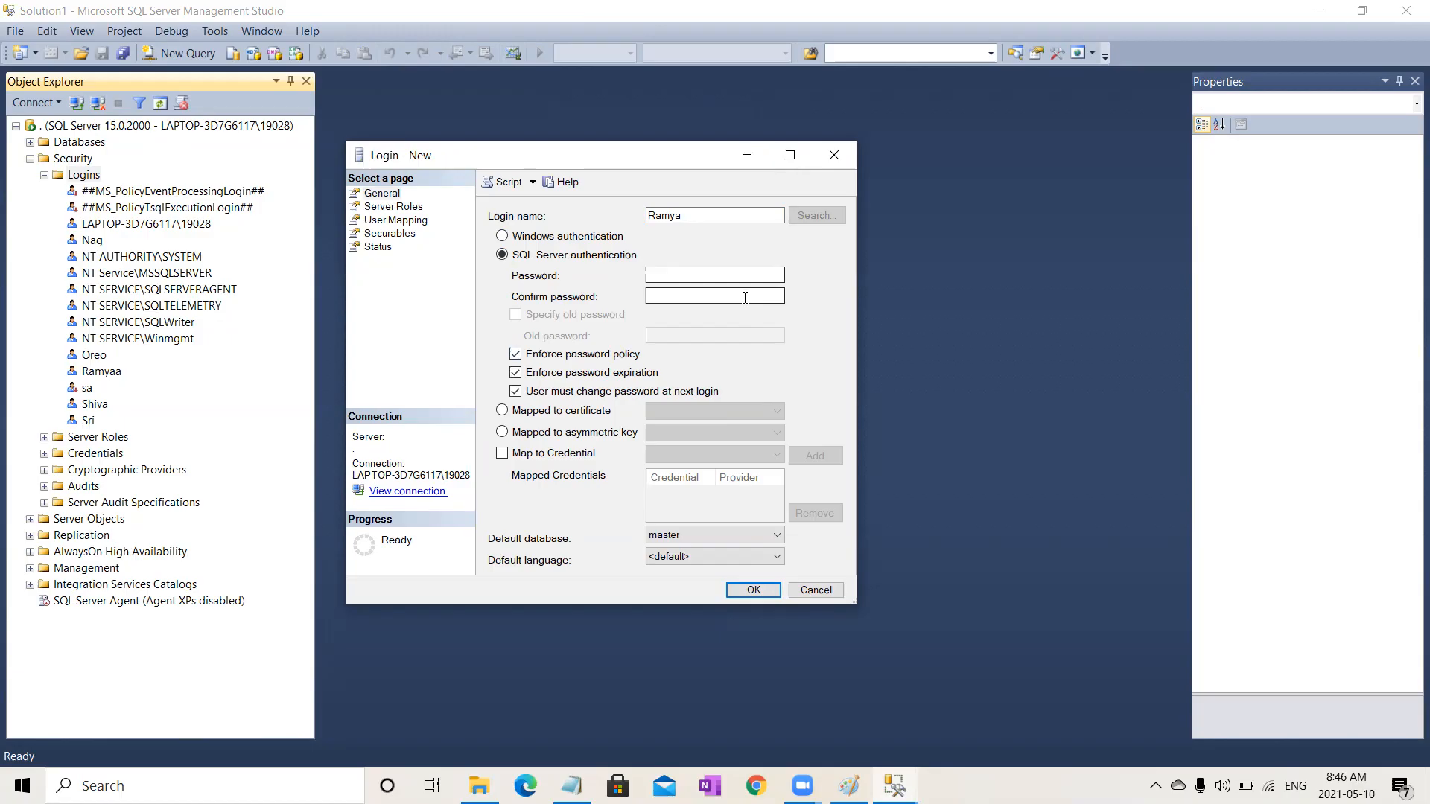
{"action": "left_click", "coordinate": [516, 355]}
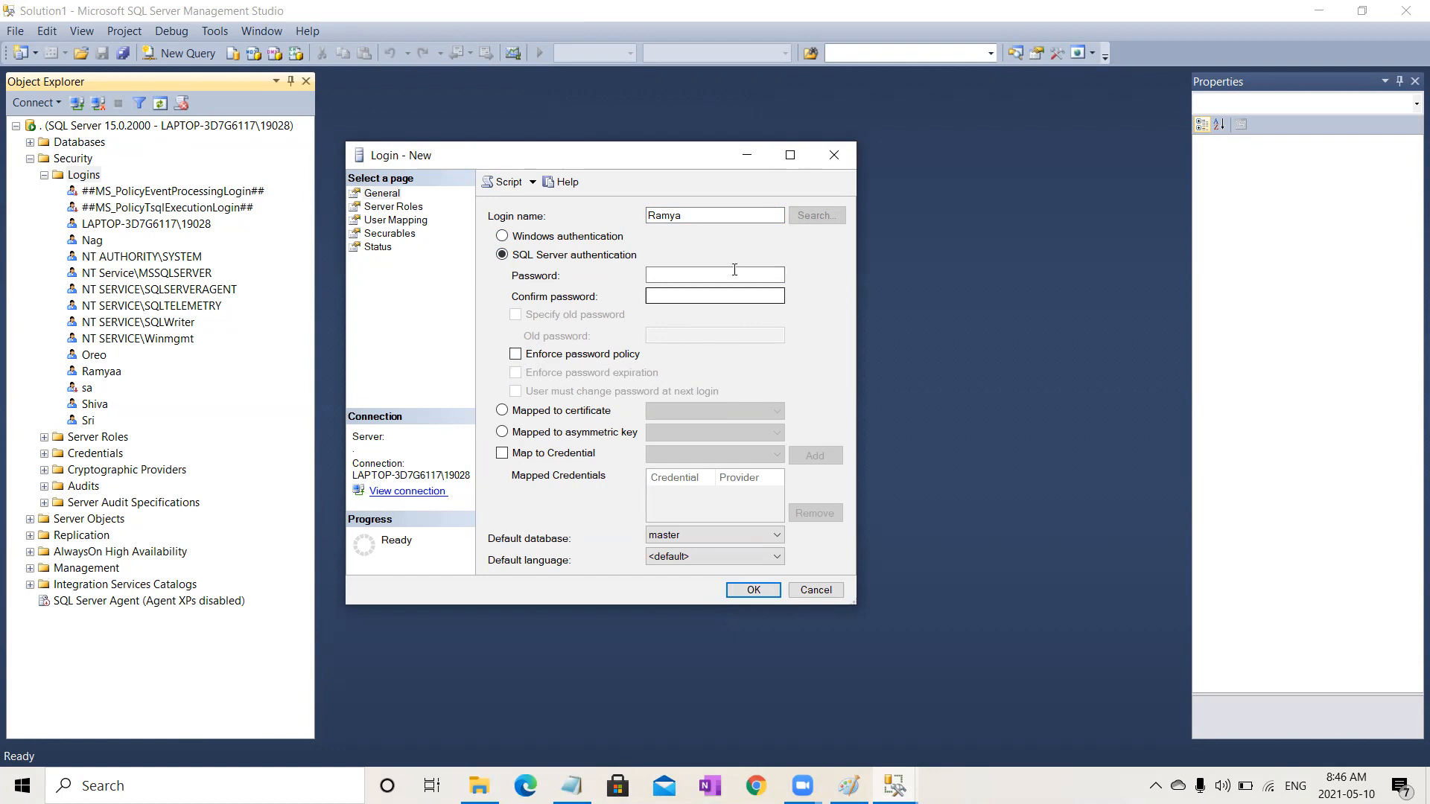
{"action": "left_click", "coordinate": [686, 277]}
{"action": "left_click", "coordinate": [687, 298]}
Step: Grant the dbcreator server role and map the login to Batch 15 Multi with db_owner, db_datareader and db_datawriter roles
{"action": "left_click", "coordinate": [390, 208]}
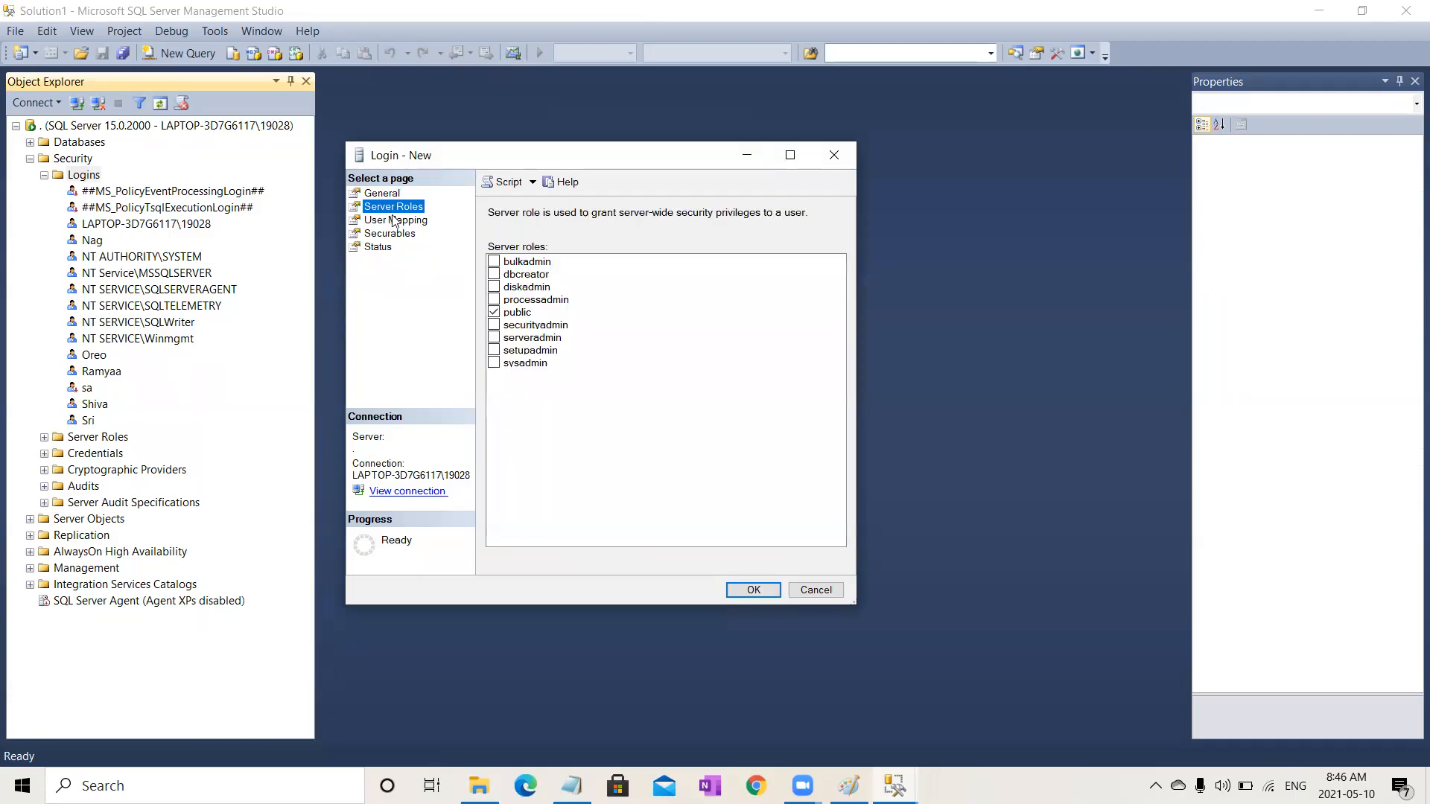
{"action": "left_click", "coordinate": [494, 276]}
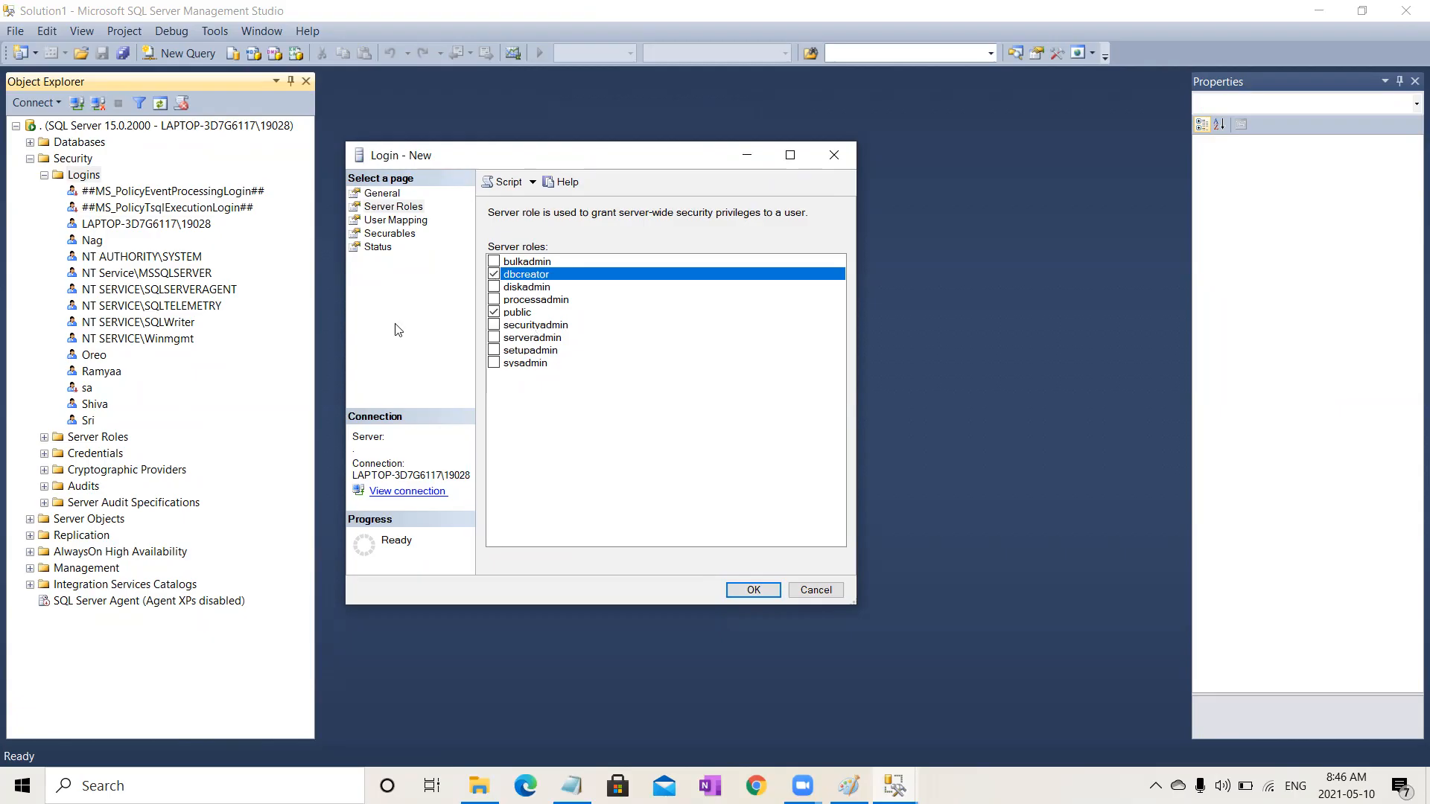
{"action": "left_click", "coordinate": [391, 221]}
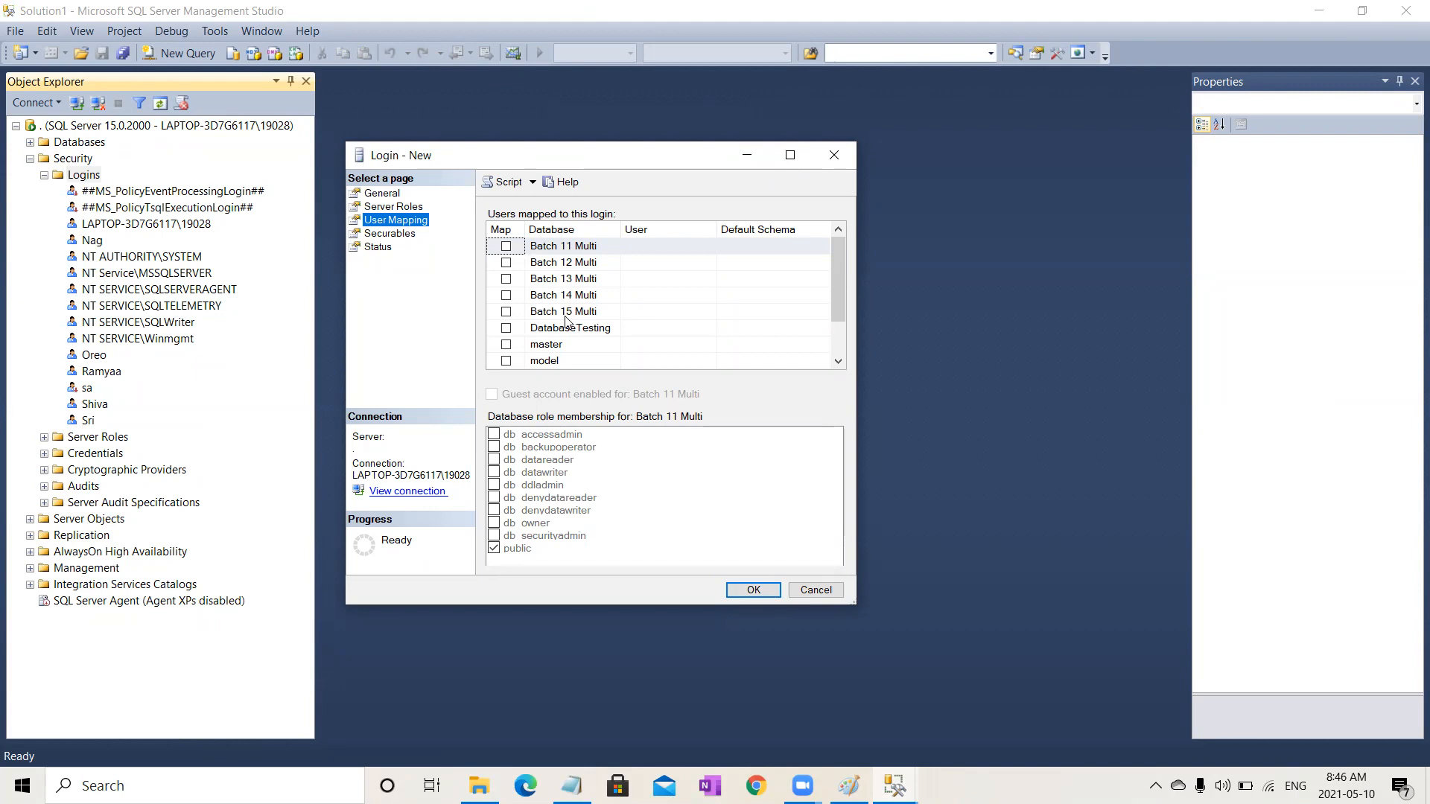
{"action": "left_click", "coordinate": [506, 312]}
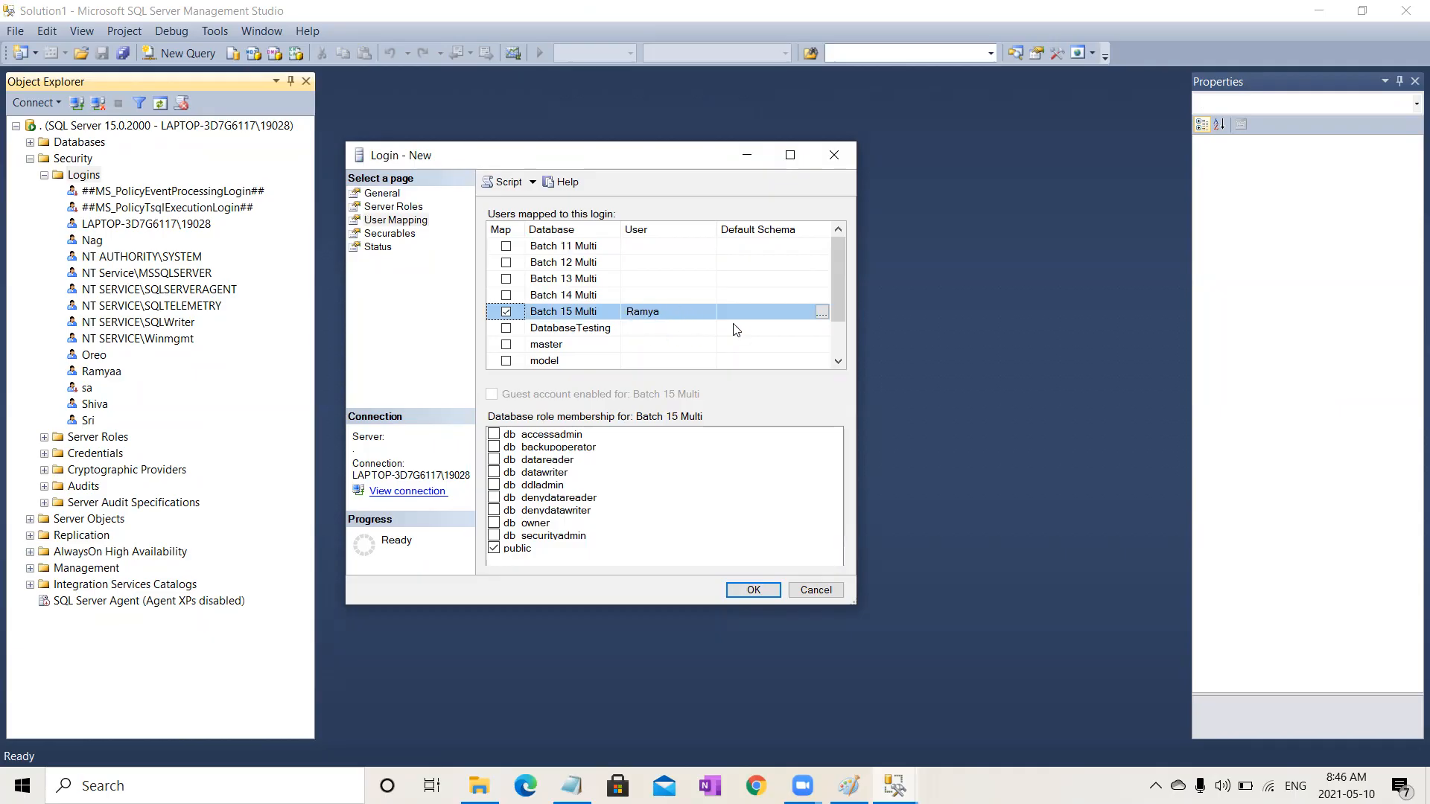
{"action": "left_click", "coordinate": [496, 526]}
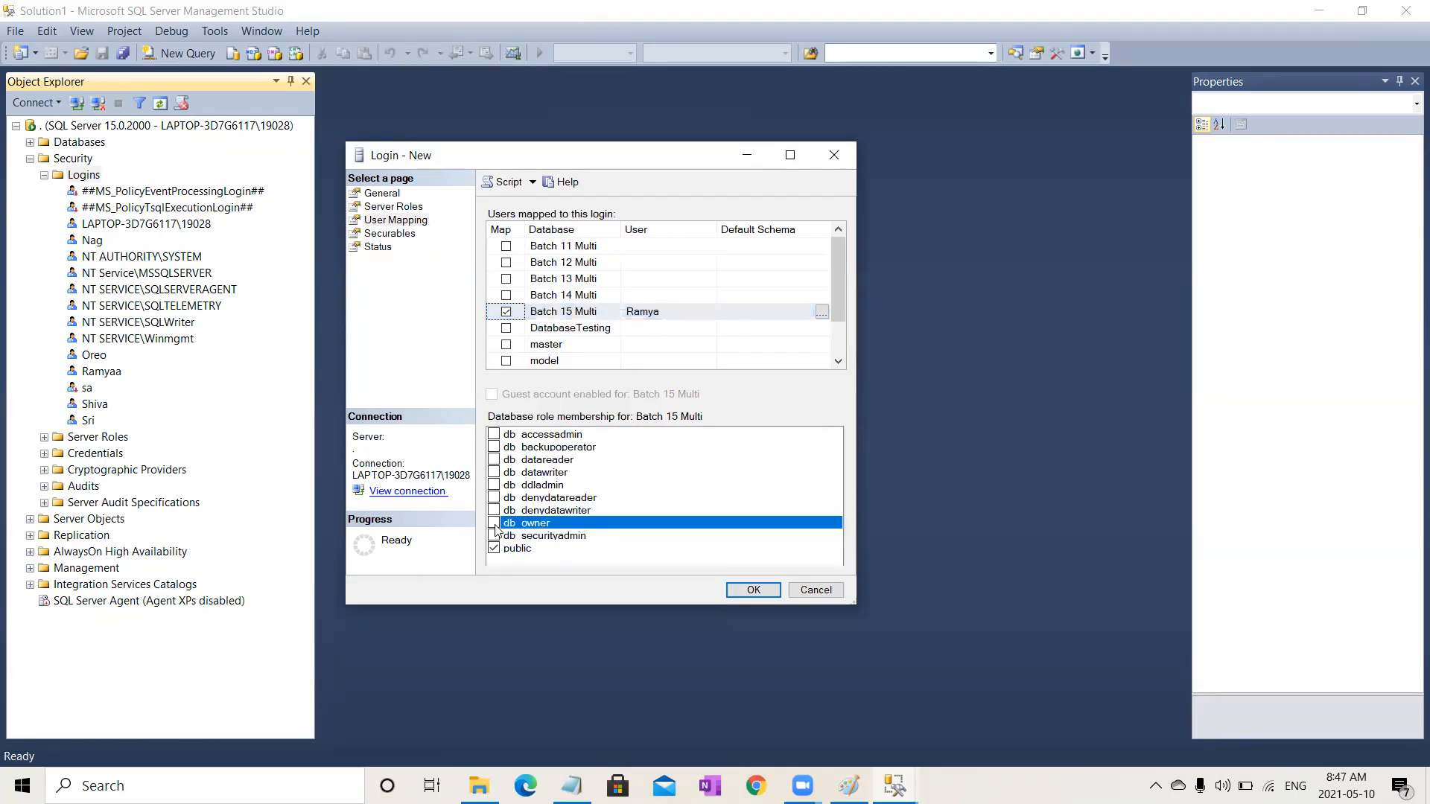
{"action": "left_click", "coordinate": [497, 462]}
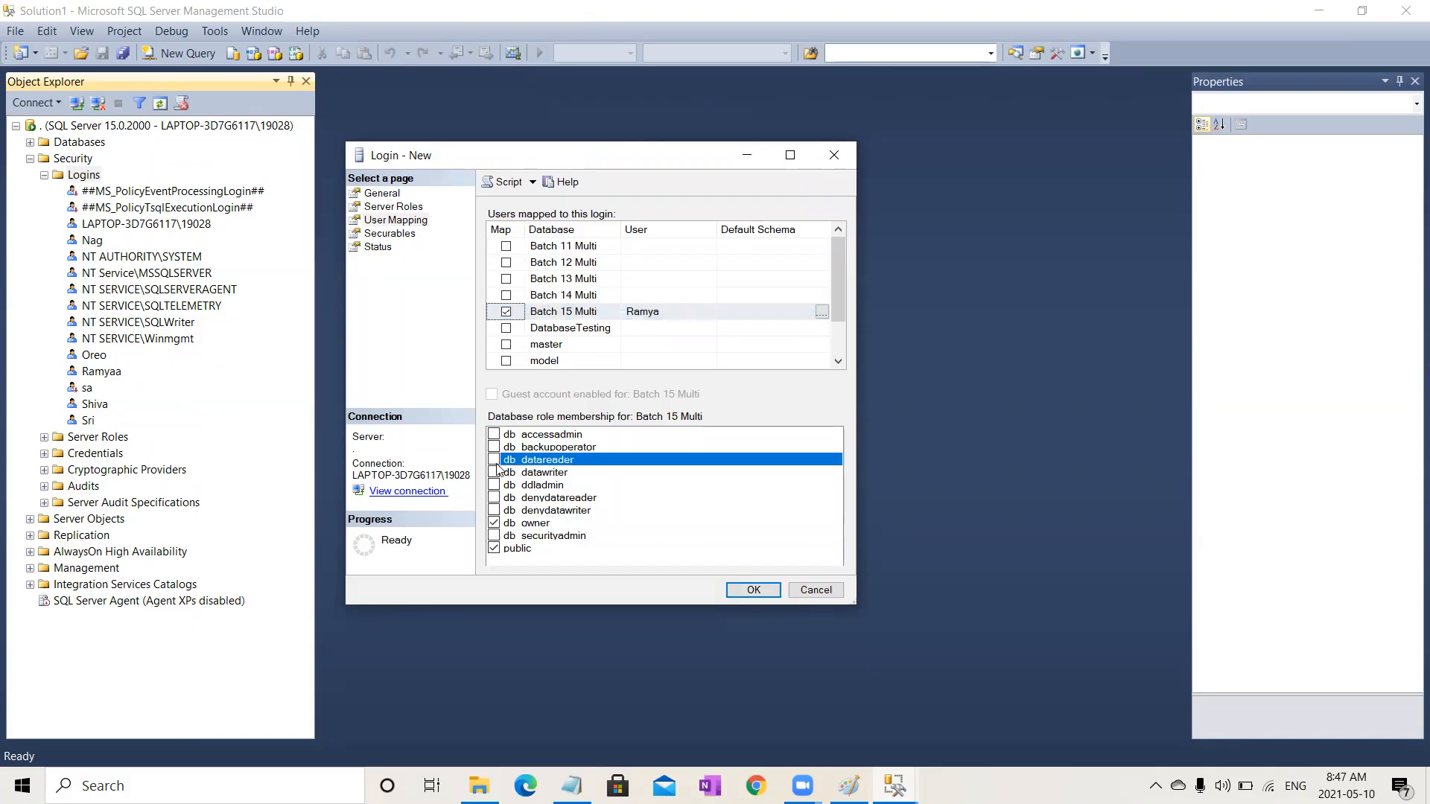
{"action": "left_click", "coordinate": [494, 473]}
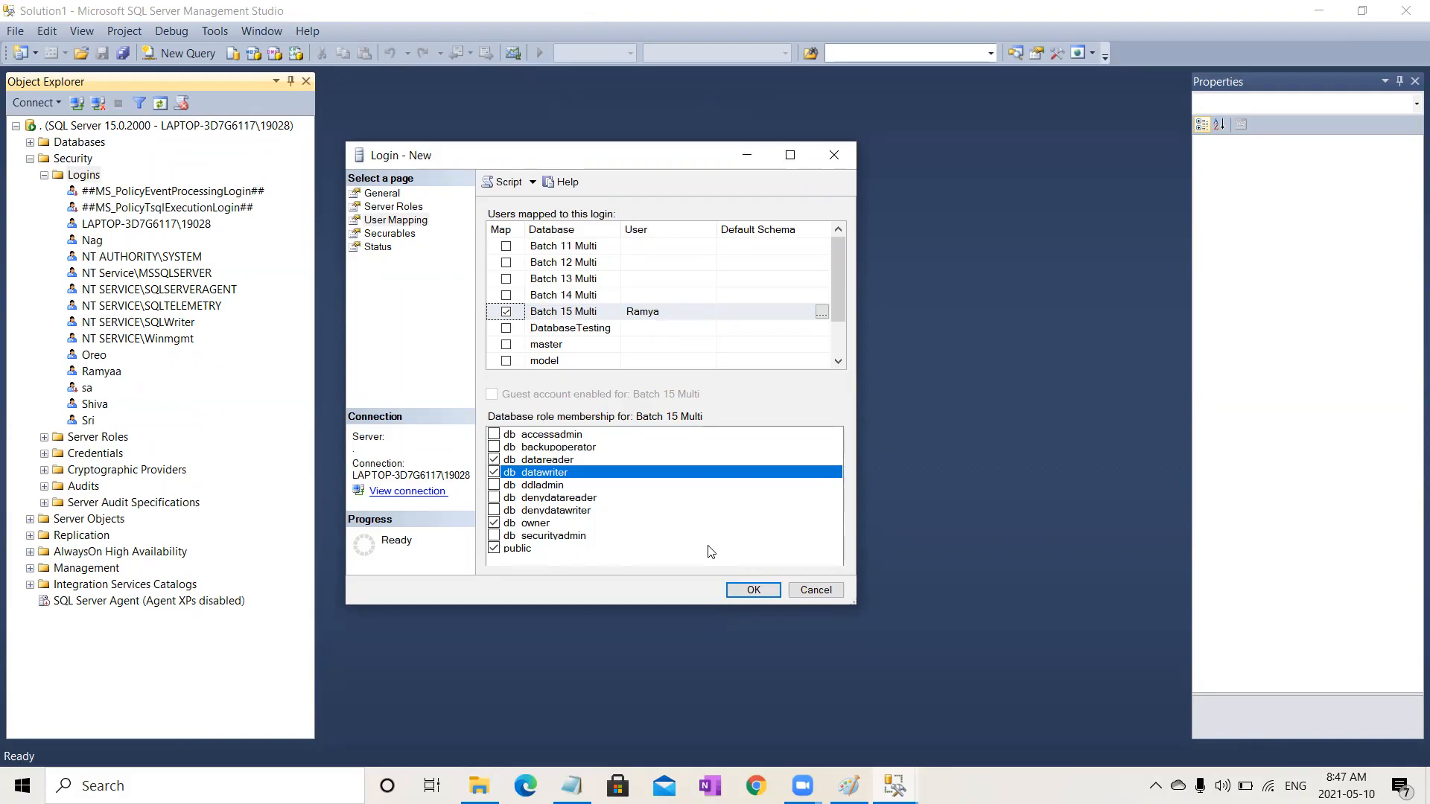
Step: Create the login with a blank password, accepting the security warning, and collapse the Security node
{"action": "left_click", "coordinate": [754, 591]}
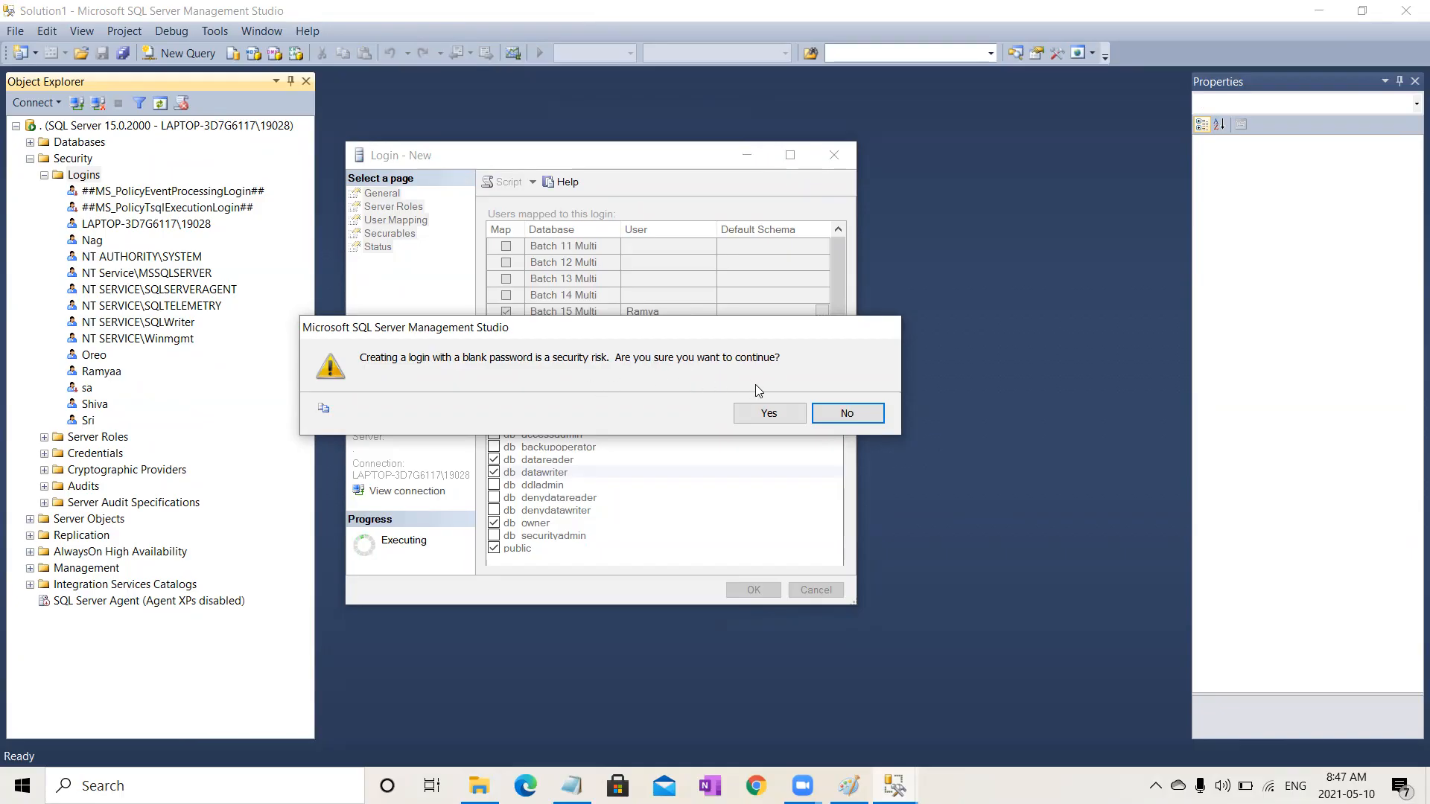
{"action": "left_click", "coordinate": [765, 411]}
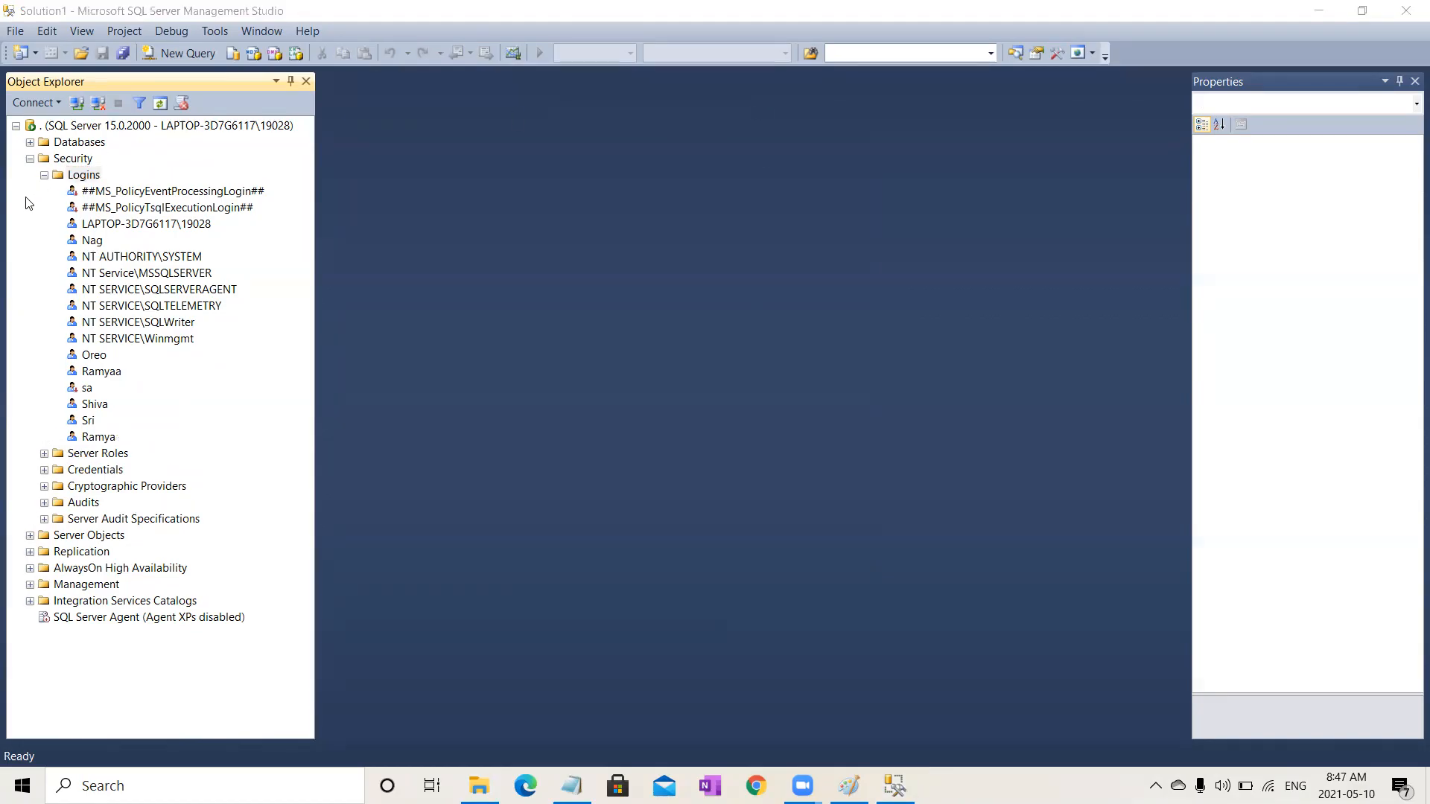
{"action": "left_click", "coordinate": [97, 438]}
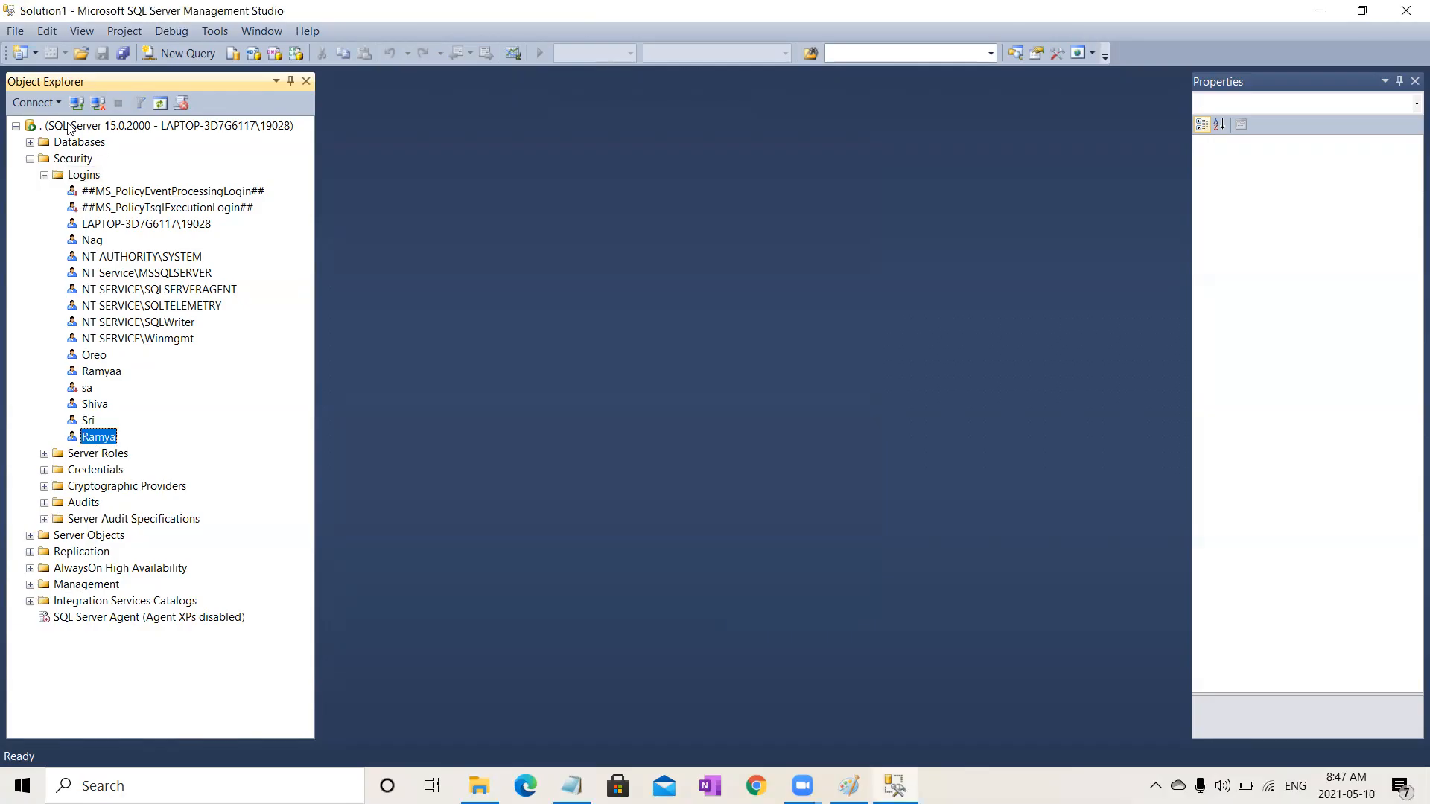
{"action": "left_click", "coordinate": [30, 159]}
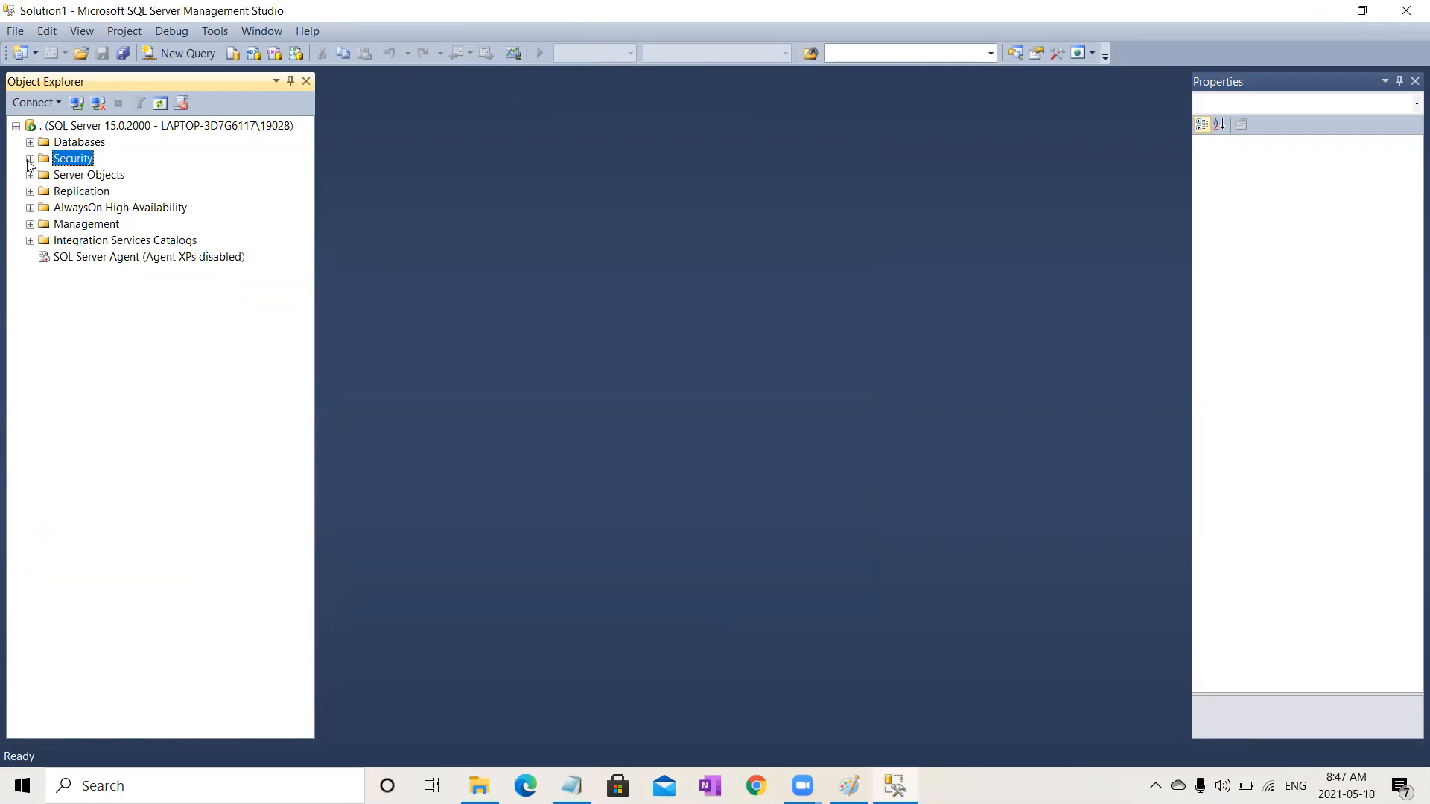
Step: Disconnect from the server and open a new Database Engine connection
{"action": "left_click", "coordinate": [92, 109]}
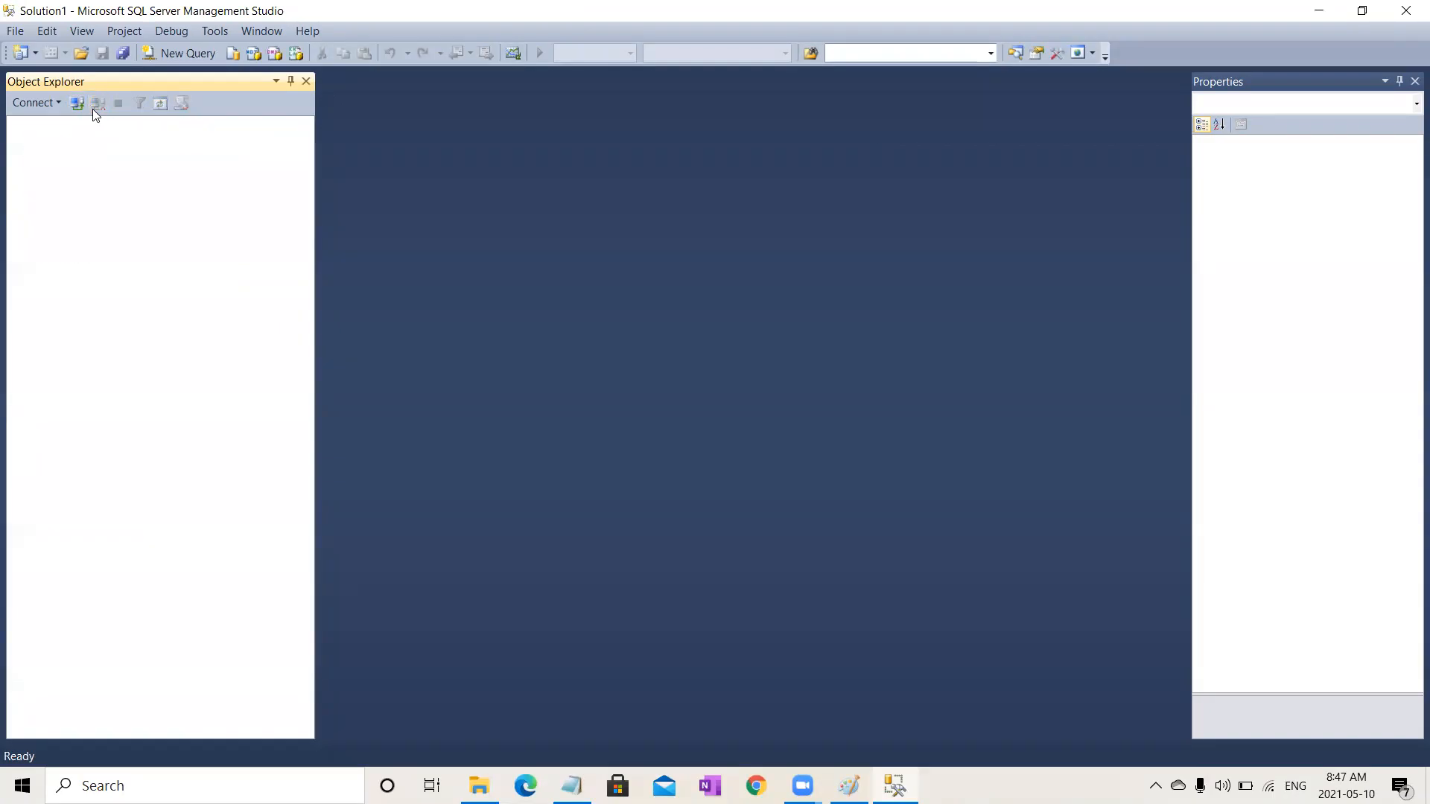
{"action": "left_click", "coordinate": [61, 105]}
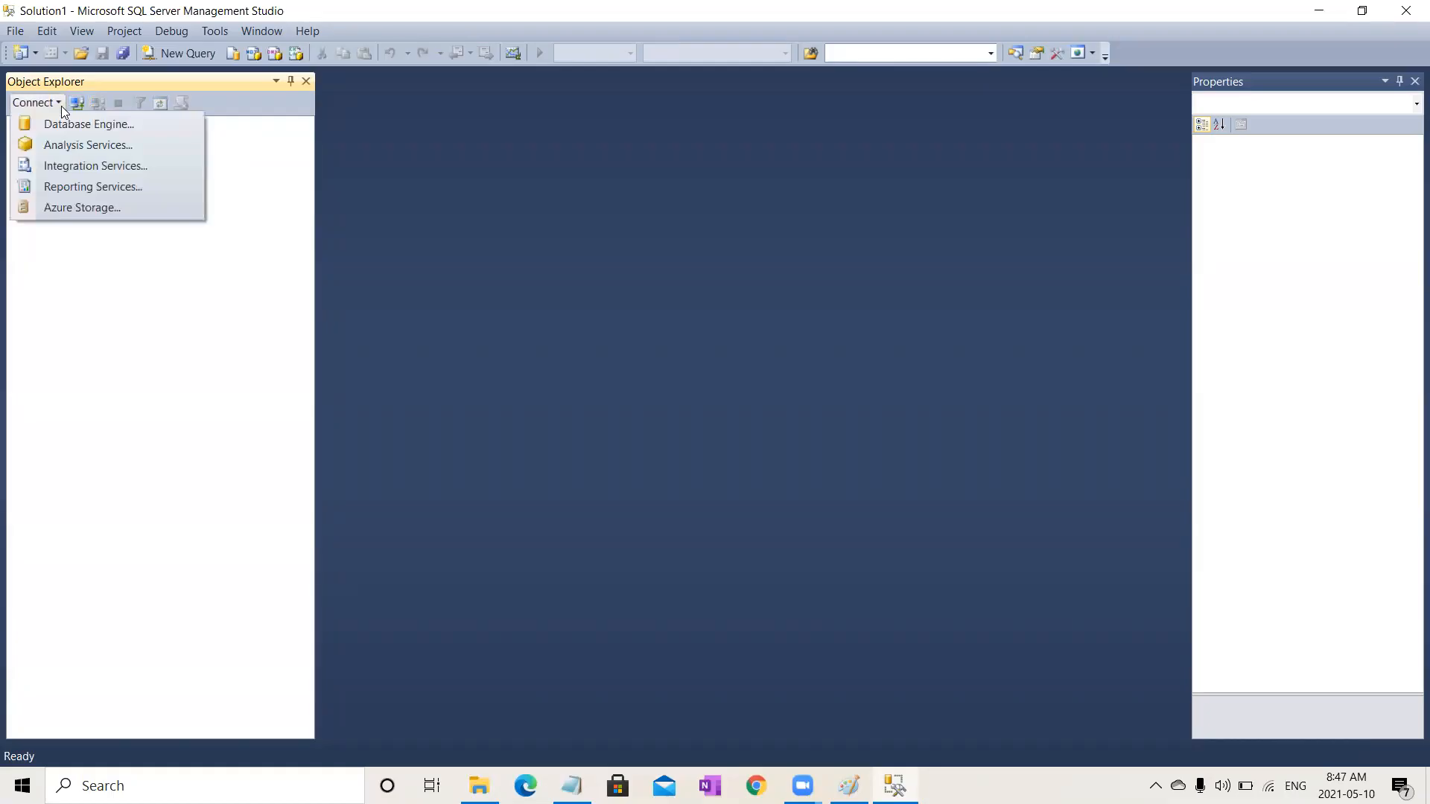
{"action": "left_click", "coordinate": [69, 124]}
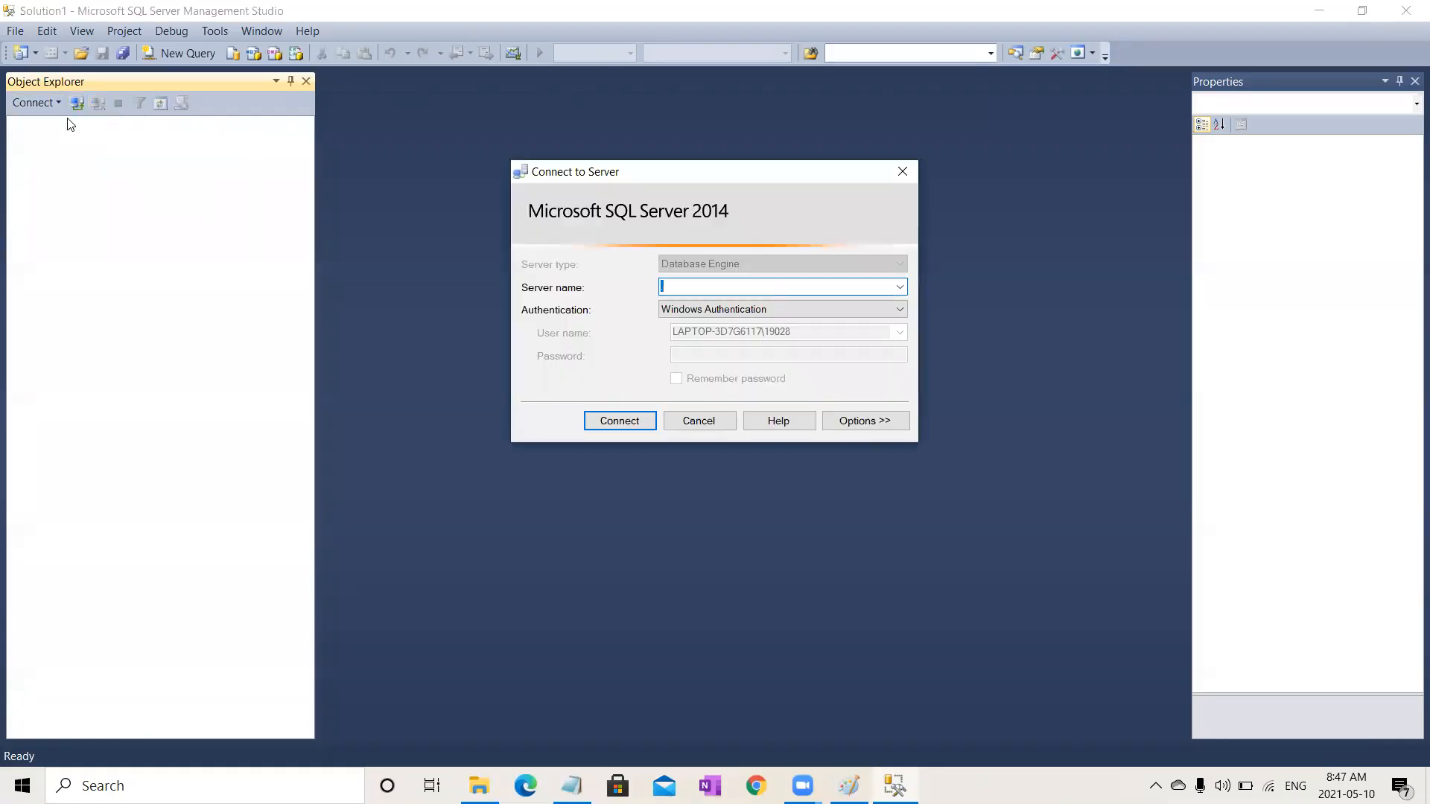
Step: Connect to server "." using SQL Server Authentication with the new login, blank password and Remember password checked
{"action": "type", "text": "."}
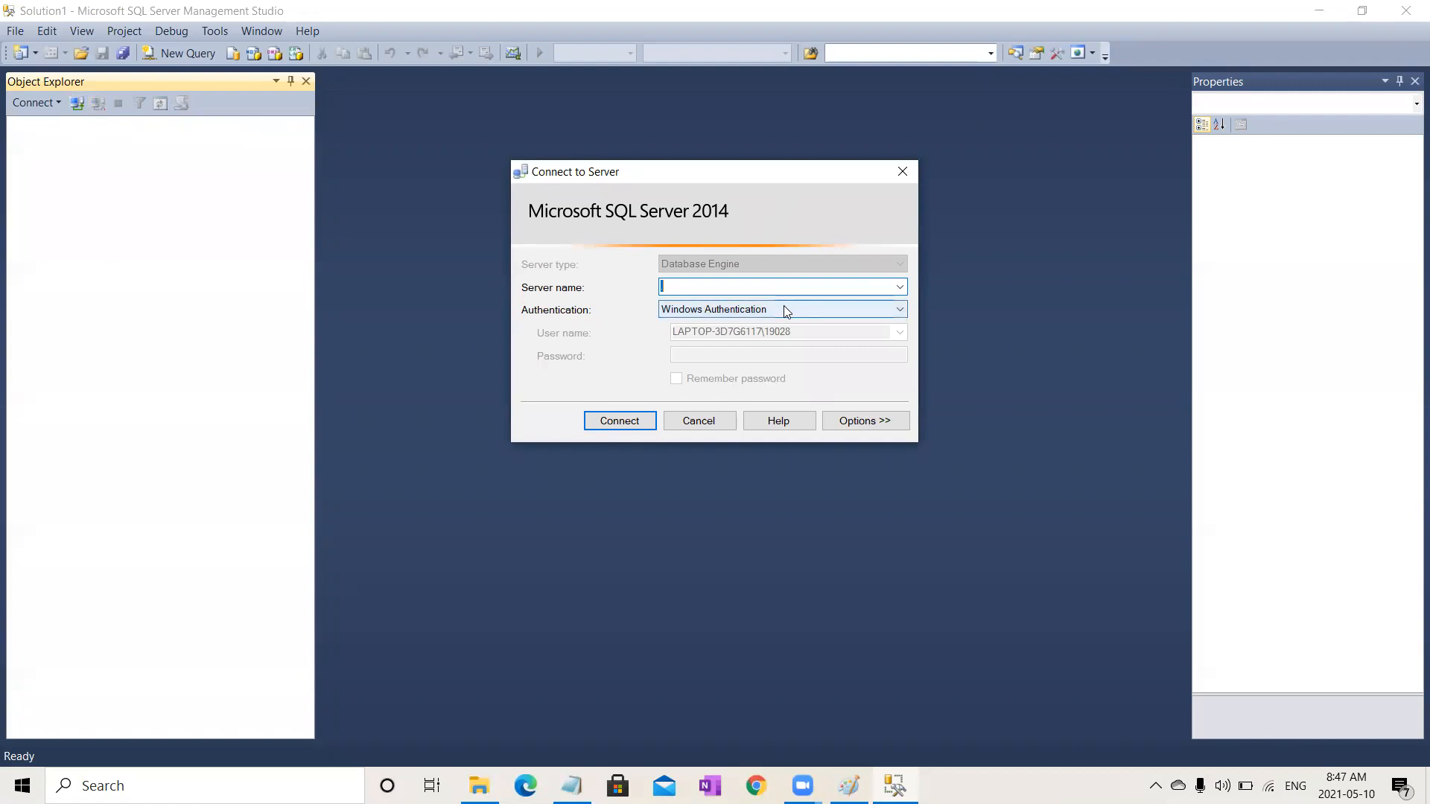
{"action": "left_click", "coordinate": [784, 307]}
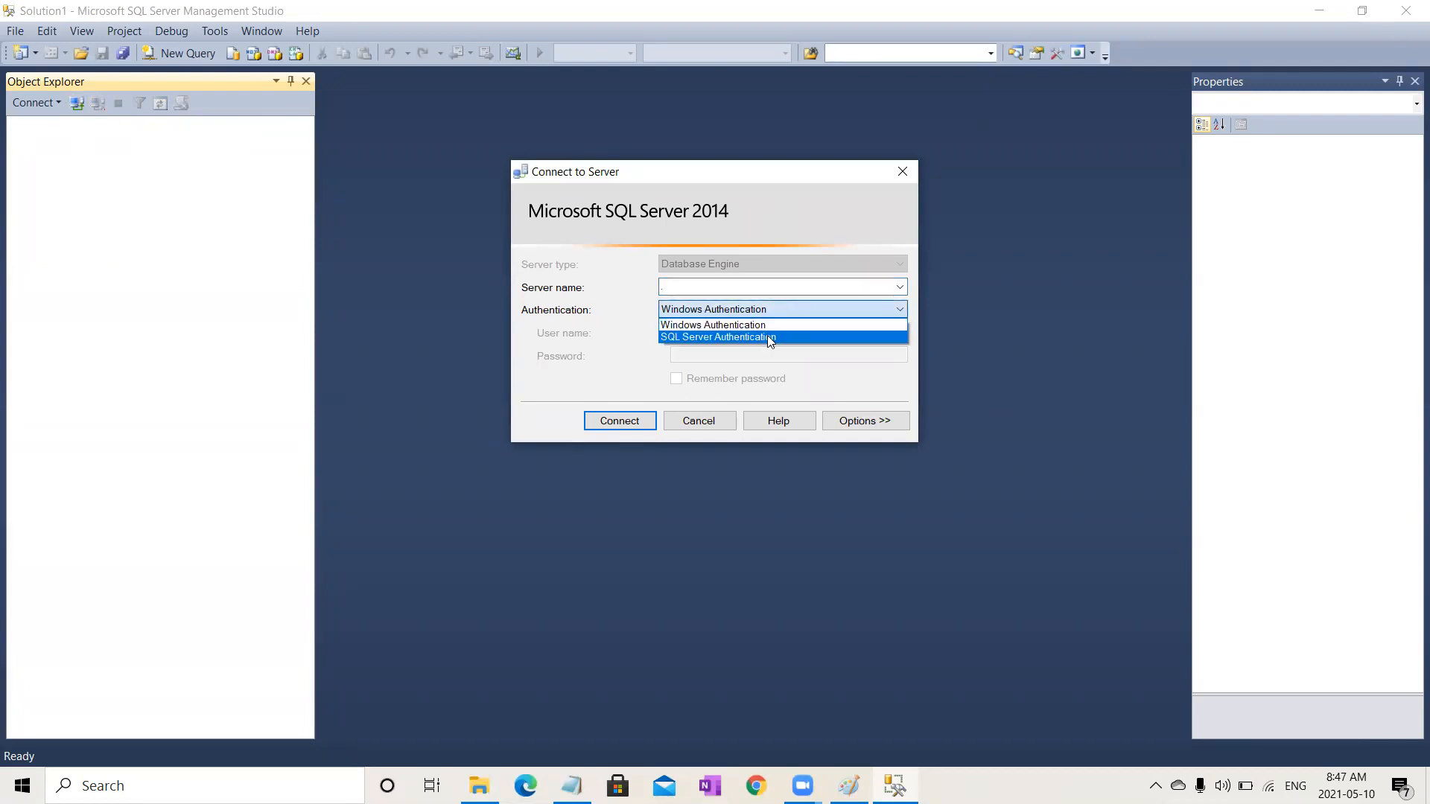
{"action": "left_click", "coordinate": [768, 337]}
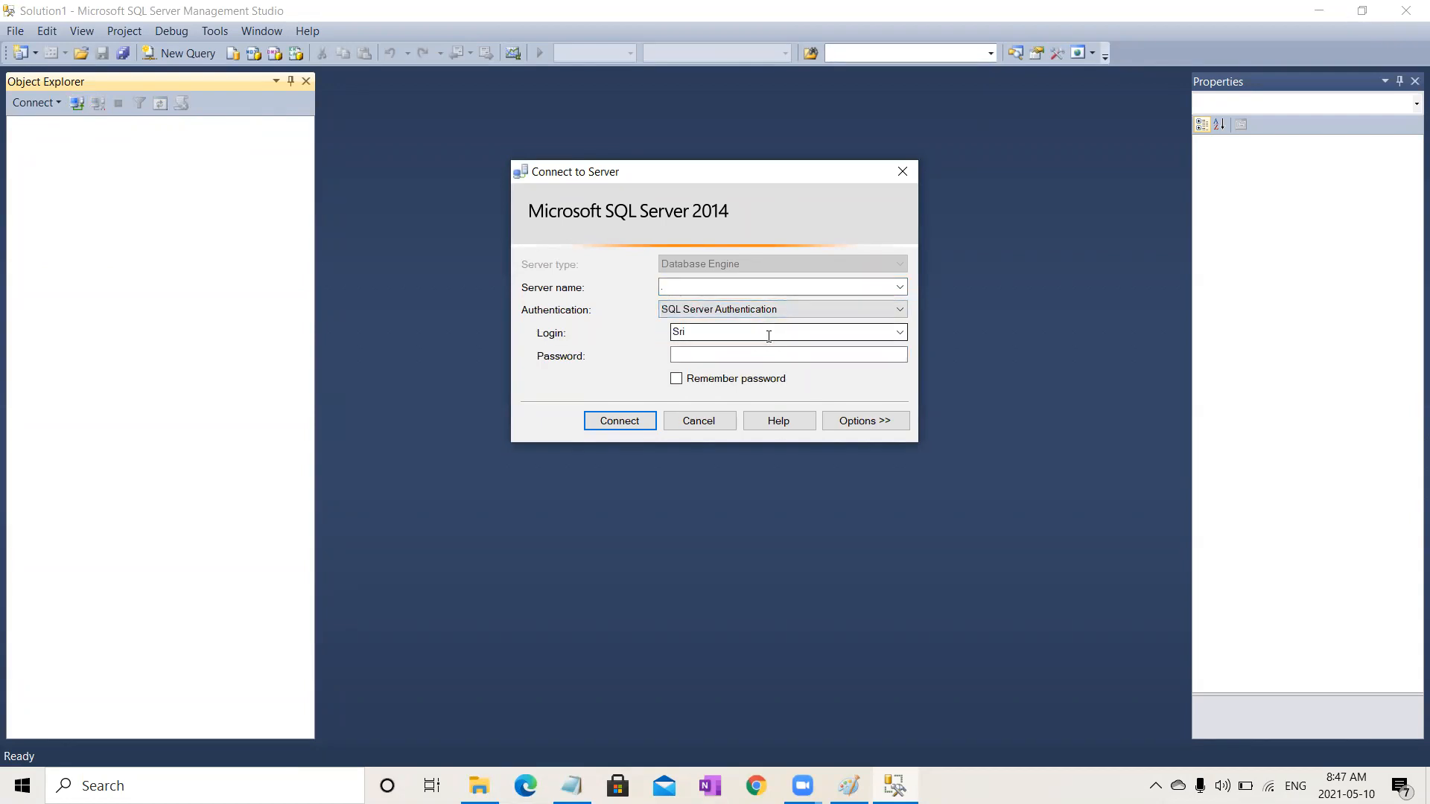
{"action": "double_click", "coordinate": [730, 336]}
{"action": "type", "text": "Ramy"}
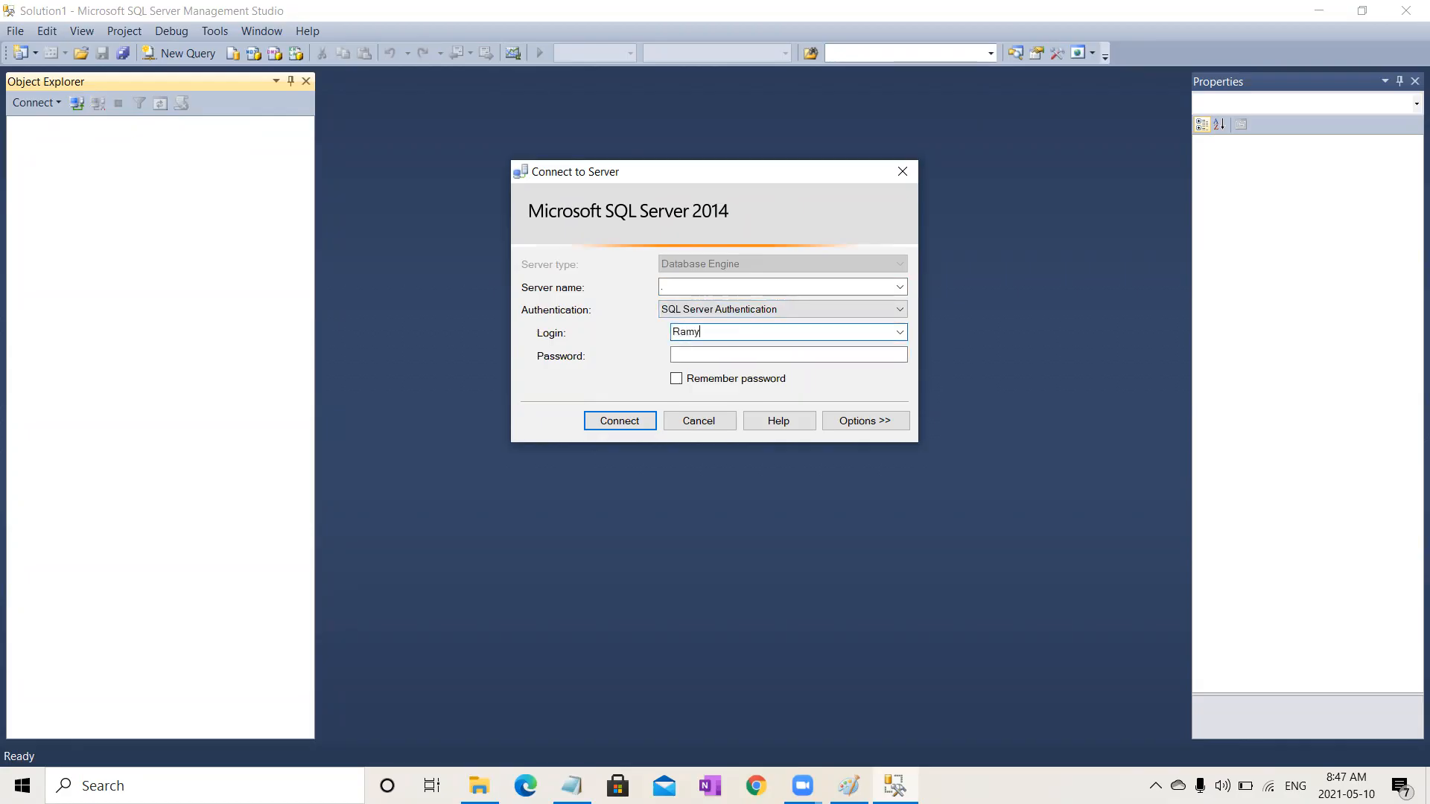
{"action": "type", "text": "a"}
{"action": "left_click", "coordinate": [735, 353]}
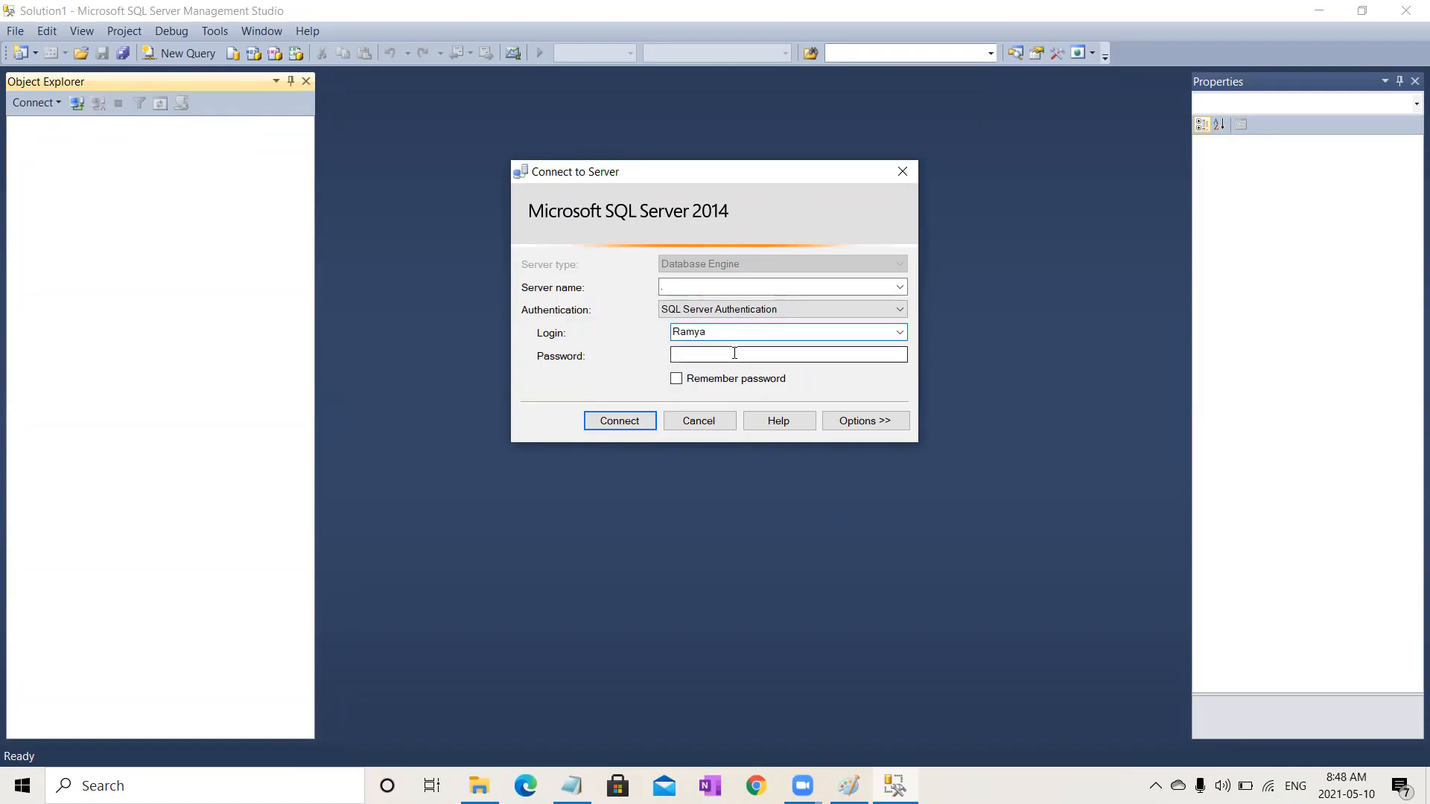
{"action": "left_click", "coordinate": [678, 380]}
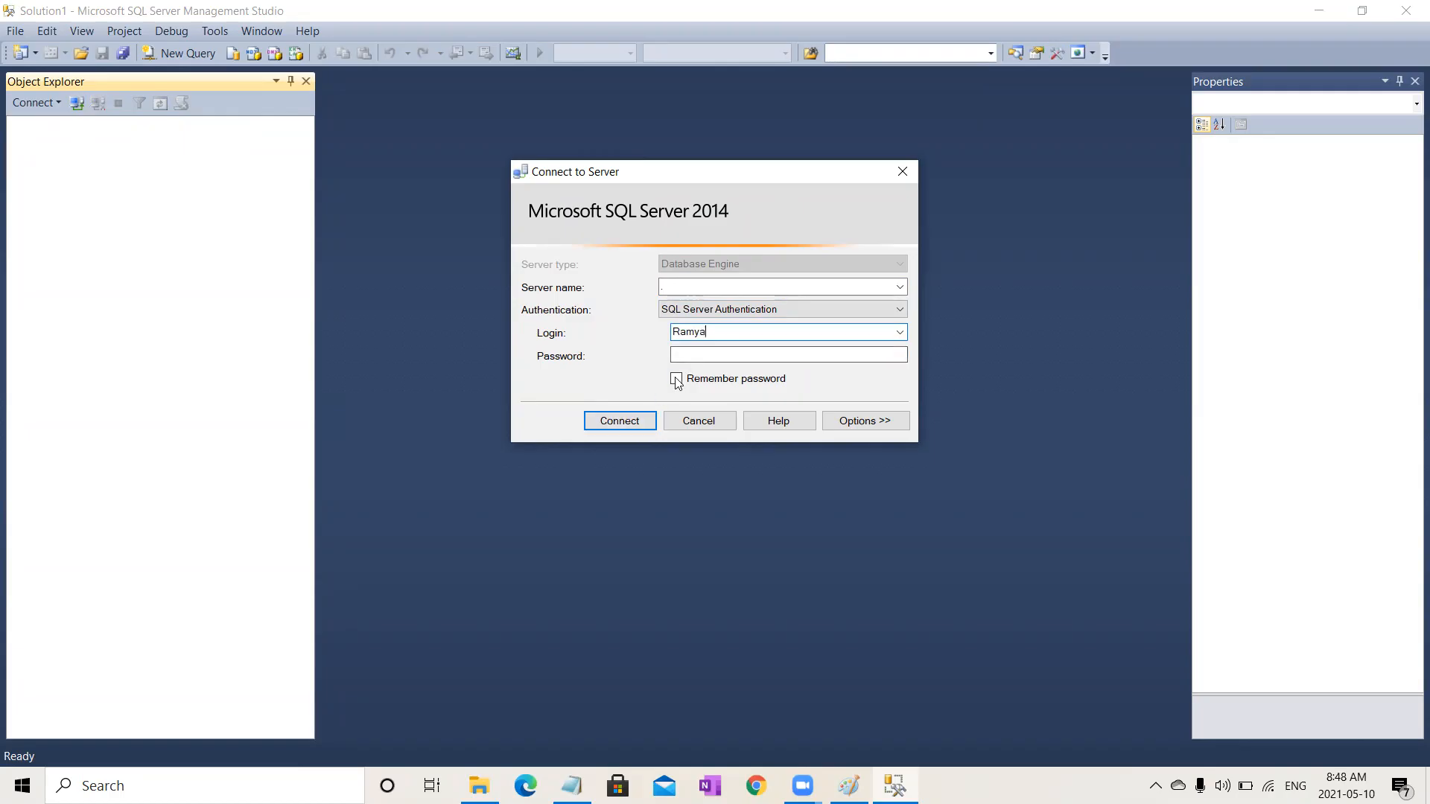
{"action": "left_click", "coordinate": [631, 420]}
{"action": "left_click", "coordinate": [790, 79]}
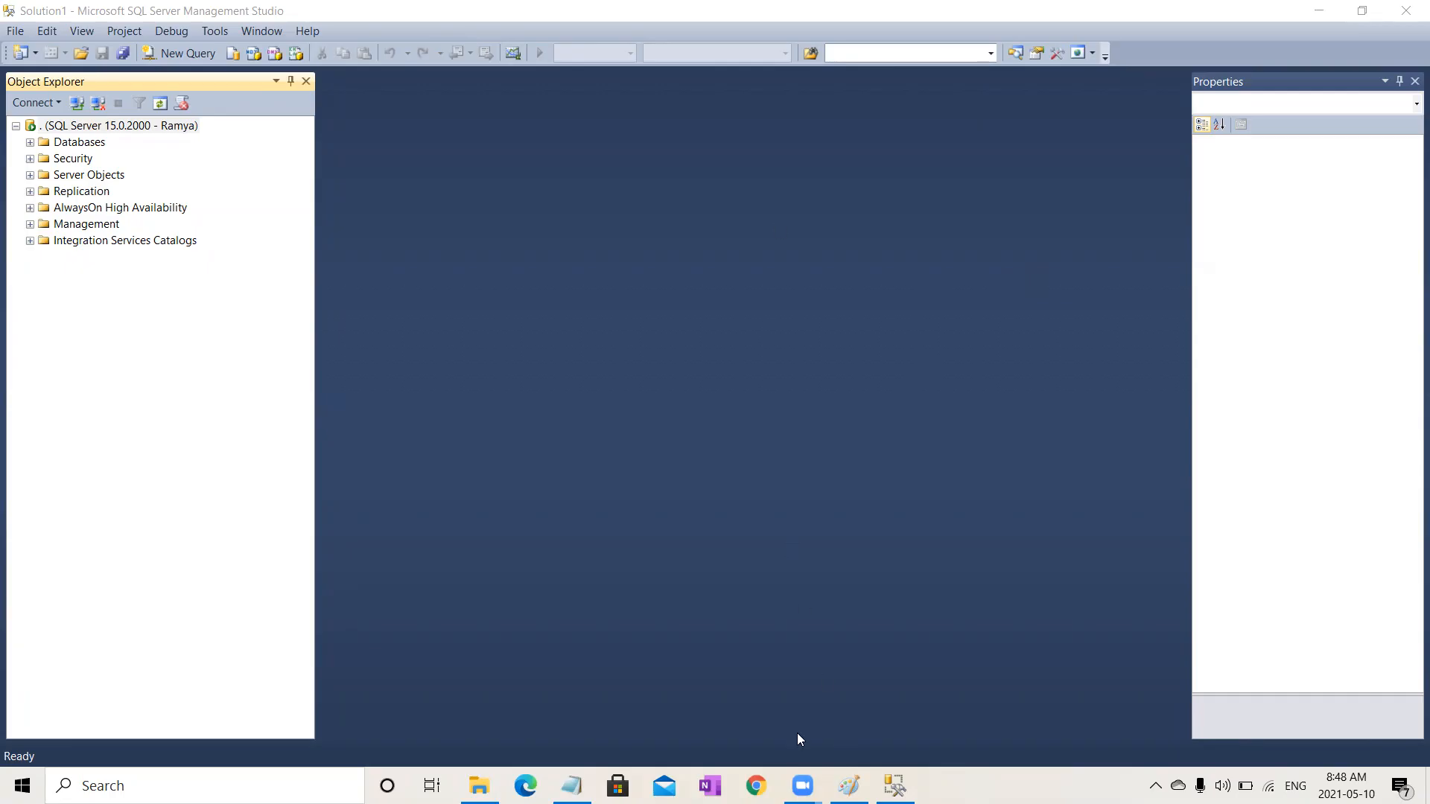
Step: Launch Tosca Commander from the Windows search and start creating a new workspace
{"action": "left_click", "coordinate": [172, 781]}
{"action": "type", "text": "tosc"}
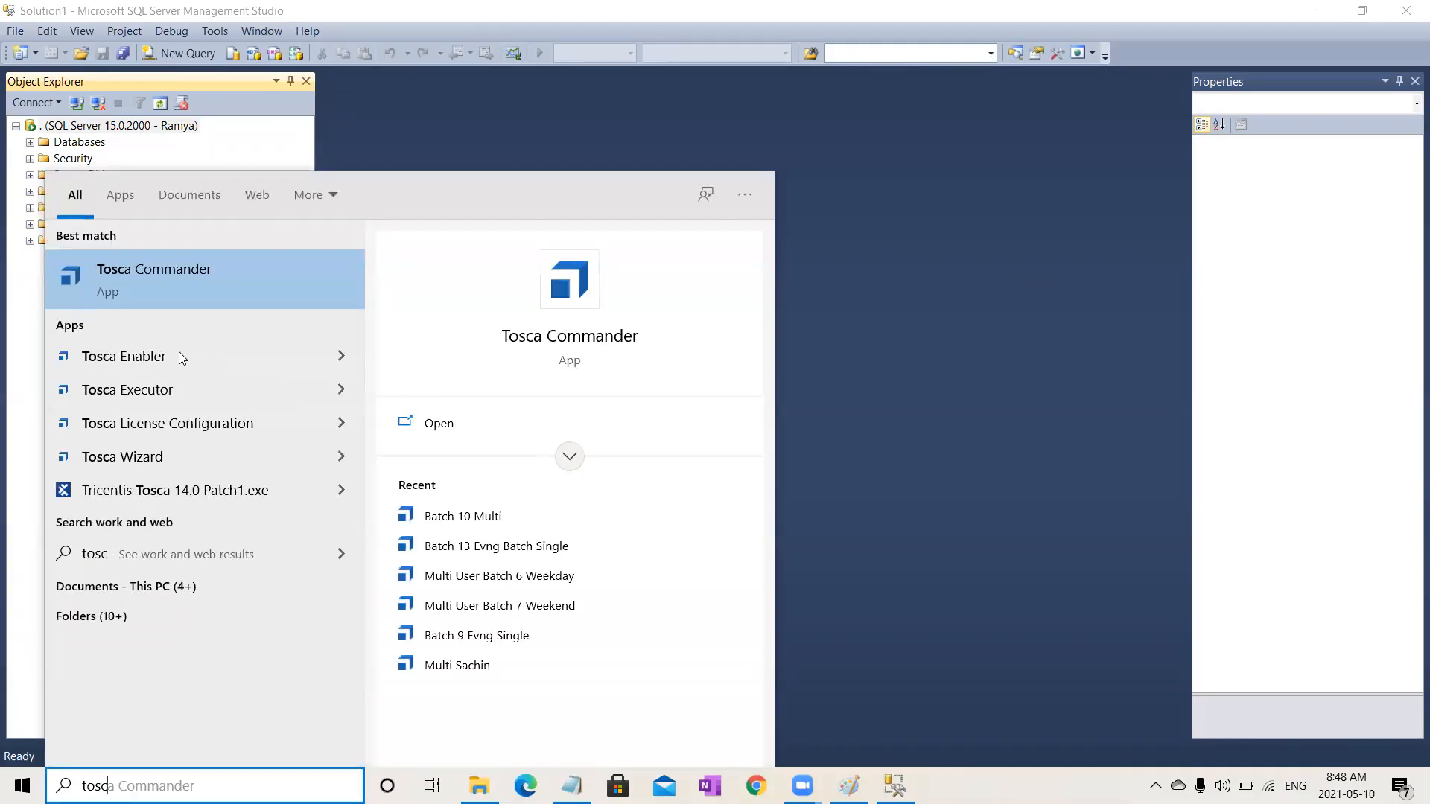
{"action": "left_click", "coordinate": [192, 264]}
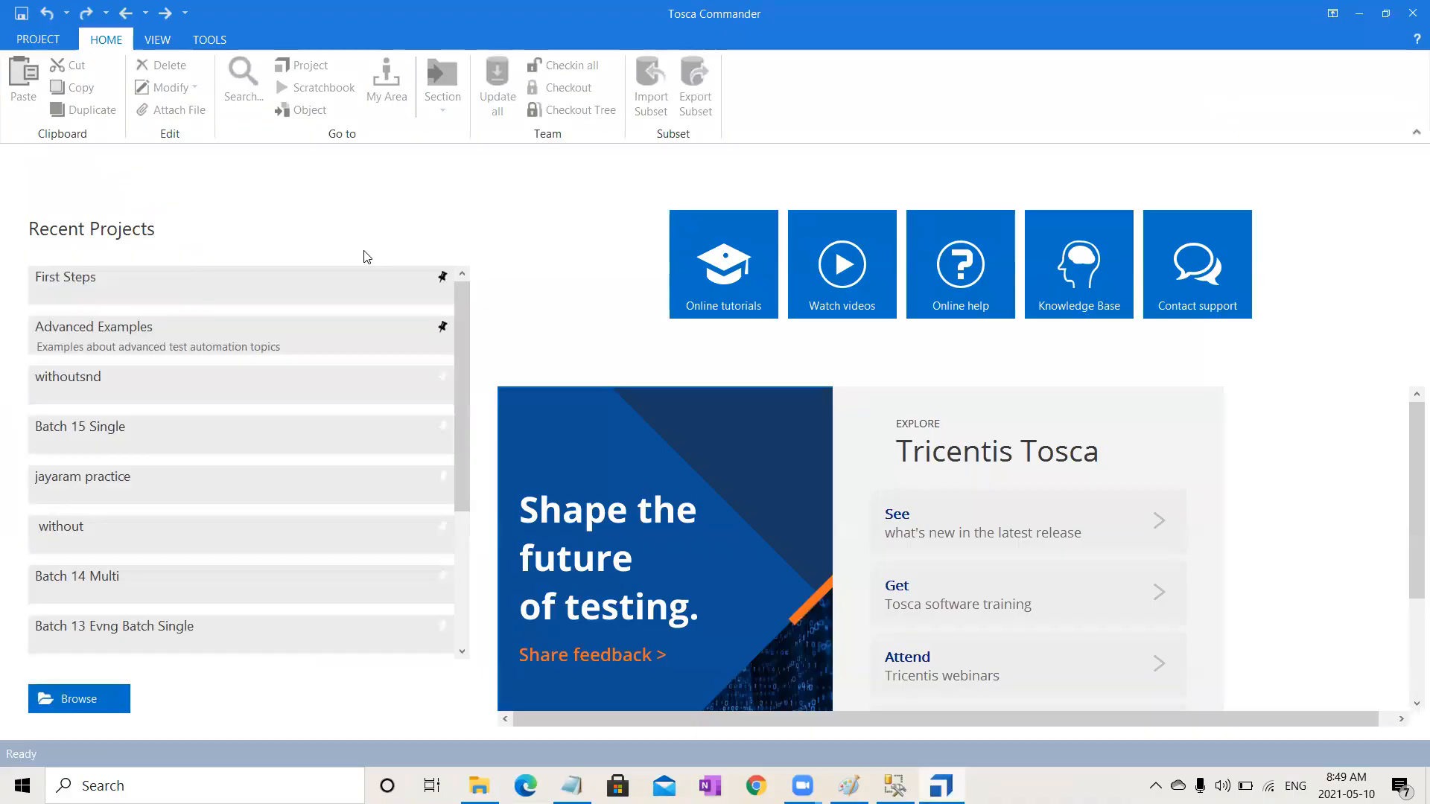
{"action": "left_click", "coordinate": [741, 775]}
{"action": "left_click", "coordinate": [39, 42]}
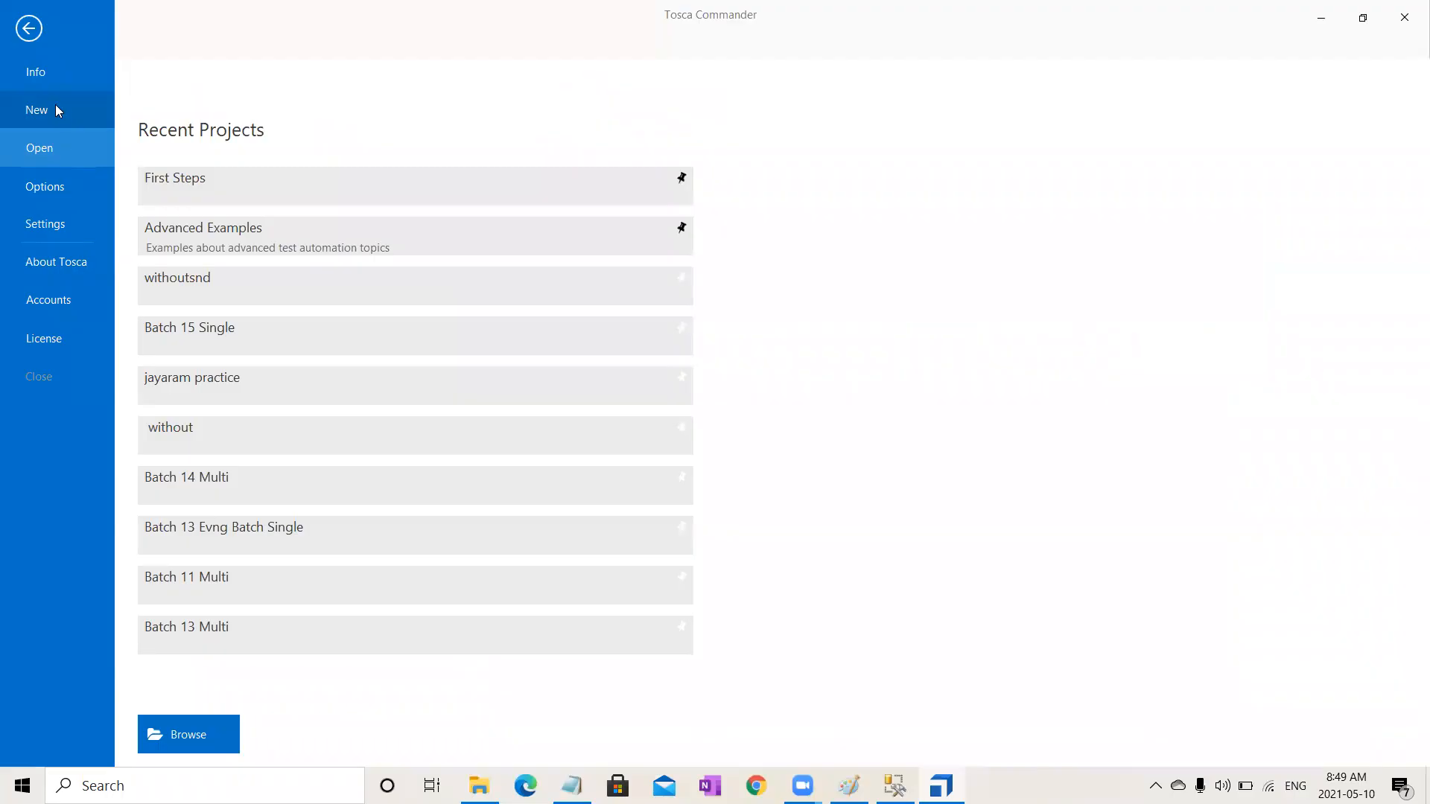
{"action": "left_click", "coordinate": [54, 104]}
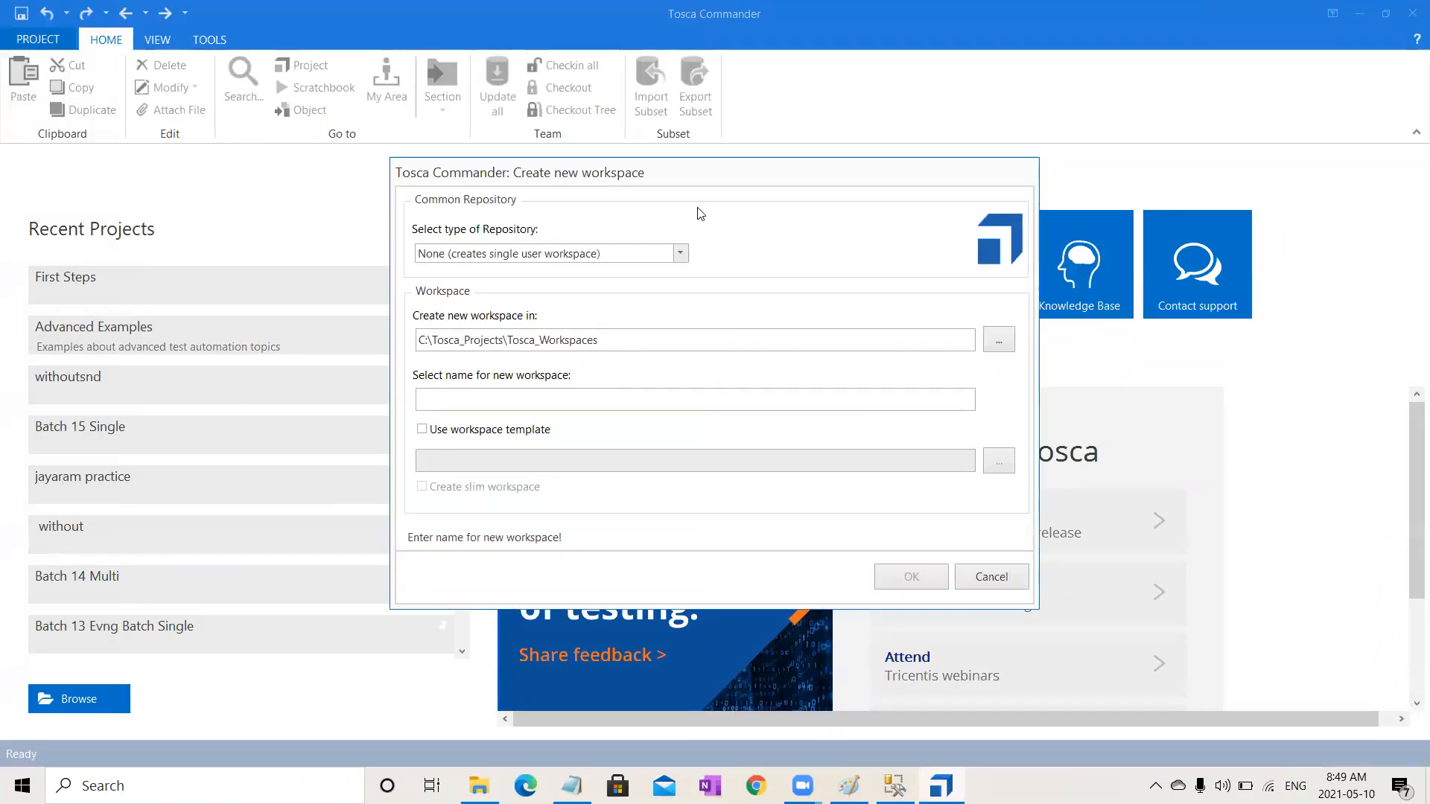
{"action": "left_click", "coordinate": [793, 237]}
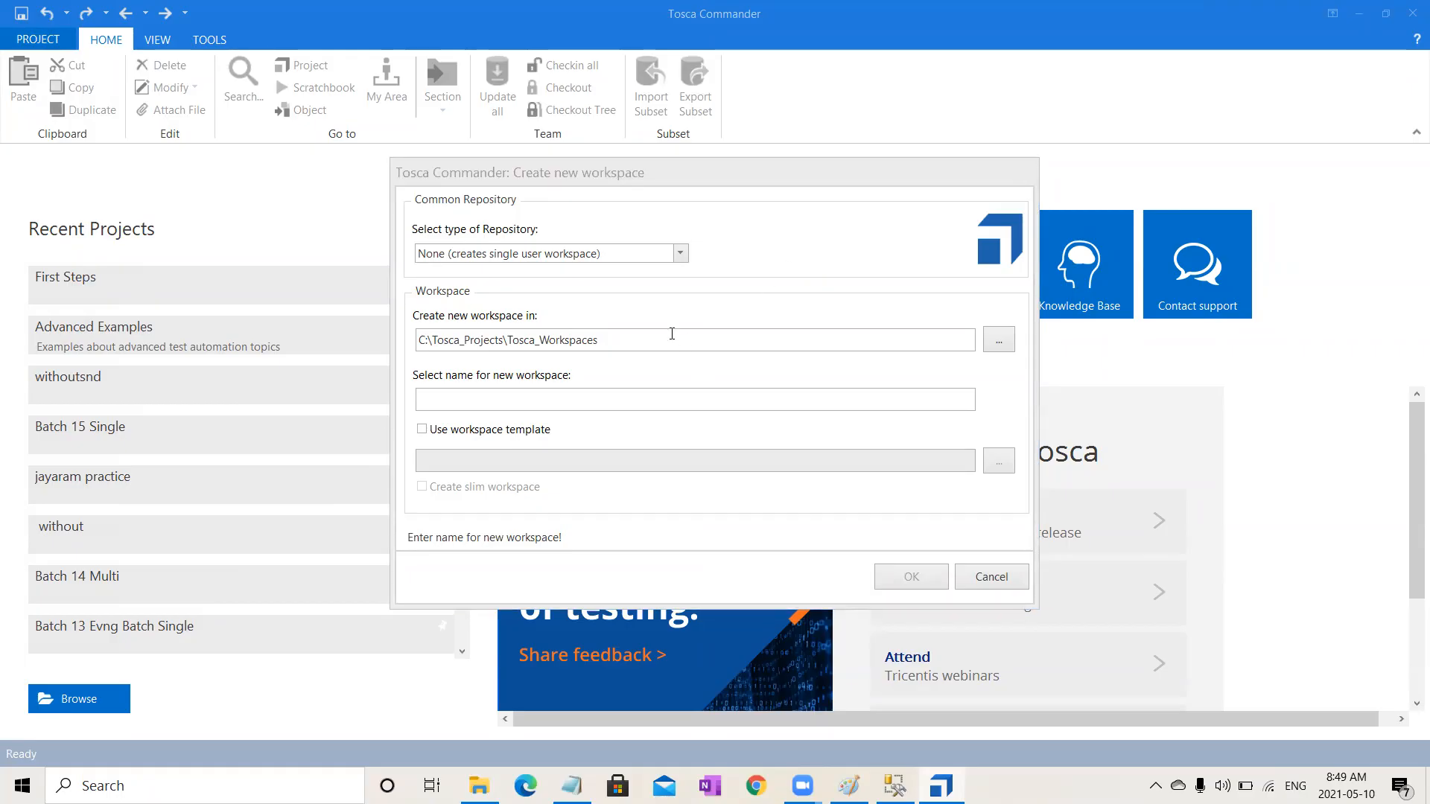
Step: Set the repository type to MS SQL Server, uncheck Use existing Repository, and insert the connection string template
{"action": "left_click", "coordinate": [681, 254]}
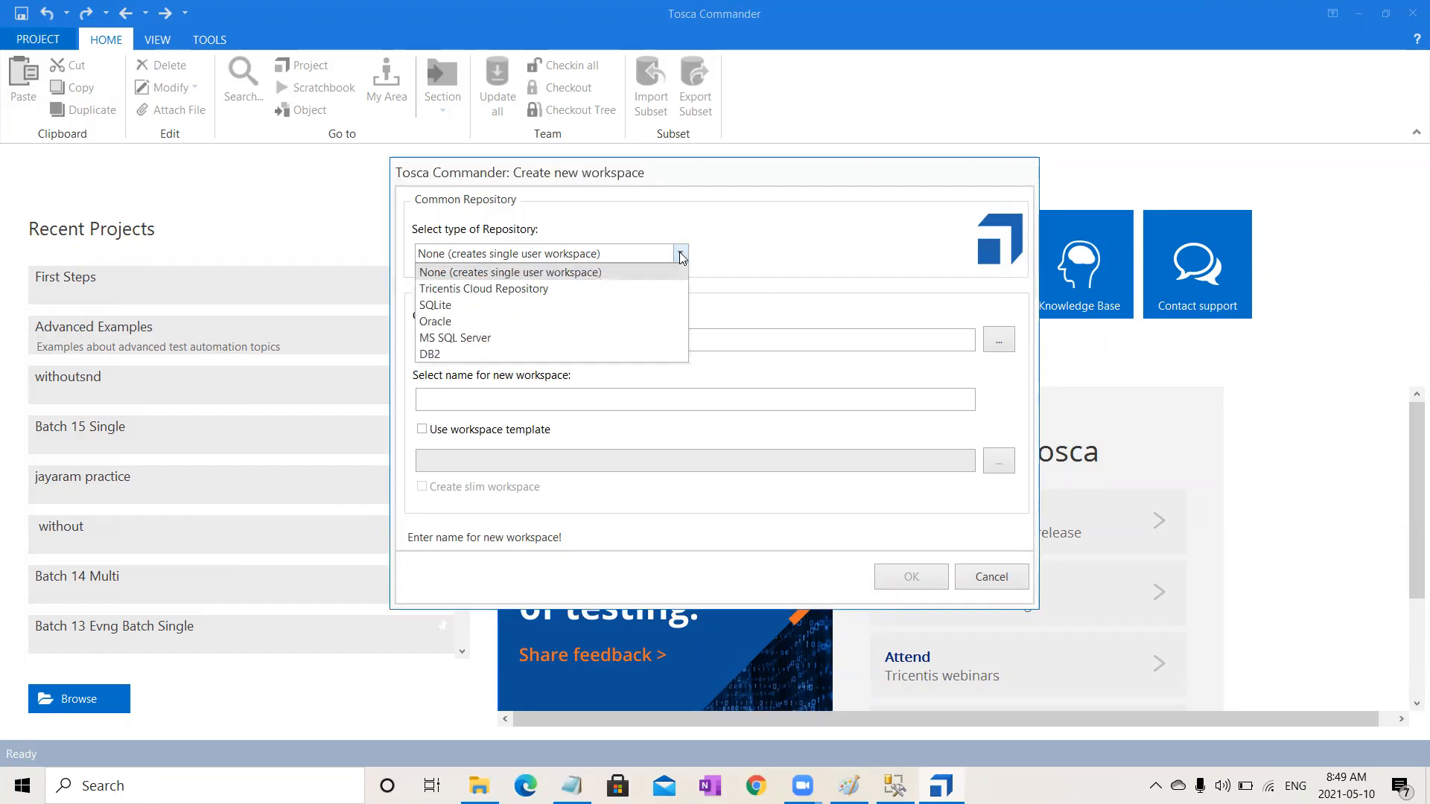
{"action": "left_click", "coordinate": [444, 339]}
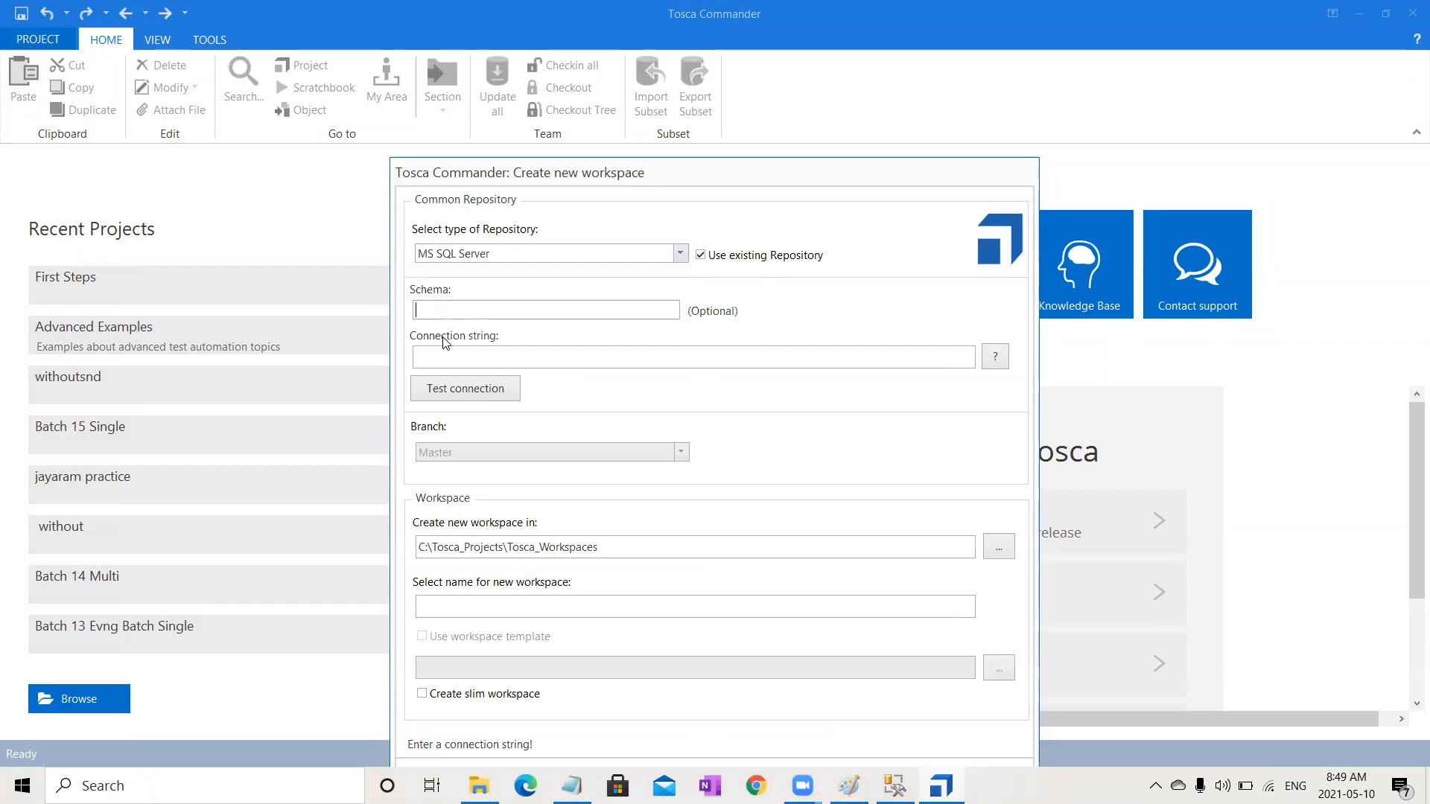
{"action": "left_click", "coordinate": [701, 254]}
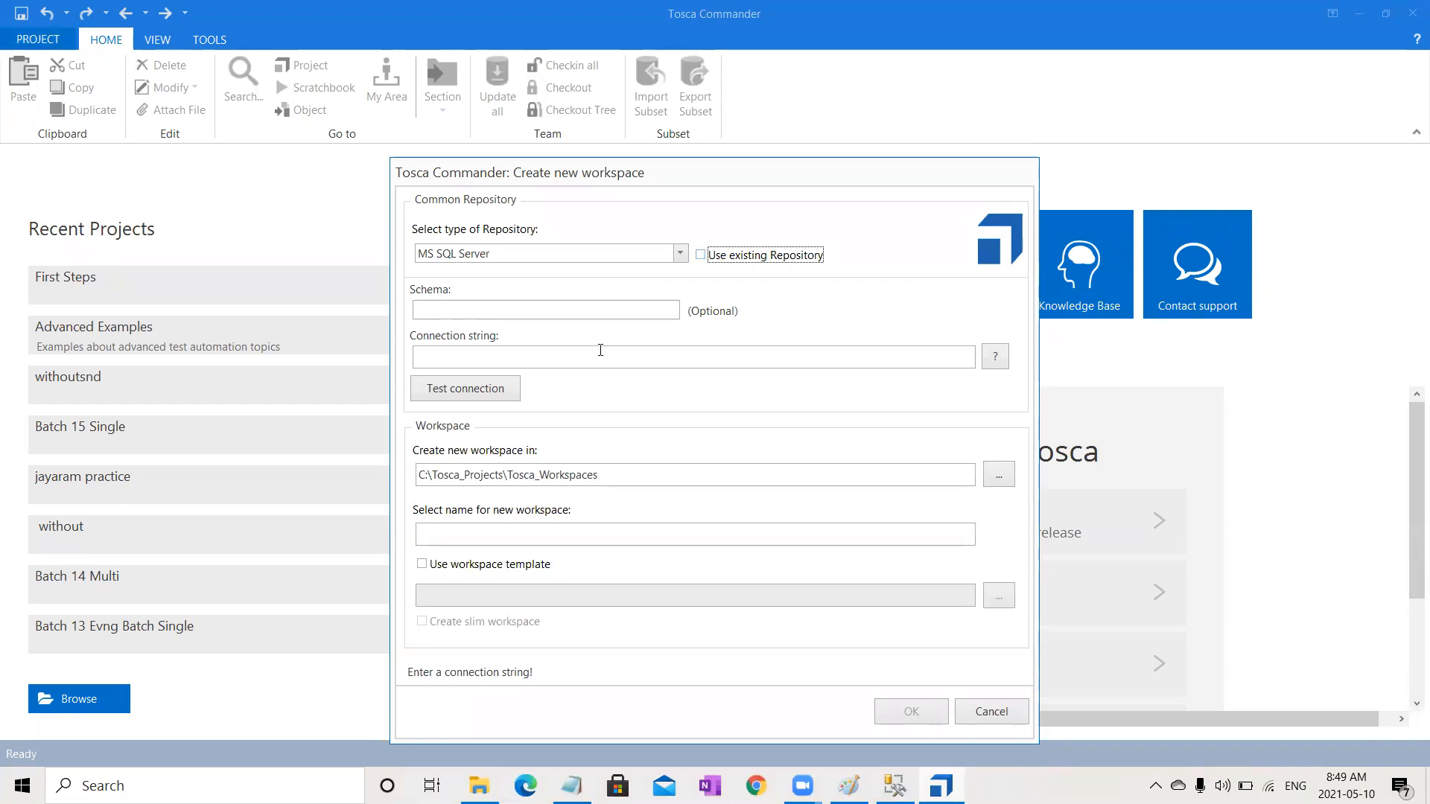
{"action": "left_click", "coordinate": [494, 351]}
{"action": "left_click", "coordinate": [993, 358]}
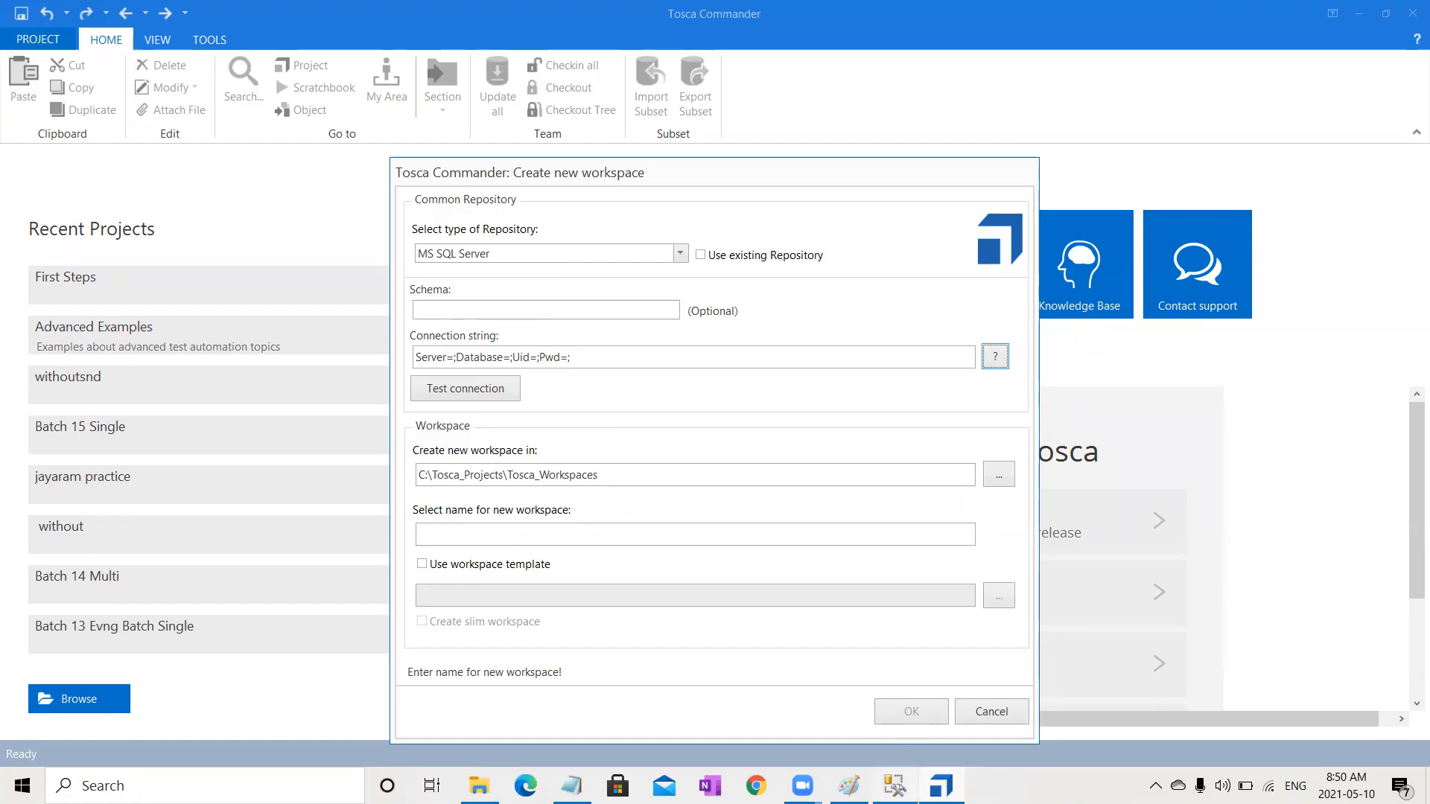
Step: Copy the server name from the Batch 15 Multi database's connection properties in Management Studio
{"action": "mouse_move", "coordinate": [895, 786]}
{"action": "left_click", "coordinate": [890, 704]}
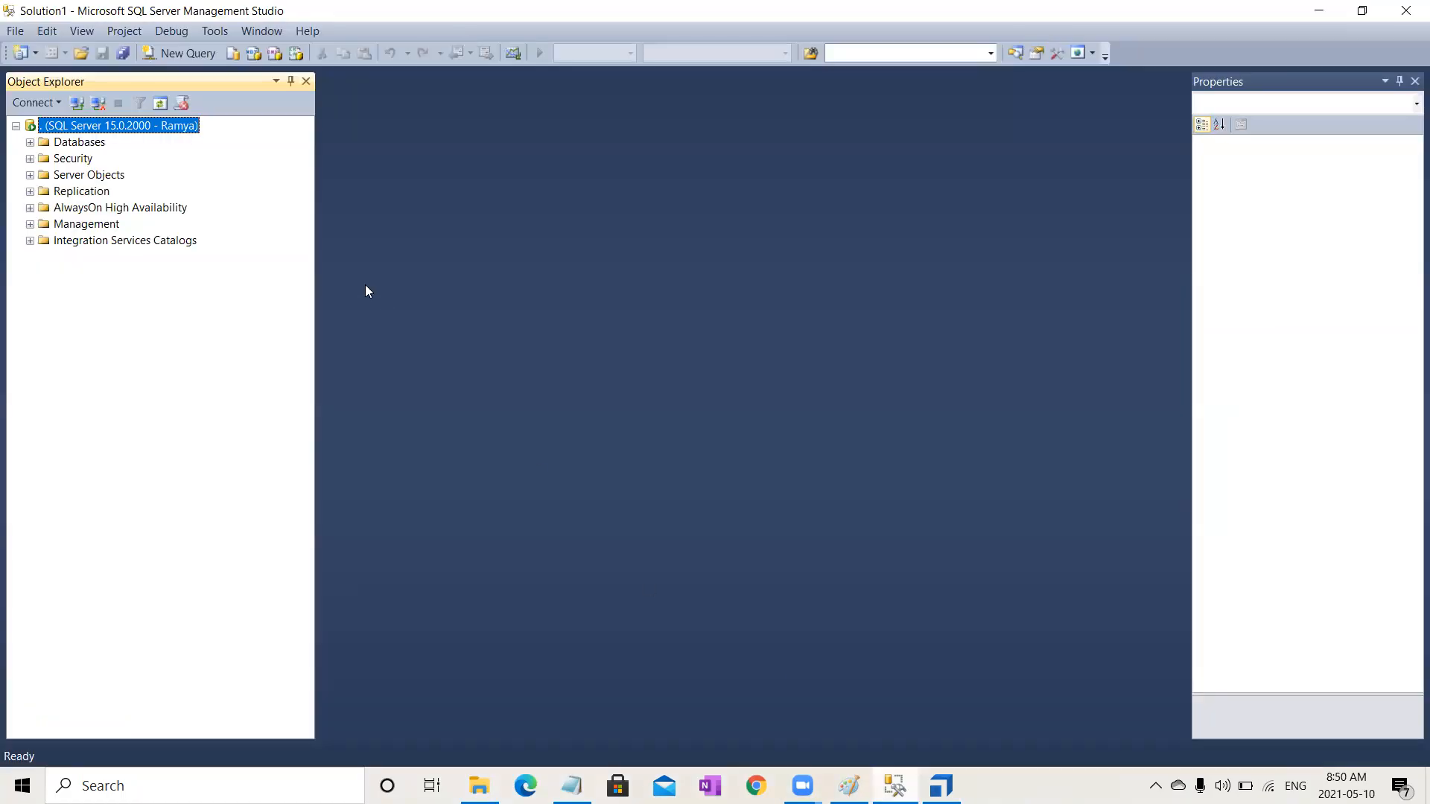
{"action": "left_click", "coordinate": [30, 143]}
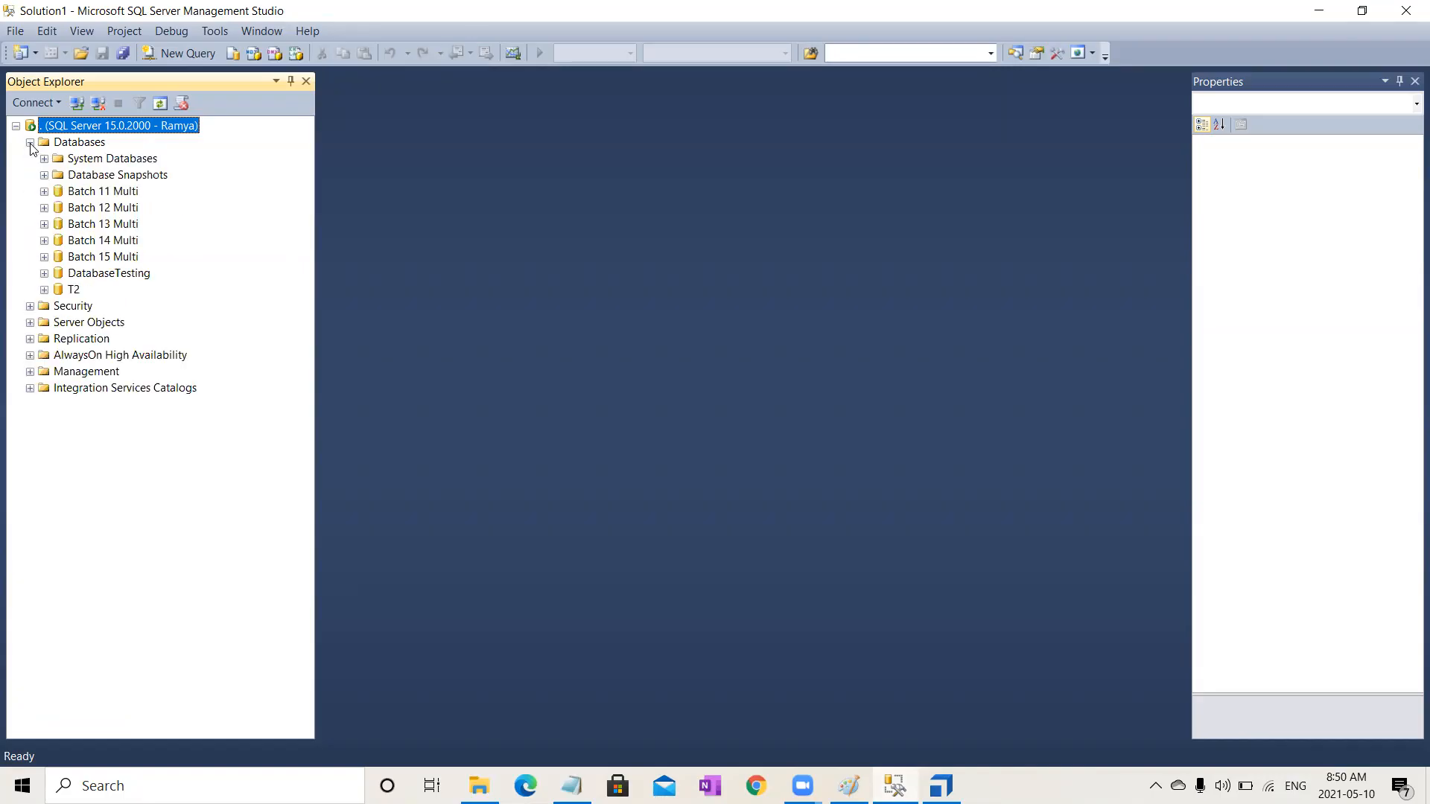
{"action": "left_click", "coordinate": [107, 260]}
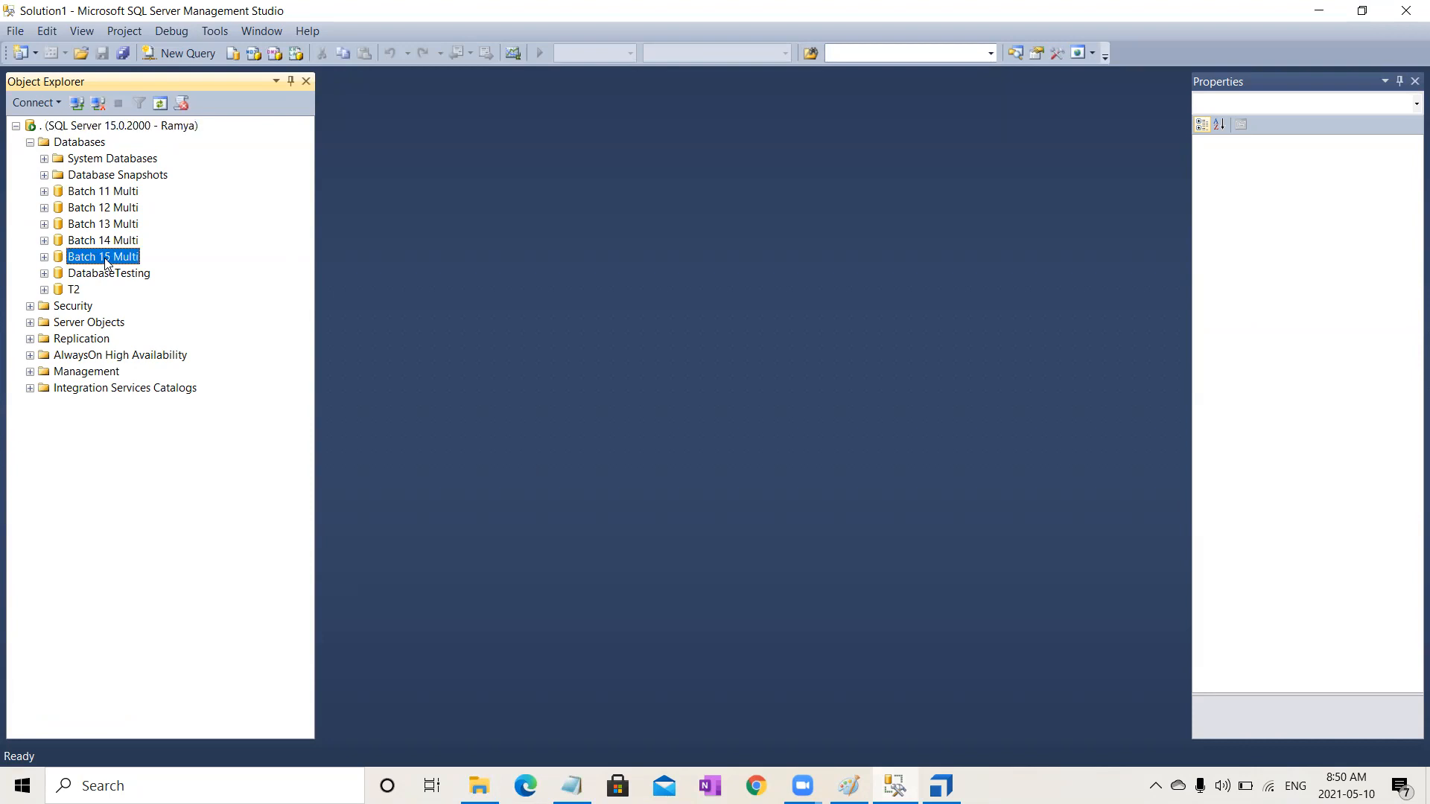
{"action": "right_click", "coordinate": [107, 262]}
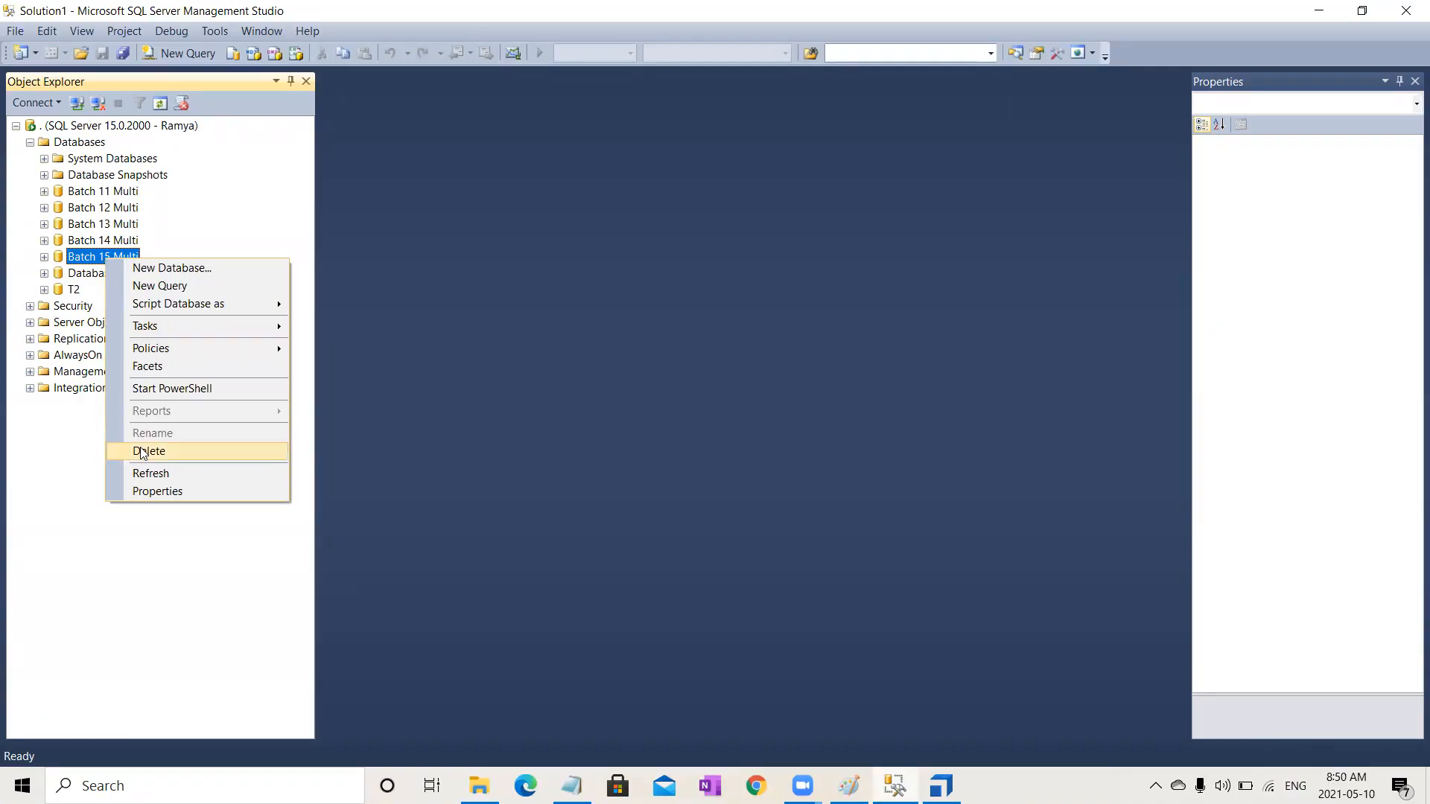
{"action": "left_click", "coordinate": [172, 491]}
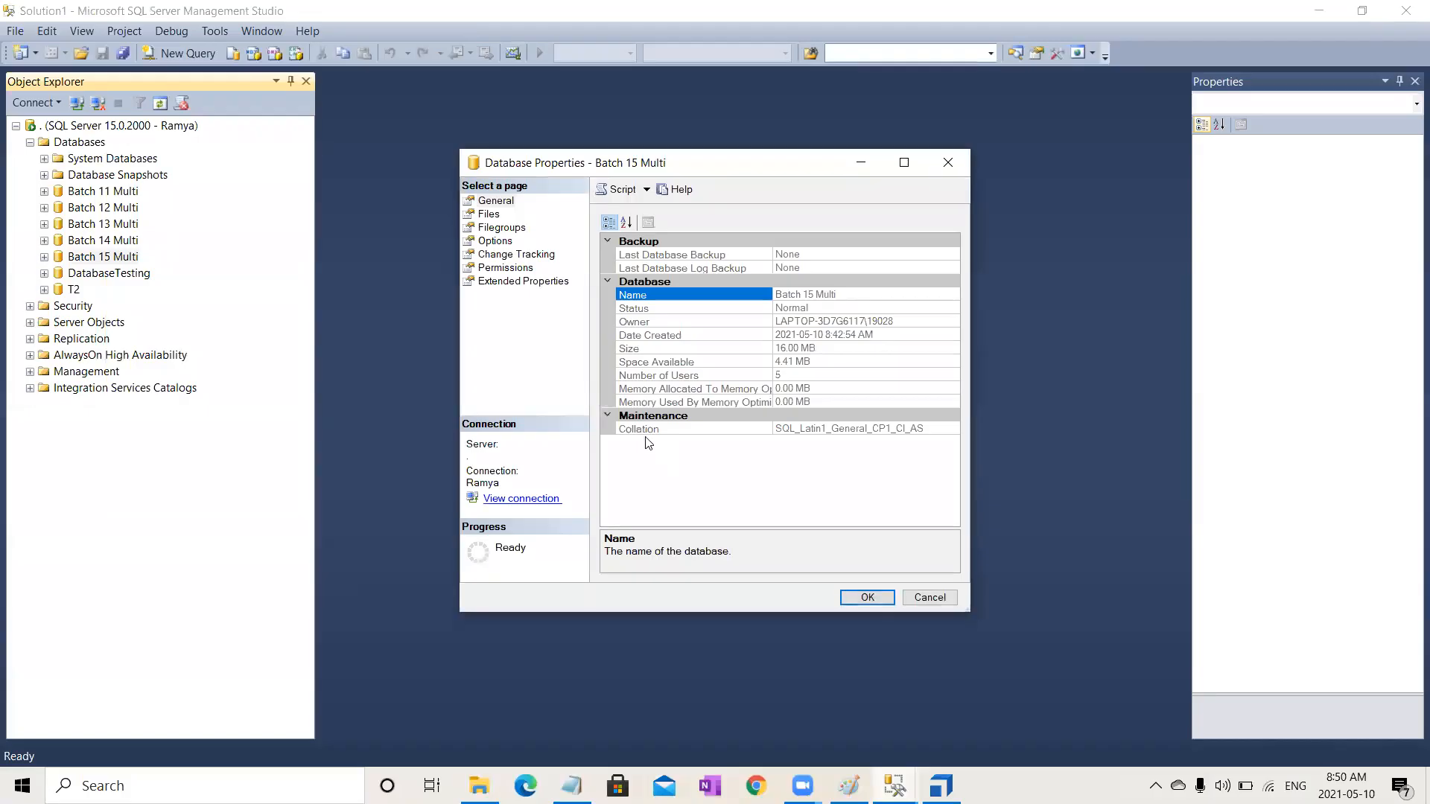
{"action": "left_click", "coordinate": [523, 499]}
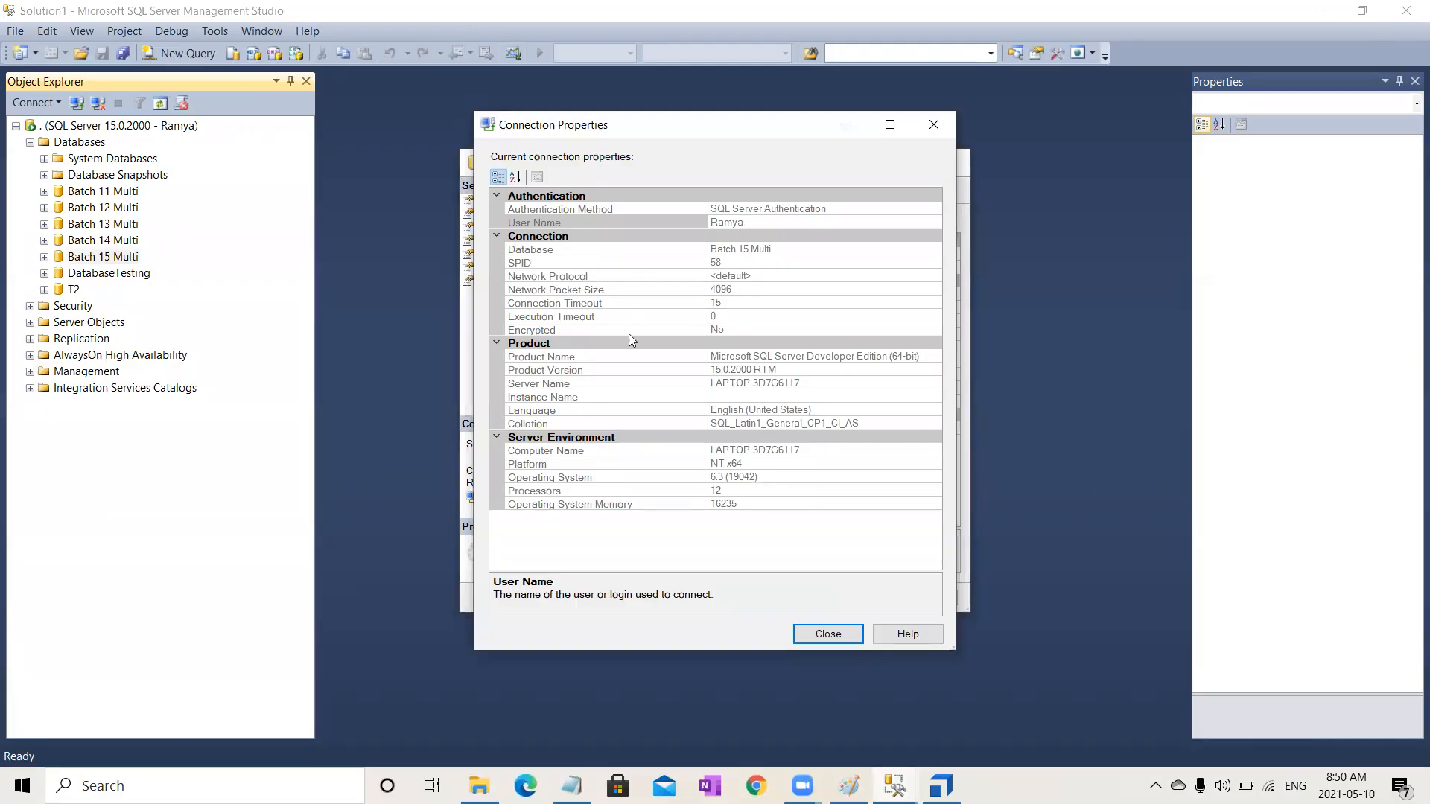
{"action": "left_click", "coordinate": [814, 382]}
{"action": "double_click", "coordinate": [765, 382]}
{"action": "key", "text": "ctrl+c"}
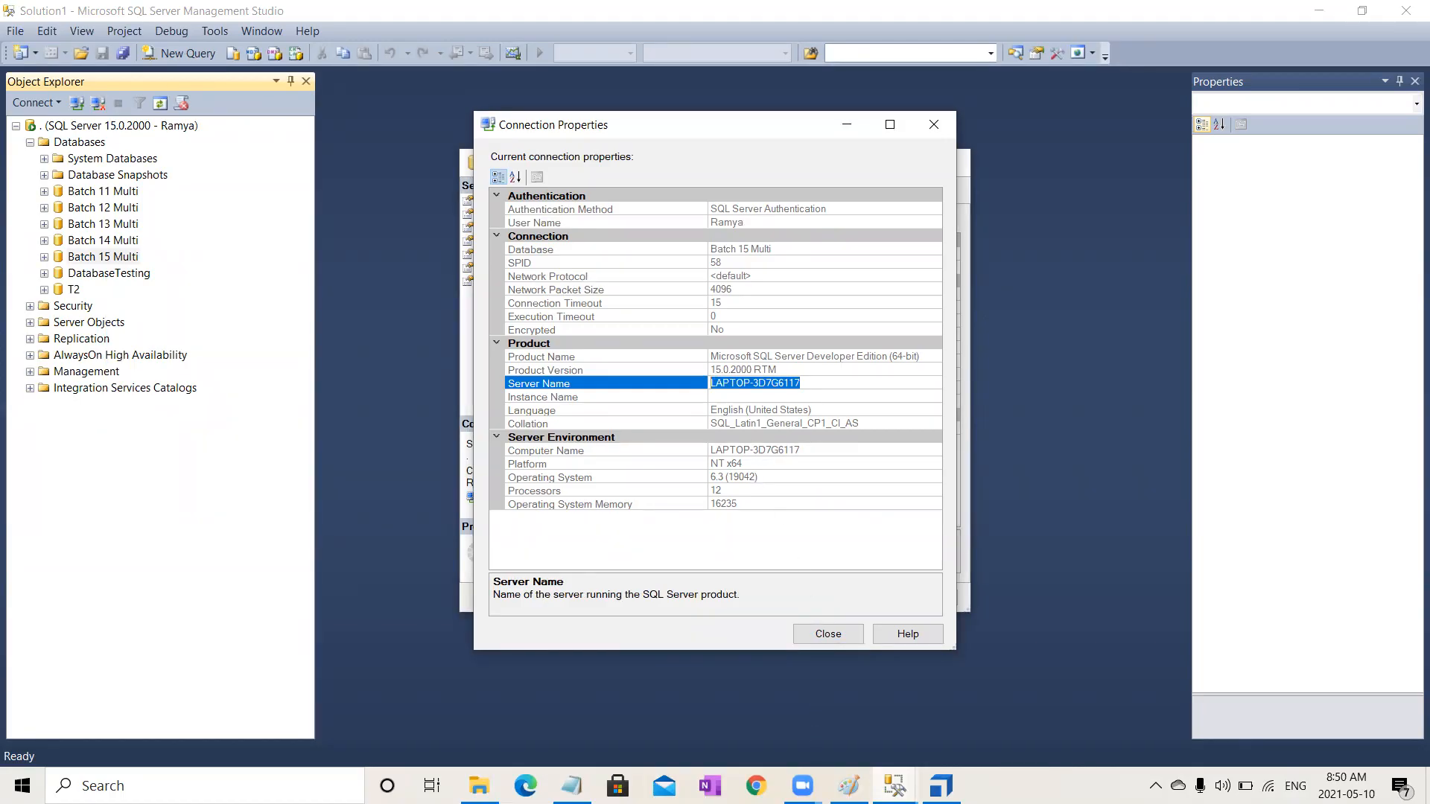
Step: Paste the server name after Server= in the workspace connection string
{"action": "left_click", "coordinate": [941, 786]}
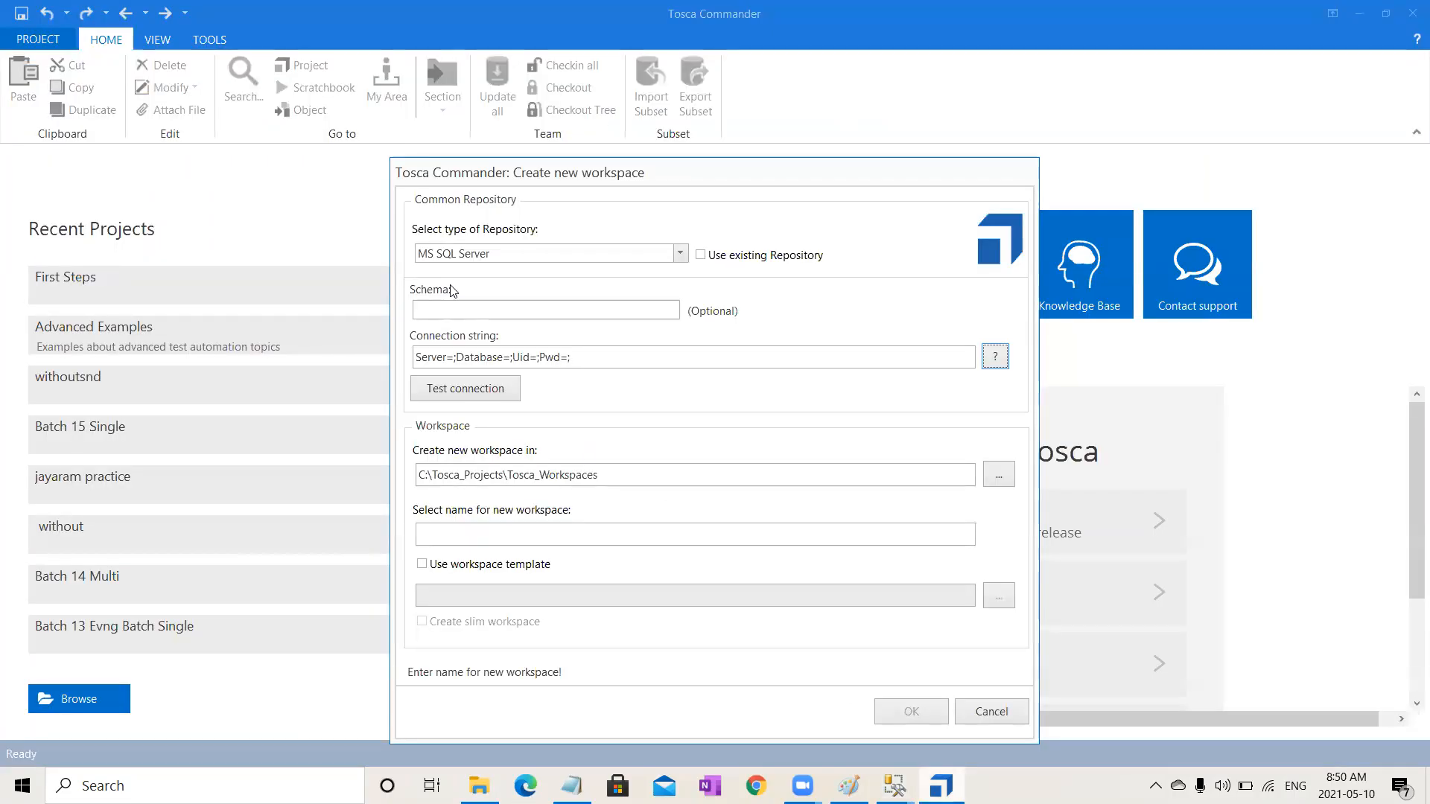
{"action": "left_click", "coordinate": [653, 531]}
{"action": "key", "text": "ctrl+v"}
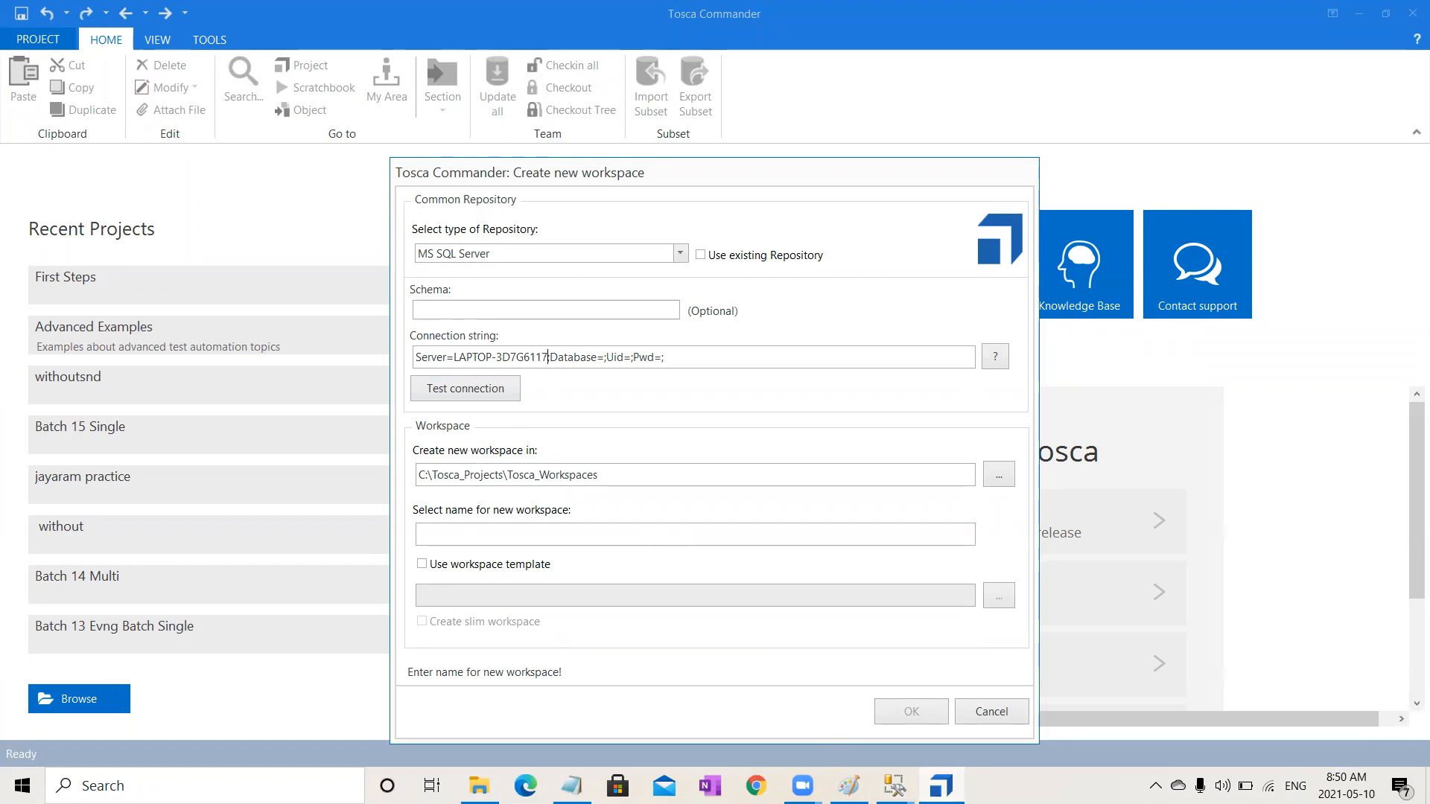
Step: Copy the database name Batch 15 Multi from the connection properties, close both property dialogs, and paste it after Database=
{"action": "left_click", "coordinate": [895, 786]}
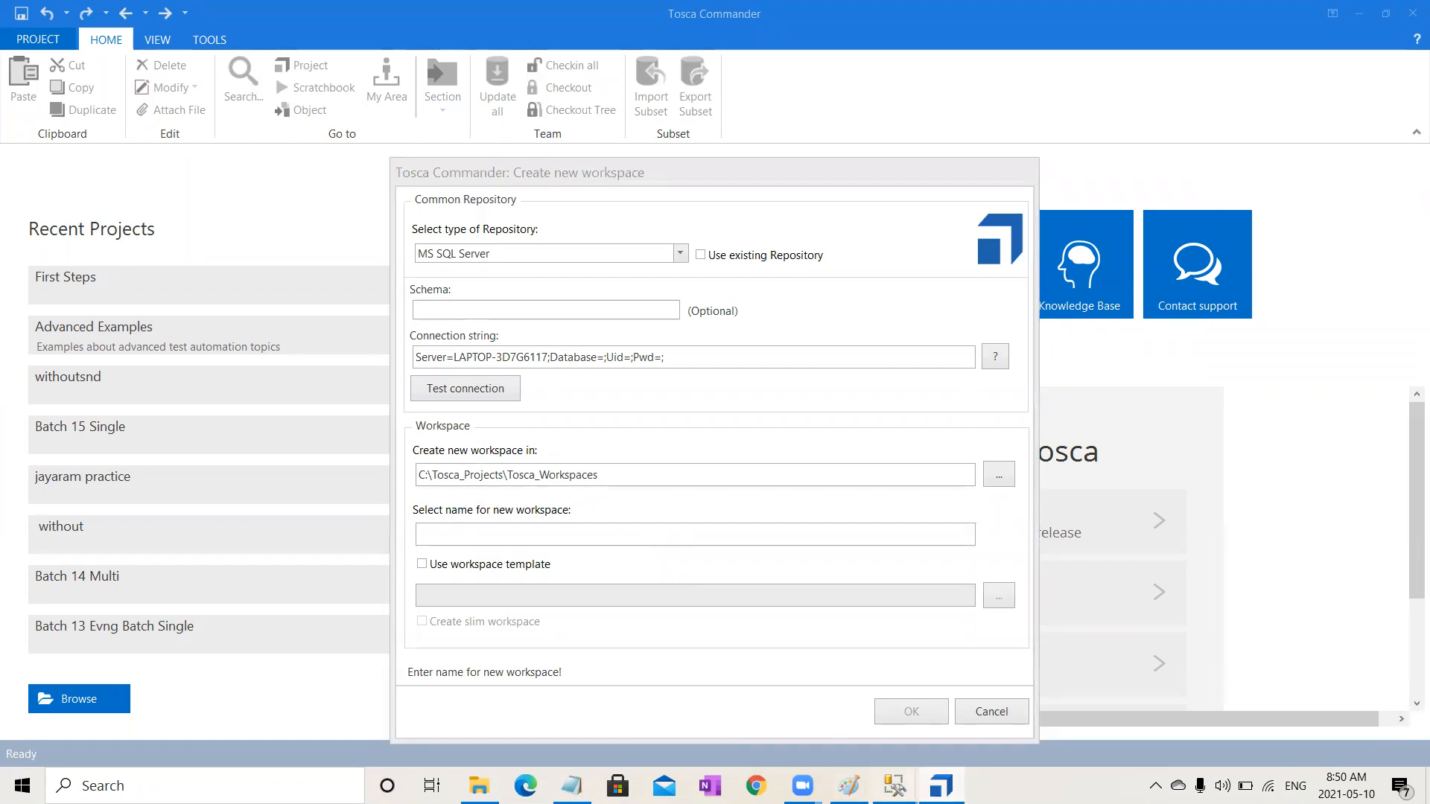
{"action": "mouse_move", "coordinate": [895, 786]}
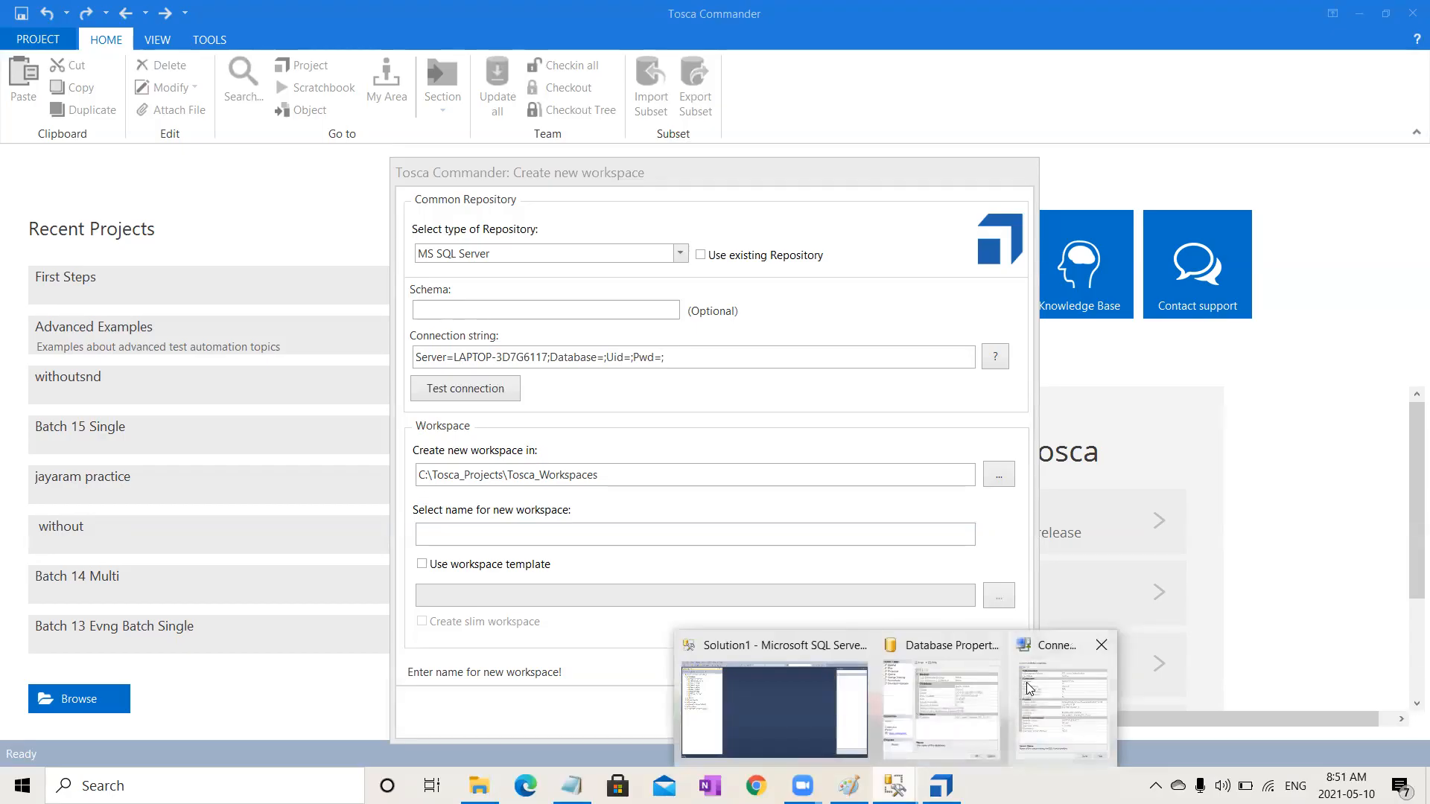
{"action": "left_click", "coordinate": [1062, 704]}
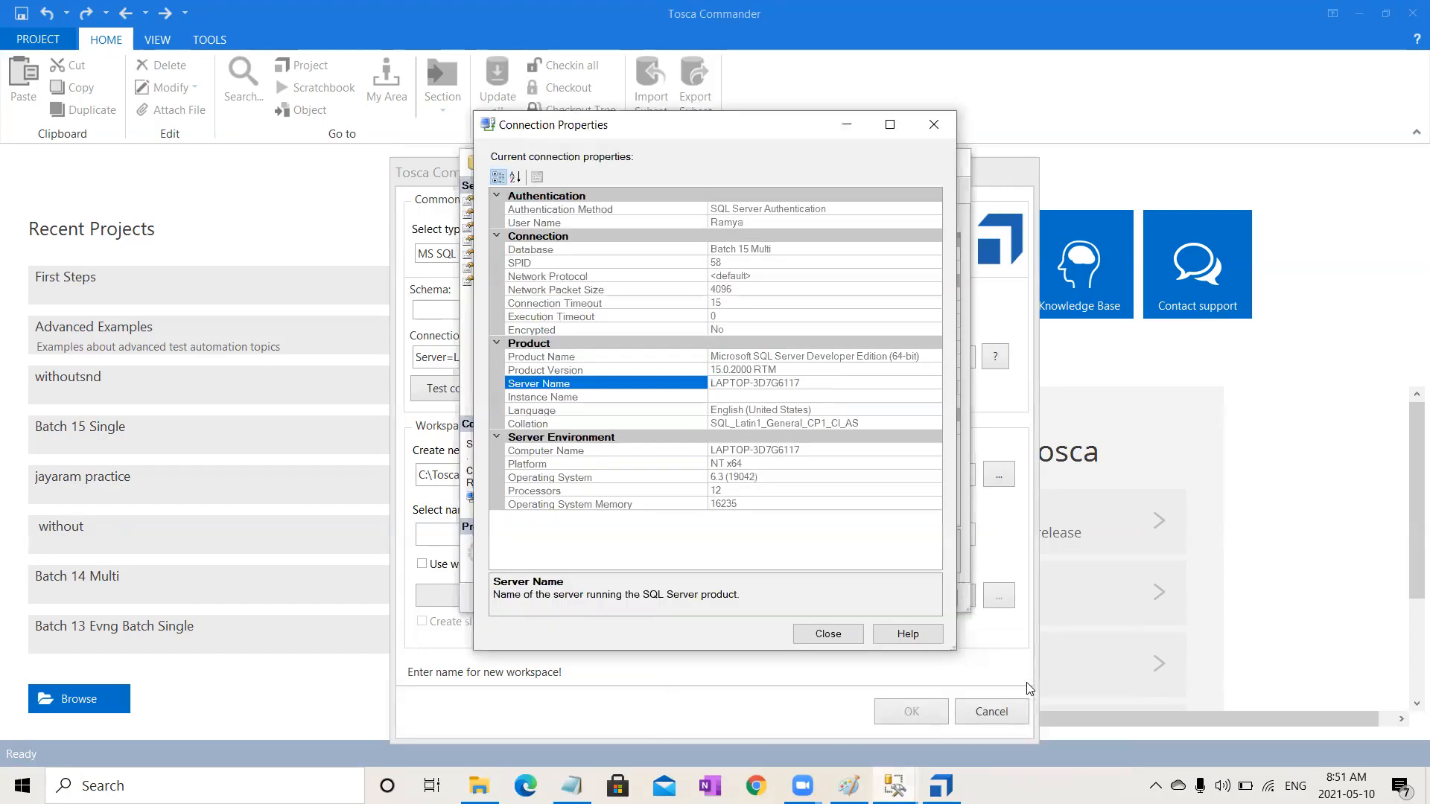
{"action": "left_click", "coordinate": [780, 248]}
{"action": "left_click_drag", "start_coordinate": [765, 248], "coordinate": [700, 243]}
{"action": "key", "text": "ctrl+c"}
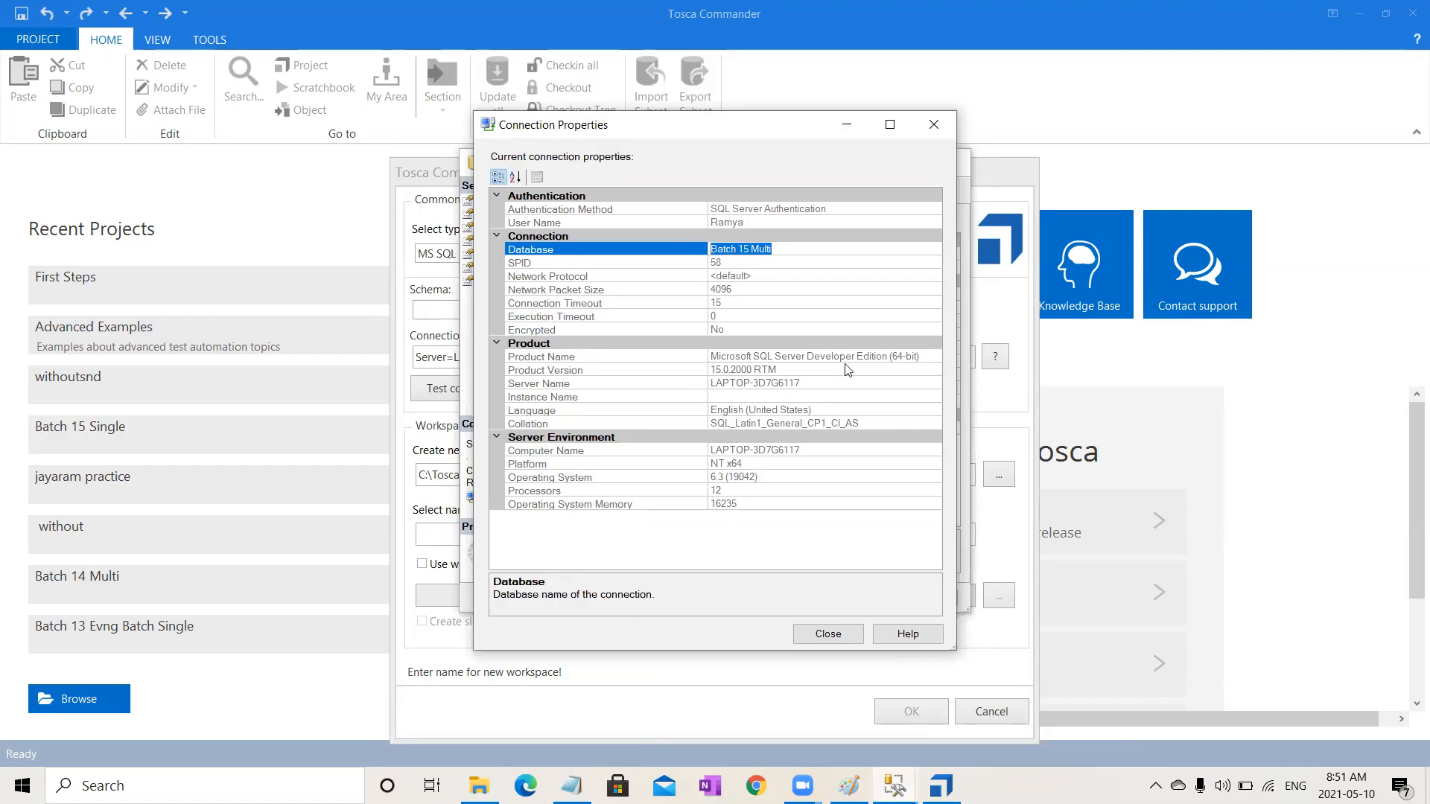
{"action": "left_click", "coordinate": [835, 634]}
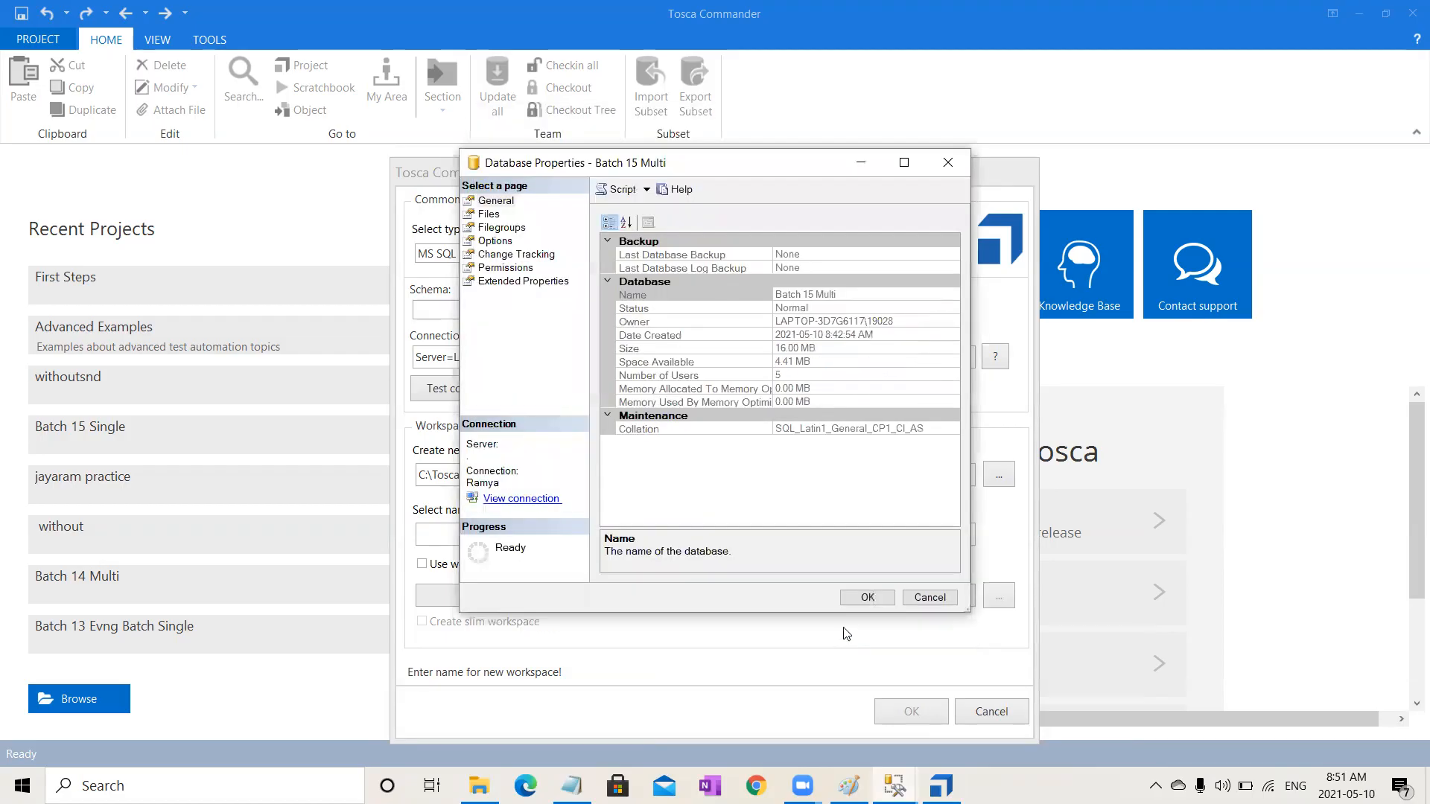
{"action": "left_click", "coordinate": [930, 598]}
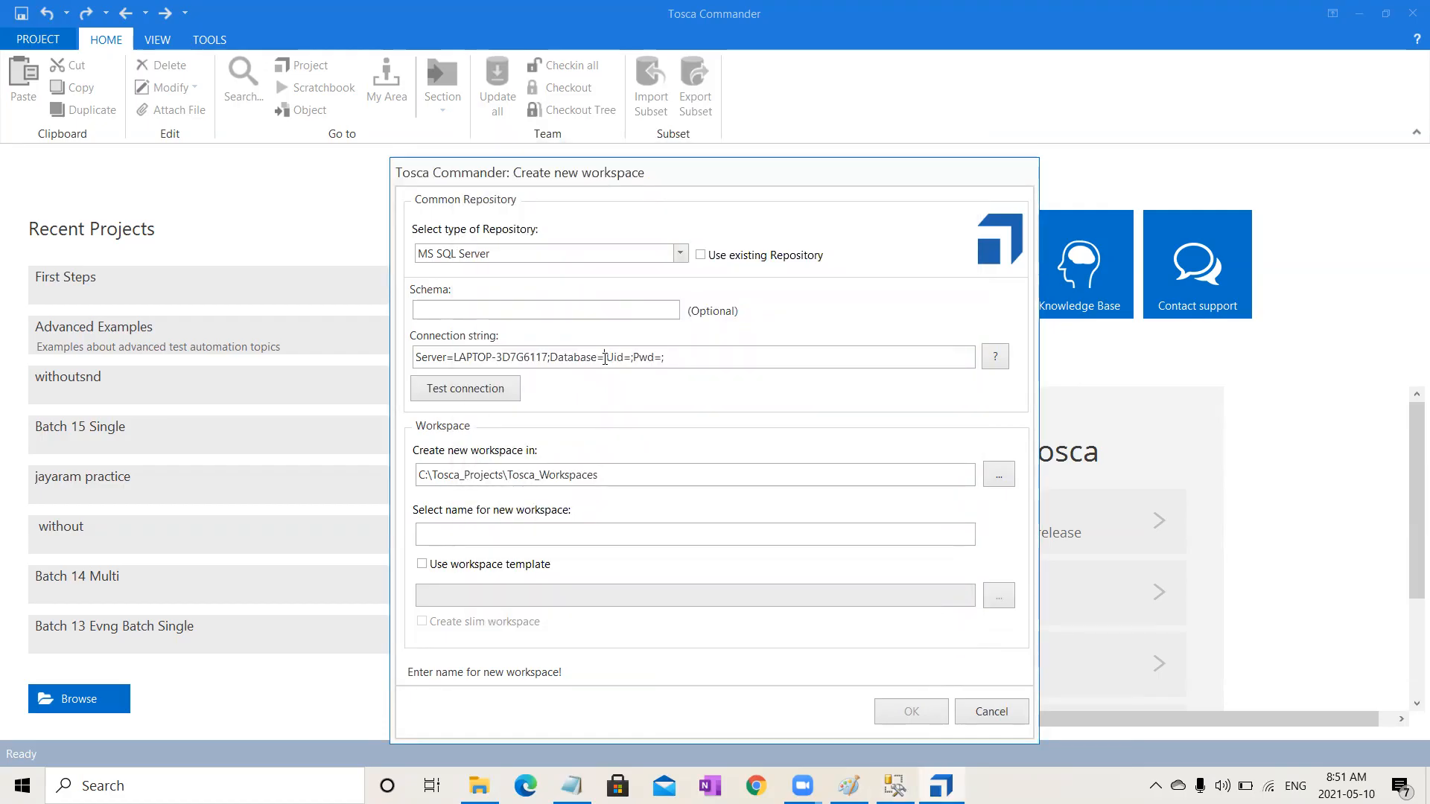
{"action": "key", "text": "ctrl+v"}
{"action": "left_click", "coordinate": [701, 356]}
{"action": "type", "text": "Ram"}
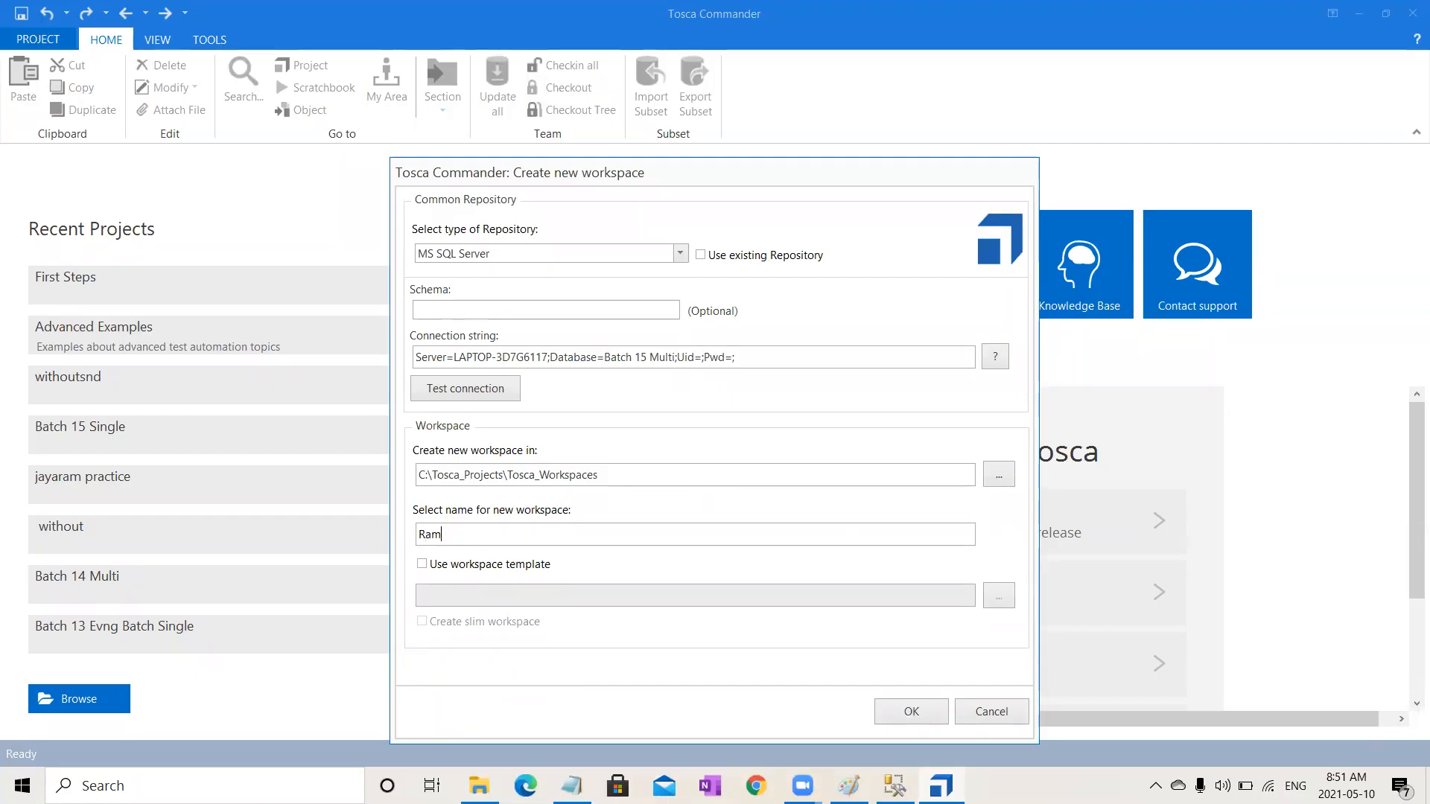
{"action": "key", "text": "BackSpace"}
{"action": "key", "text": "BackSpace"}
{"action": "key", "text": "BackSpace"}
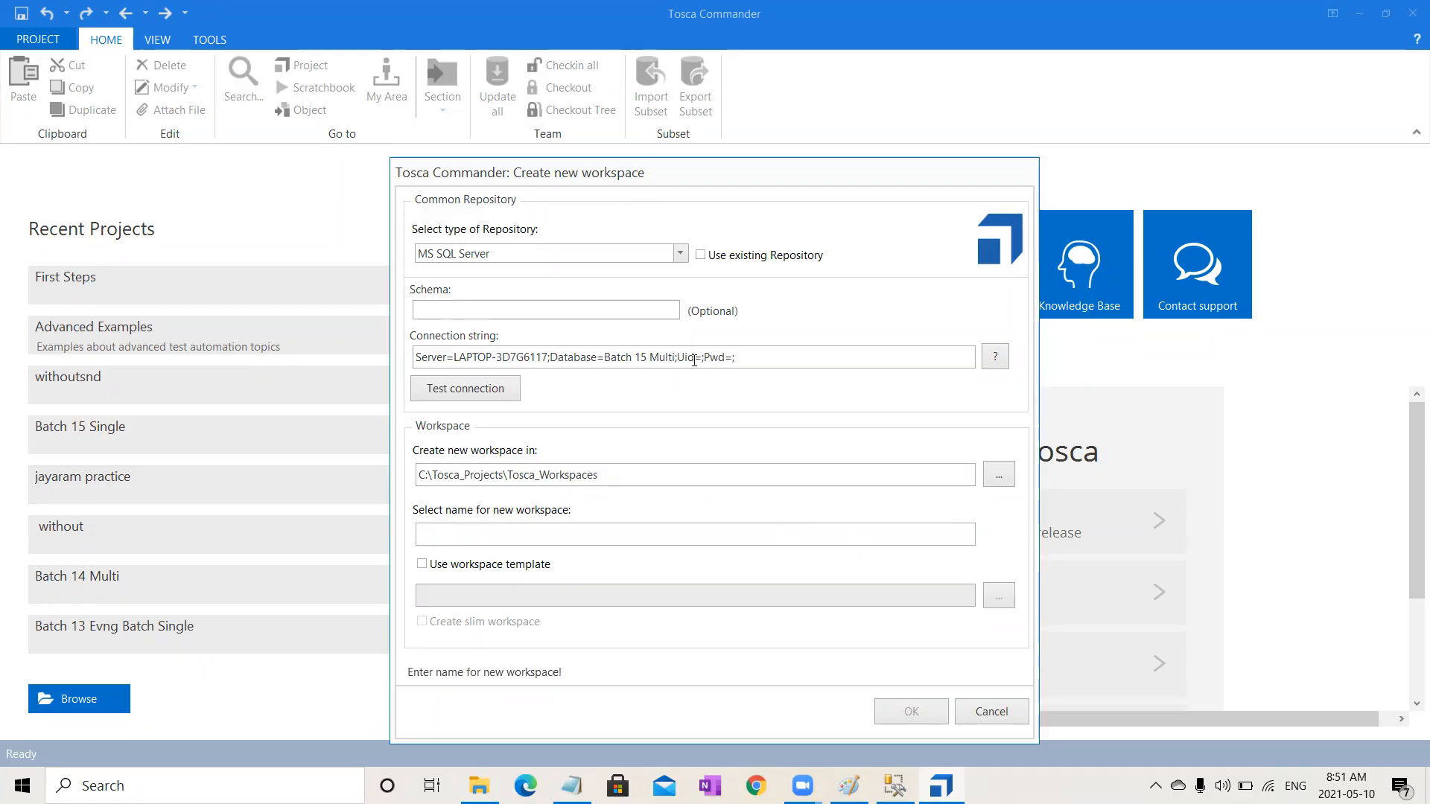
Step: Enter the new login's name after Uid= in the connection string and test the connection
{"action": "left_click", "coordinate": [700, 356]}
{"action": "type", "text": "Ramya"}
{"action": "left_click", "coordinate": [497, 390]}
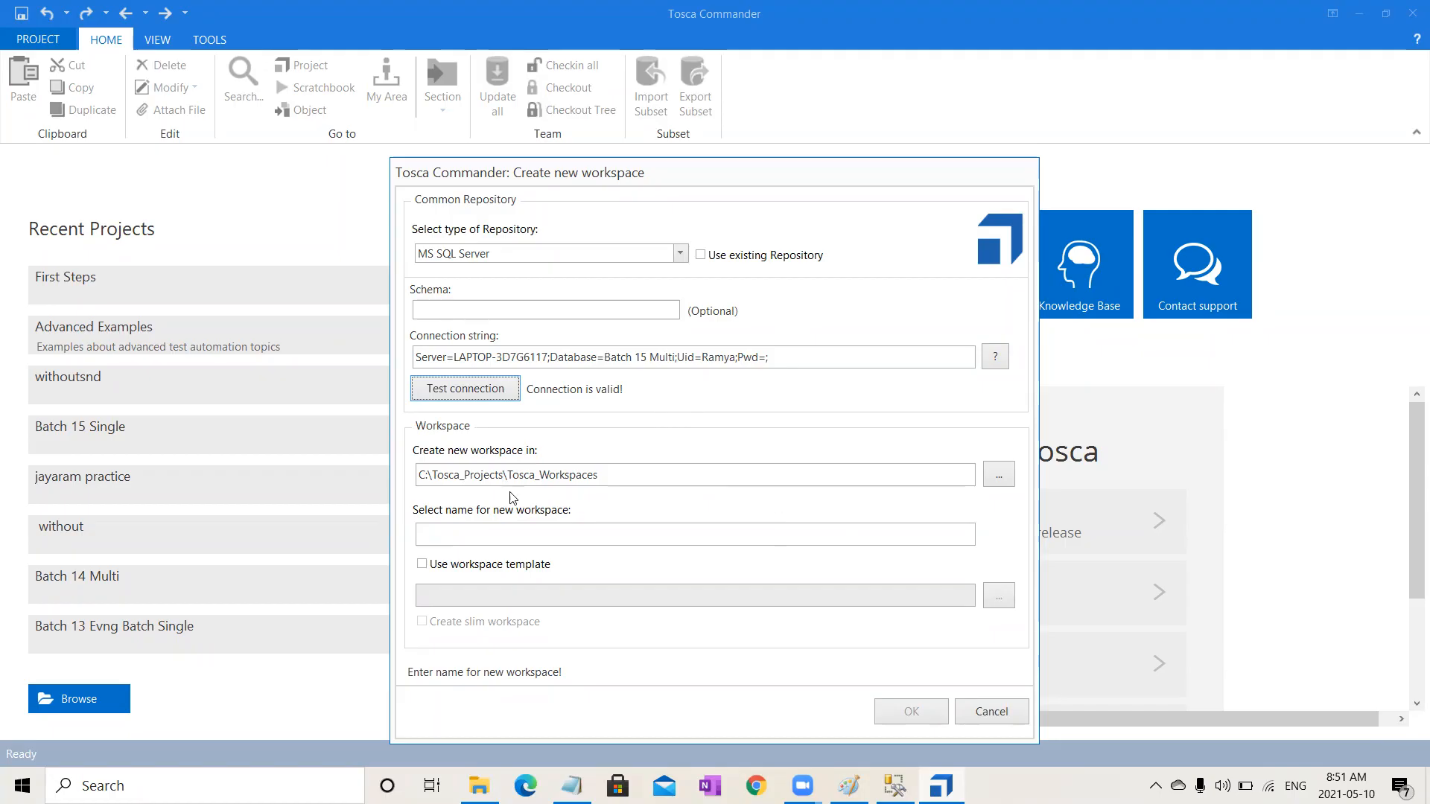
{"action": "left_click", "coordinate": [549, 534]}
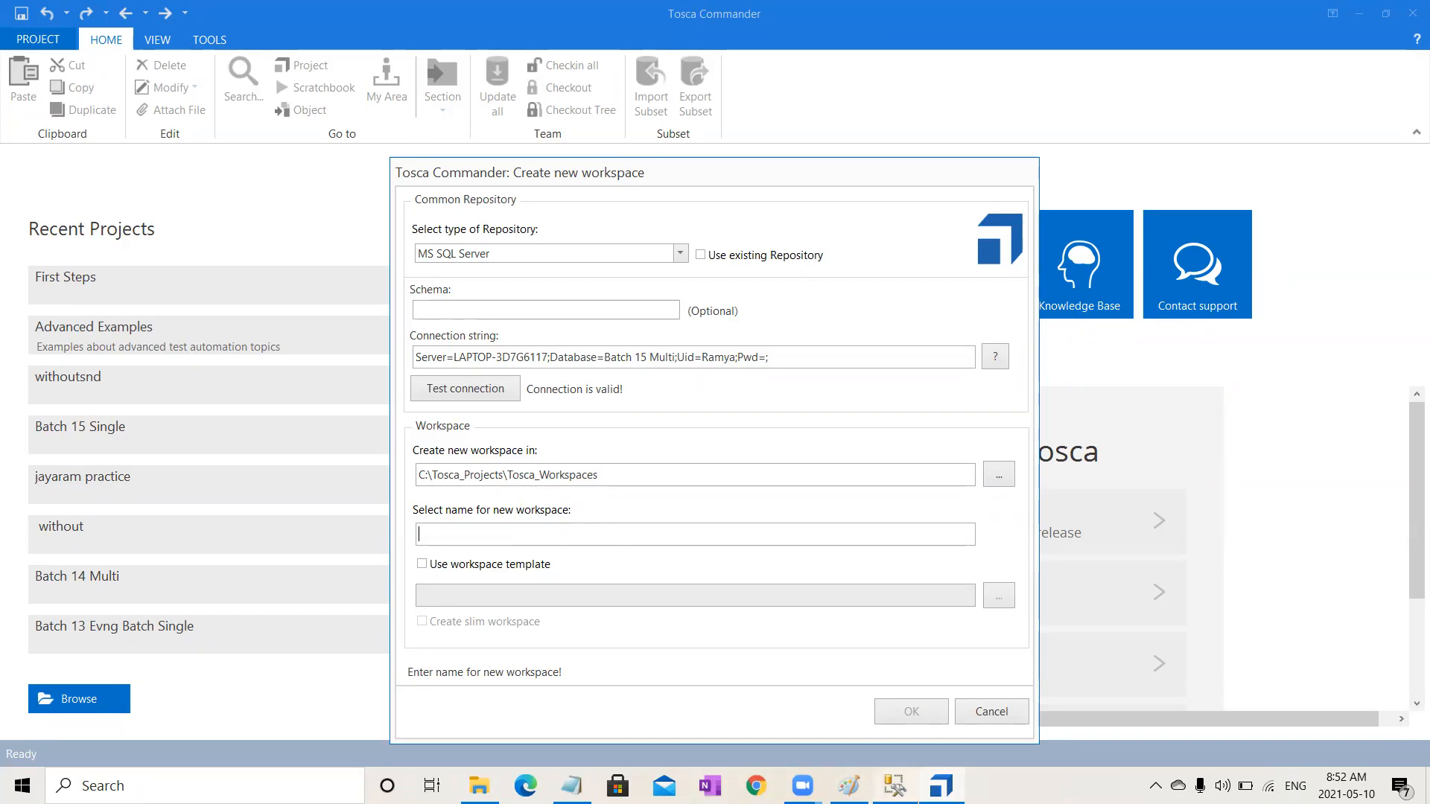
Step: Name the new workspace Batch 15 Multi and enable the workspace template option
{"action": "mouse_move", "coordinate": [895, 786]}
{"action": "left_click", "coordinate": [682, 533]}
{"action": "type", "text": "Batch 15"}
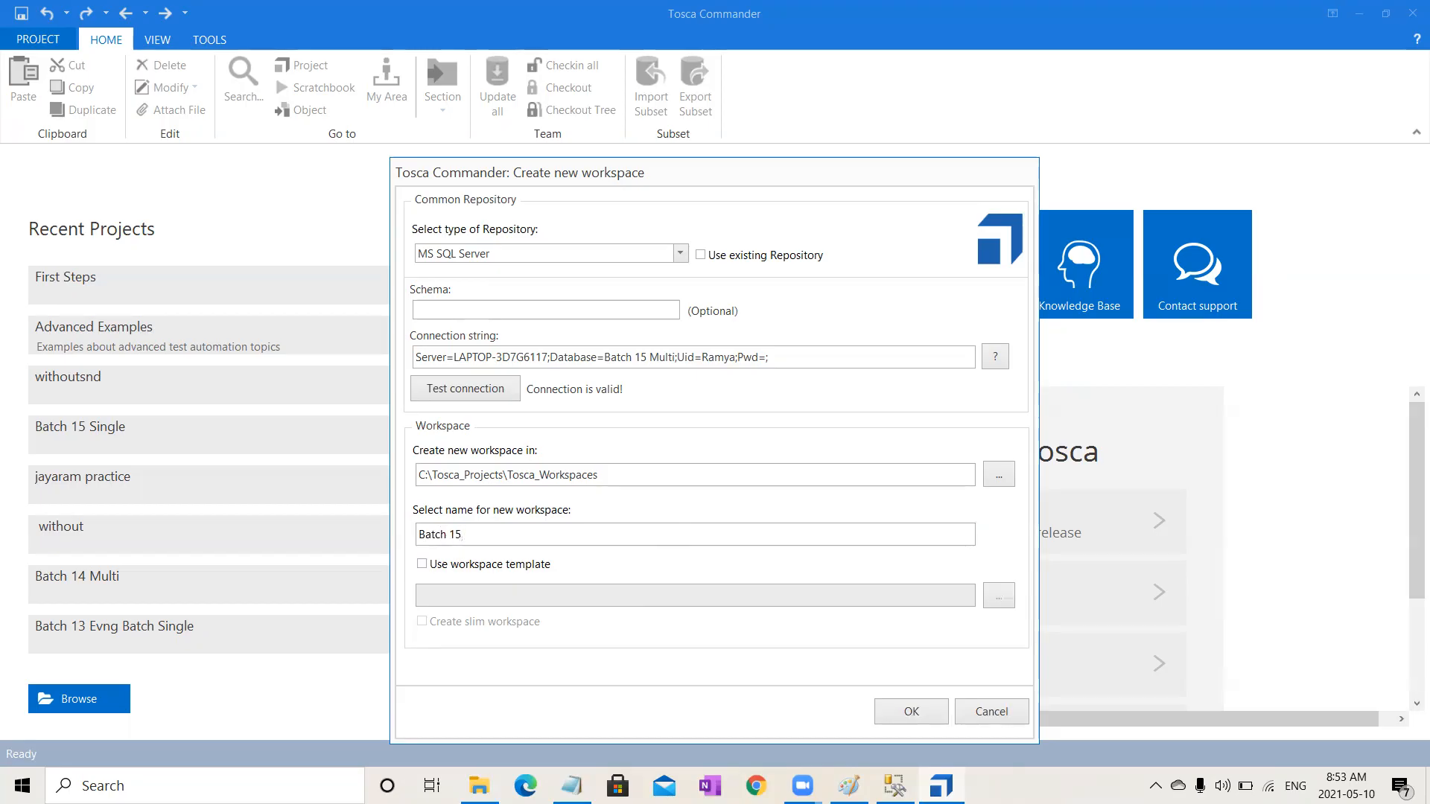
{"action": "type", "text": " Multi"}
{"action": "left_click", "coordinate": [421, 565]}
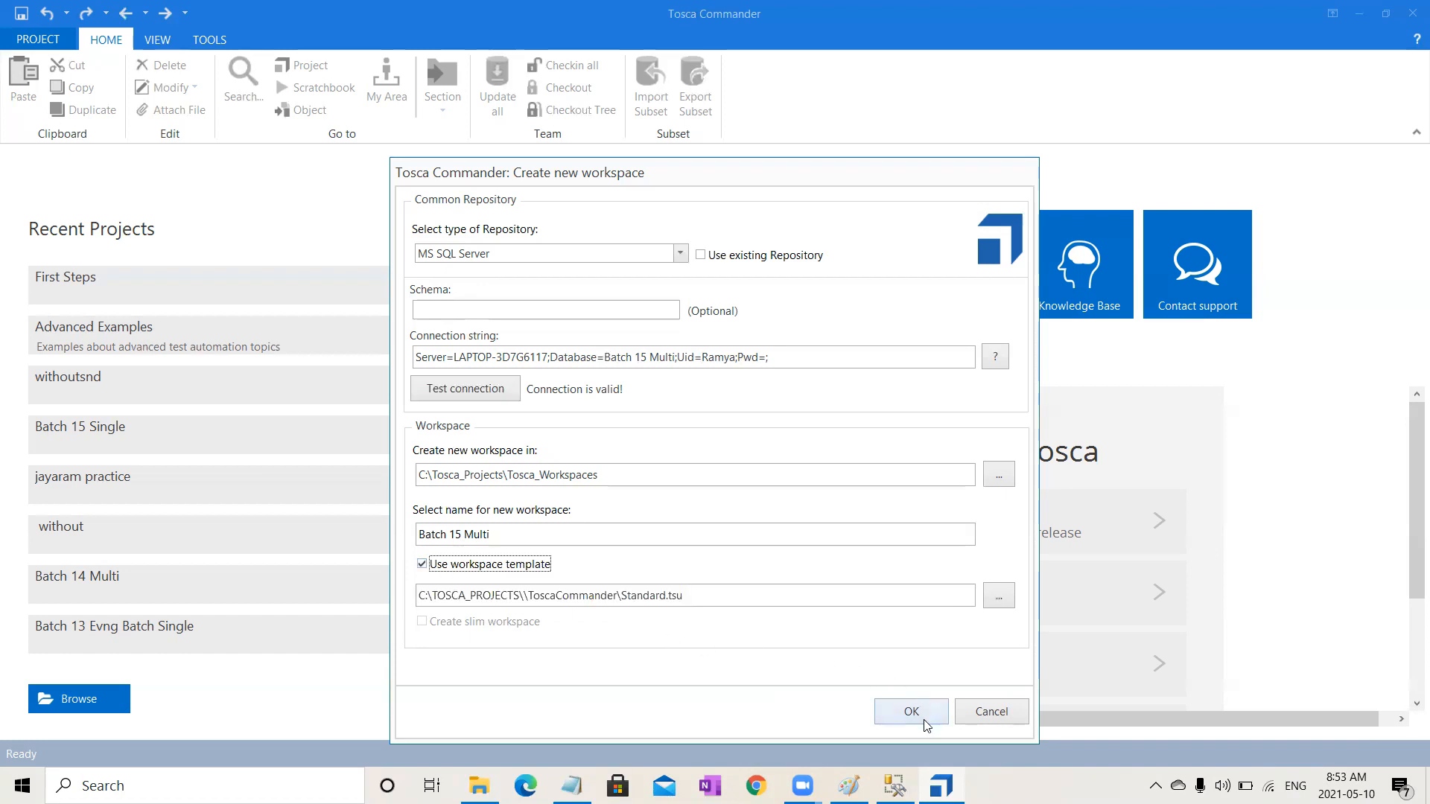
Step: Copy the whole connection string and paste it into Notepad for later reuse, then return to the workspace dialog
{"action": "left_click", "coordinate": [785, 357]}
{"action": "key", "text": "ctrl+a"}
{"action": "key", "text": "ctrl+c"}
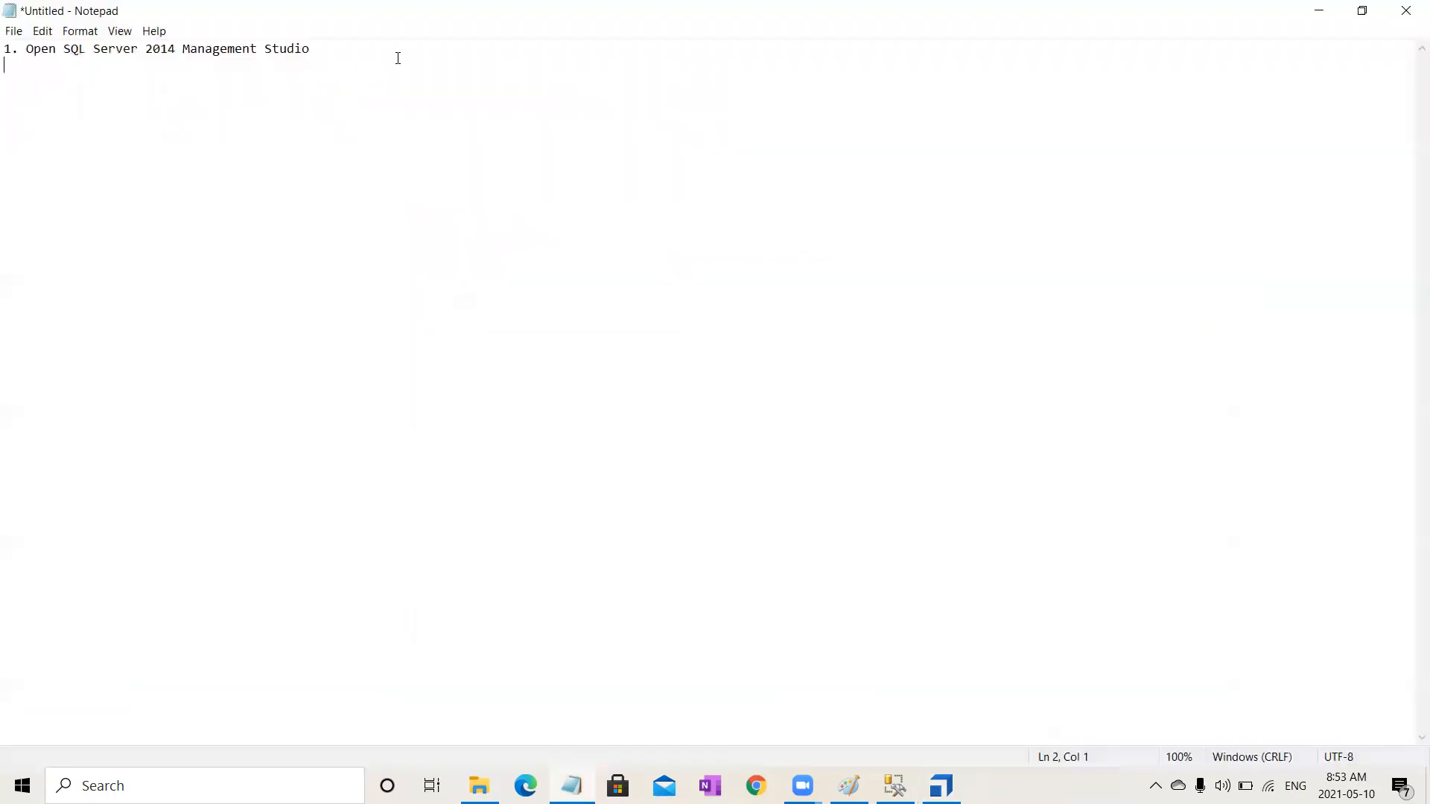
{"action": "key", "text": "Return"}
{"action": "key", "text": "Return"}
{"action": "key", "text": "ctrl+v"}
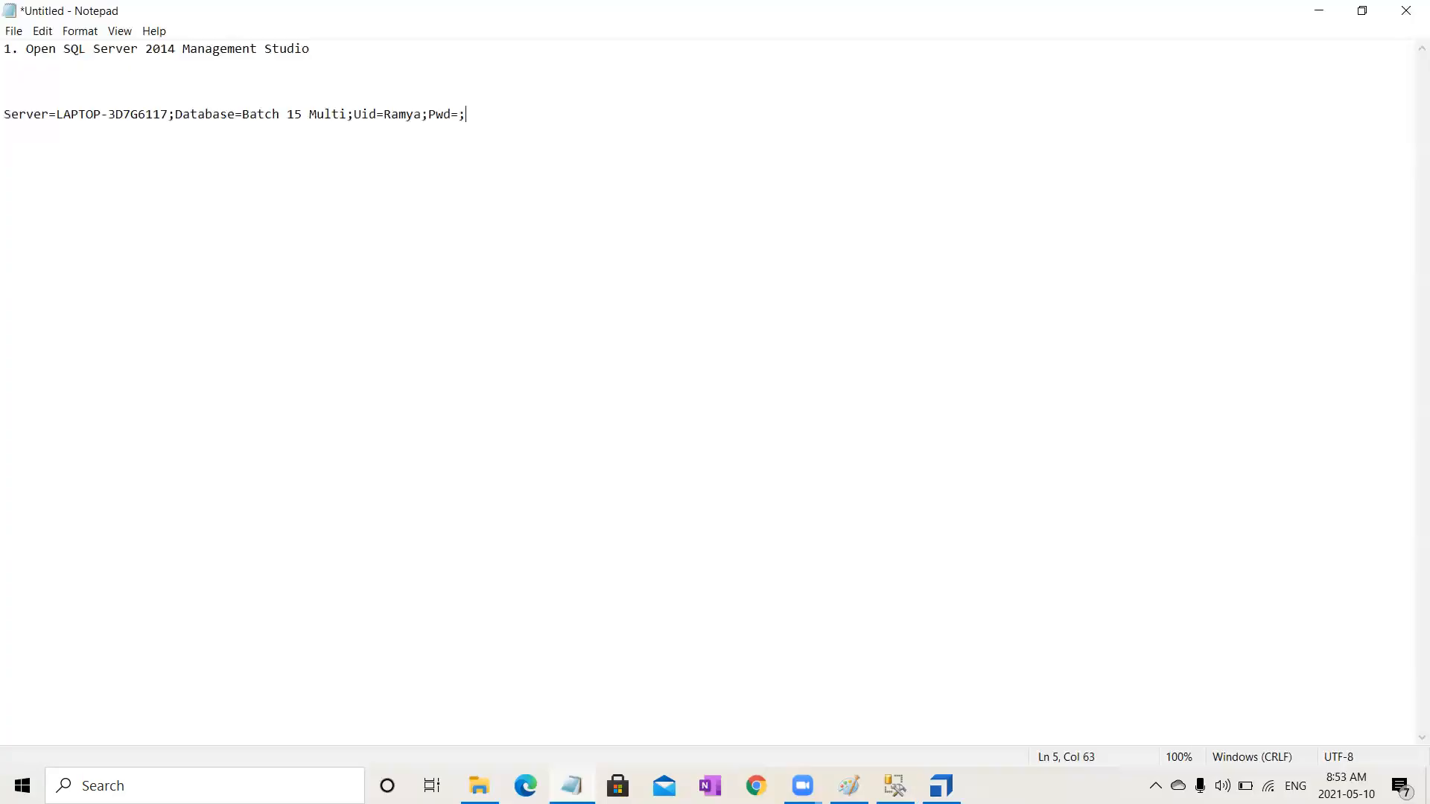
{"action": "left_click", "coordinate": [1322, 8]}
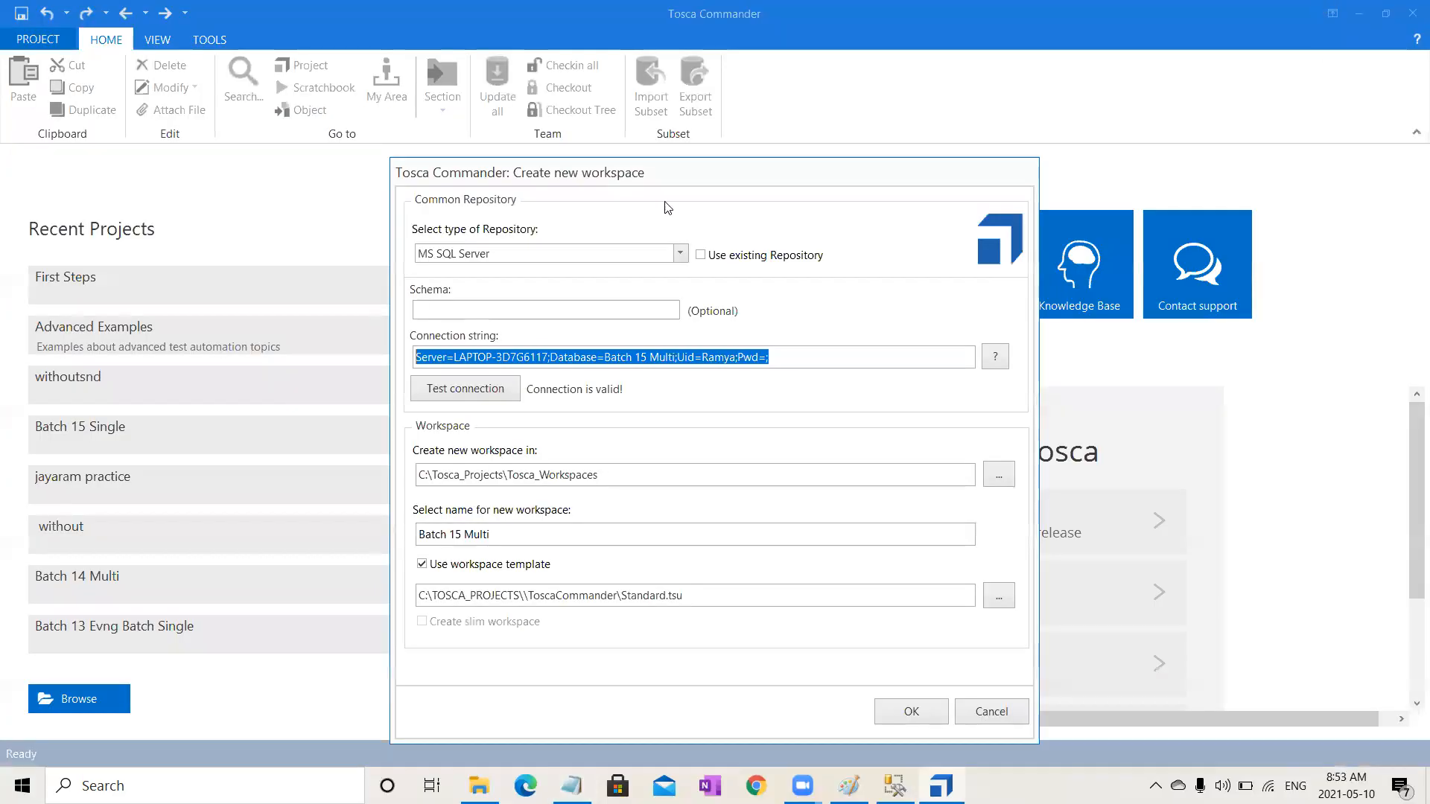
Step: Create the Batch 15 Multi workspace, log in as Admin, and browse the TestCases folders
{"action": "left_click", "coordinate": [899, 717]}
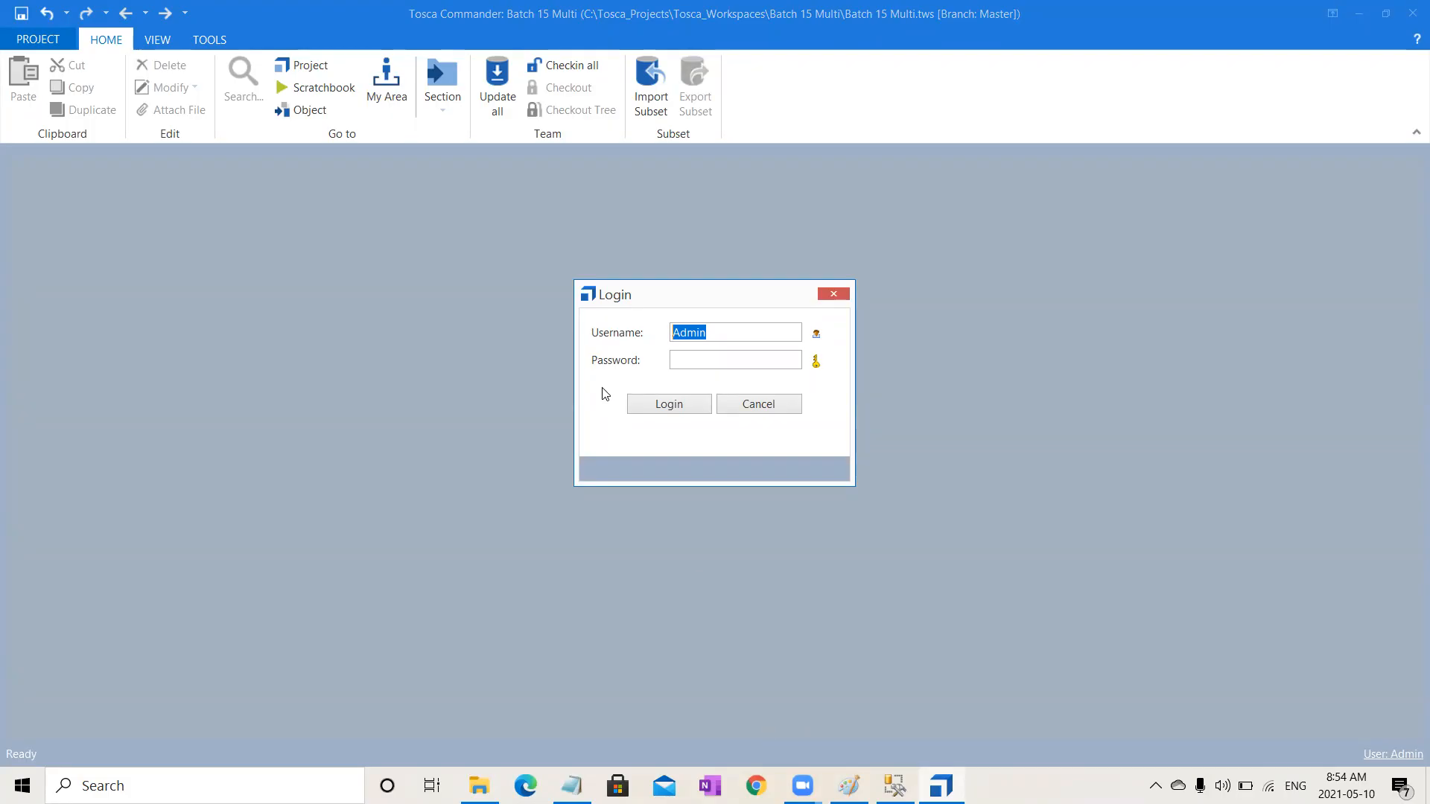
{"action": "left_click", "coordinate": [666, 410]}
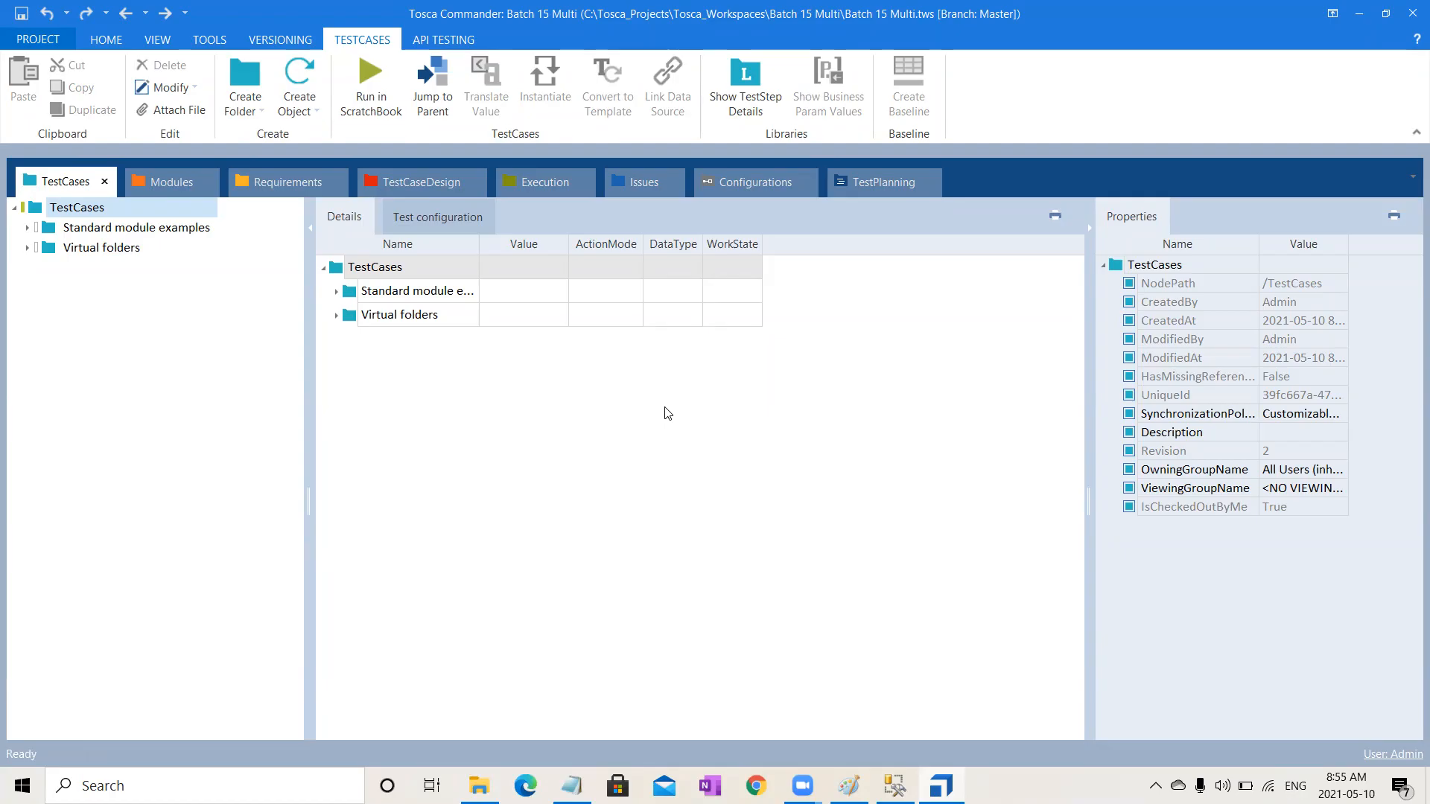
{"action": "left_click", "coordinate": [116, 37]}
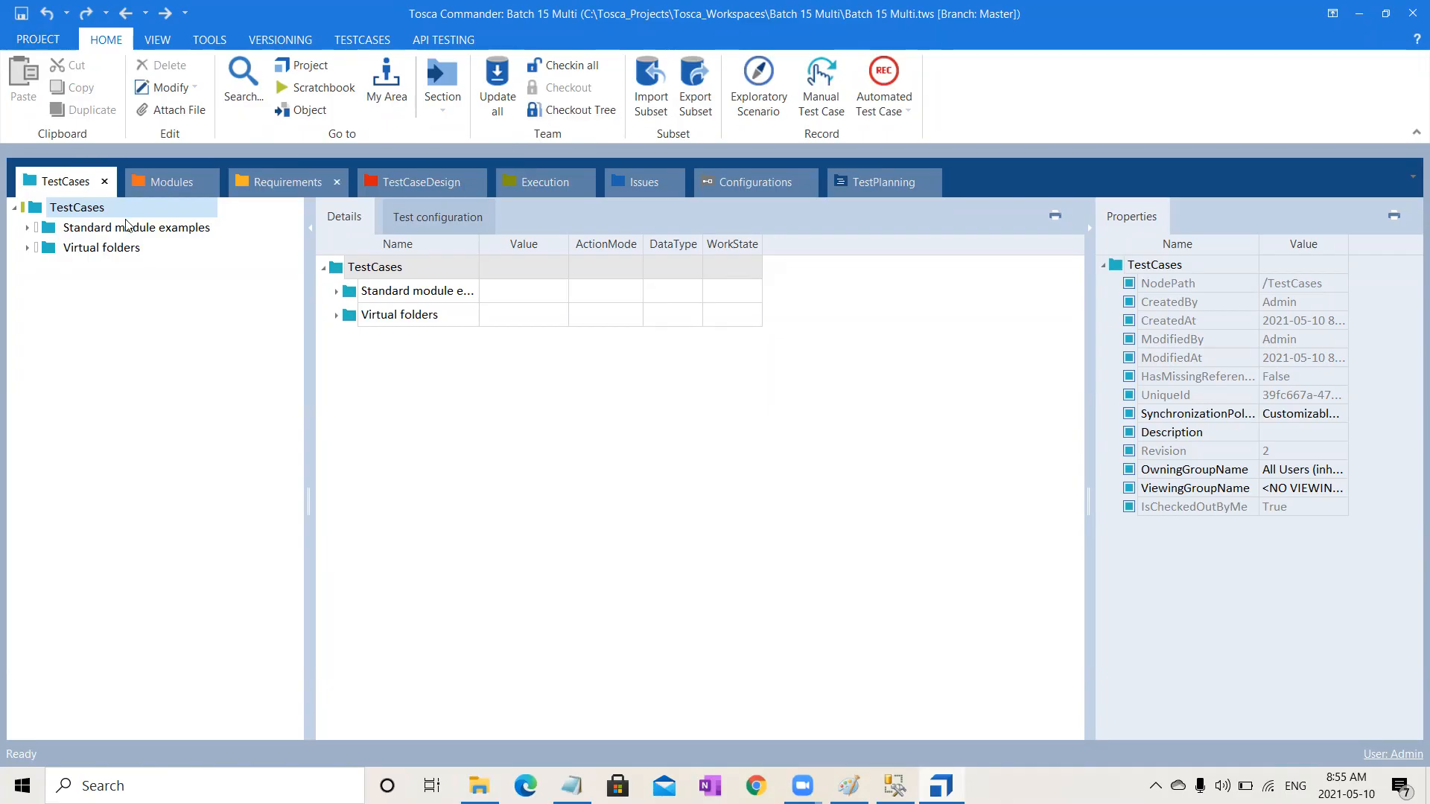
{"action": "left_click", "coordinate": [82, 249]}
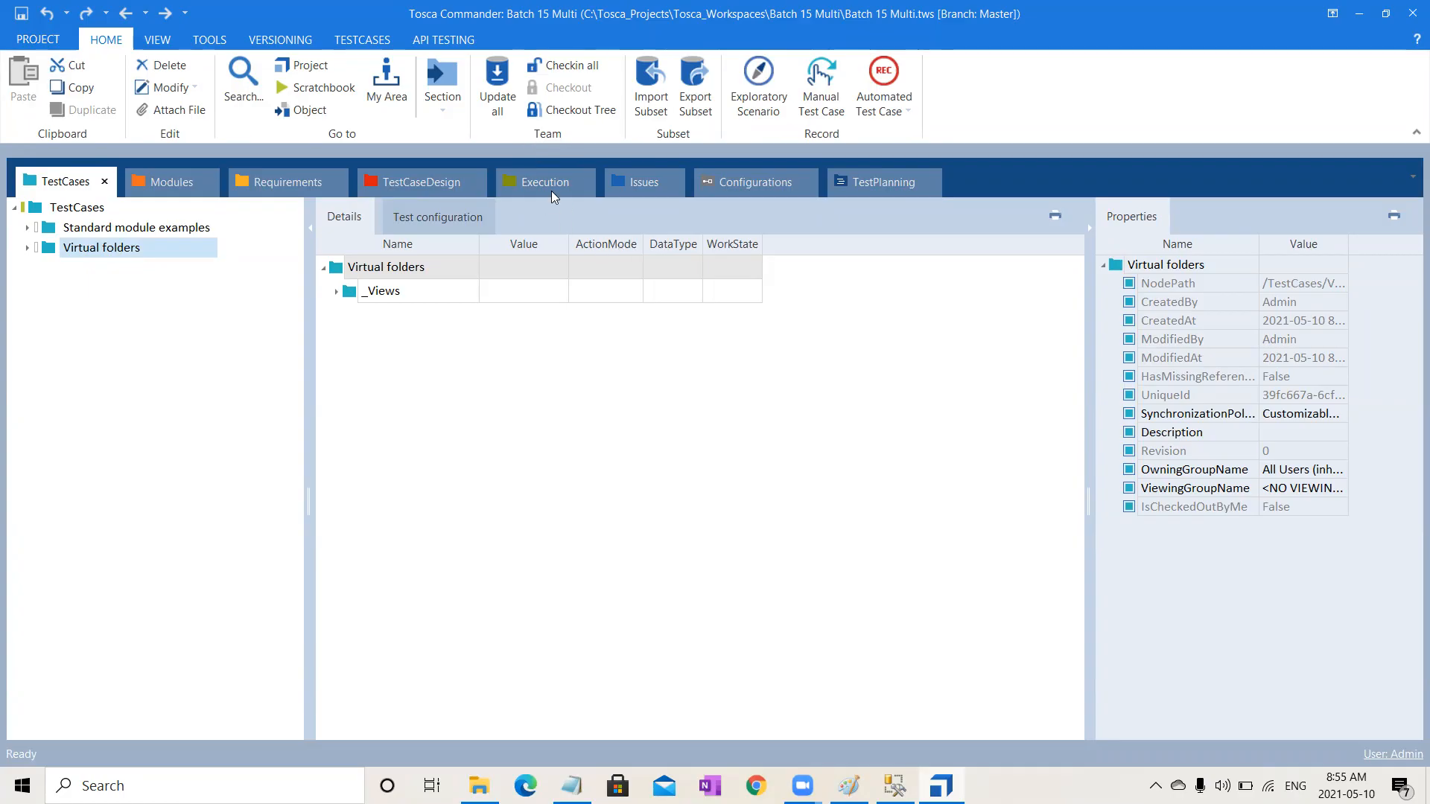
Step: Close the workspace, checking in all checked-out objects
{"action": "left_click", "coordinate": [40, 44]}
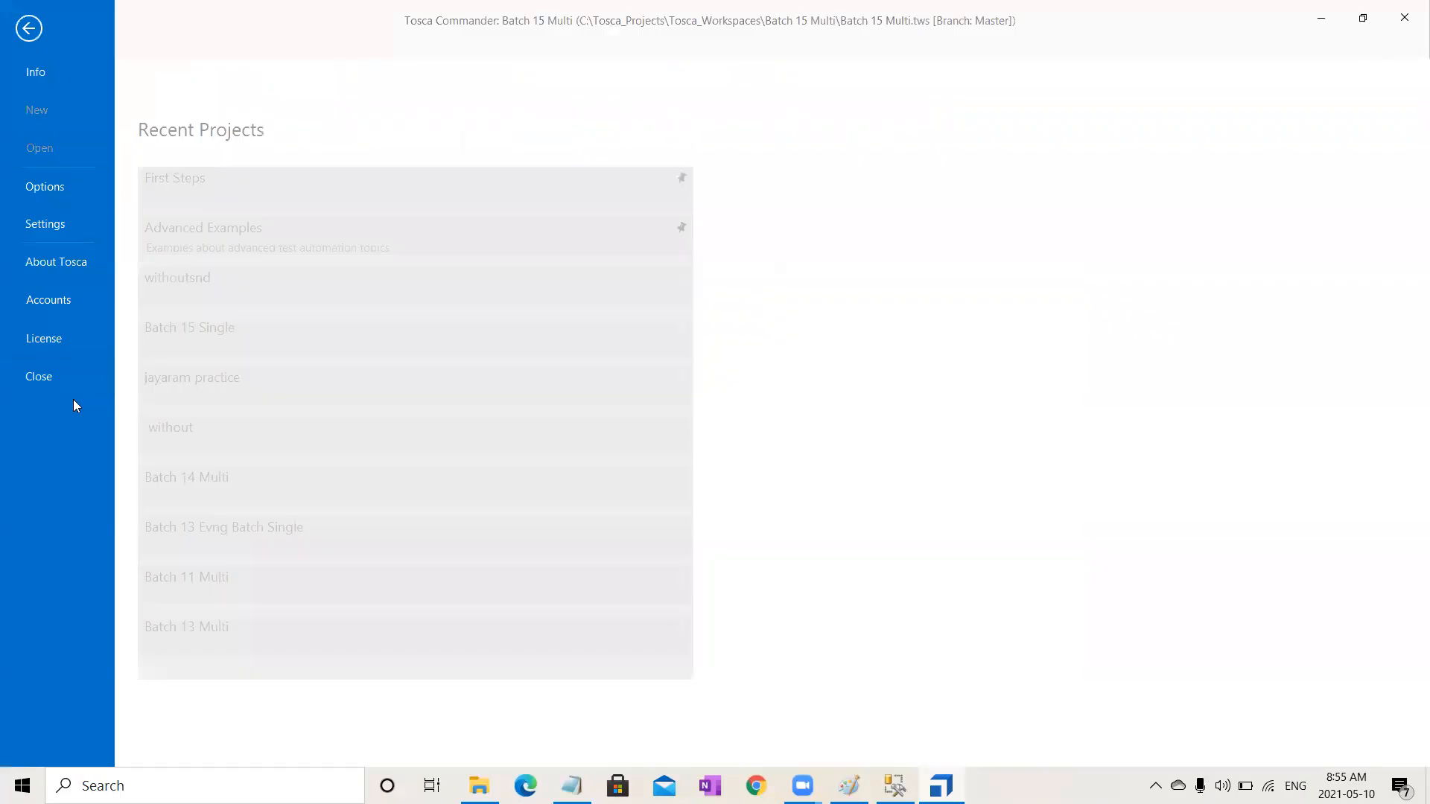
{"action": "left_click", "coordinate": [64, 375]}
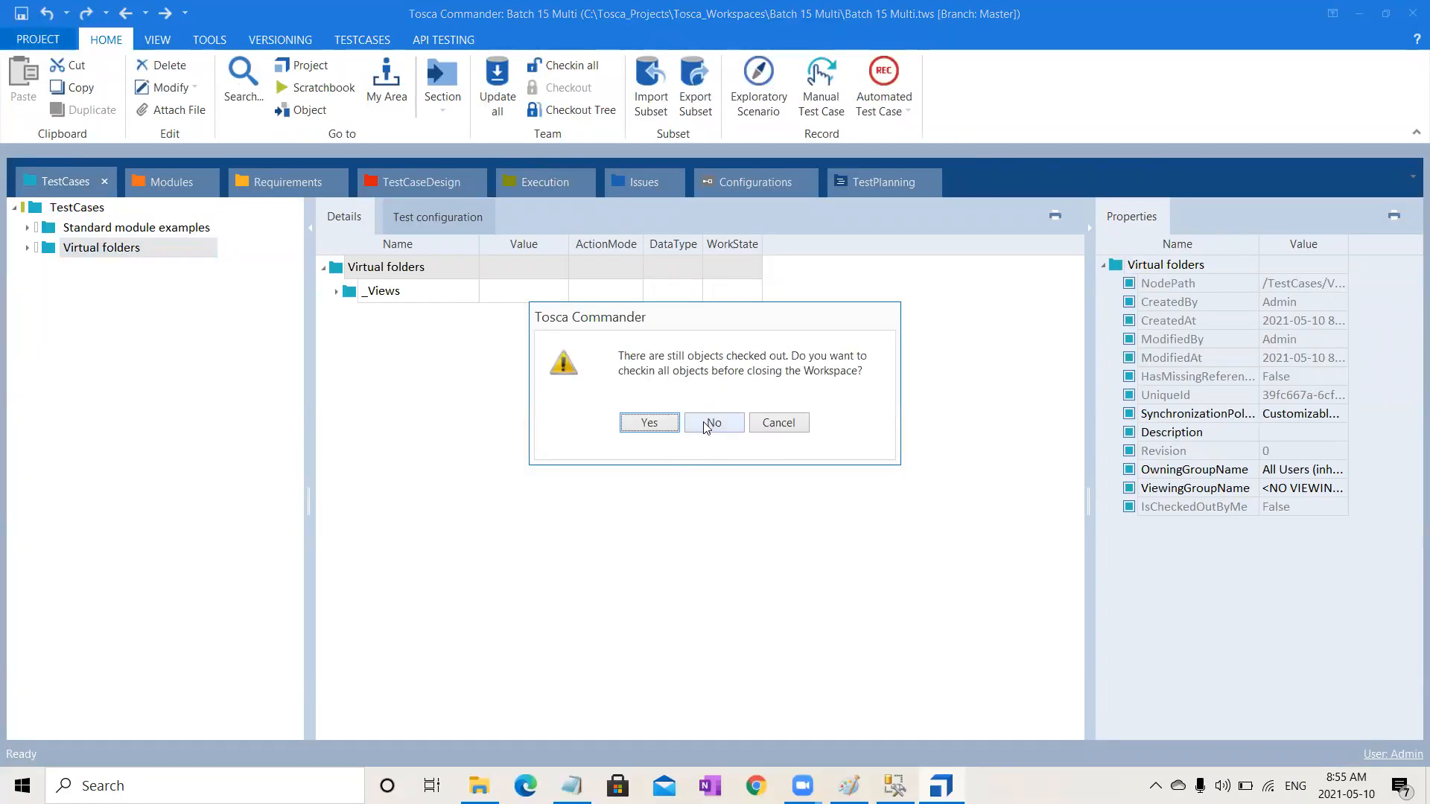
{"action": "left_click", "coordinate": [648, 422]}
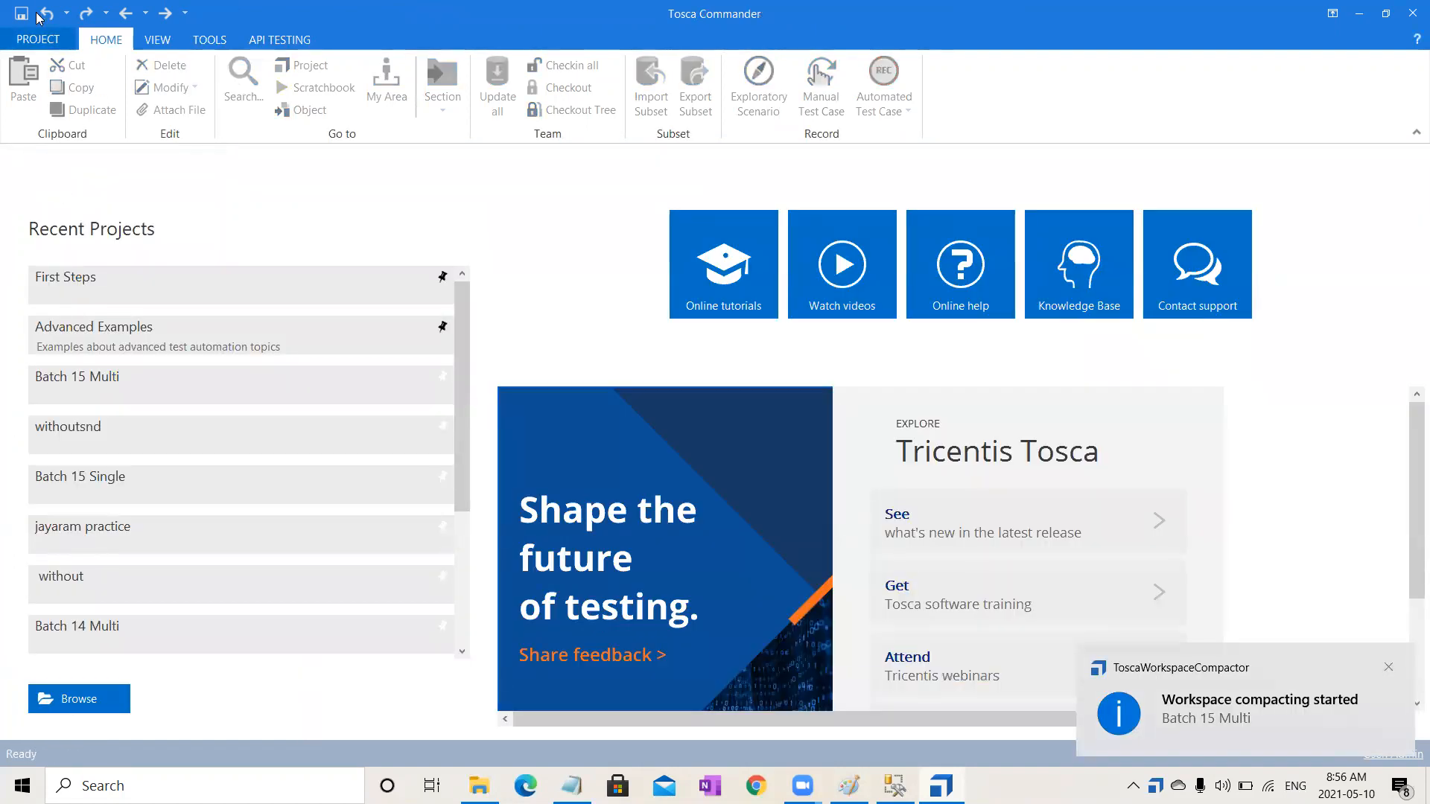
Step: Start a new workspace and choose MS SQL Server as the repository type
{"action": "left_click", "coordinate": [30, 37]}
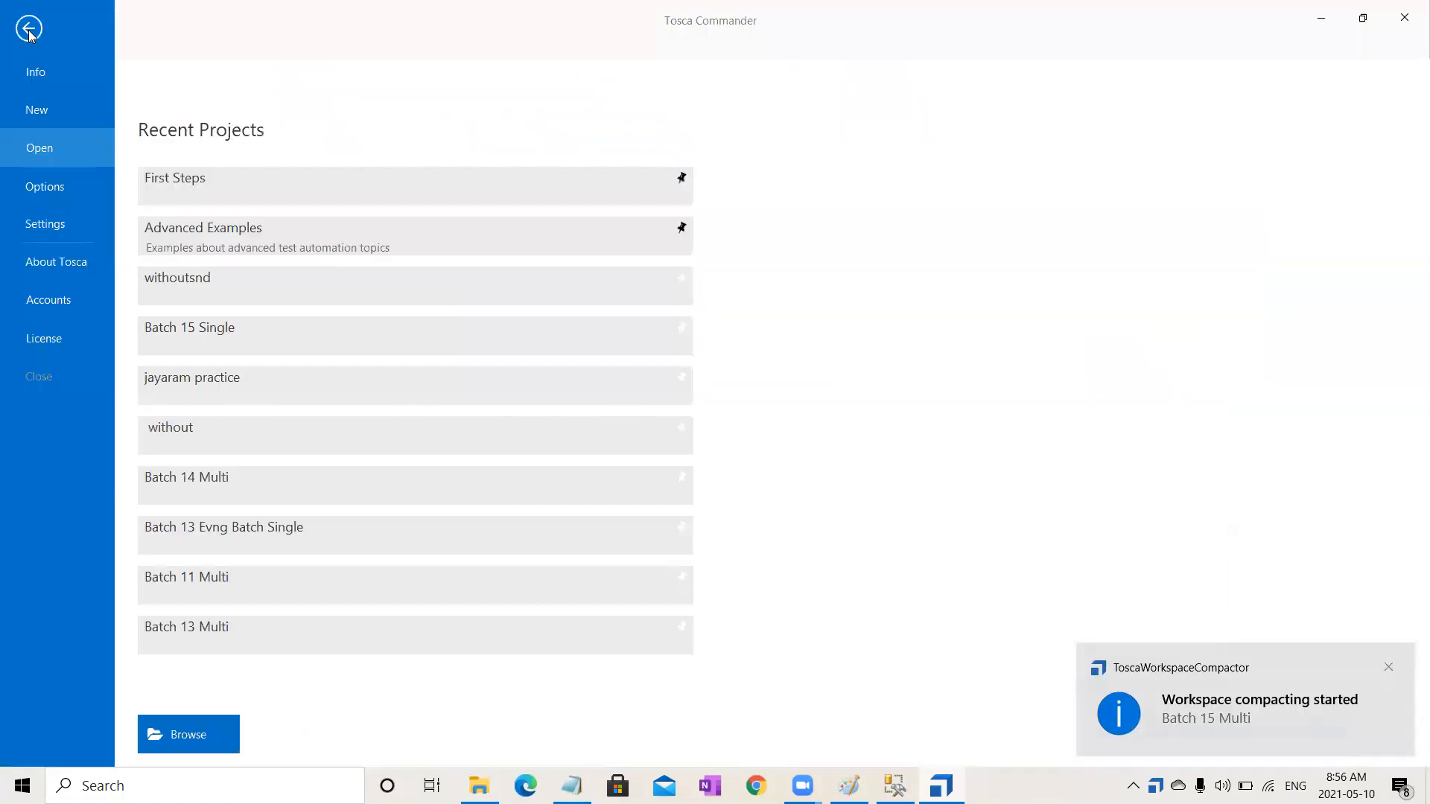
{"action": "left_click", "coordinate": [41, 100]}
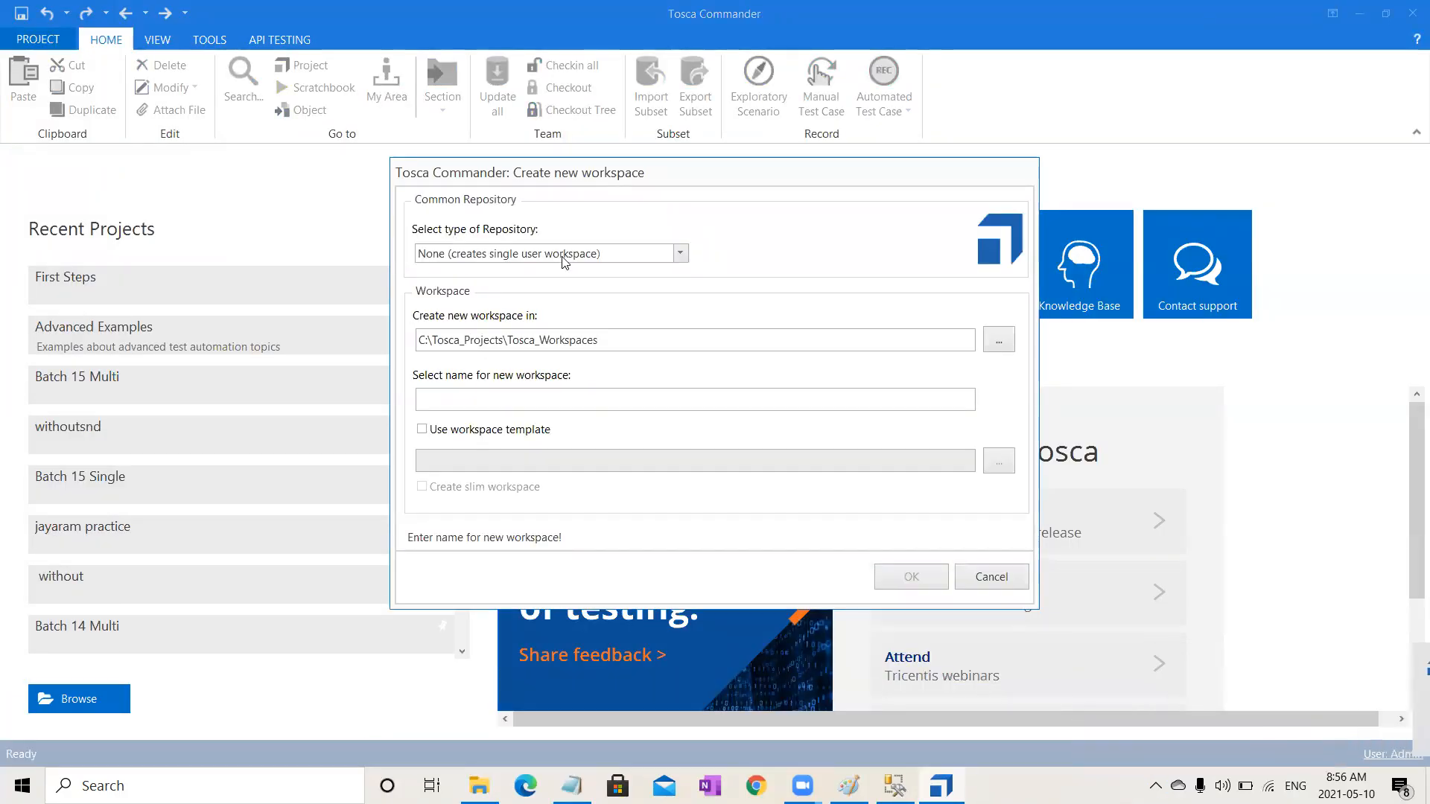
{"action": "left_click", "coordinate": [566, 257]}
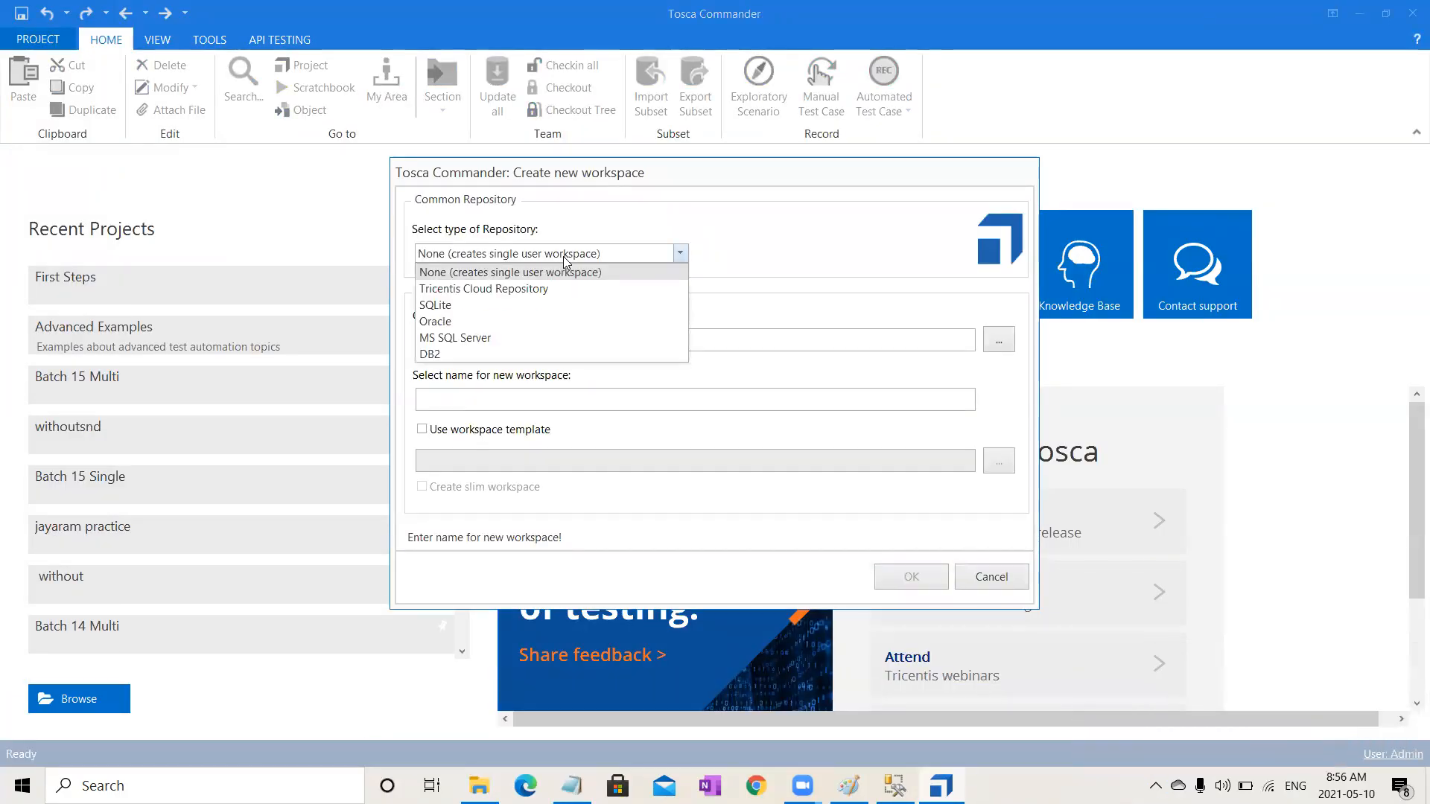
{"action": "left_click", "coordinate": [488, 338]}
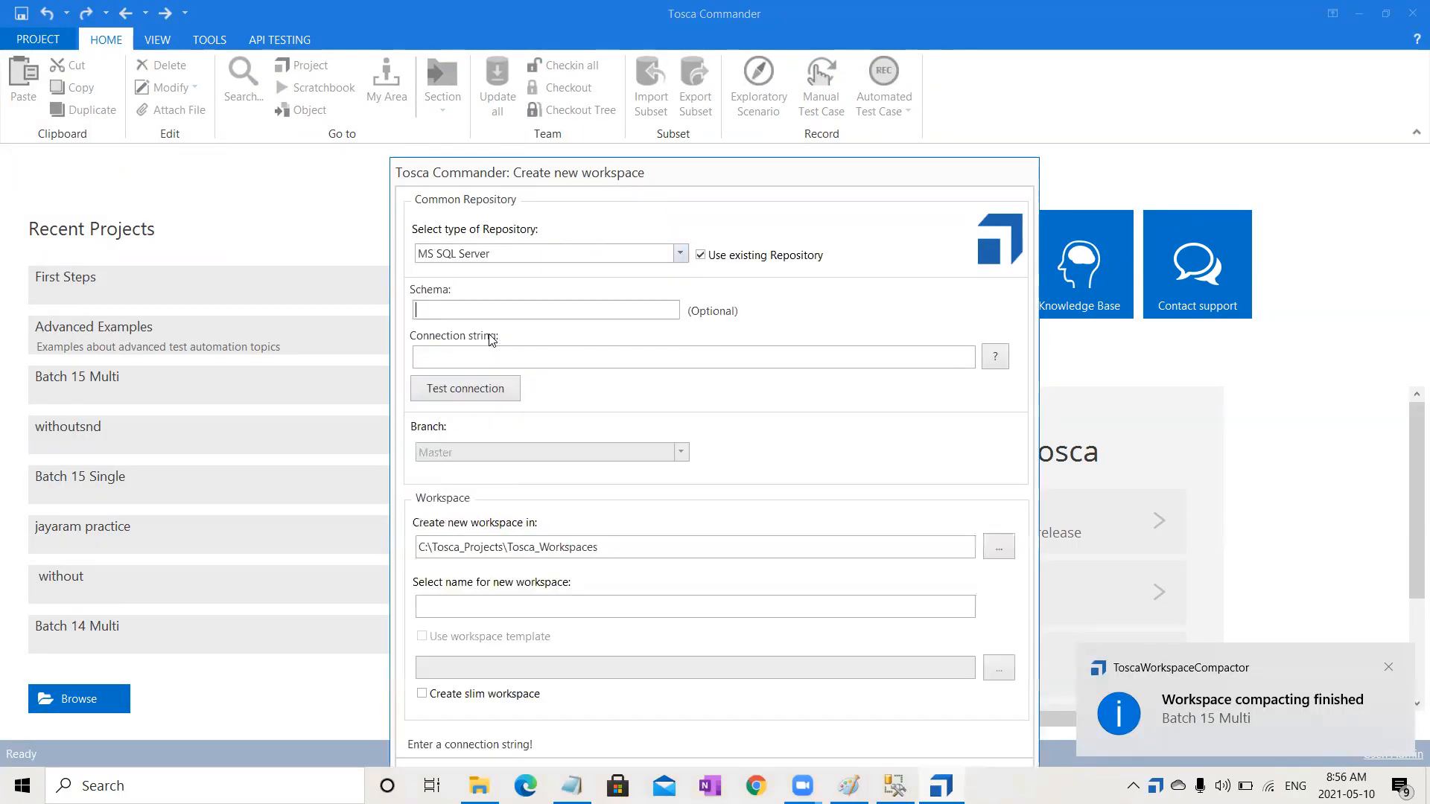
Step: Paste the saved connection string and test the connection
{"action": "left_click", "coordinate": [596, 361]}
{"action": "key", "text": "ctrl+v"}
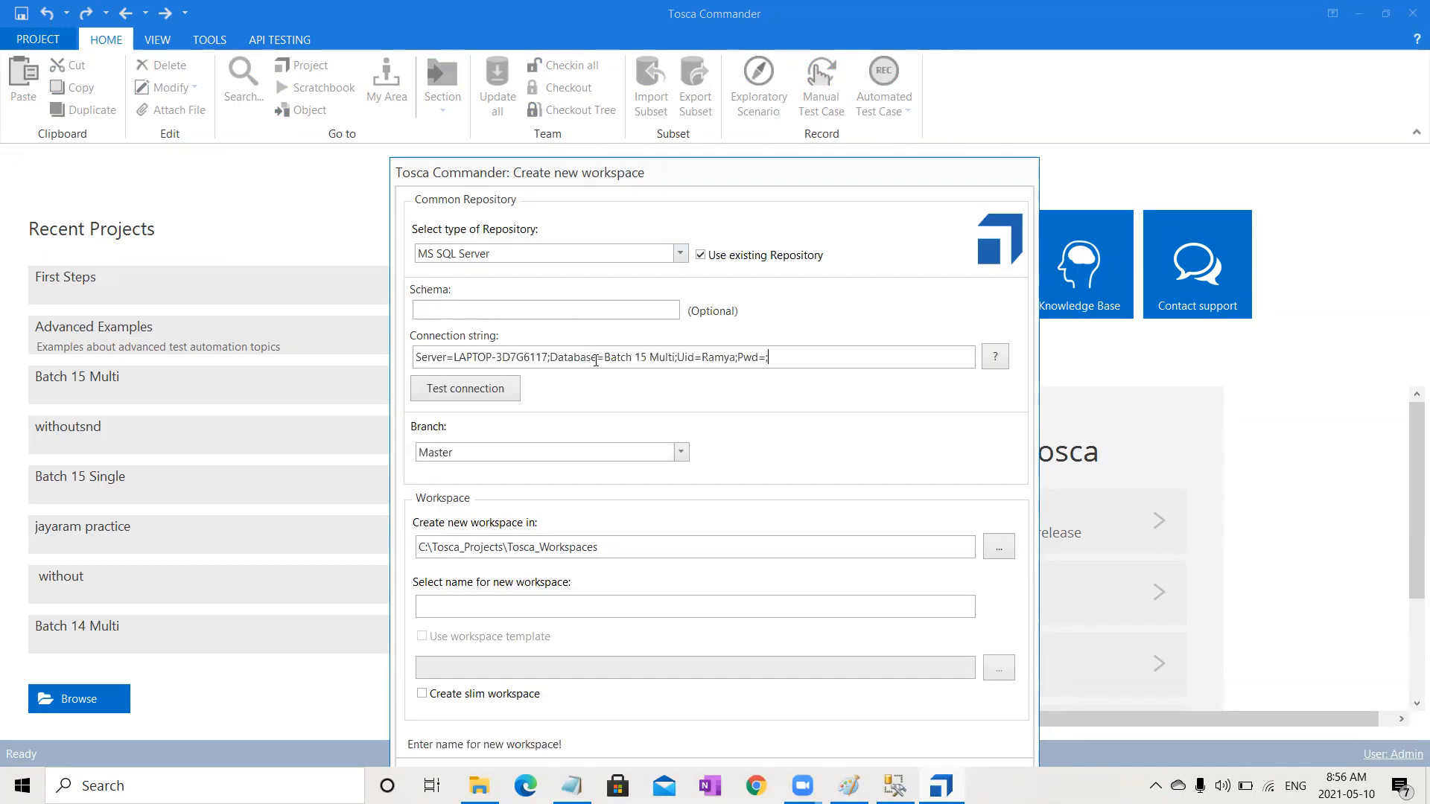
{"action": "left_click", "coordinate": [497, 391]}
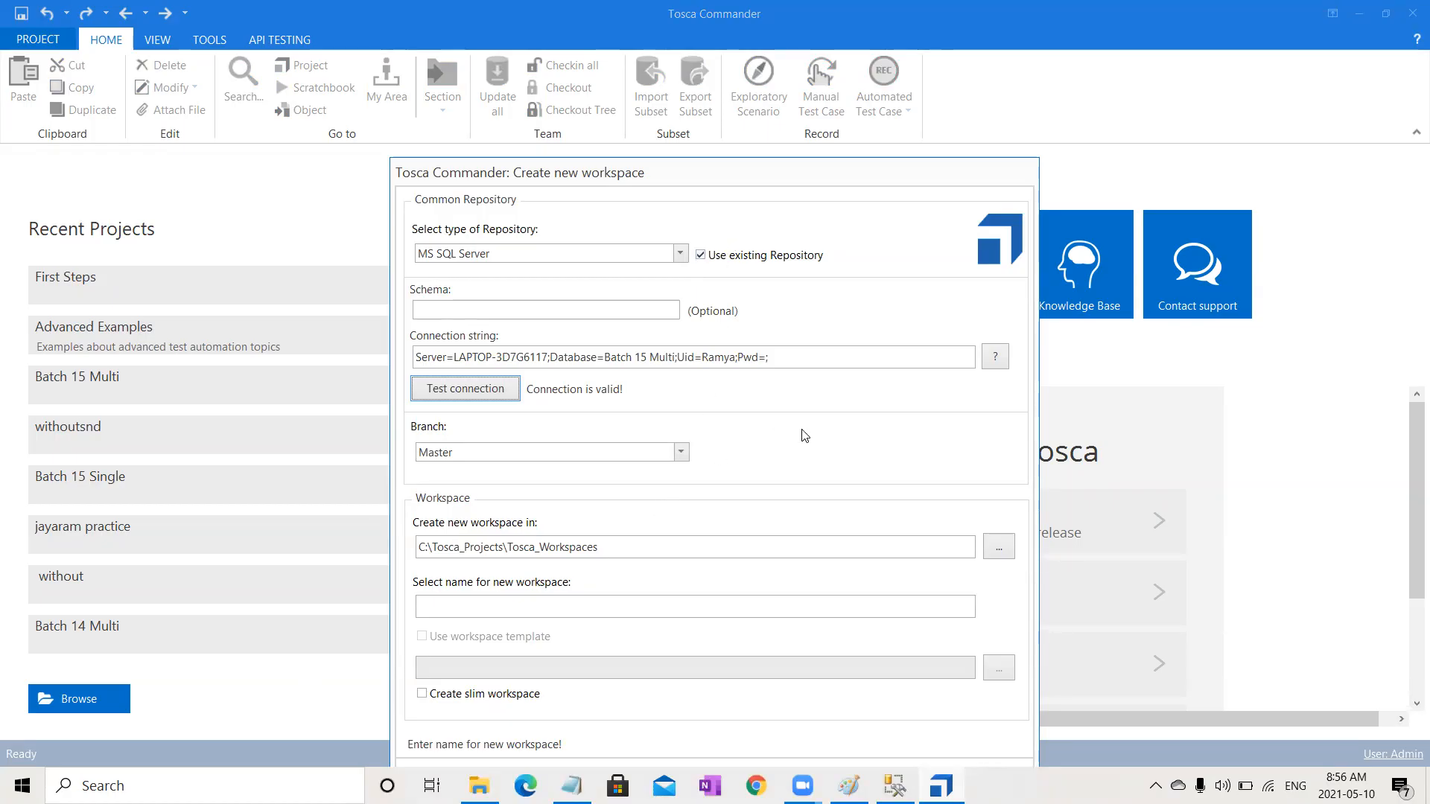
Step: Name the second workspace batch 15 multi 2
{"action": "left_click", "coordinate": [592, 610]}
{"action": "type", "text": "batch "}
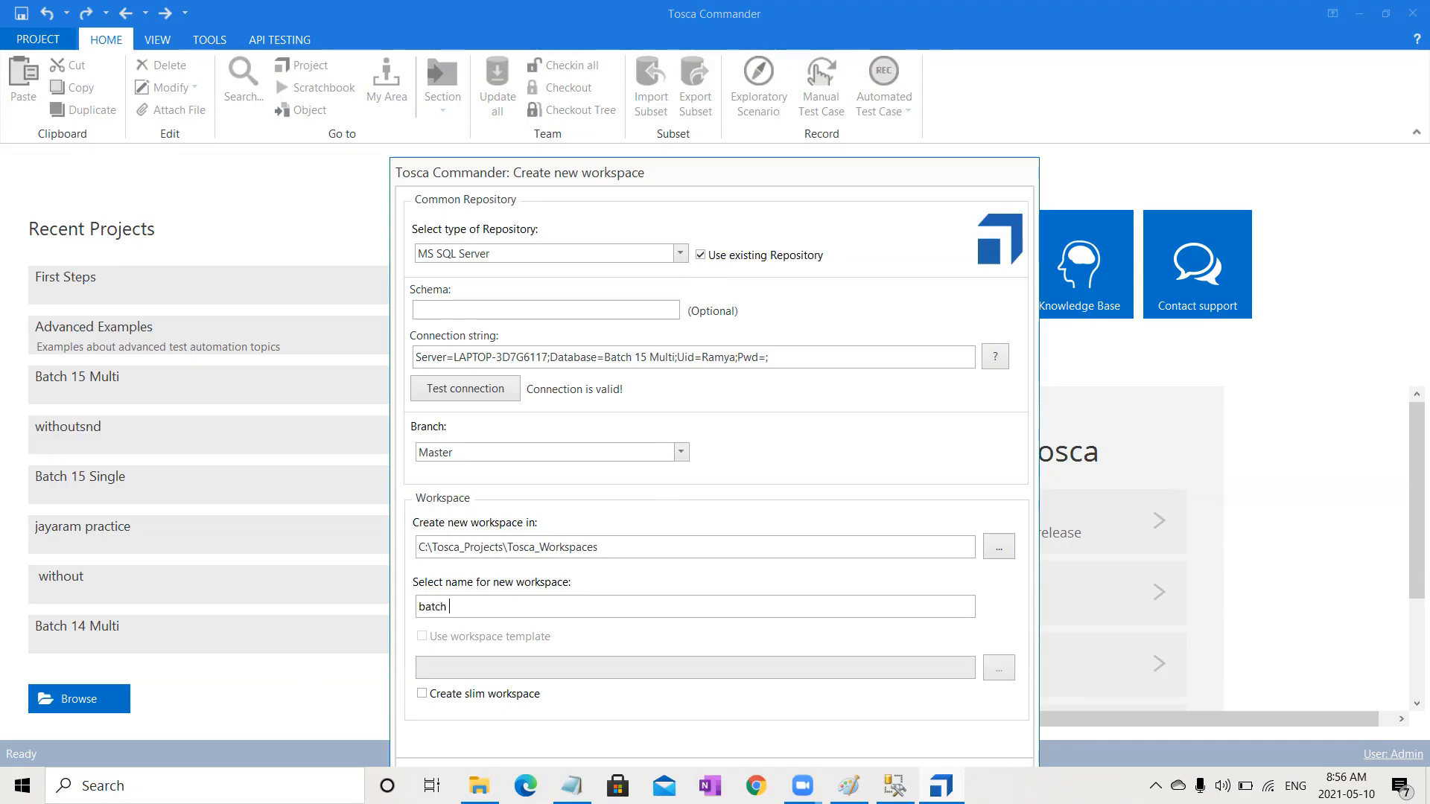
{"action": "type", "text": "15 multi 2"}
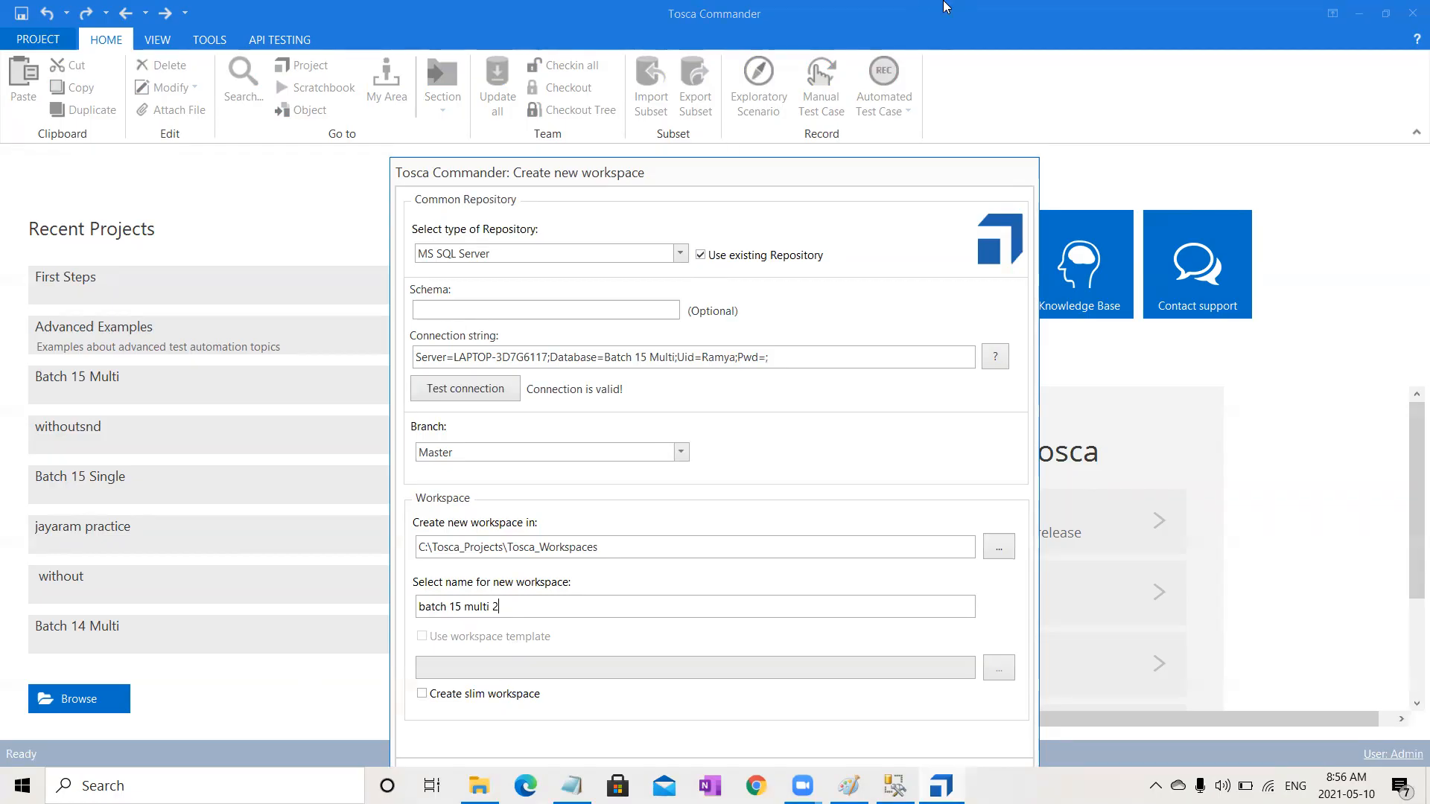
{"action": "left_click", "coordinate": [853, 82]}
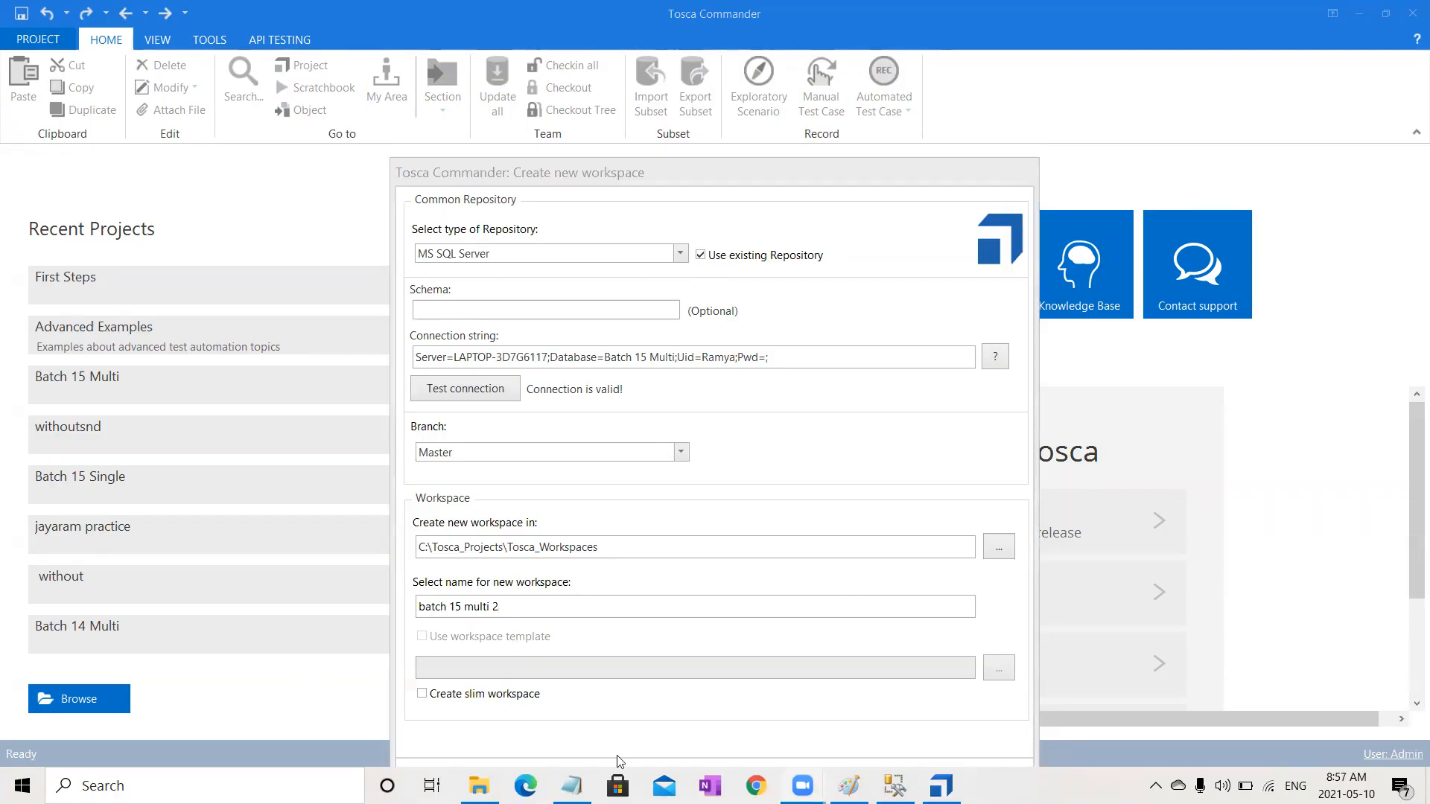
Step: Keep Master as the branch and enable Create slim workspace
{"action": "left_click", "coordinate": [681, 452]}
{"action": "left_click", "coordinate": [687, 454]}
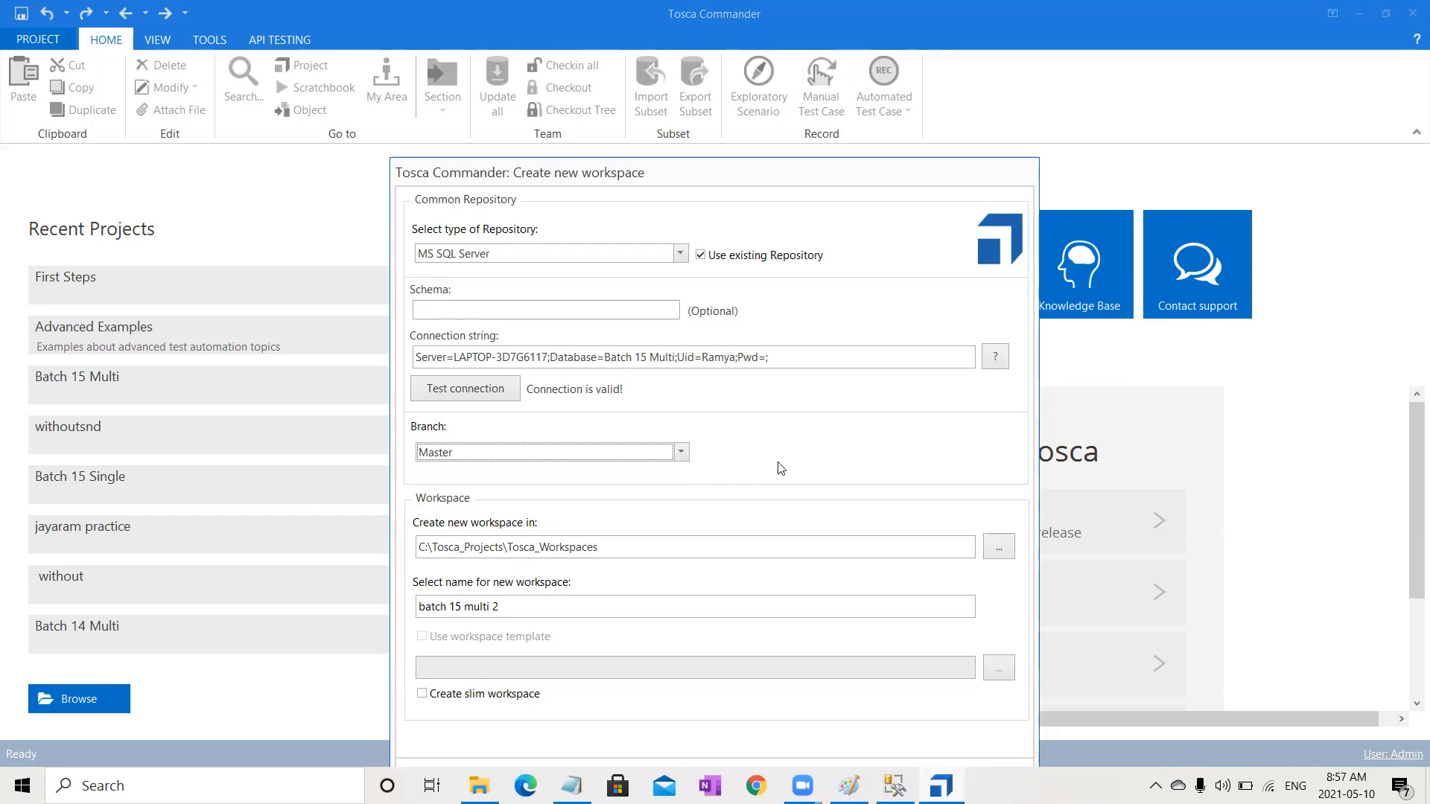
{"action": "left_click", "coordinate": [682, 452]}
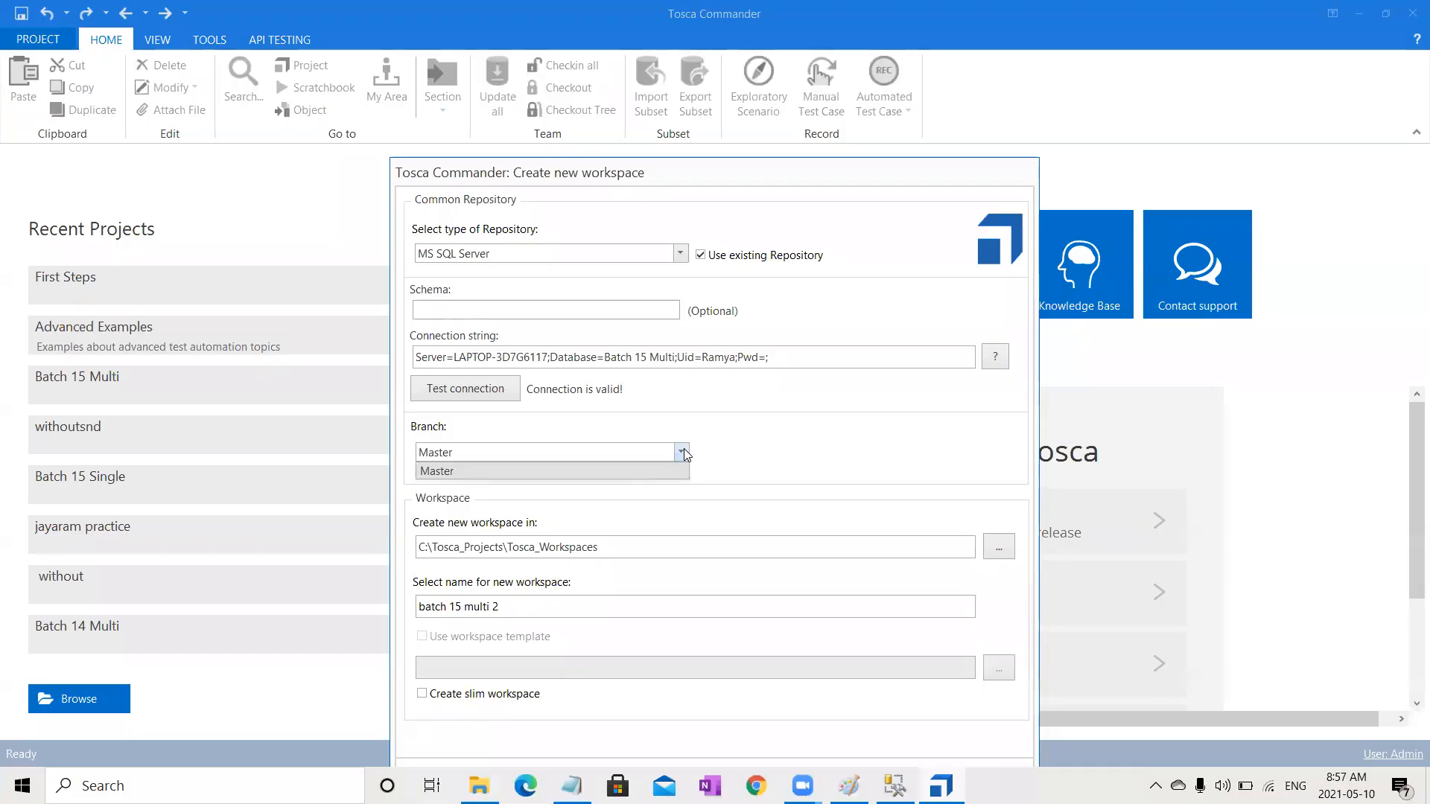
{"action": "left_click", "coordinate": [793, 492]}
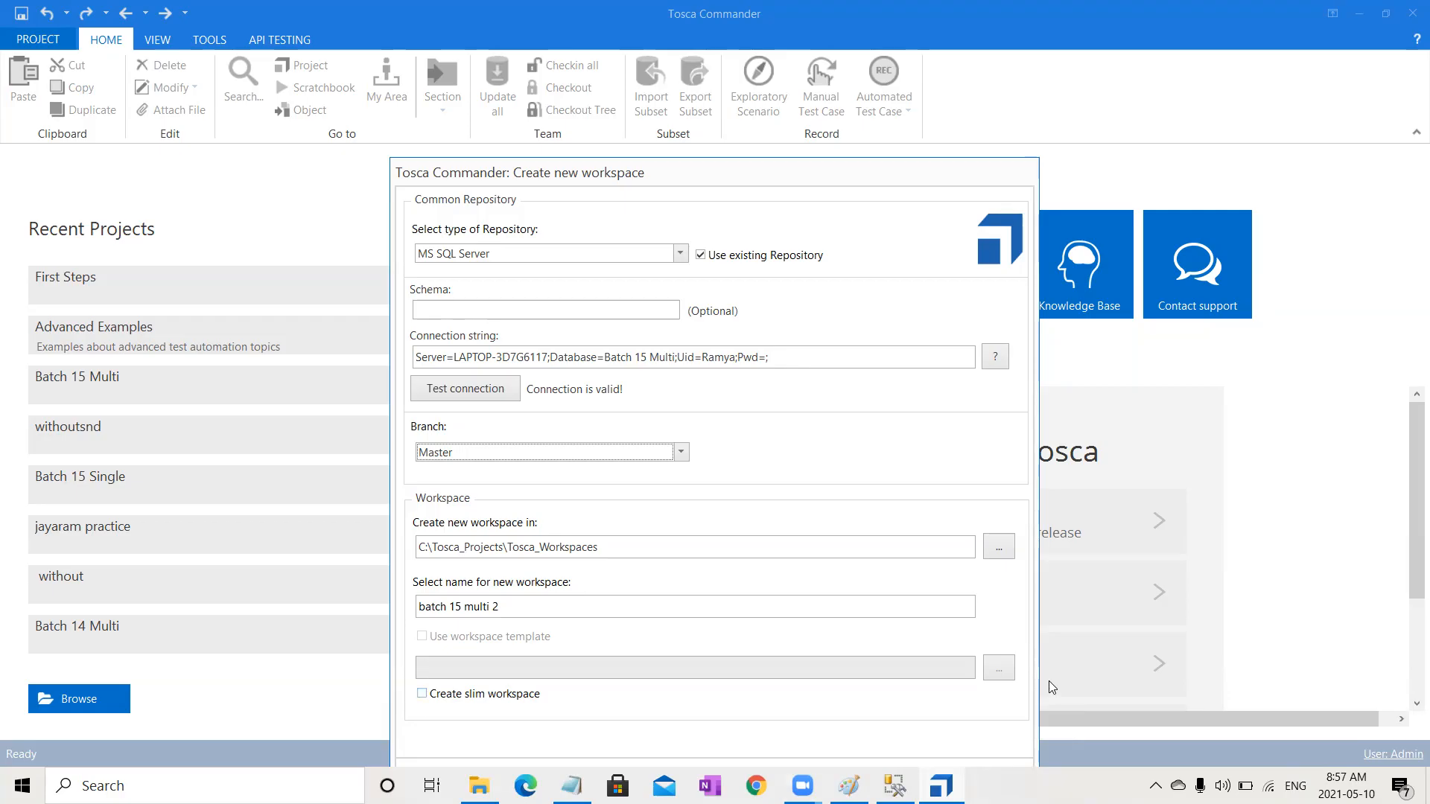
{"action": "left_click", "coordinate": [439, 695]}
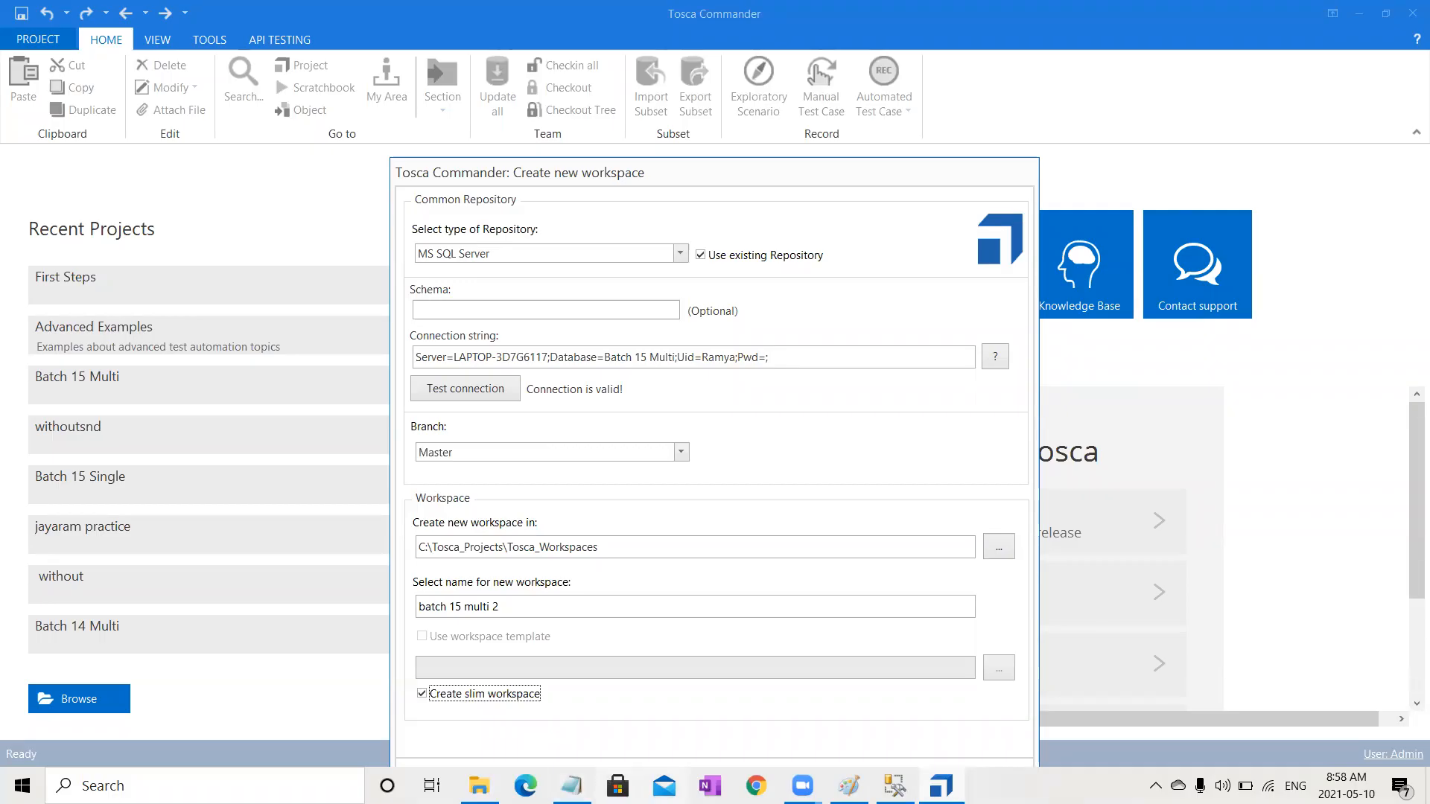
Step: Switch to Paint and annotate the diagram below the server cloud, then return to the workspace dialog
{"action": "left_click", "coordinate": [849, 786]}
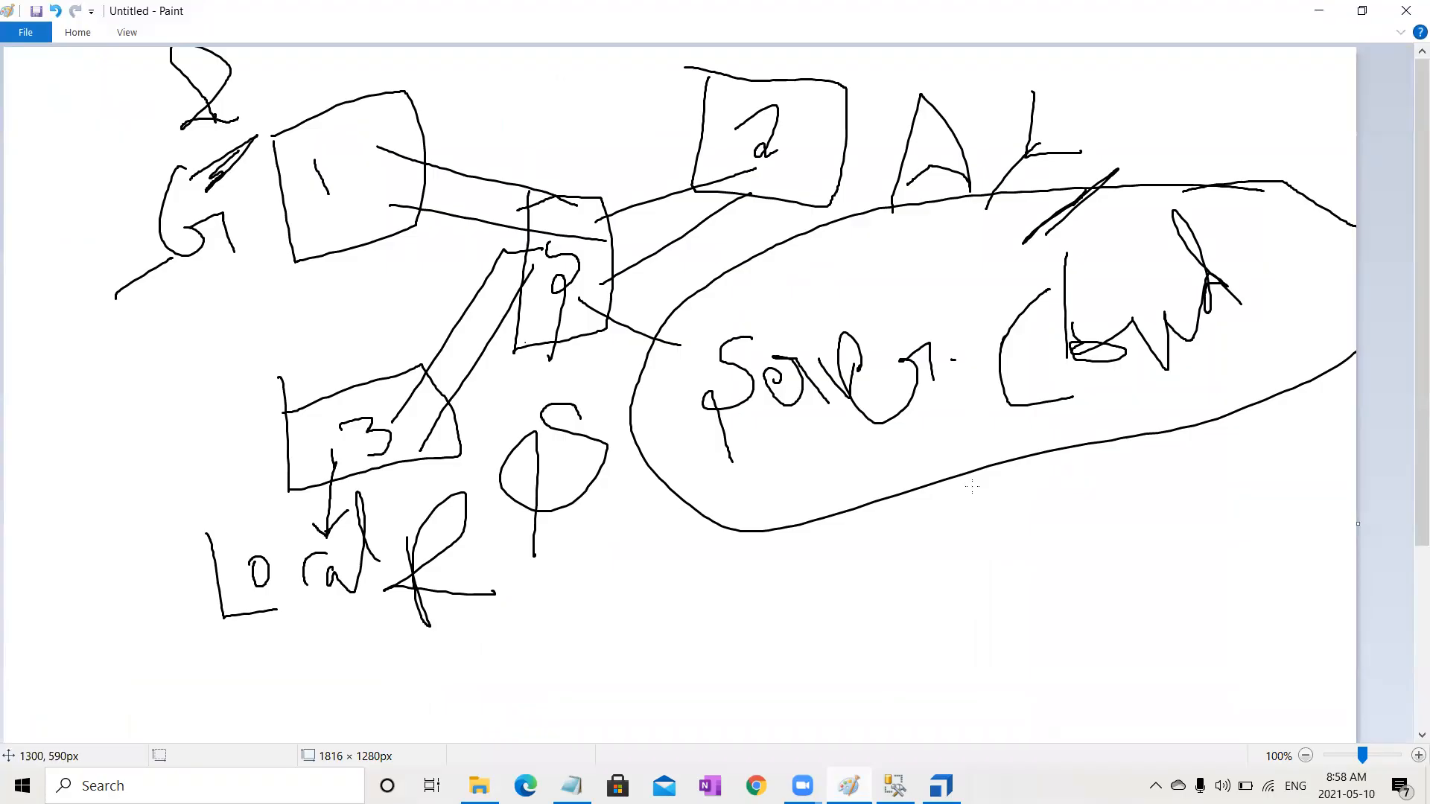
{"action": "mouse_move", "coordinate": [975, 492]}
{"action": "left_mouse_down"}
{"action": "mouse_move", "coordinate": [982, 525]}
{"action": "mouse_move", "coordinate": [1065, 521]}
{"action": "mouse_move", "coordinate": [1046, 489]}
{"action": "mouse_move", "coordinate": [1017, 517]}
{"action": "left_mouse_up"}
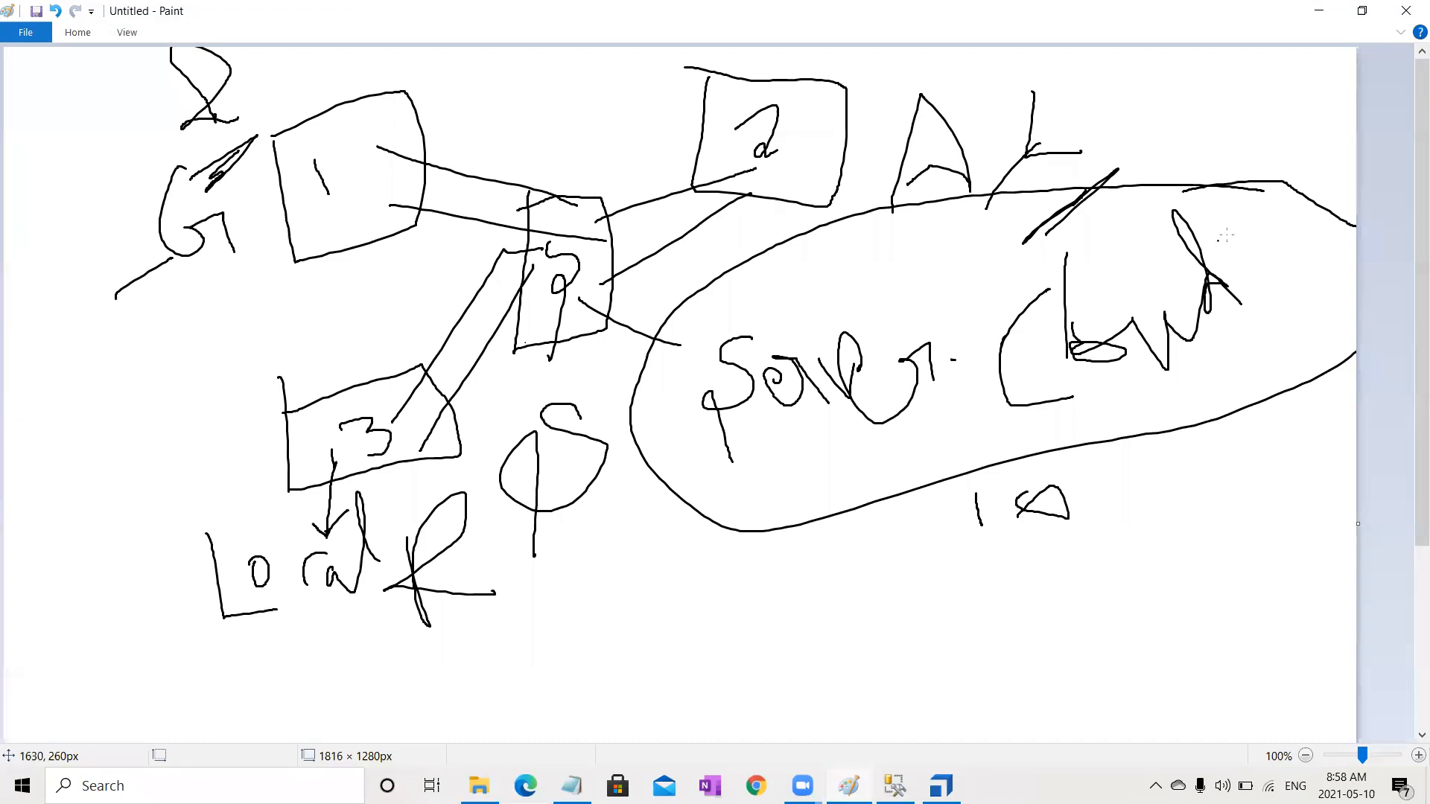
{"action": "left_click", "coordinate": [1313, 11]}
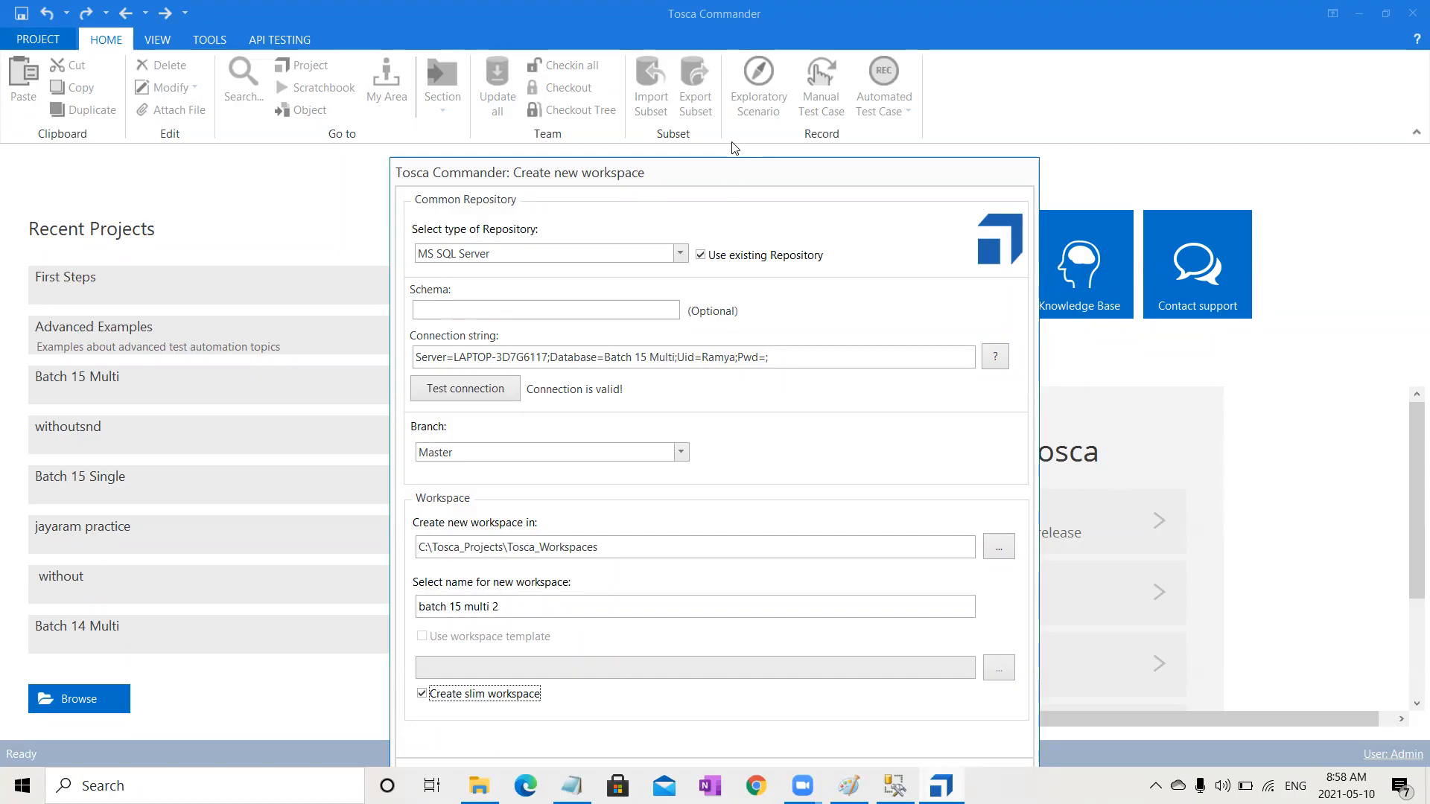
{"action": "left_click_drag", "start_coordinate": [736, 166], "coordinate": [770, 84]}
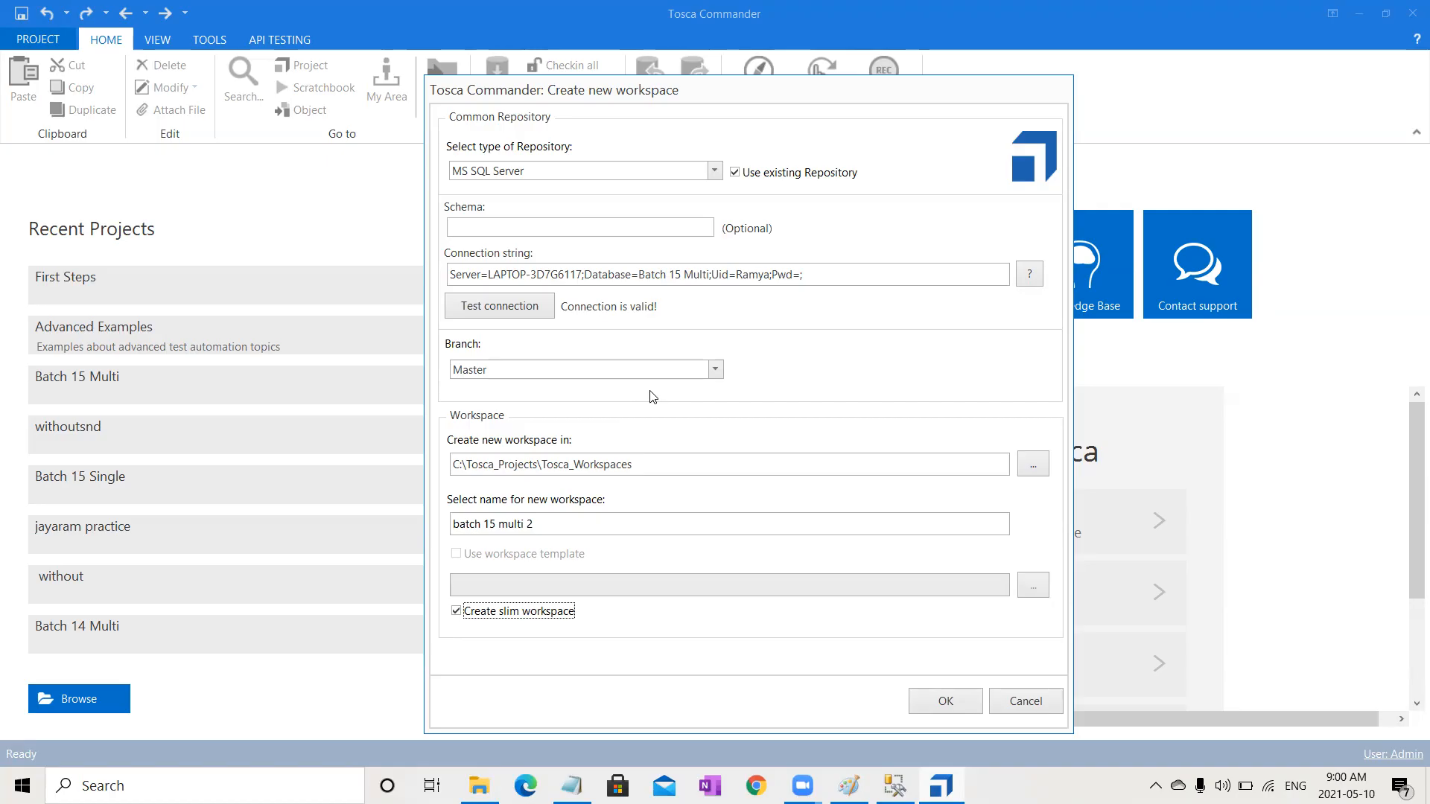
Step: Confirm creation of the batch 15 multi 2 workspace
{"action": "left_click", "coordinate": [946, 706]}
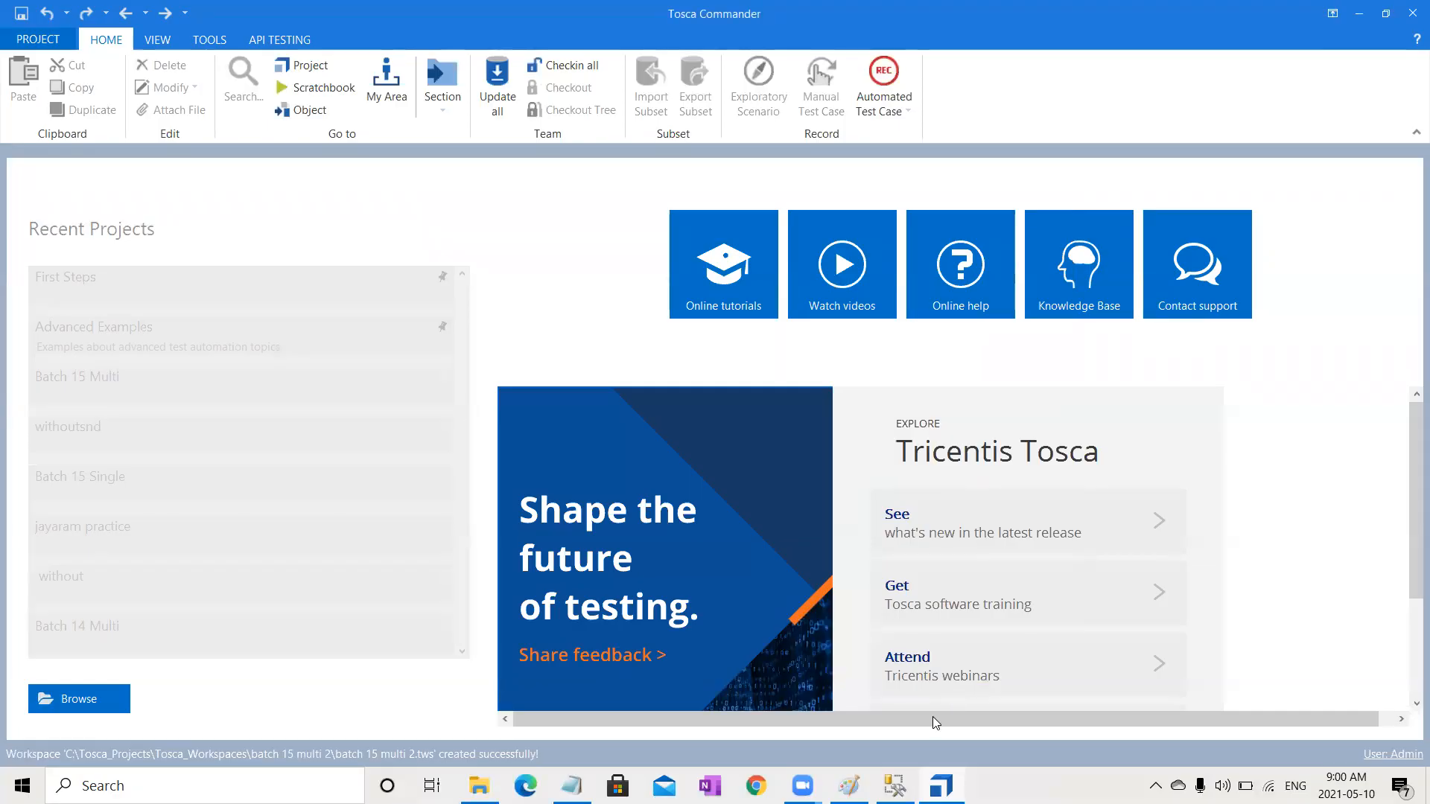
Step: Switch to Paint and extend the handwritten note below the server cloud
{"action": "mouse_move", "coordinate": [848, 786]}
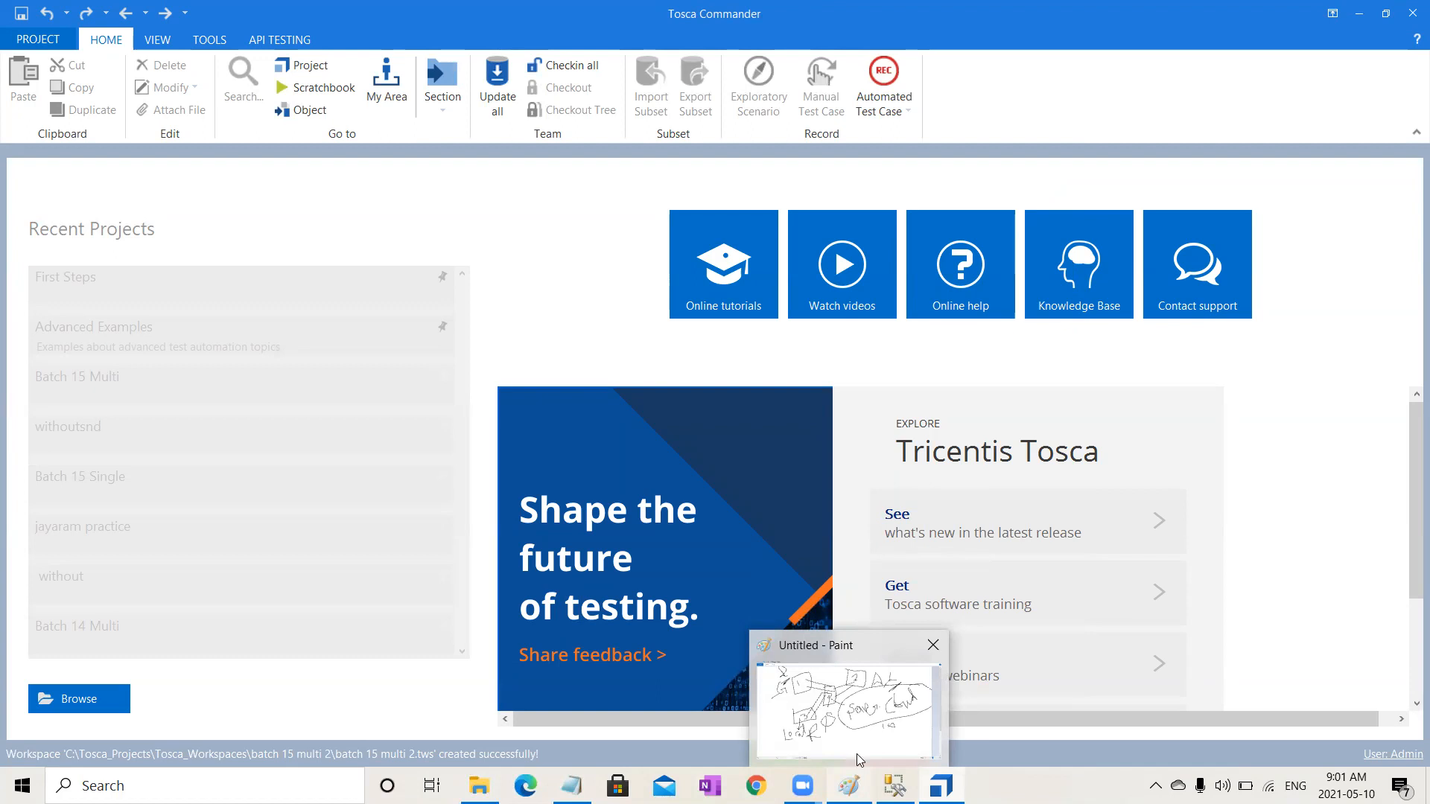
{"action": "left_click", "coordinate": [862, 716]}
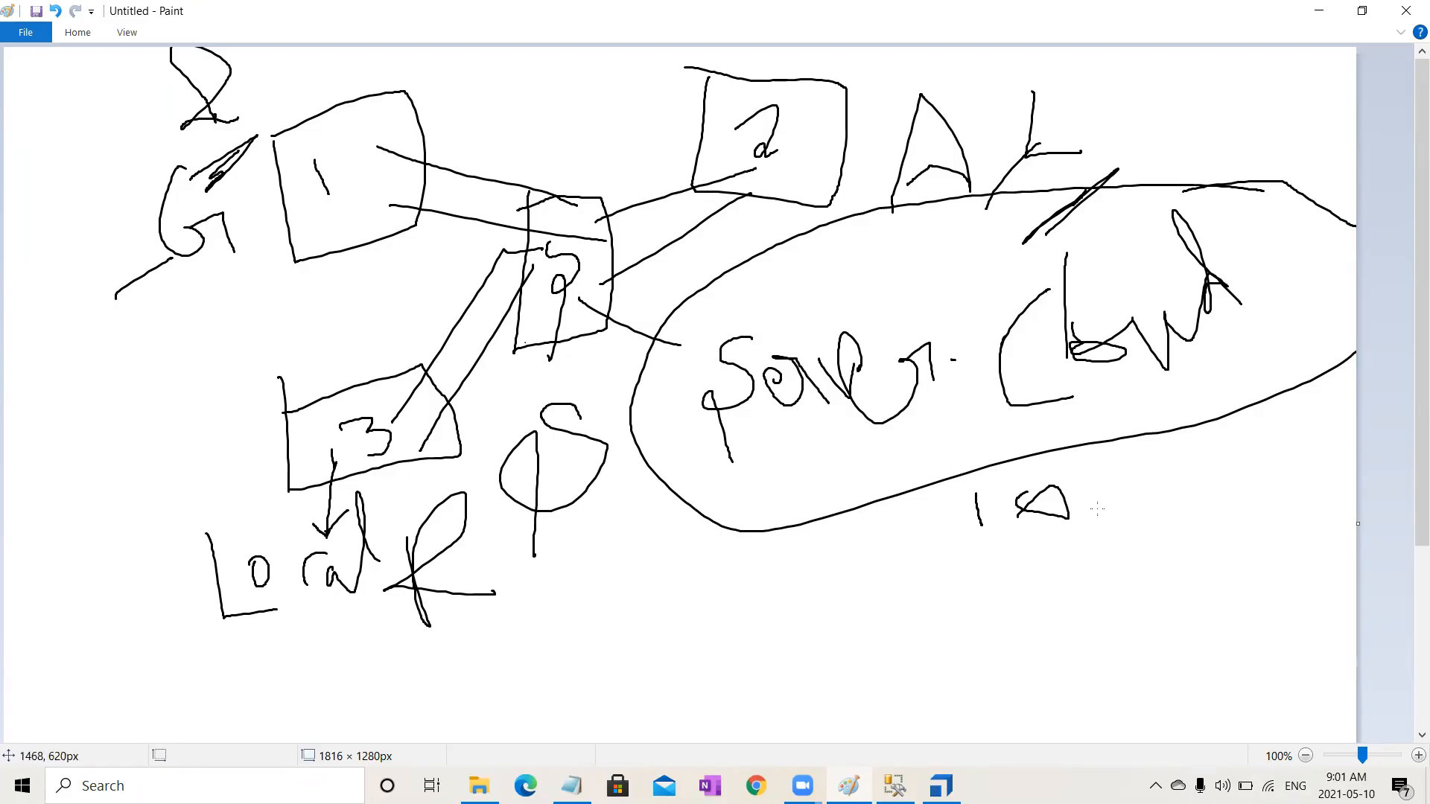
{"action": "mouse_move", "coordinate": [1117, 471]}
{"action": "left_mouse_down"}
{"action": "mouse_move", "coordinate": [1172, 530]}
{"action": "mouse_move", "coordinate": [1136, 514]}
{"action": "mouse_move", "coordinate": [1258, 485]}
{"action": "mouse_move", "coordinate": [1273, 519]}
{"action": "left_mouse_up"}
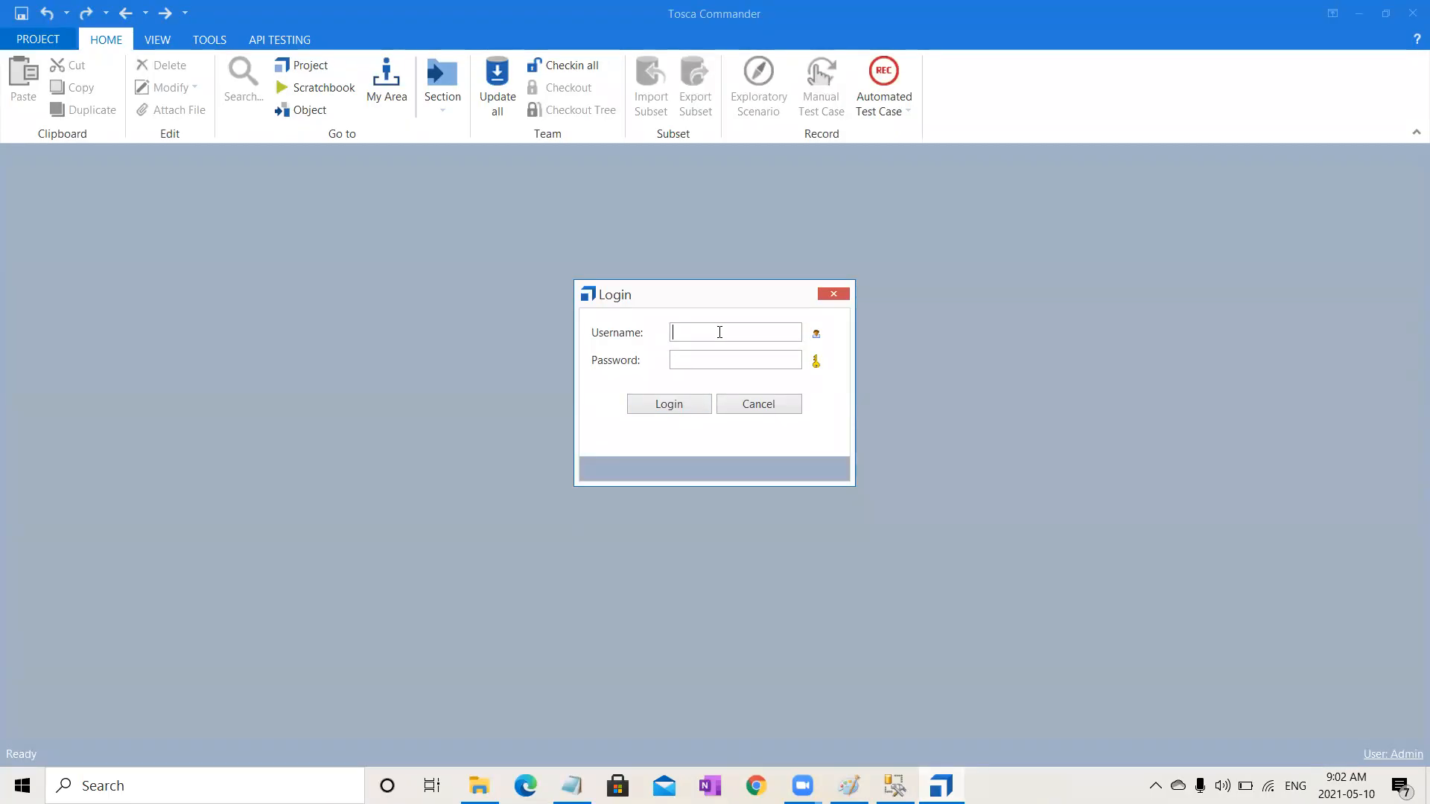
Step: Log in to the new workspace with the username Admin
{"action": "type", "text": "Admin"}
{"action": "left_click", "coordinate": [679, 412]}
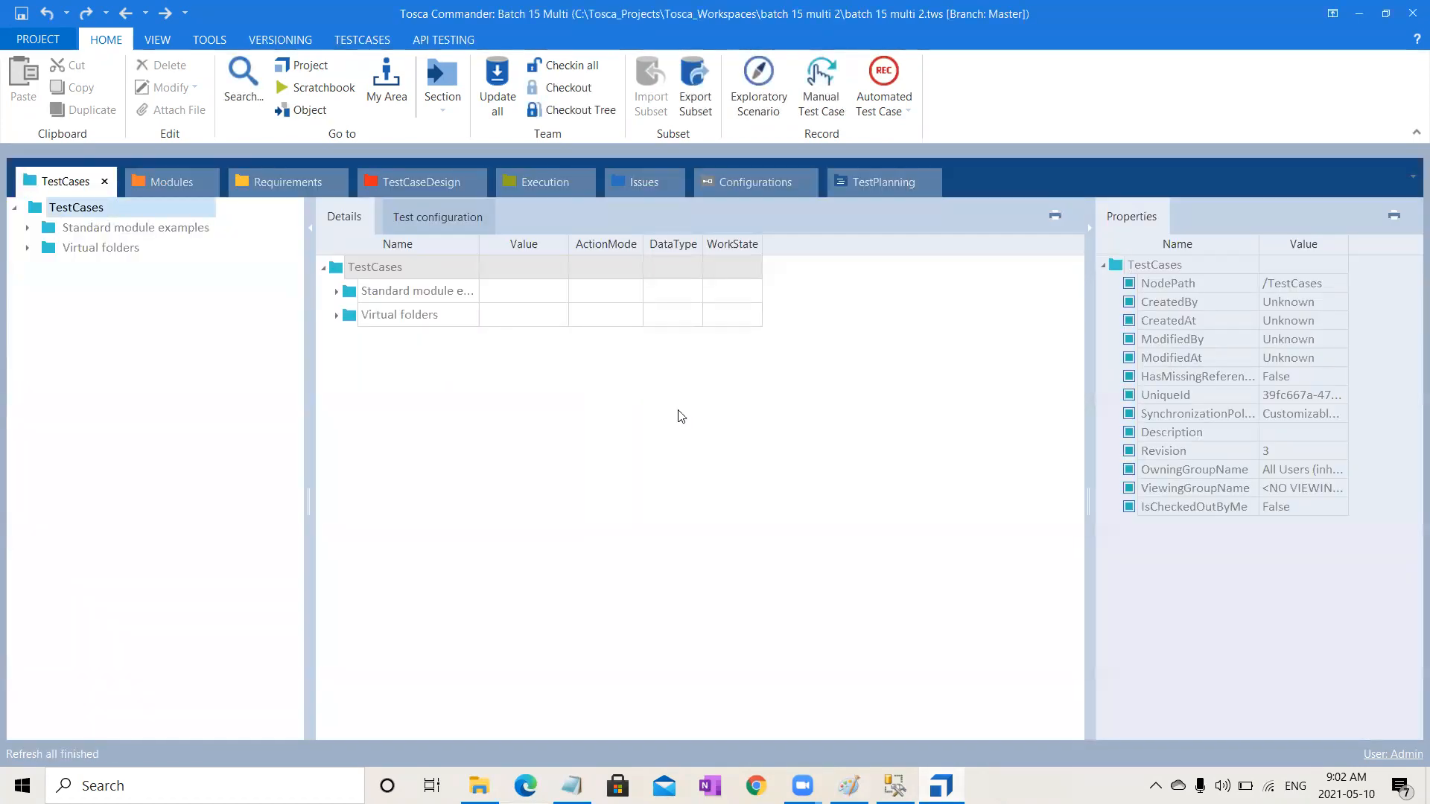
Step: Open the Modules section and expand the entire Standard modules tree
{"action": "left_click", "coordinate": [151, 188]}
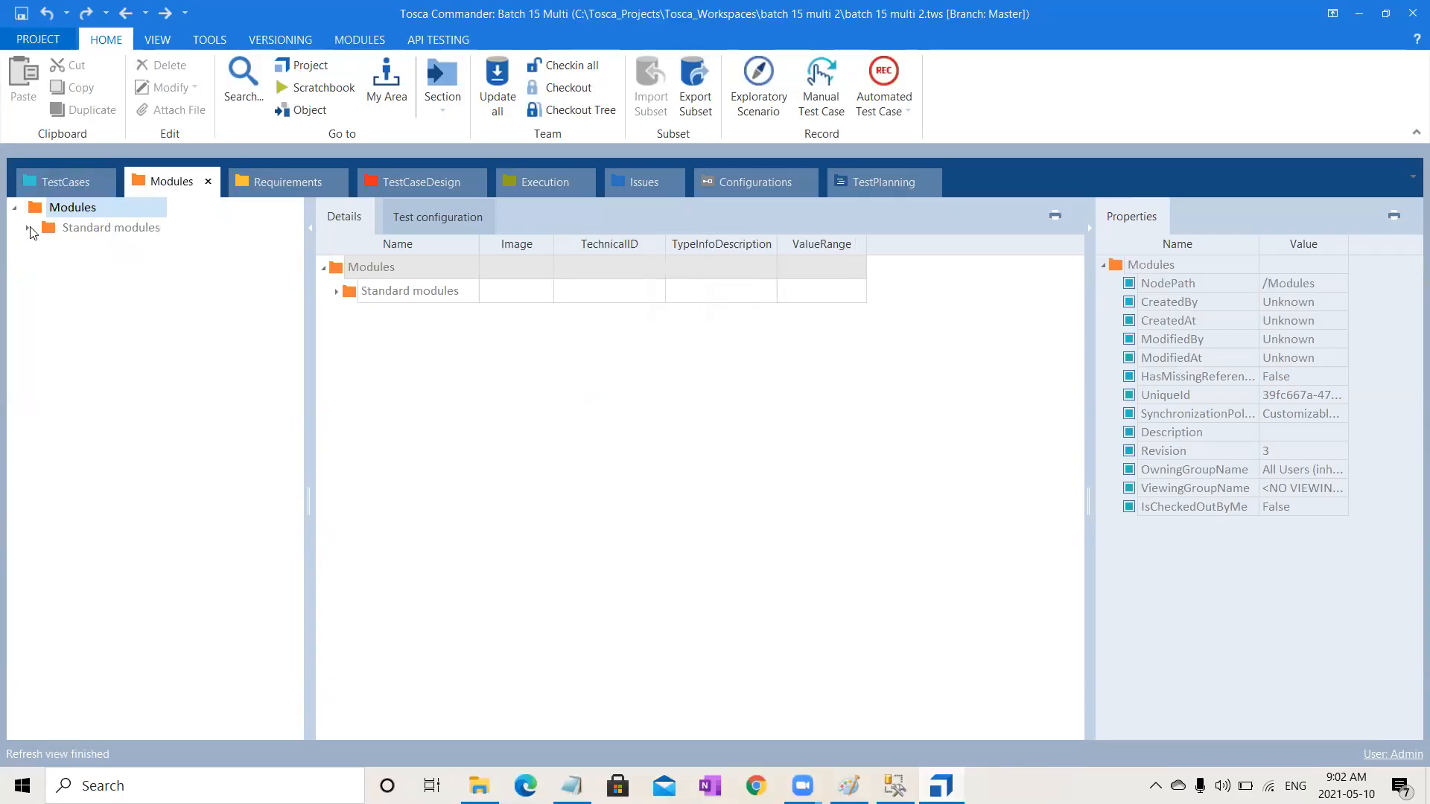
{"action": "left_click", "coordinate": [81, 230]}
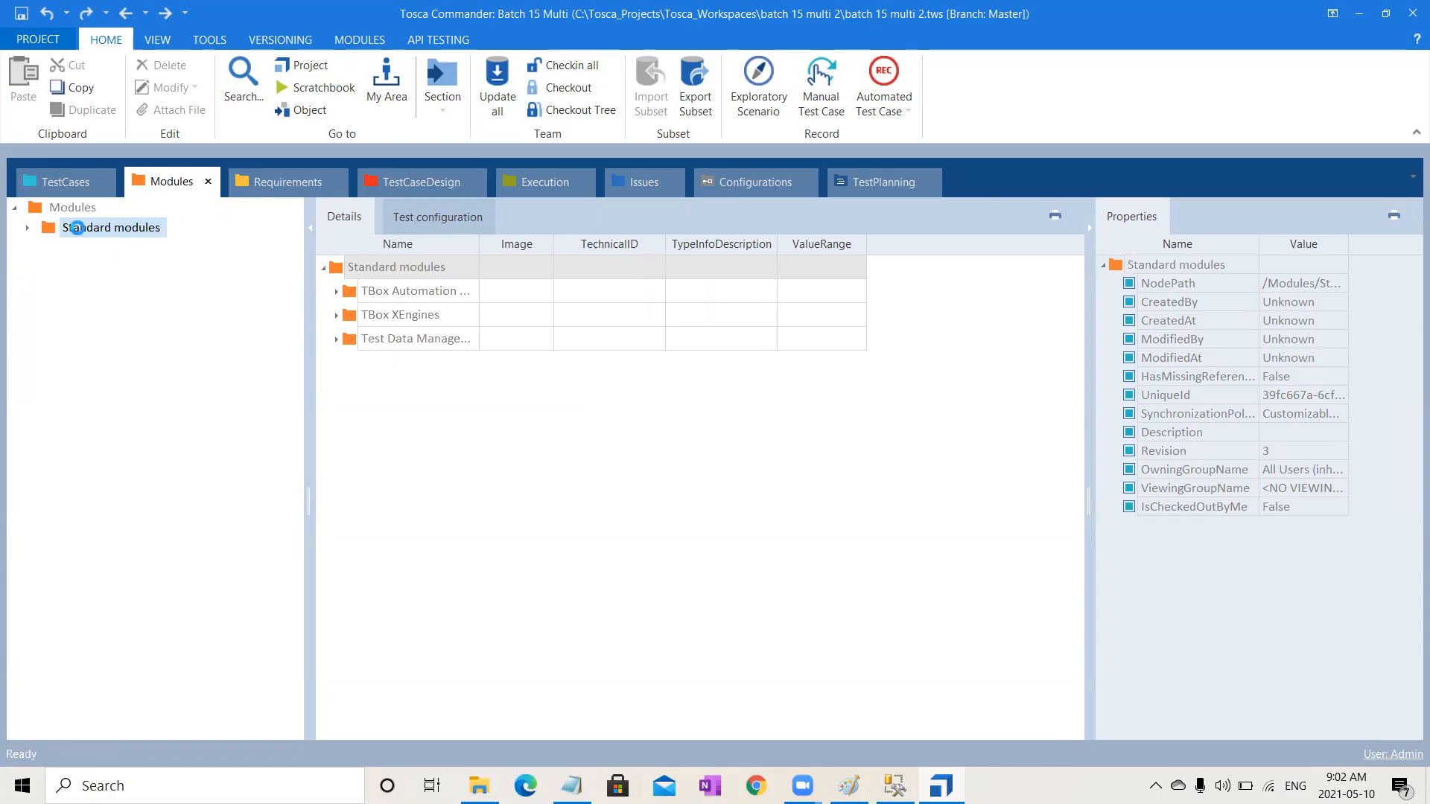
{"action": "right_click", "coordinate": [80, 233]}
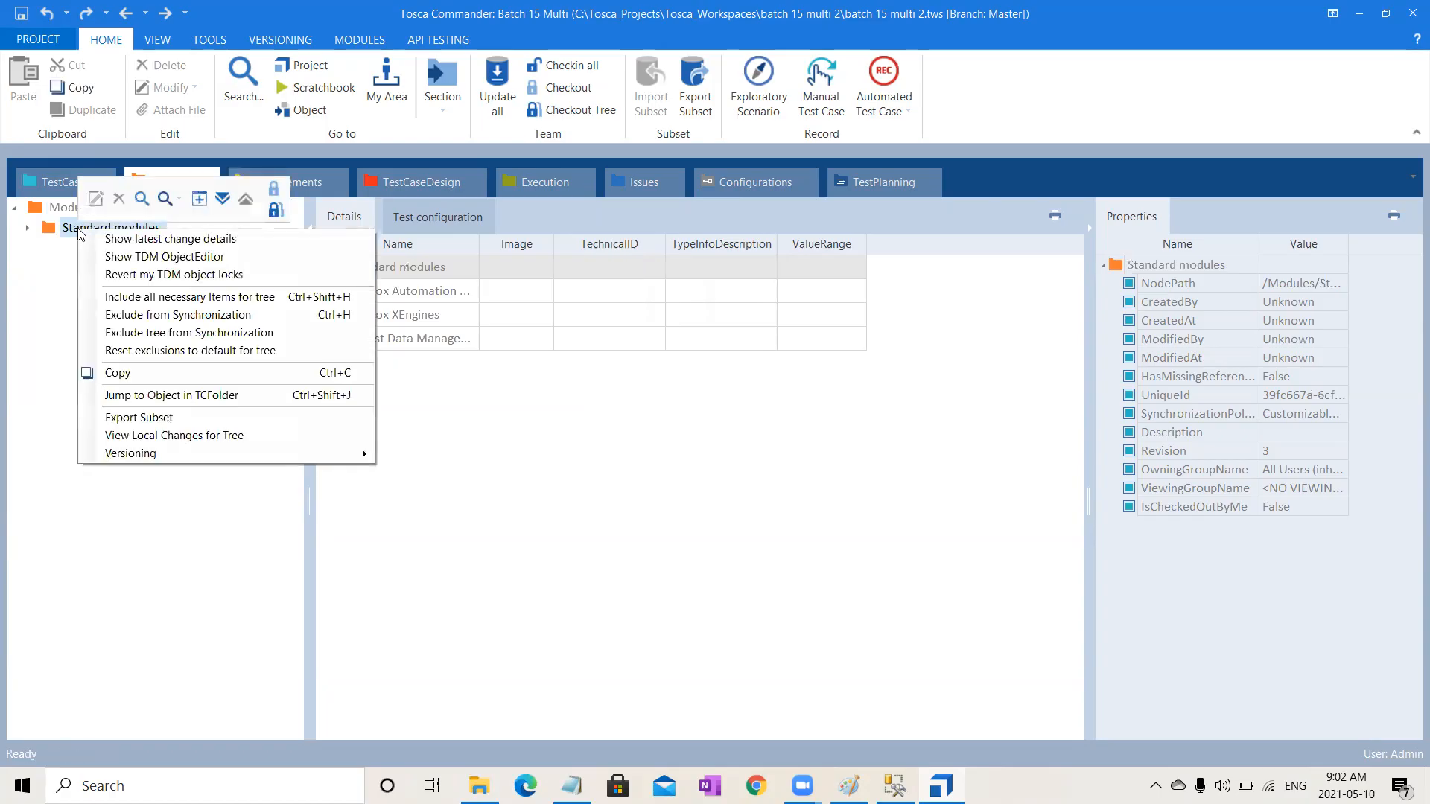
{"action": "left_click", "coordinate": [222, 199]}
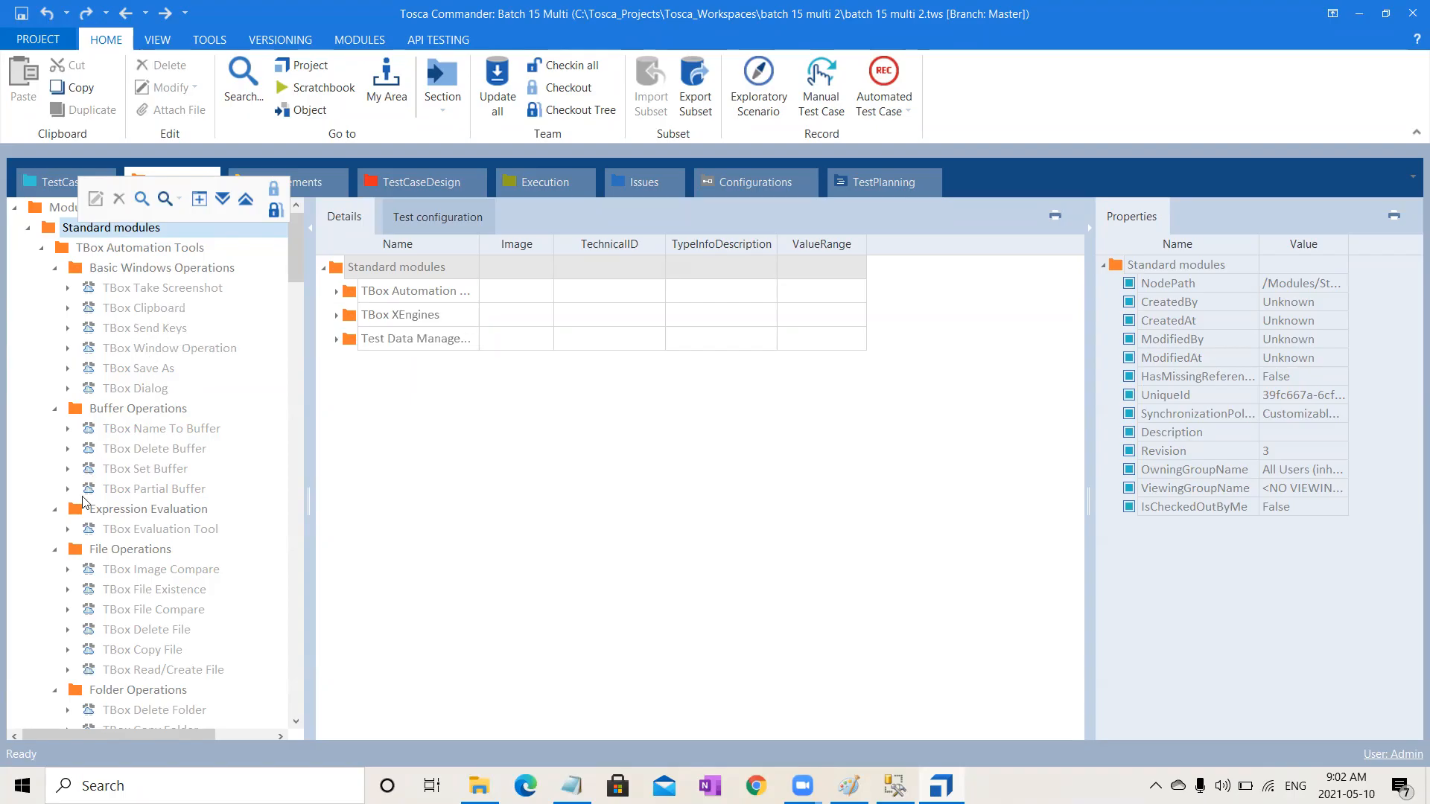
Step: Exclude the Basic Windows Operations folder from synchronization
{"action": "left_click", "coordinate": [198, 271]}
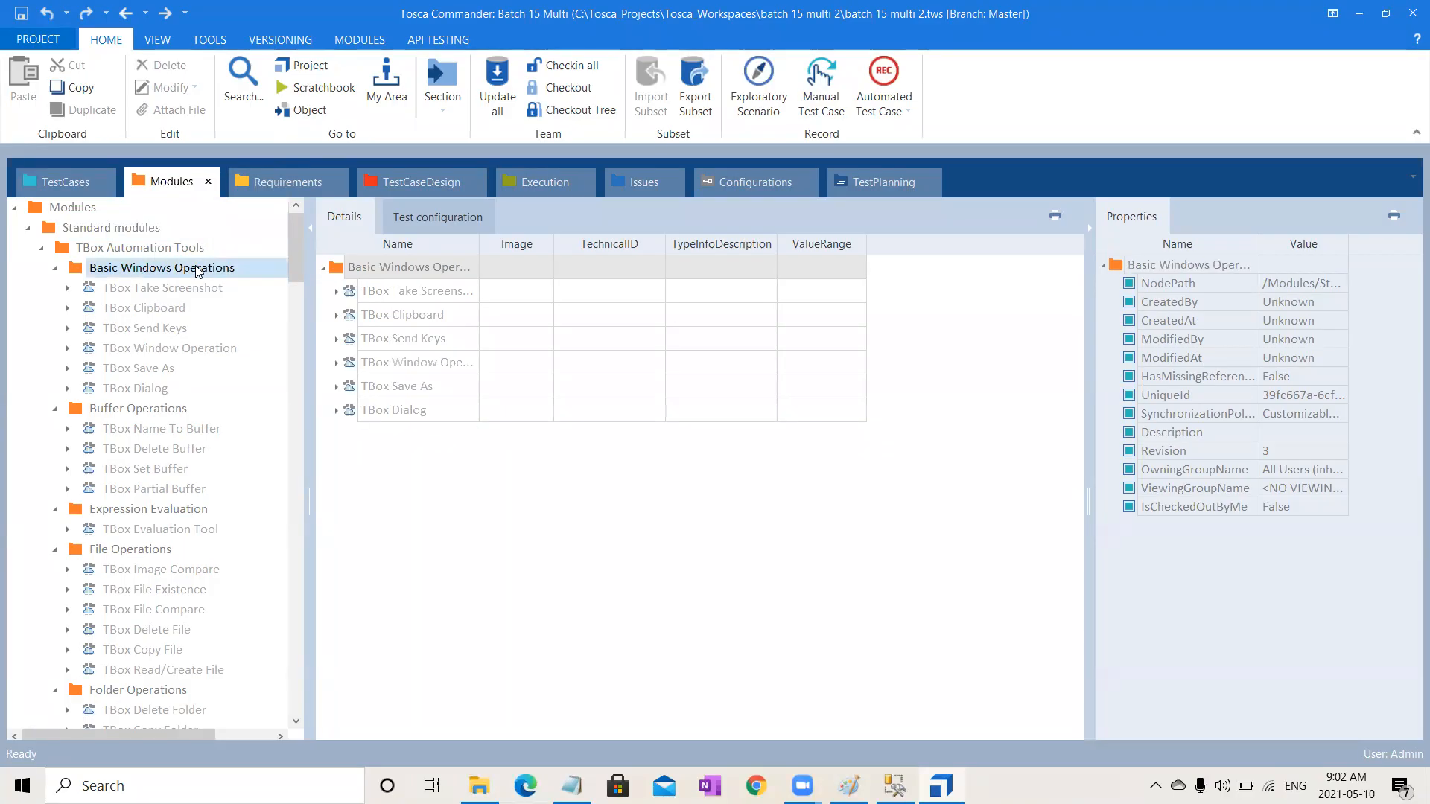
{"action": "right_click", "coordinate": [198, 272]}
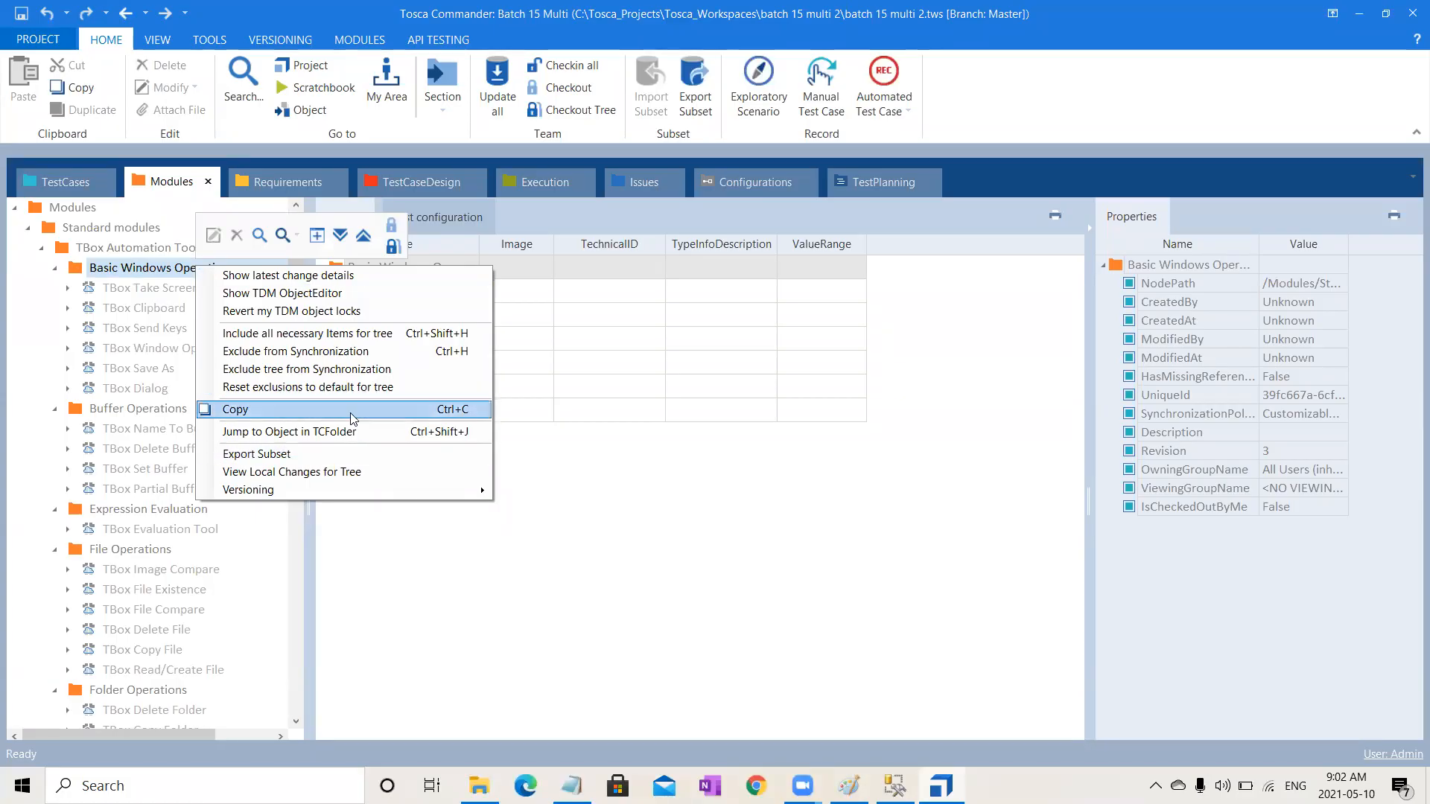
{"action": "left_click", "coordinate": [296, 351]}
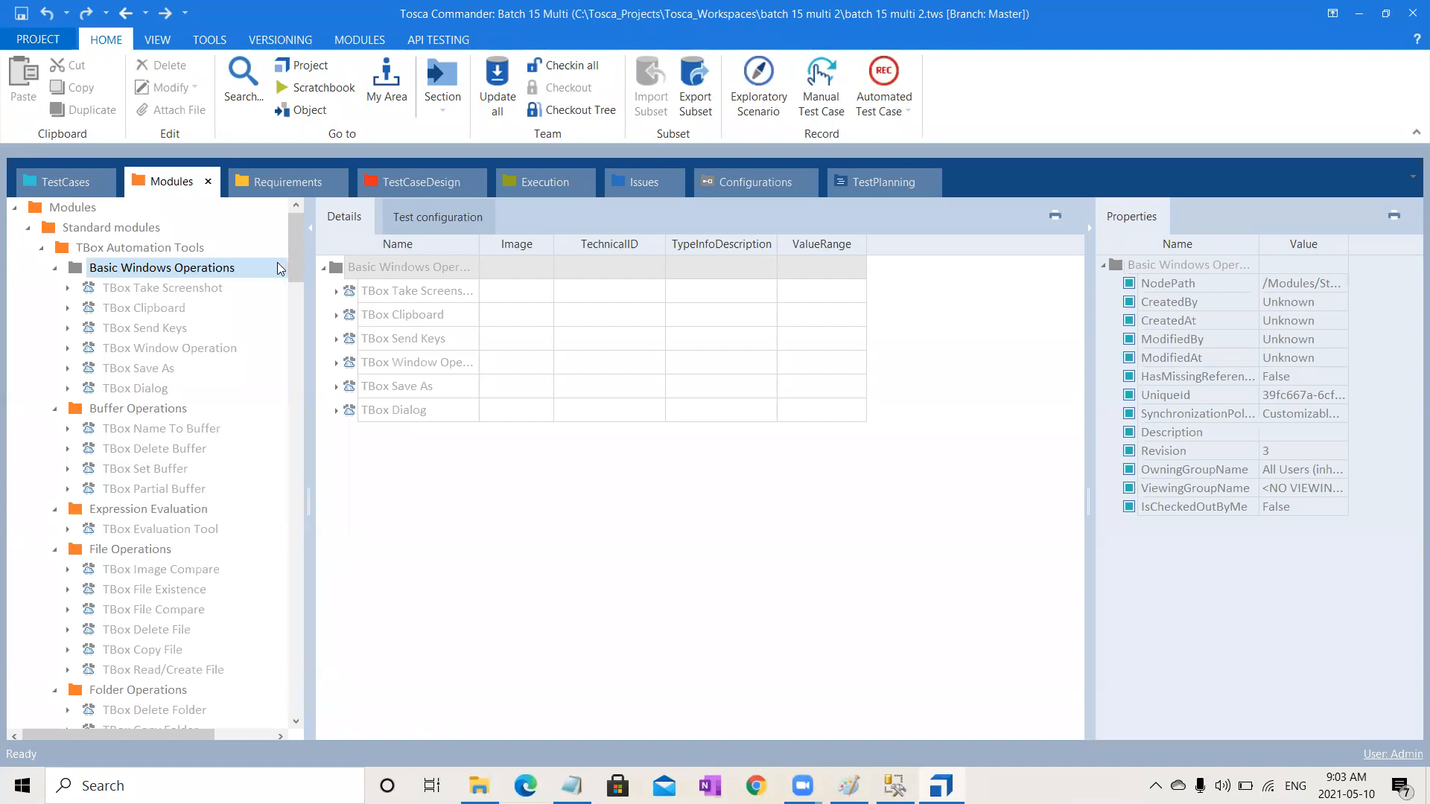
Step: Include the Basic Windows Operations folder and all necessary items of its tree for synchronization
{"action": "right_click", "coordinate": [198, 272]}
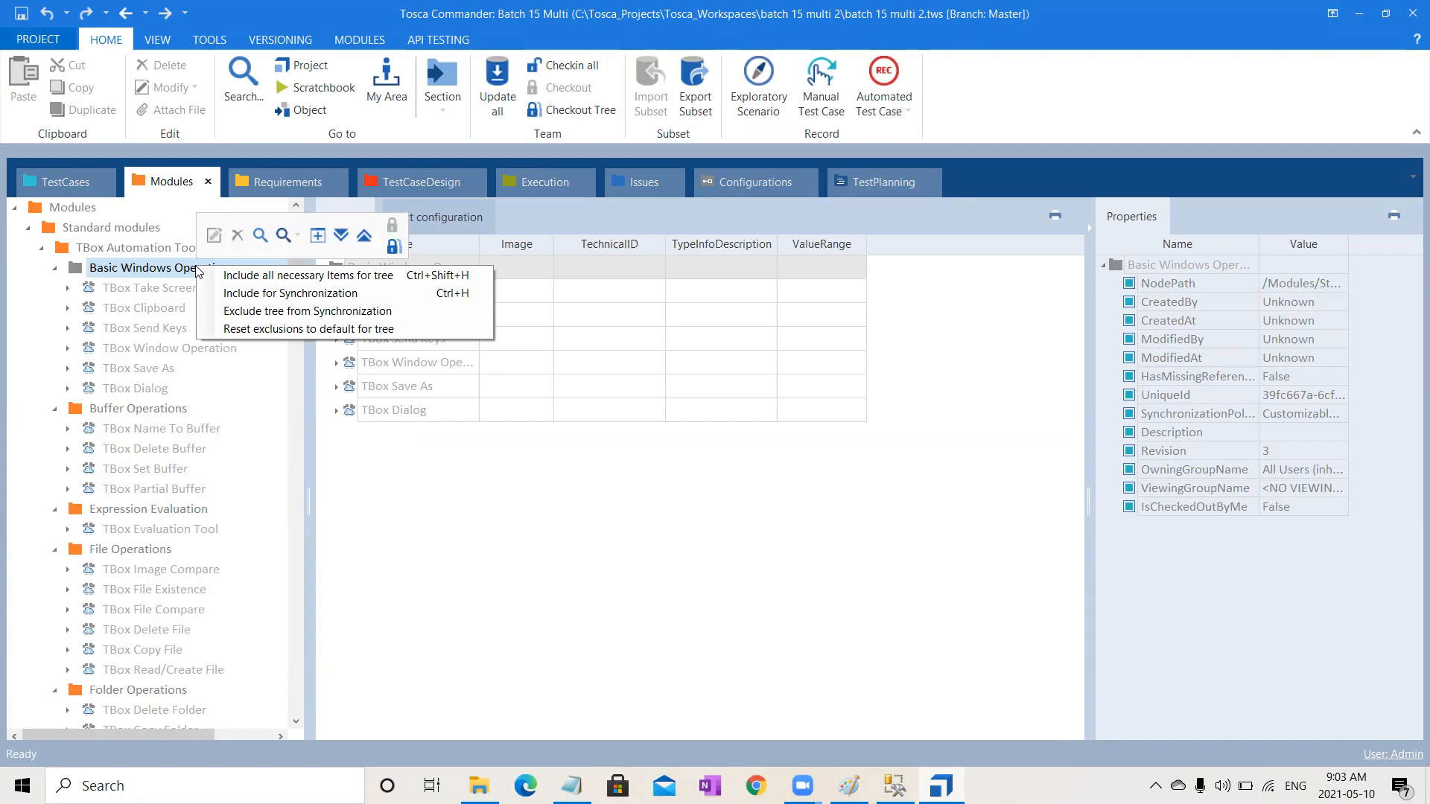
{"action": "left_click", "coordinate": [233, 277]}
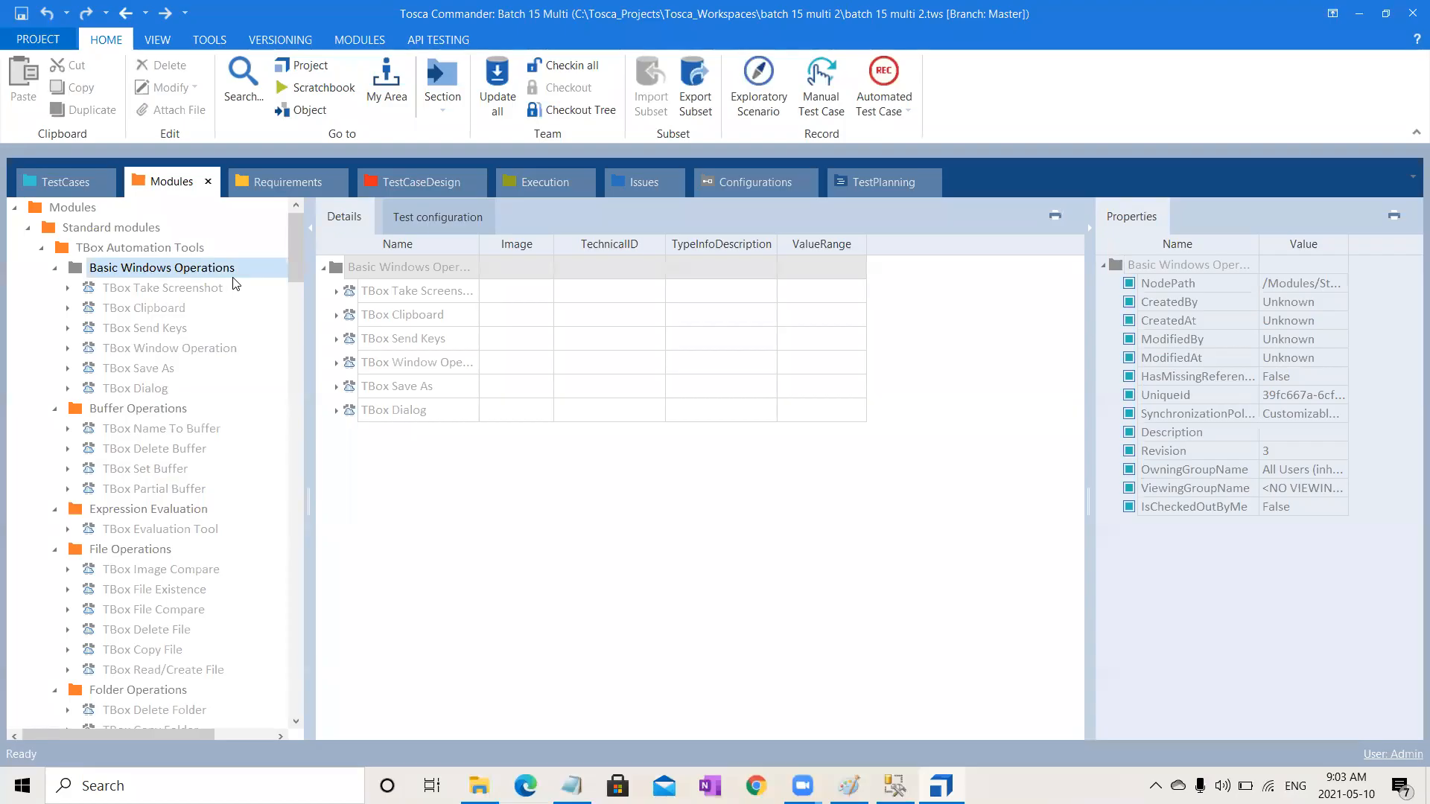
{"action": "right_click", "coordinate": [234, 282]}
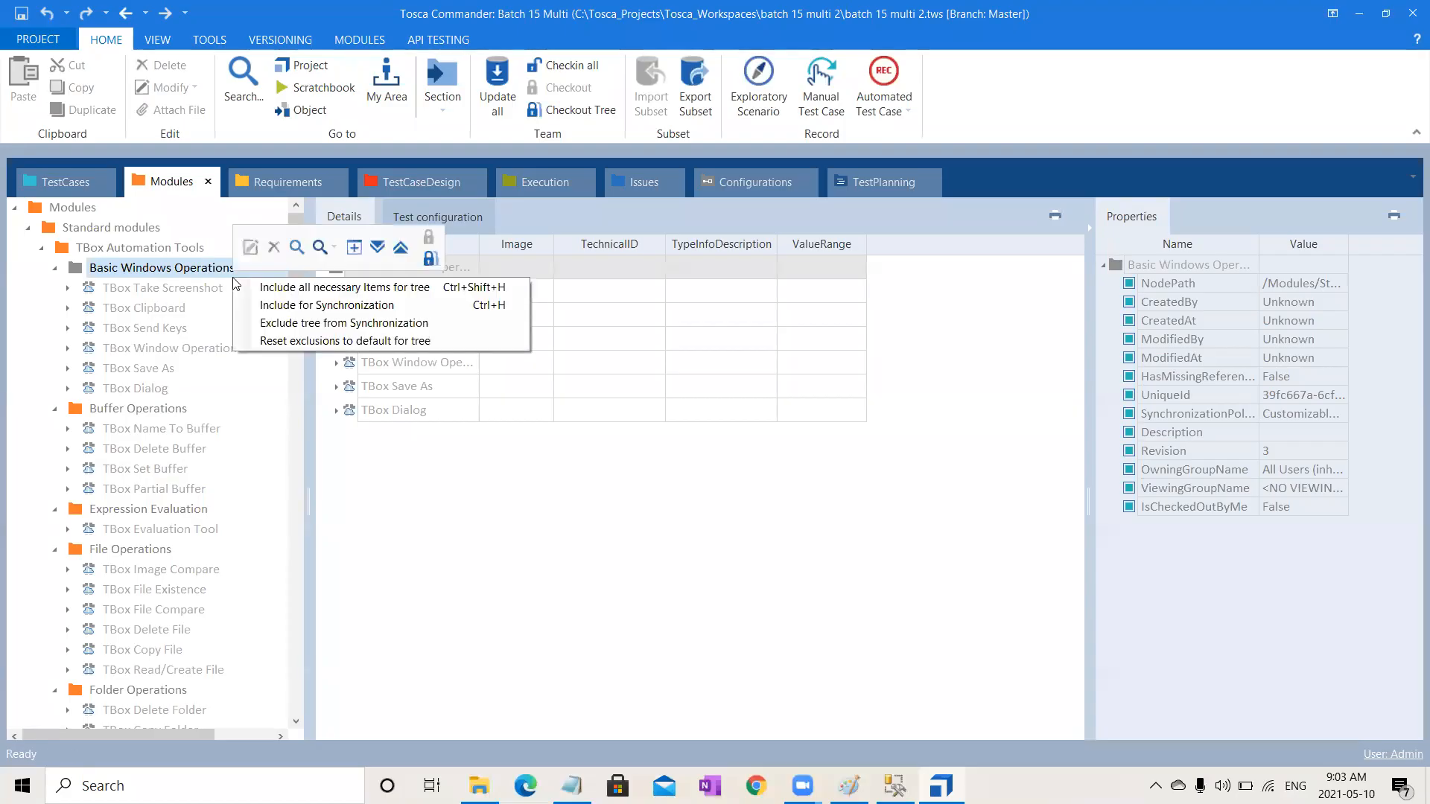
{"action": "left_click", "coordinate": [272, 303]}
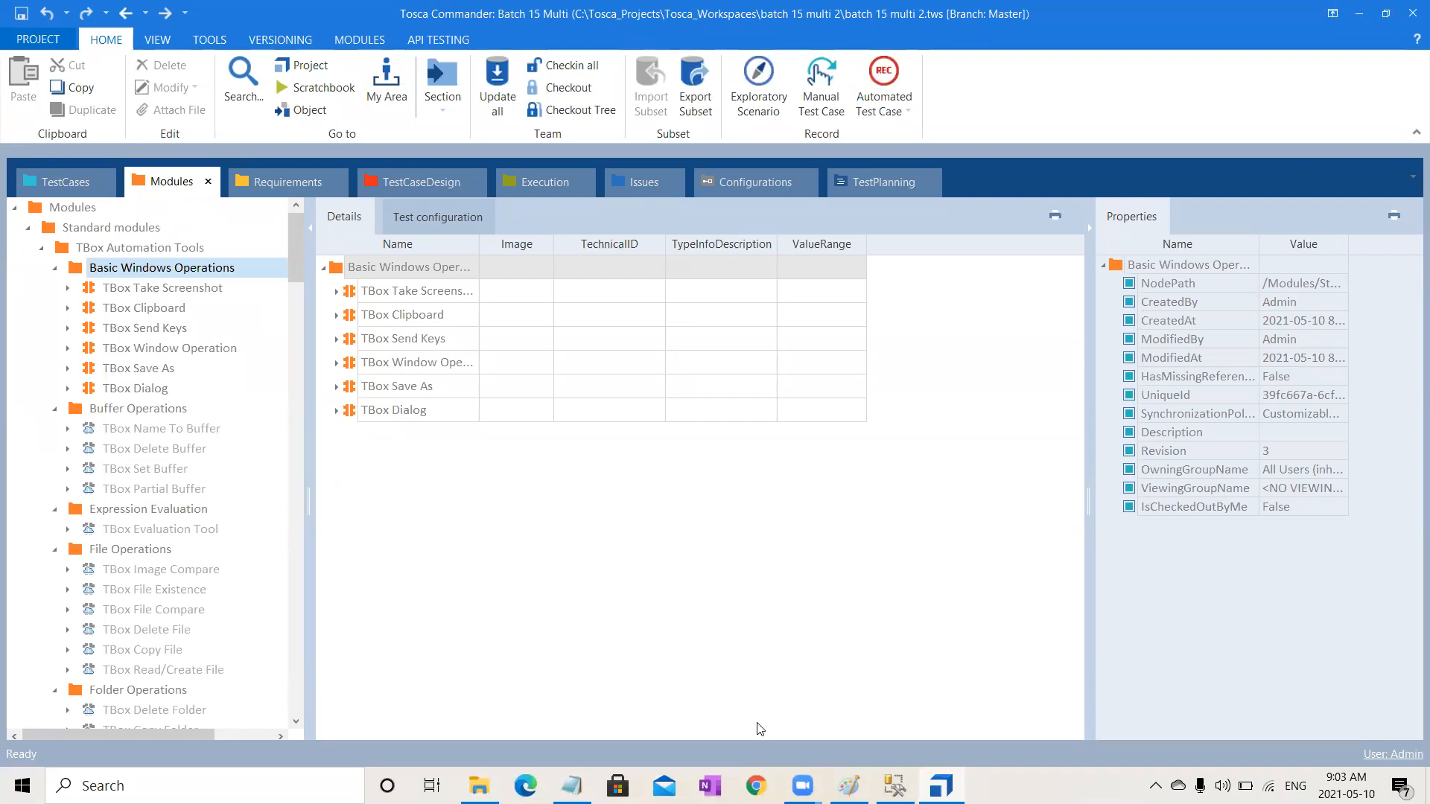
Step: In Notepad, list the shortcuts Ctrl+H, Cntrl+Shift+H and Cntrl+H on new lines, then minimize it
{"action": "left_click", "coordinate": [572, 780]}
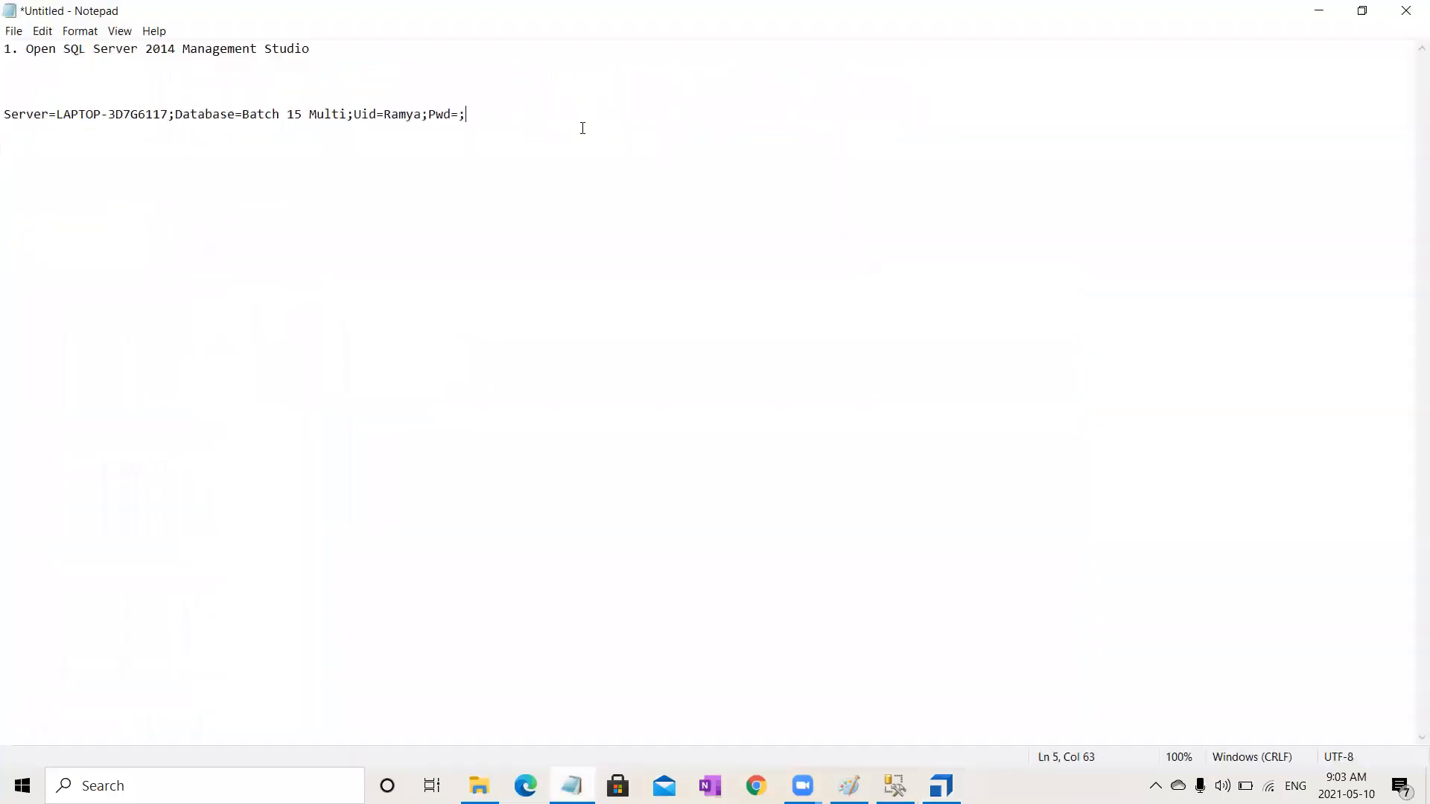
{"action": "key", "text": "Return"}
{"action": "key", "text": "Return"}
{"action": "key", "text": "Return"}
{"action": "type", "text": "Ctrl"}
{"action": "type", "text": "+"}
{"action": "type", "text": "H "}
{"action": "type", "text": "Cntr;"}
{"action": "key", "text": "BackSpace"}
{"action": "type", "text": "l+Shift+H"}
{"action": "key", "text": "Return"}
{"action": "type", "text": "Cntrl+H"}
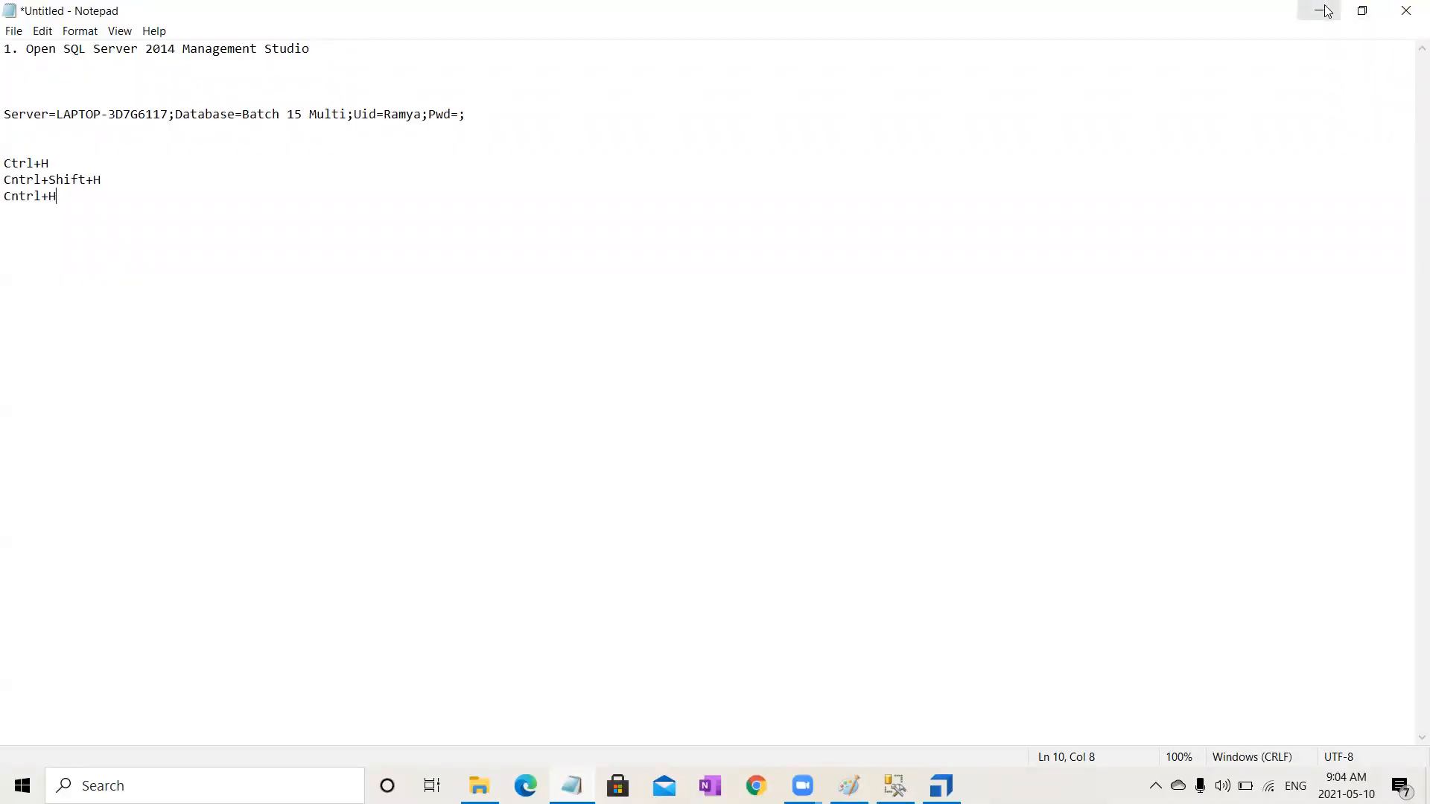
{"action": "left_click", "coordinate": [1319, 9]}
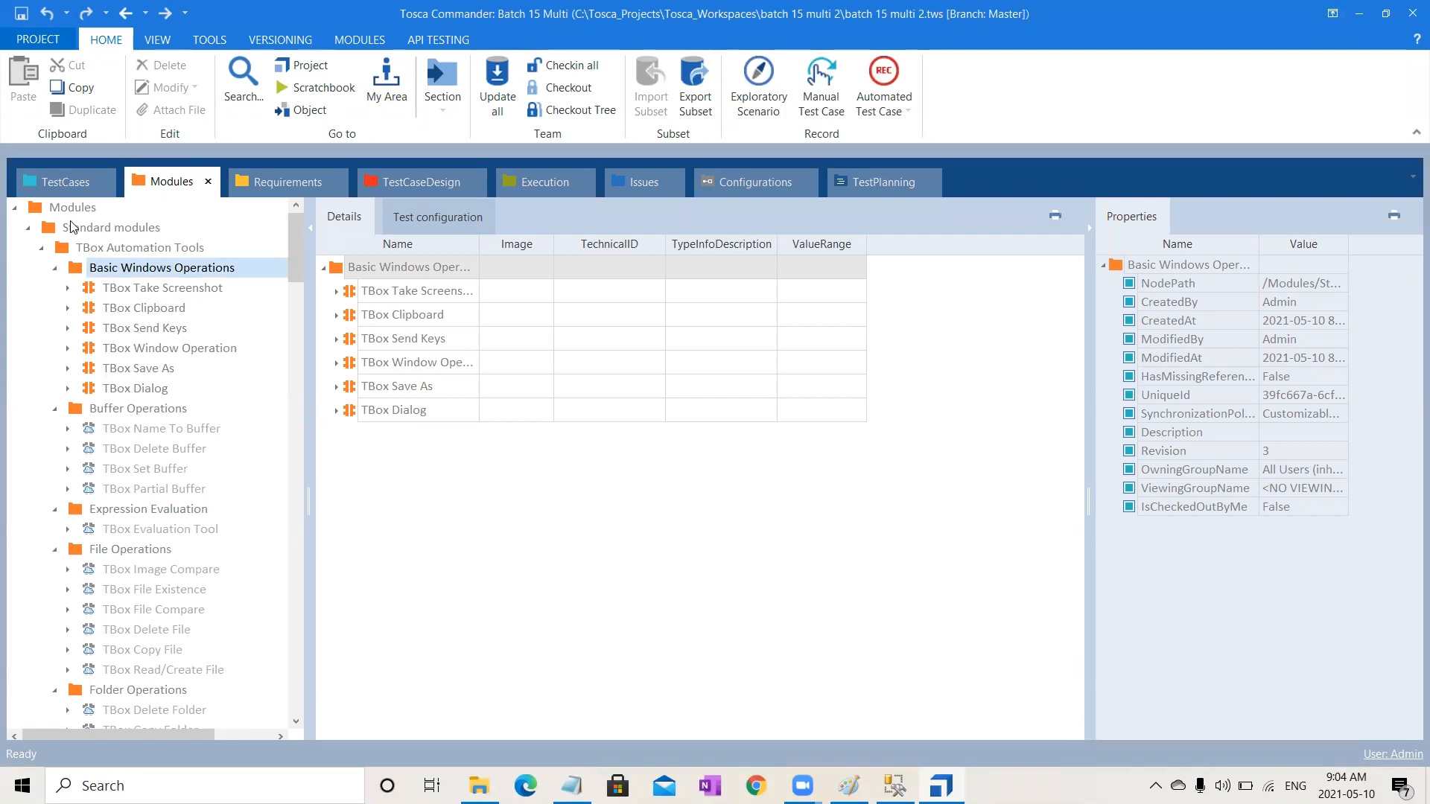
Step: Include the TBox Automation Tools folder and its modules for synchronization
{"action": "left_click", "coordinate": [124, 229]}
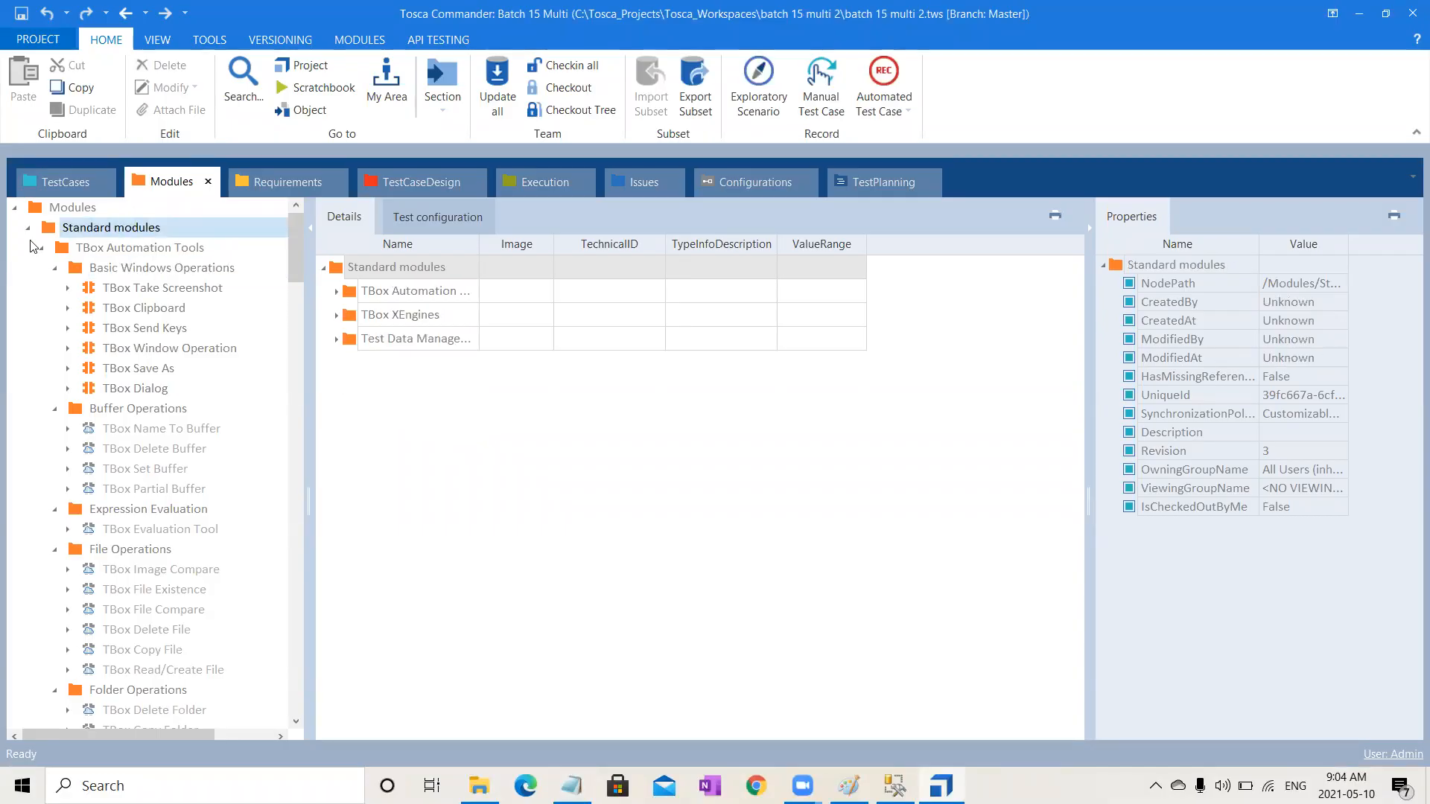
{"action": "left_click", "coordinate": [41, 248]}
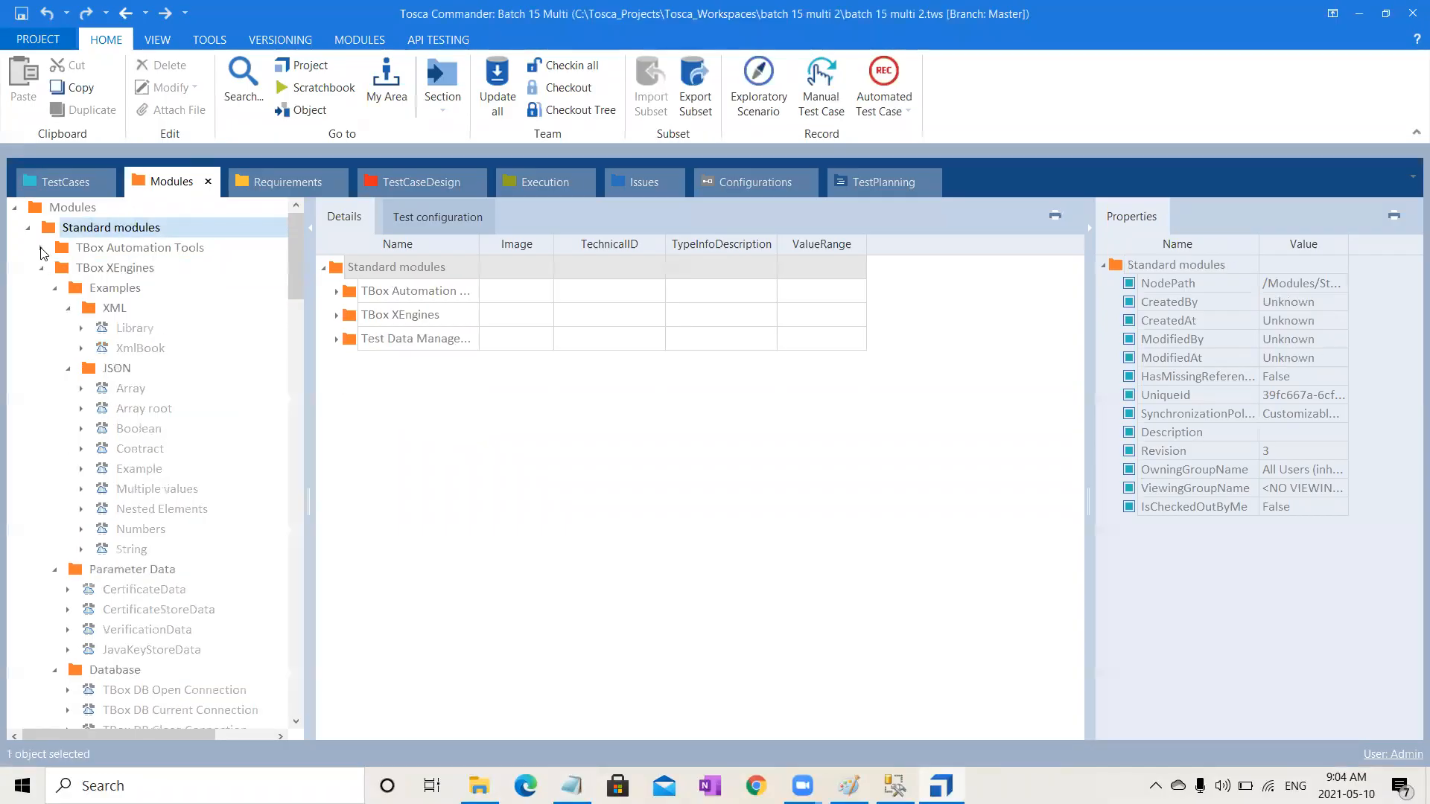
{"action": "left_click", "coordinate": [41, 249]}
{"action": "left_click", "coordinate": [143, 248]}
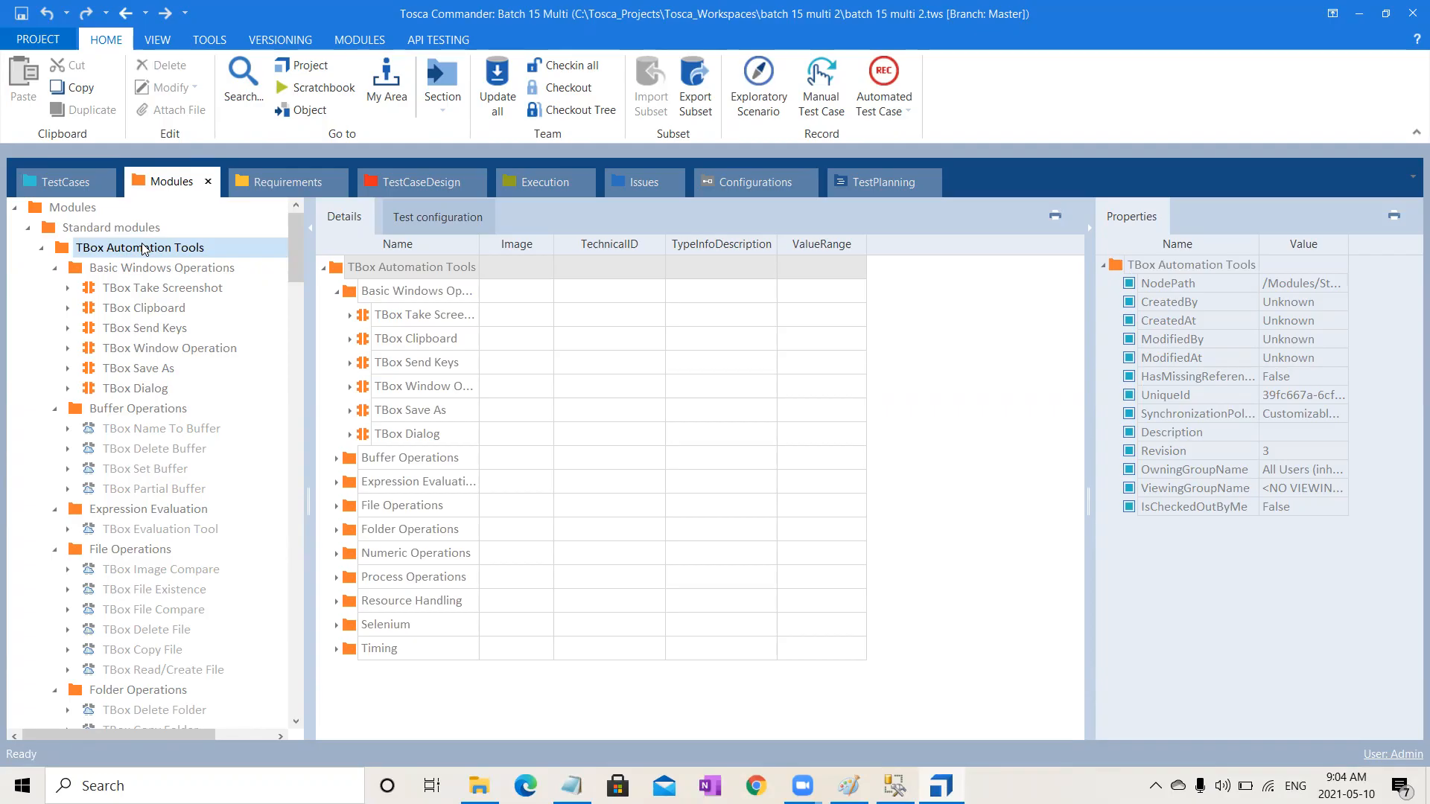
{"action": "right_click", "coordinate": [143, 249]}
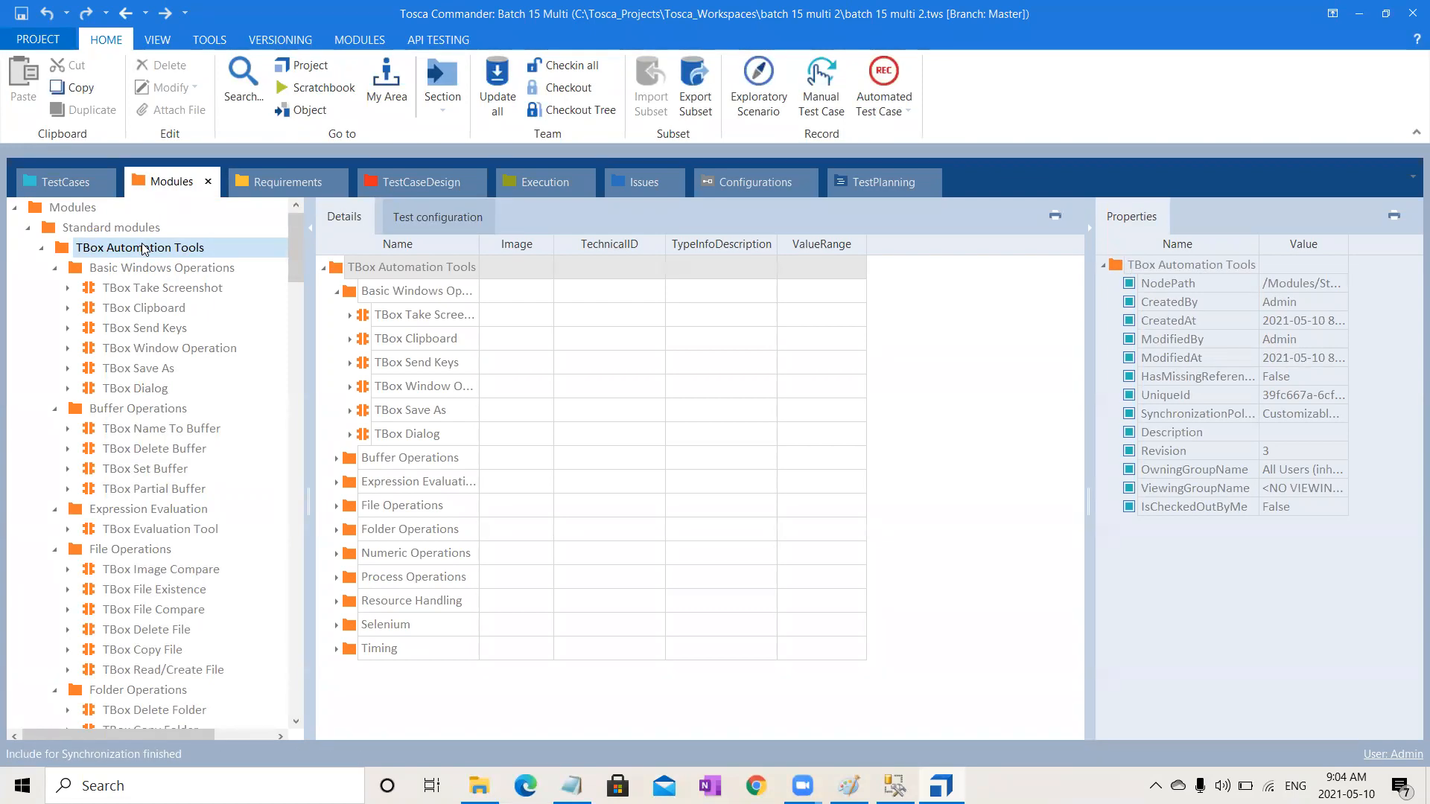
Step: Exclude the XML examples folder under TBox XEngines from synchronization
{"action": "left_click", "coordinate": [42, 248]}
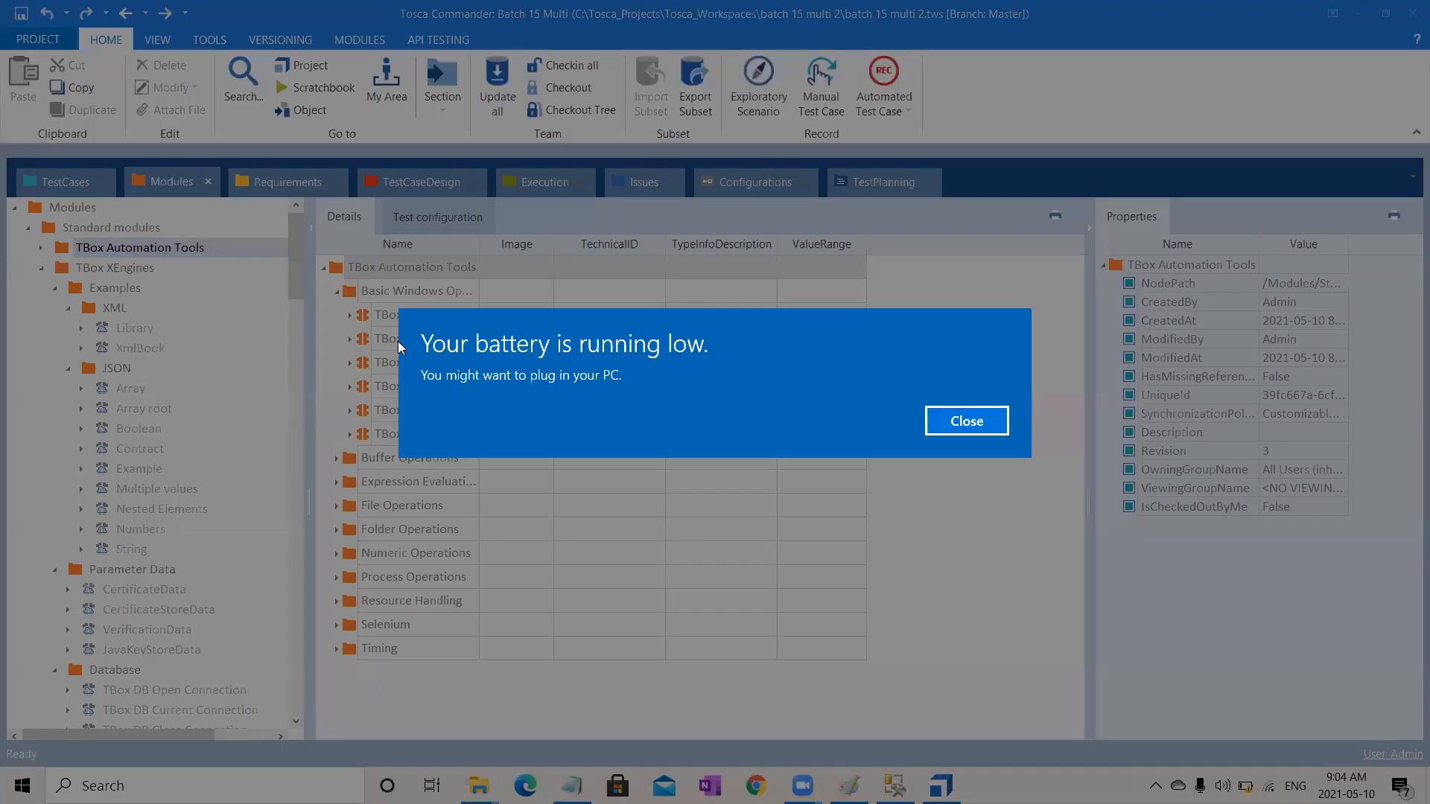
{"action": "left_click", "coordinate": [960, 419]}
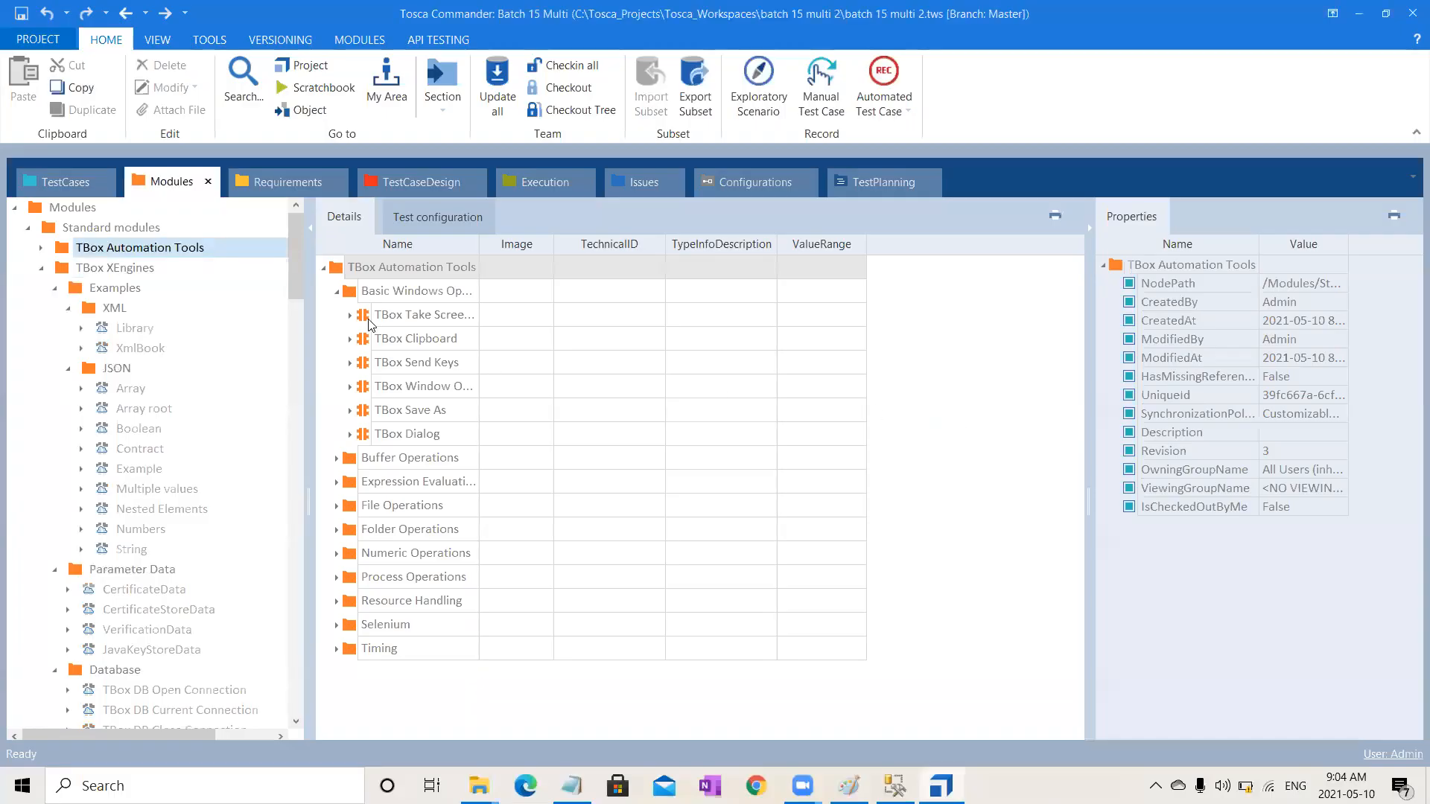
{"action": "left_click", "coordinate": [41, 248]}
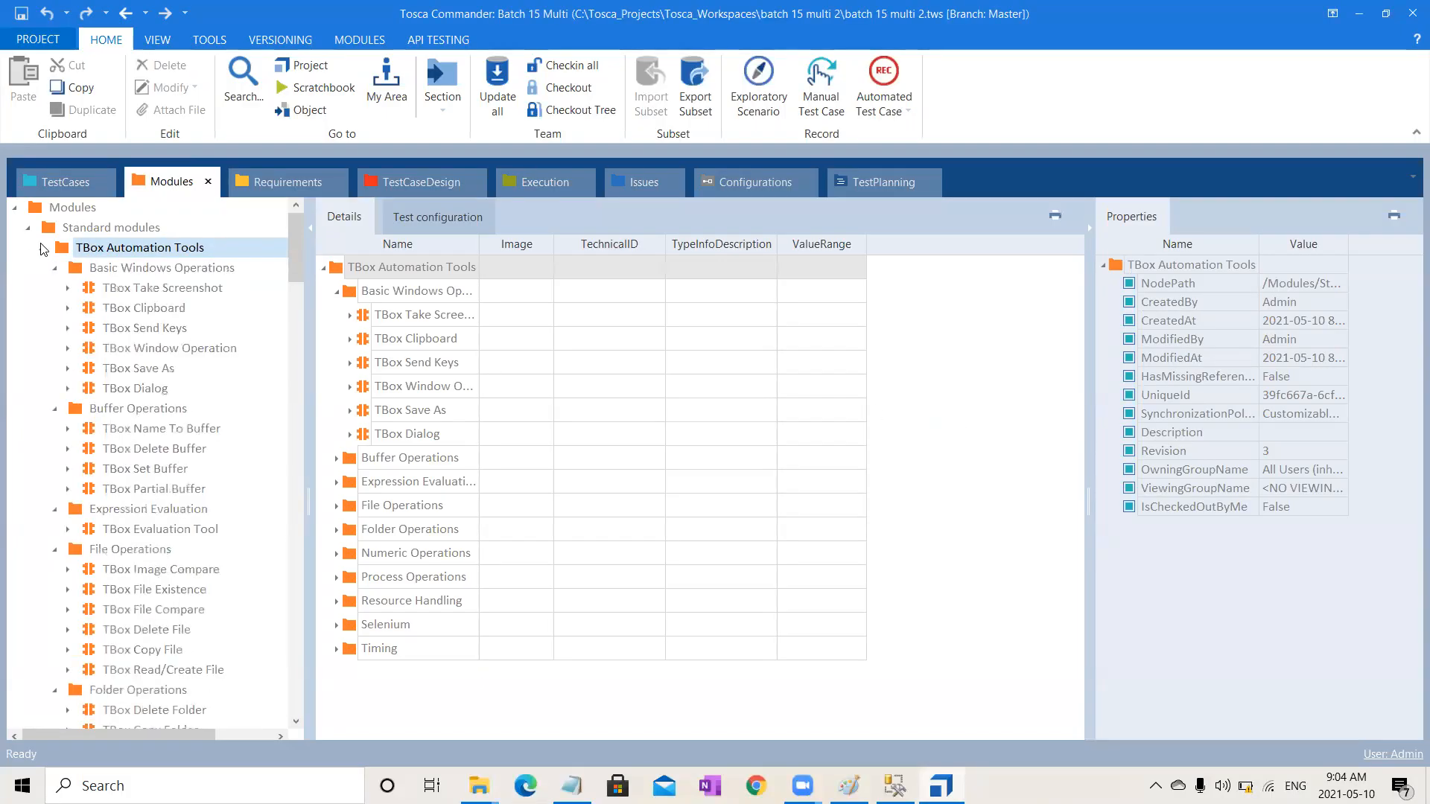
{"action": "left_click_drag", "start_coordinate": [295, 264], "coordinate": [297, 352]}
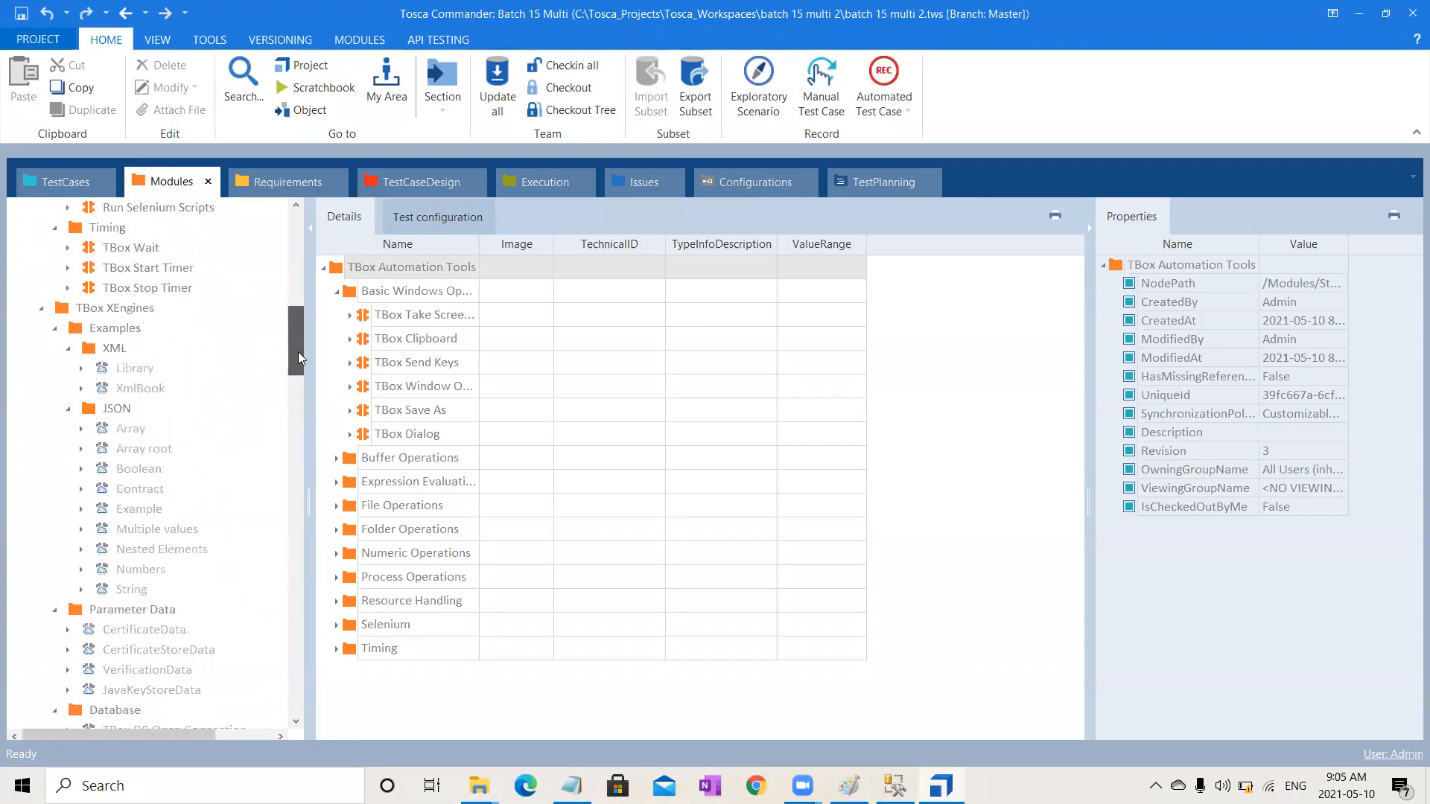
{"action": "left_click", "coordinate": [87, 311]}
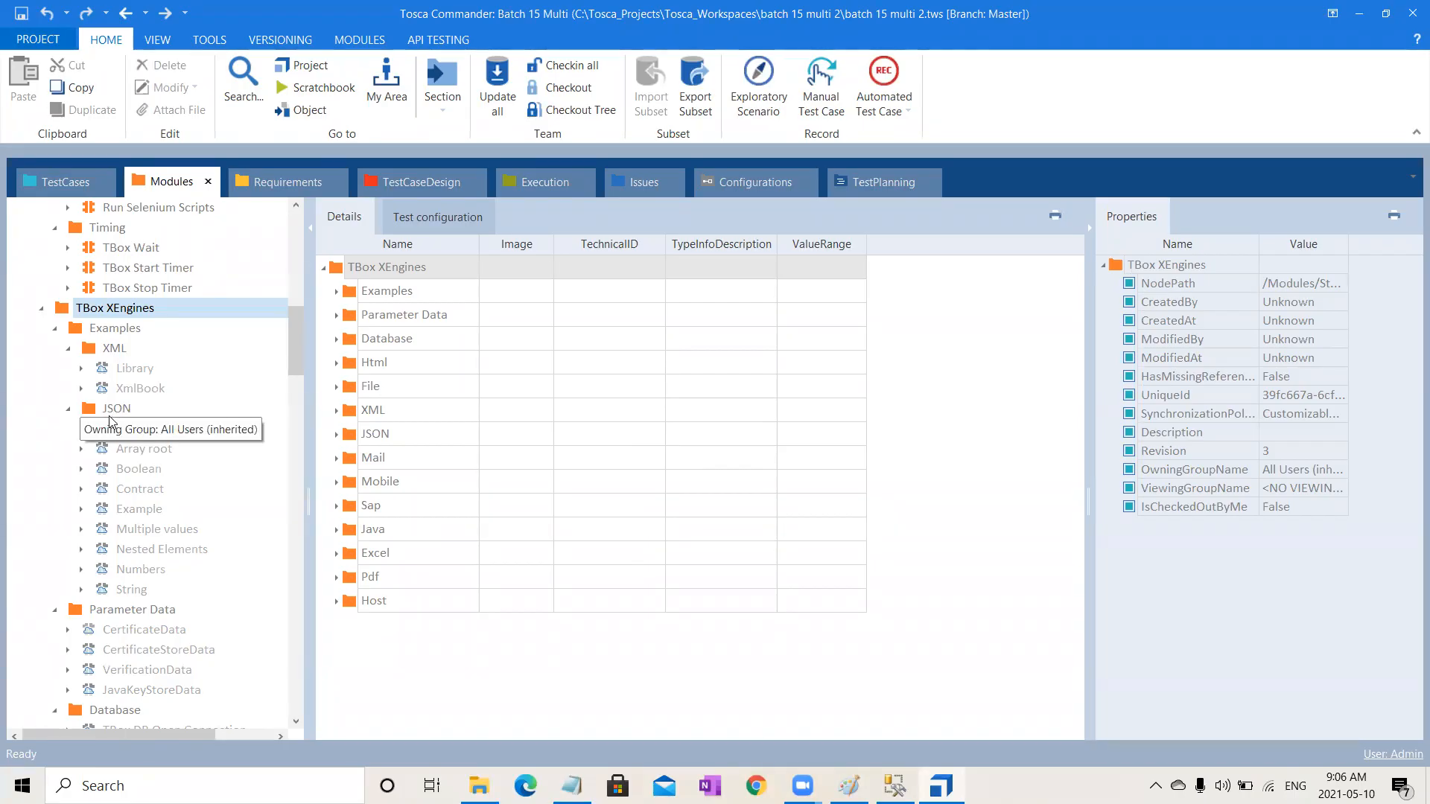
{"action": "right_click", "coordinate": [112, 355]}
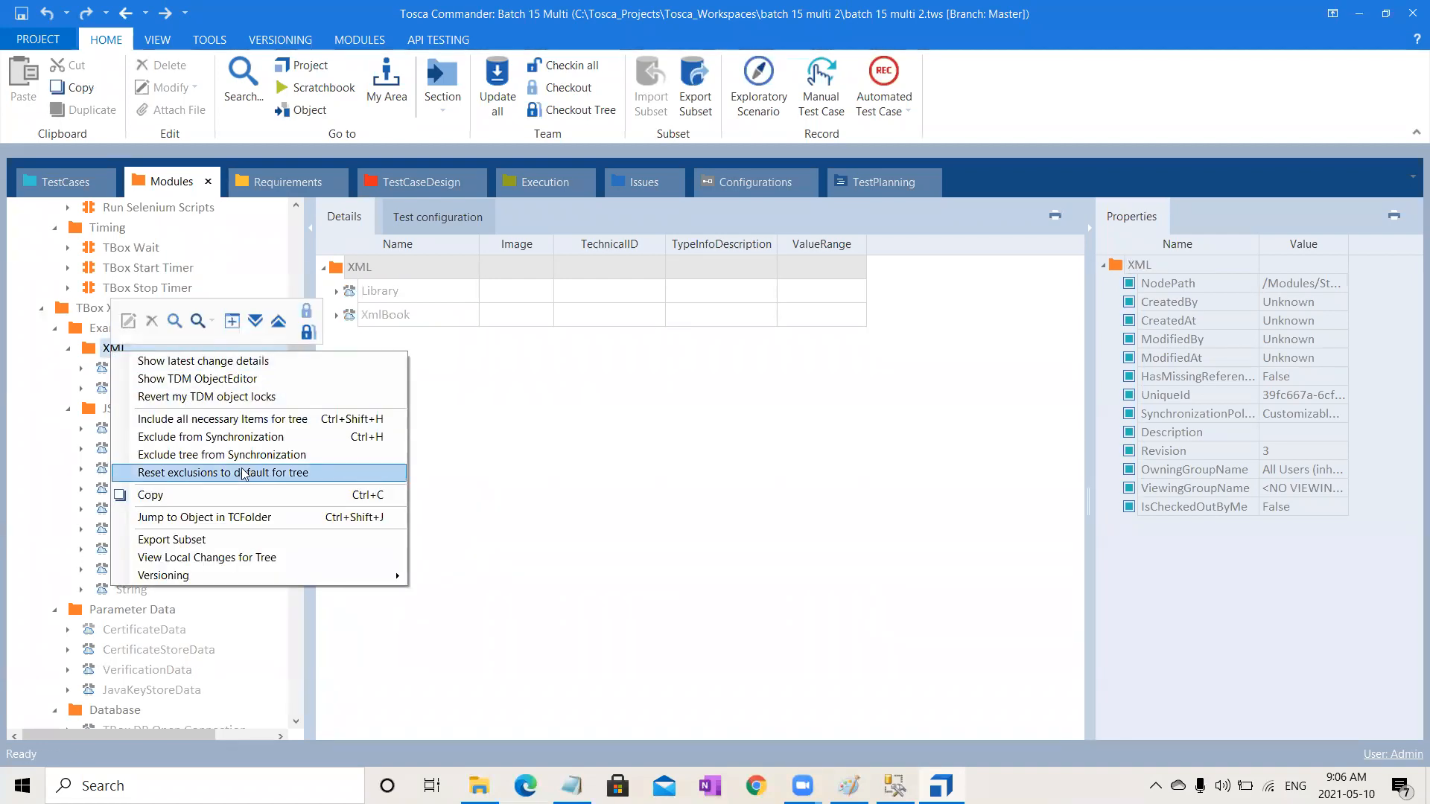
{"action": "left_click", "coordinate": [278, 437]}
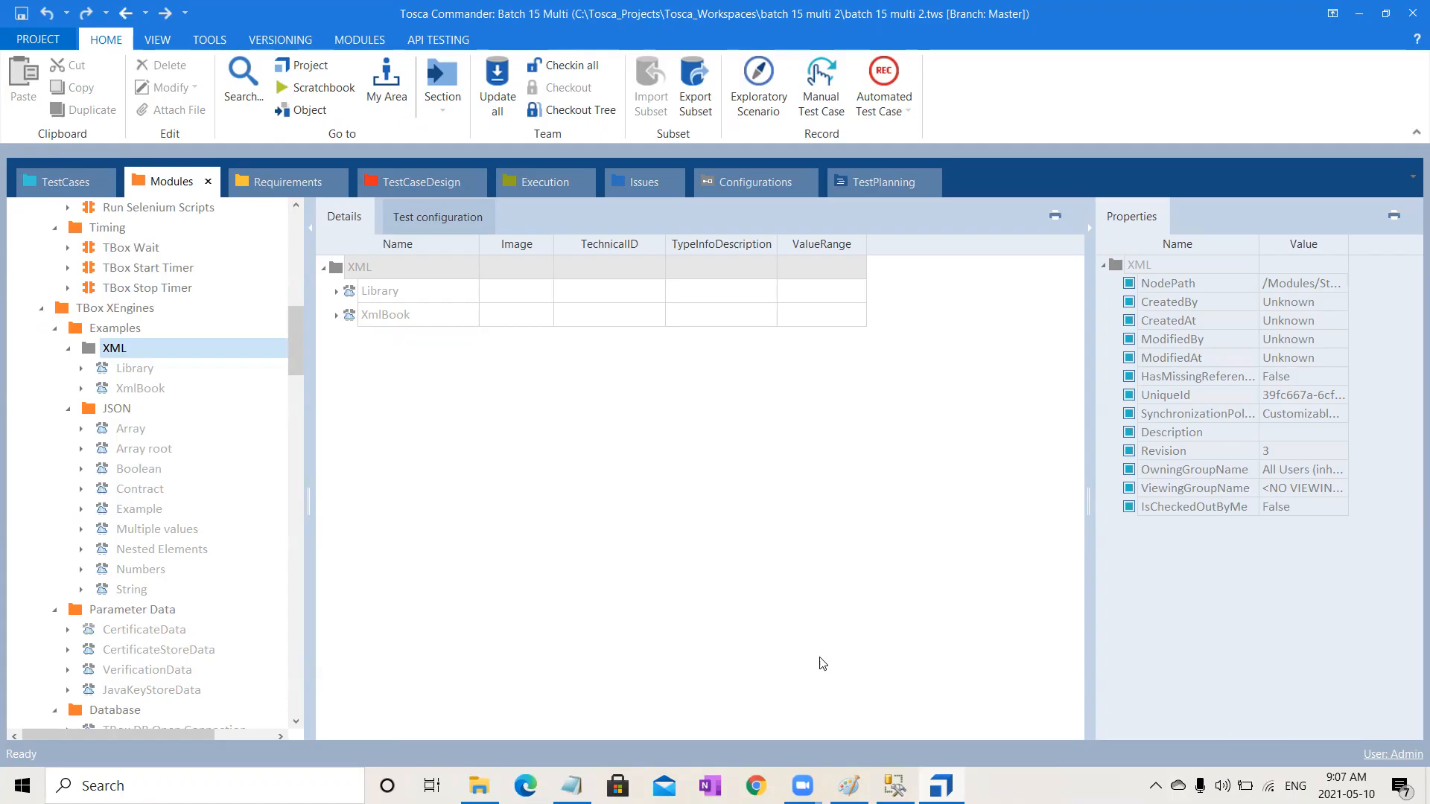
Step: Switch to Paint and annotate the diagram with an arrow, a circle around Local and an underline
{"action": "left_click", "coordinate": [849, 786]}
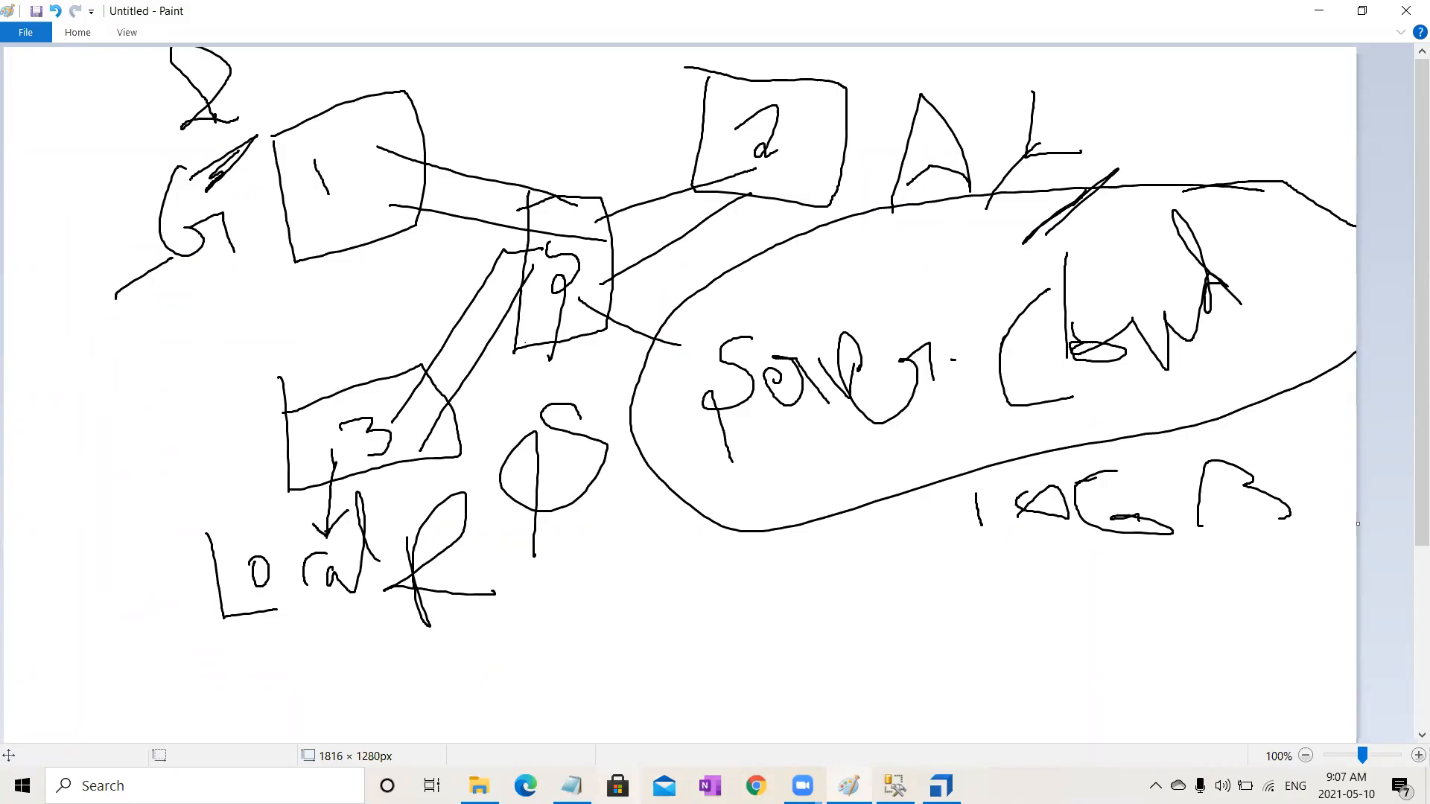
{"action": "left_click", "coordinate": [926, 776]}
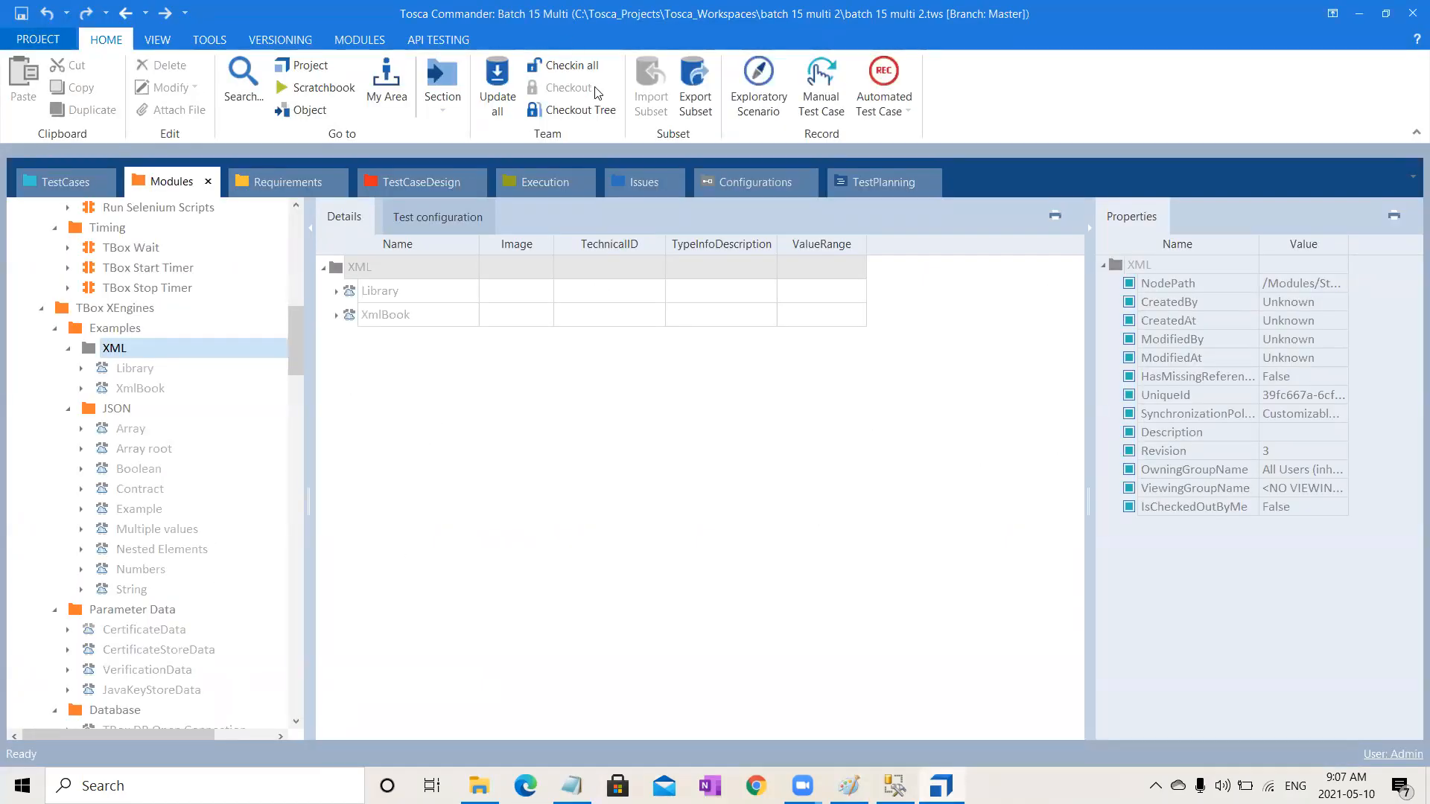
{"action": "left_click", "coordinate": [1360, 12]}
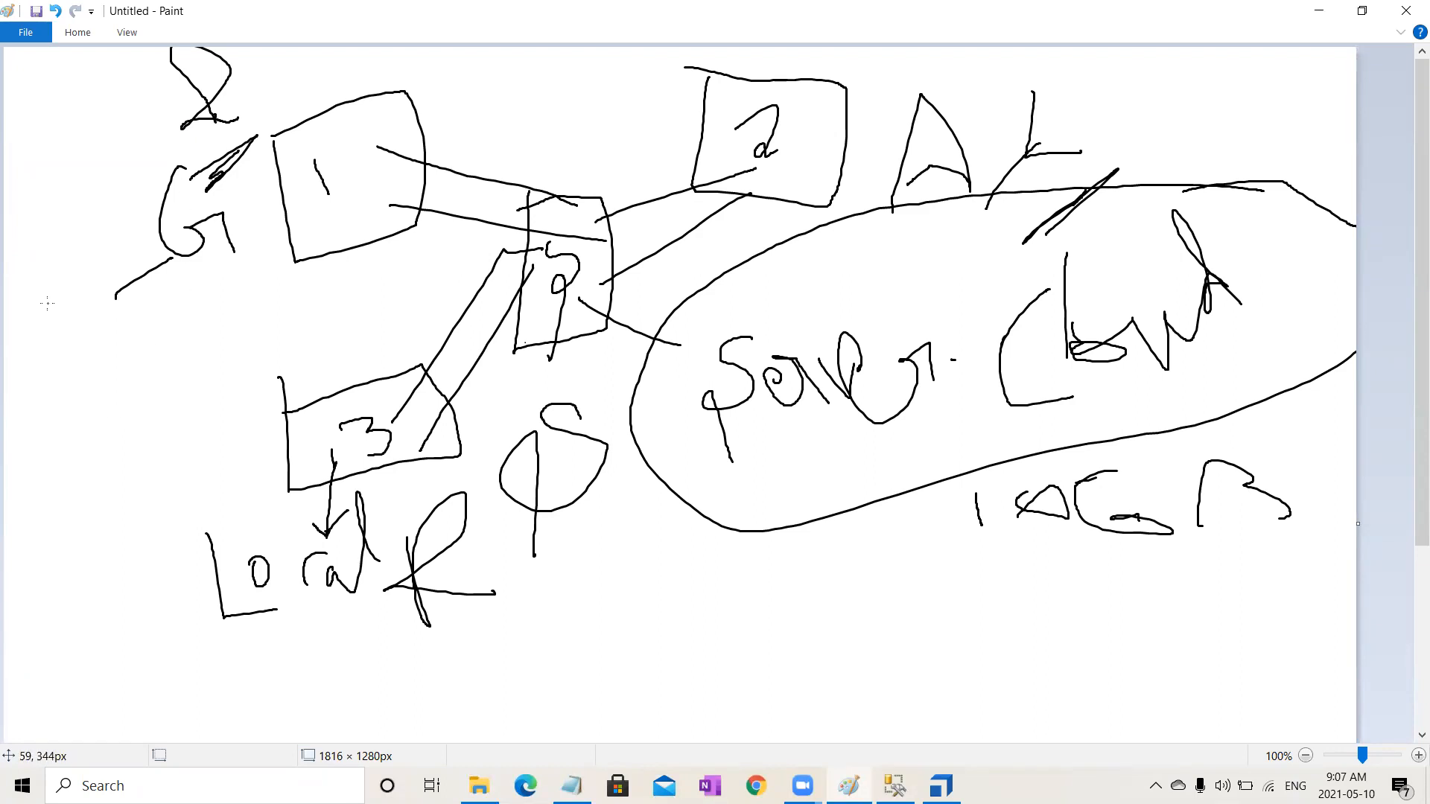
{"action": "left_click_drag", "start_coordinate": [194, 276], "coordinate": [238, 265]}
{"action": "mouse_move", "coordinate": [256, 73]}
{"action": "left_mouse_down"}
{"action": "mouse_move", "coordinate": [248, 96]}
{"action": "mouse_move", "coordinate": [359, 76]}
{"action": "mouse_move", "coordinate": [493, 158]}
{"action": "mouse_move", "coordinate": [489, 122]}
{"action": "left_mouse_up"}
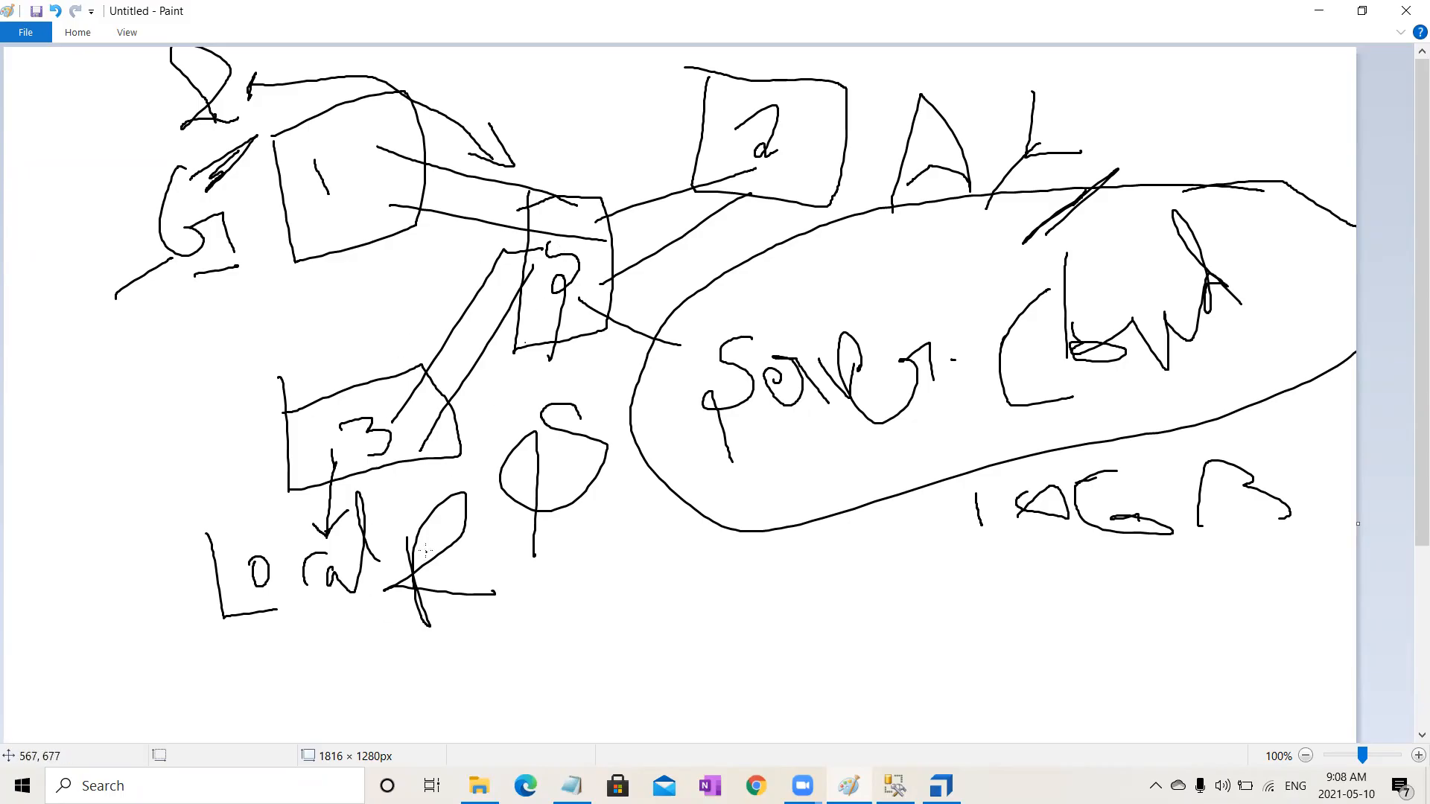
{"action": "mouse_move", "coordinate": [391, 665]}
{"action": "left_mouse_down"}
{"action": "mouse_move", "coordinate": [538, 658]}
{"action": "mouse_move", "coordinate": [384, 663]}
{"action": "mouse_move", "coordinate": [489, 650]}
{"action": "left_mouse_up"}
{"action": "mouse_move", "coordinate": [264, 596]}
{"action": "left_mouse_down"}
{"action": "mouse_move", "coordinate": [376, 486]}
{"action": "mouse_move", "coordinate": [236, 651]}
{"action": "mouse_move", "coordinate": [369, 600]}
{"action": "left_mouse_up"}
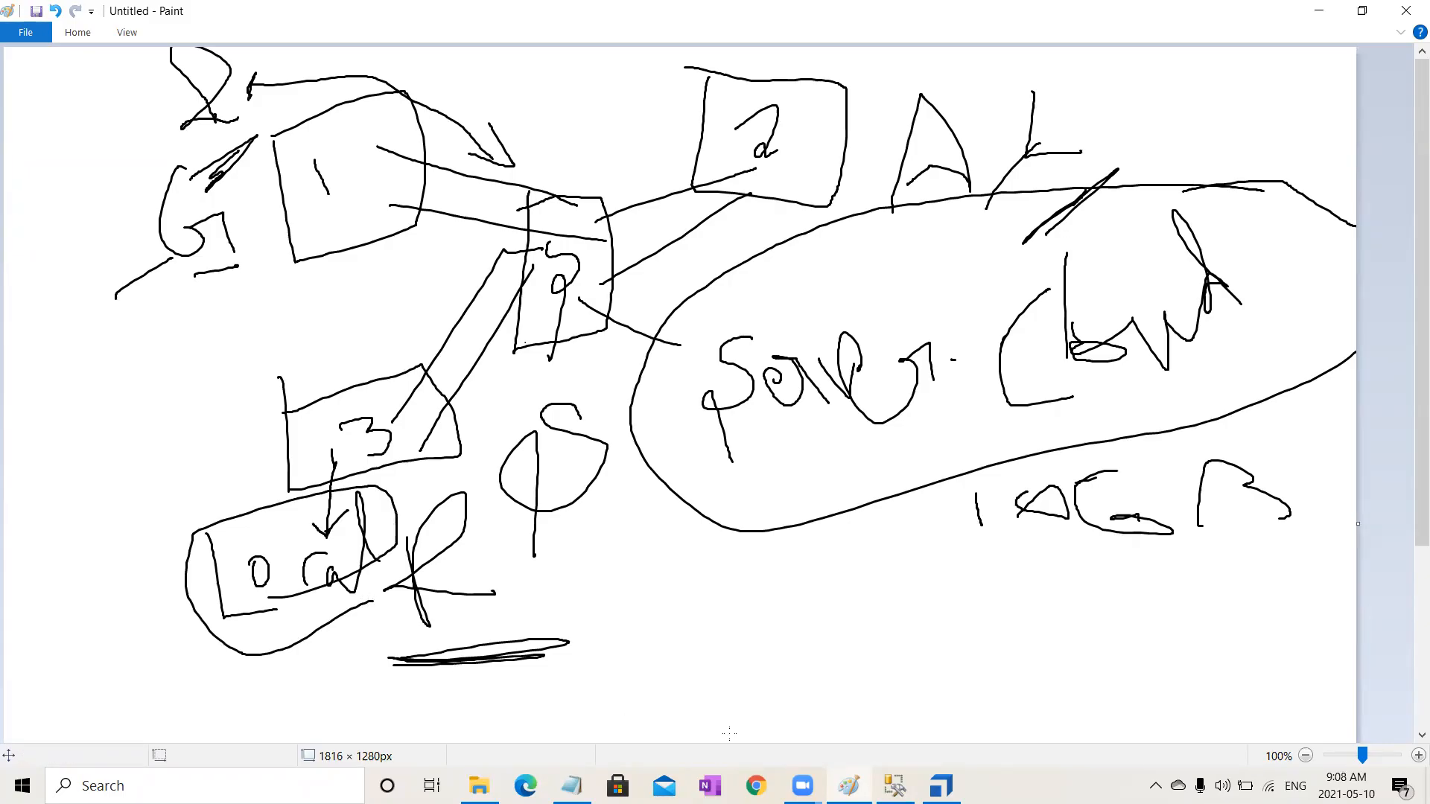
Step: Add arrowheads between the numbered boxes and draw stacked rectangle shapes below the Server-Client ellipse in the Paint diagram
{"action": "left_click", "coordinate": [729, 733]}
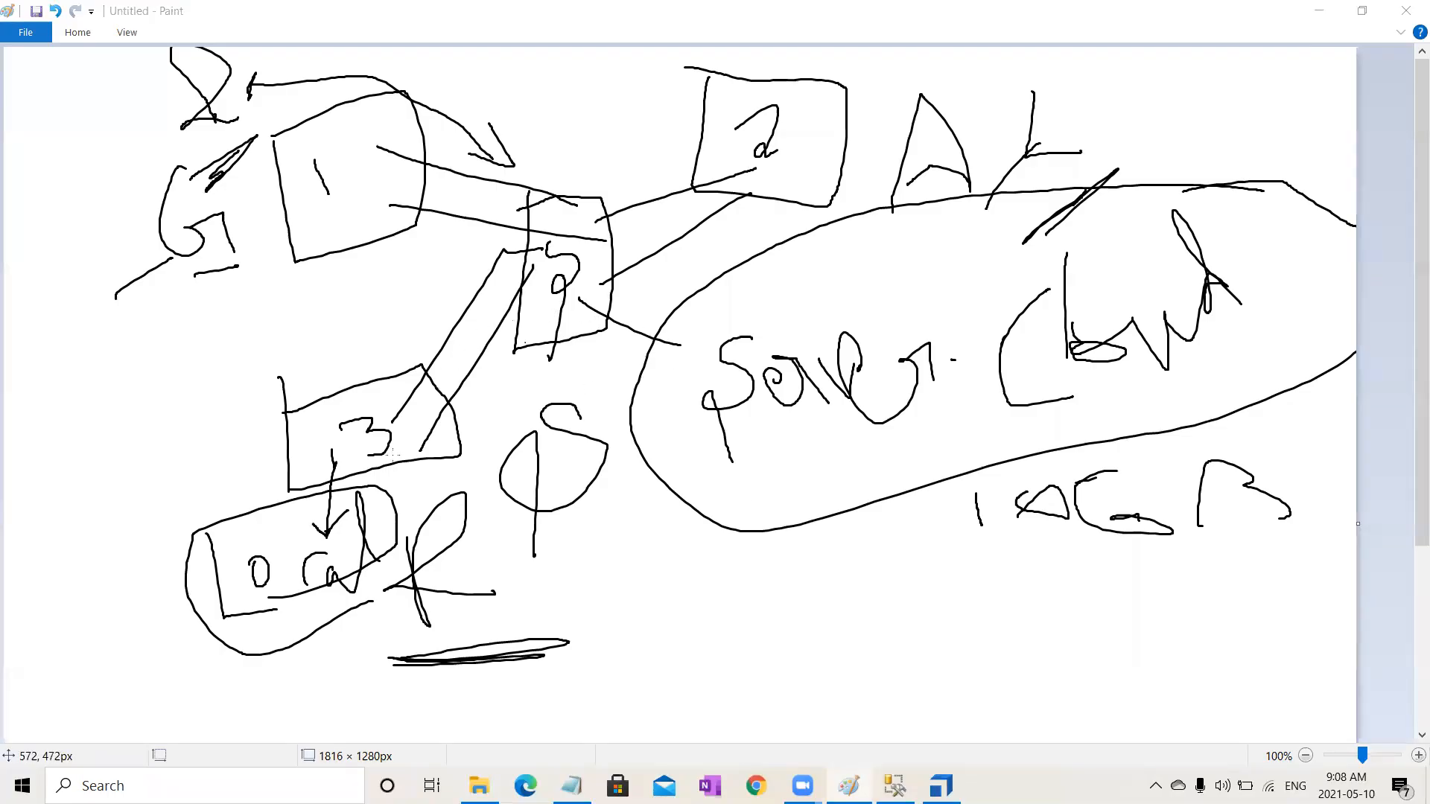
{"action": "mouse_move", "coordinate": [392, 413]}
{"action": "left_mouse_down"}
{"action": "mouse_move", "coordinate": [395, 430]}
{"action": "mouse_move", "coordinate": [422, 407]}
{"action": "left_mouse_up"}
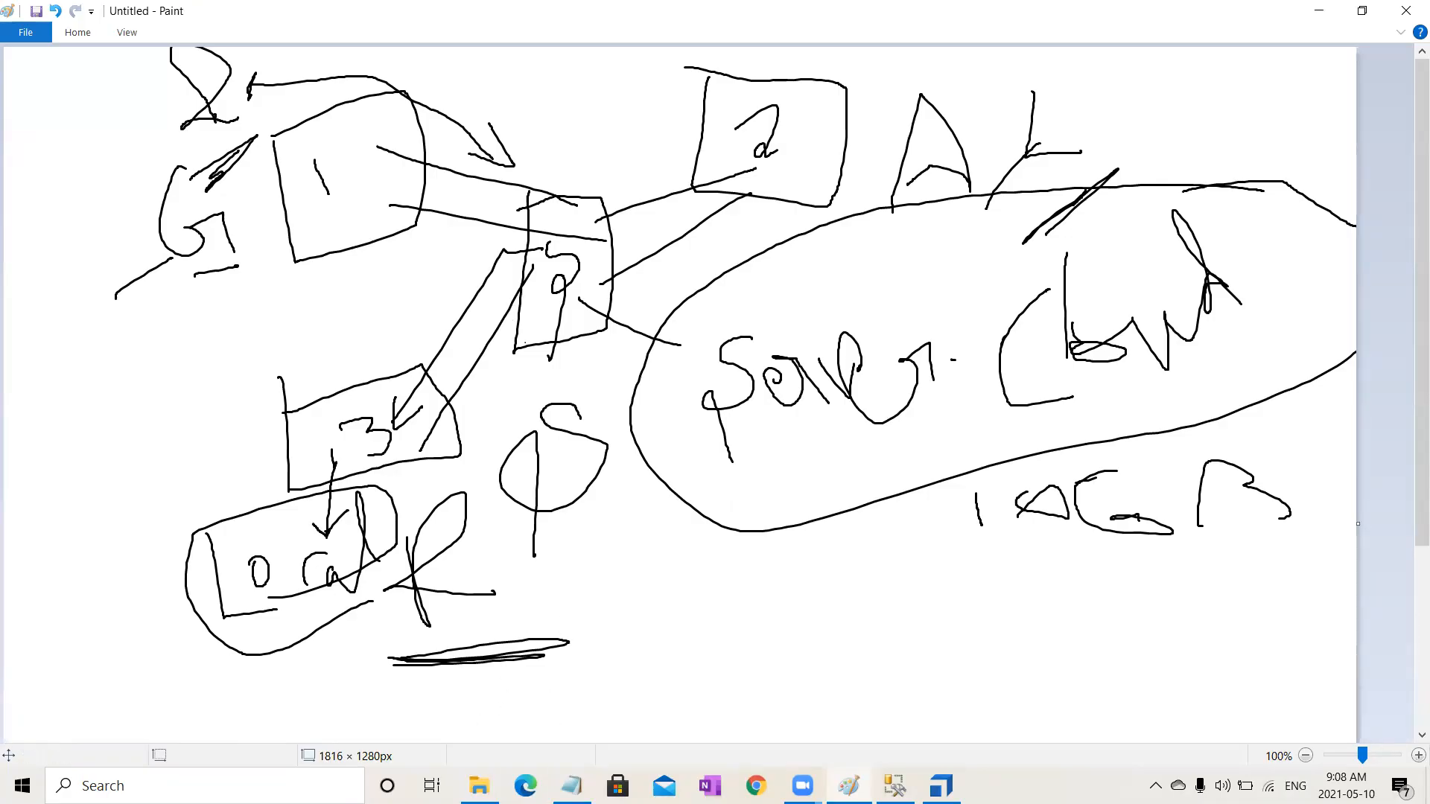
{"action": "mouse_move", "coordinate": [660, 584]}
{"action": "left_mouse_down"}
{"action": "mouse_move", "coordinate": [795, 587]}
{"action": "mouse_move", "coordinate": [844, 550]}
{"action": "mouse_move", "coordinate": [648, 556]}
{"action": "mouse_move", "coordinate": [655, 586]}
{"action": "left_mouse_up"}
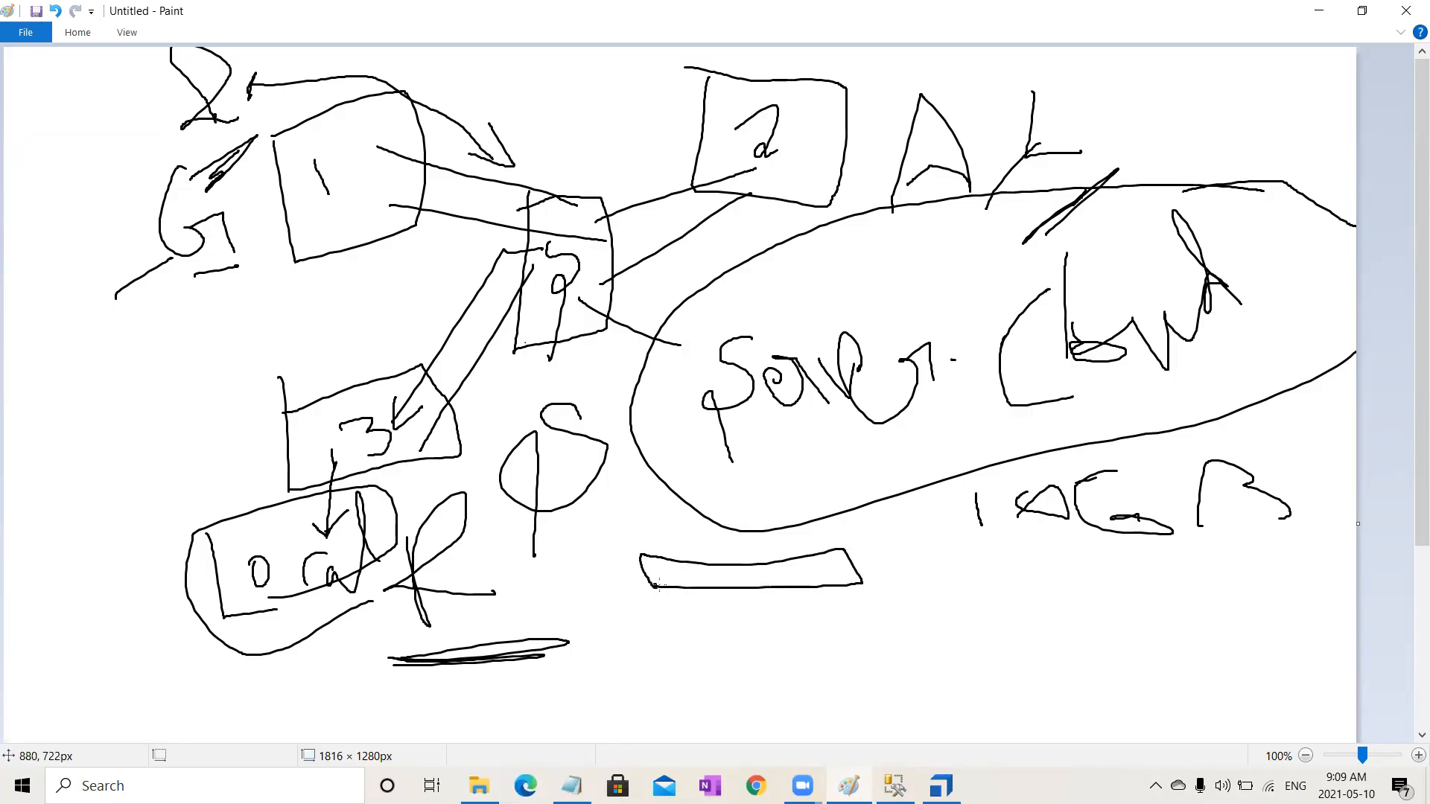
{"action": "mouse_move", "coordinate": [682, 572]}
{"action": "left_mouse_down"}
{"action": "mouse_move", "coordinate": [685, 616]}
{"action": "mouse_move", "coordinate": [729, 646]}
{"action": "mouse_move", "coordinate": [862, 628]}
{"action": "mouse_move", "coordinate": [694, 611]}
{"action": "mouse_move", "coordinate": [706, 689]}
{"action": "mouse_move", "coordinate": [735, 741]}
{"action": "mouse_move", "coordinate": [860, 708]}
{"action": "mouse_move", "coordinate": [878, 635]}
{"action": "mouse_move", "coordinate": [680, 666]}
{"action": "left_mouse_up"}
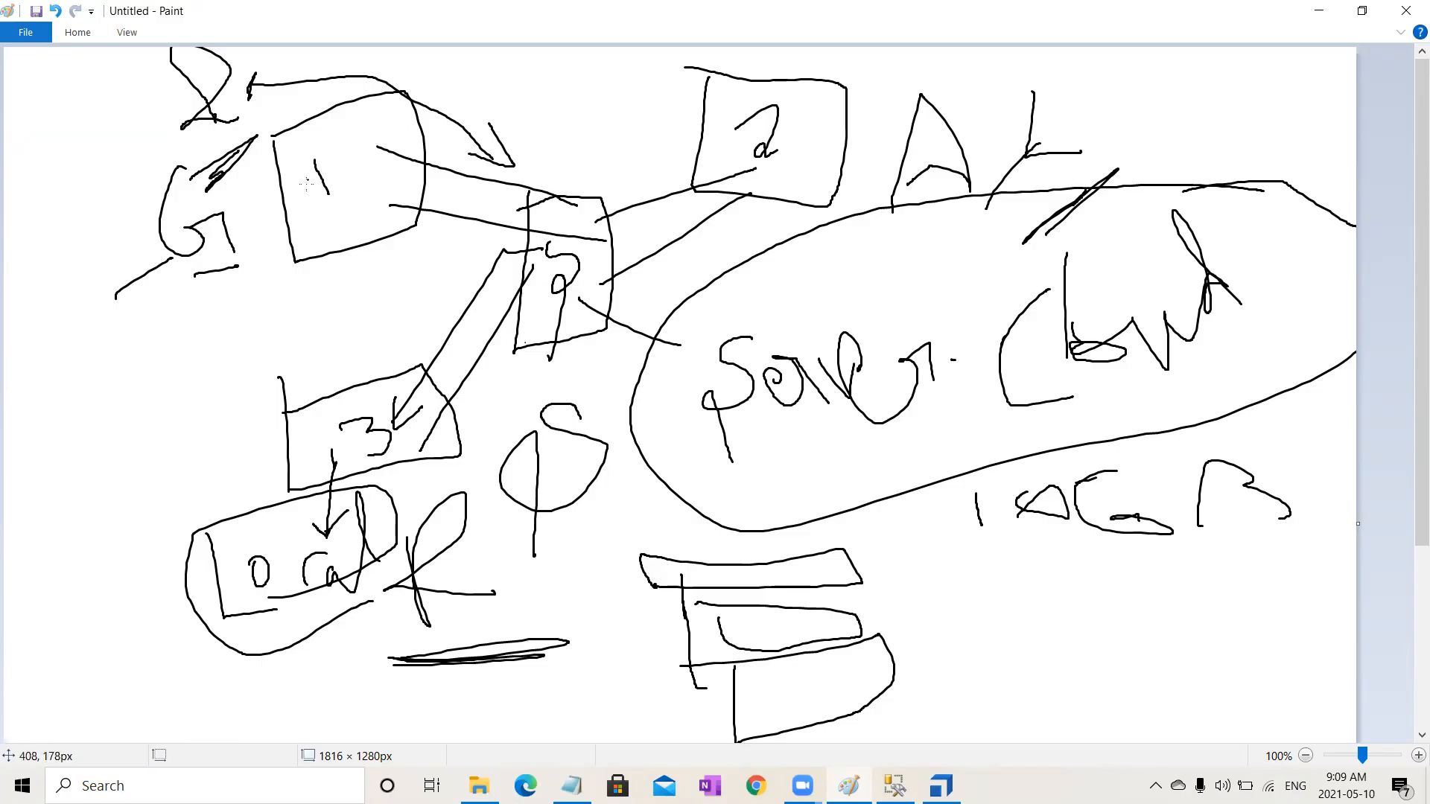
{"action": "mouse_move", "coordinate": [487, 209]}
{"action": "left_mouse_down"}
{"action": "mouse_move", "coordinate": [526, 229]}
{"action": "mouse_move", "coordinate": [488, 238]}
{"action": "left_mouse_up"}
{"action": "left_click", "coordinate": [643, 721]}
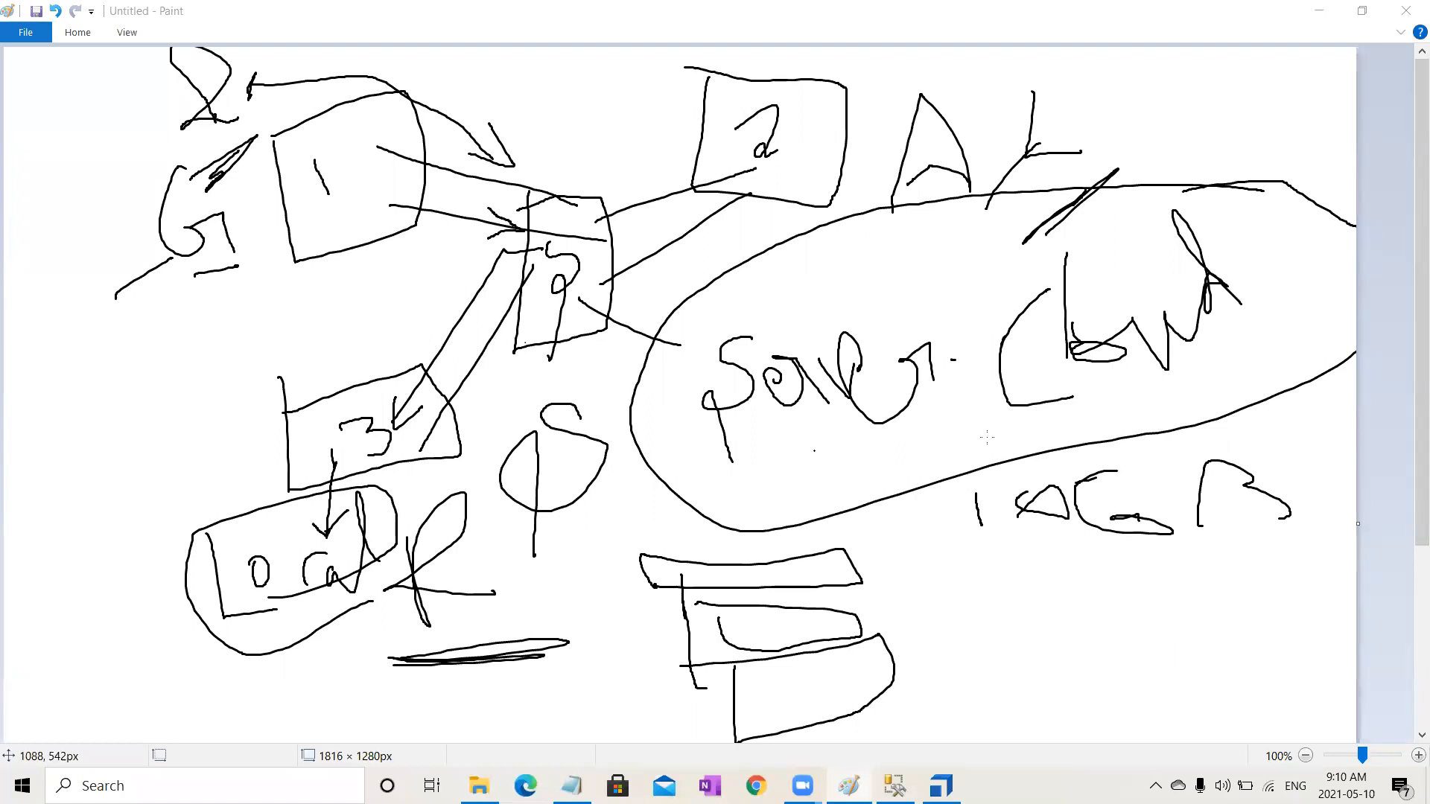
Step: Switch to Tosca Commander and include the whole TBox XEngines folder and its Examples modules for synchronization
{"action": "left_click", "coordinate": [941, 786]}
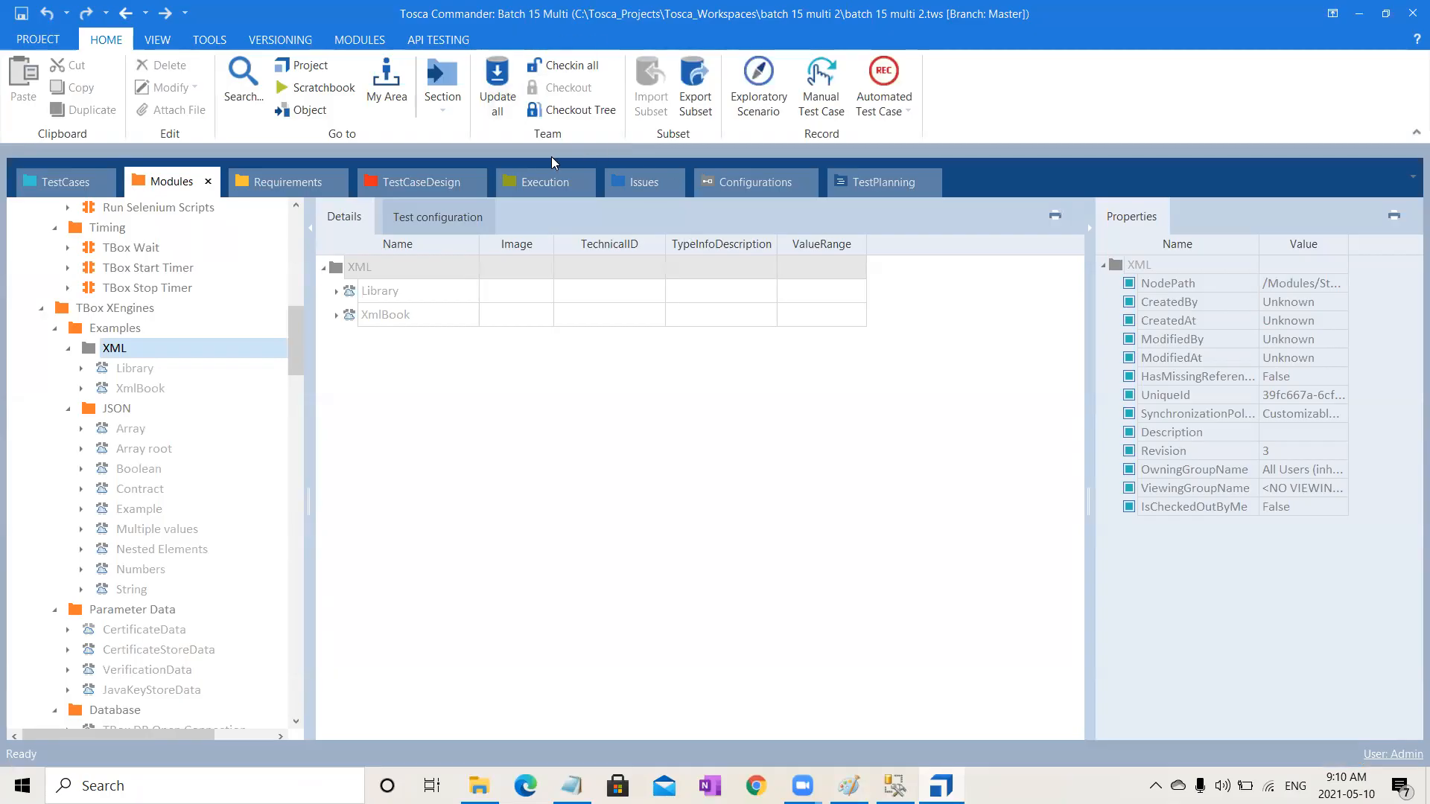
{"action": "left_click", "coordinate": [105, 334]}
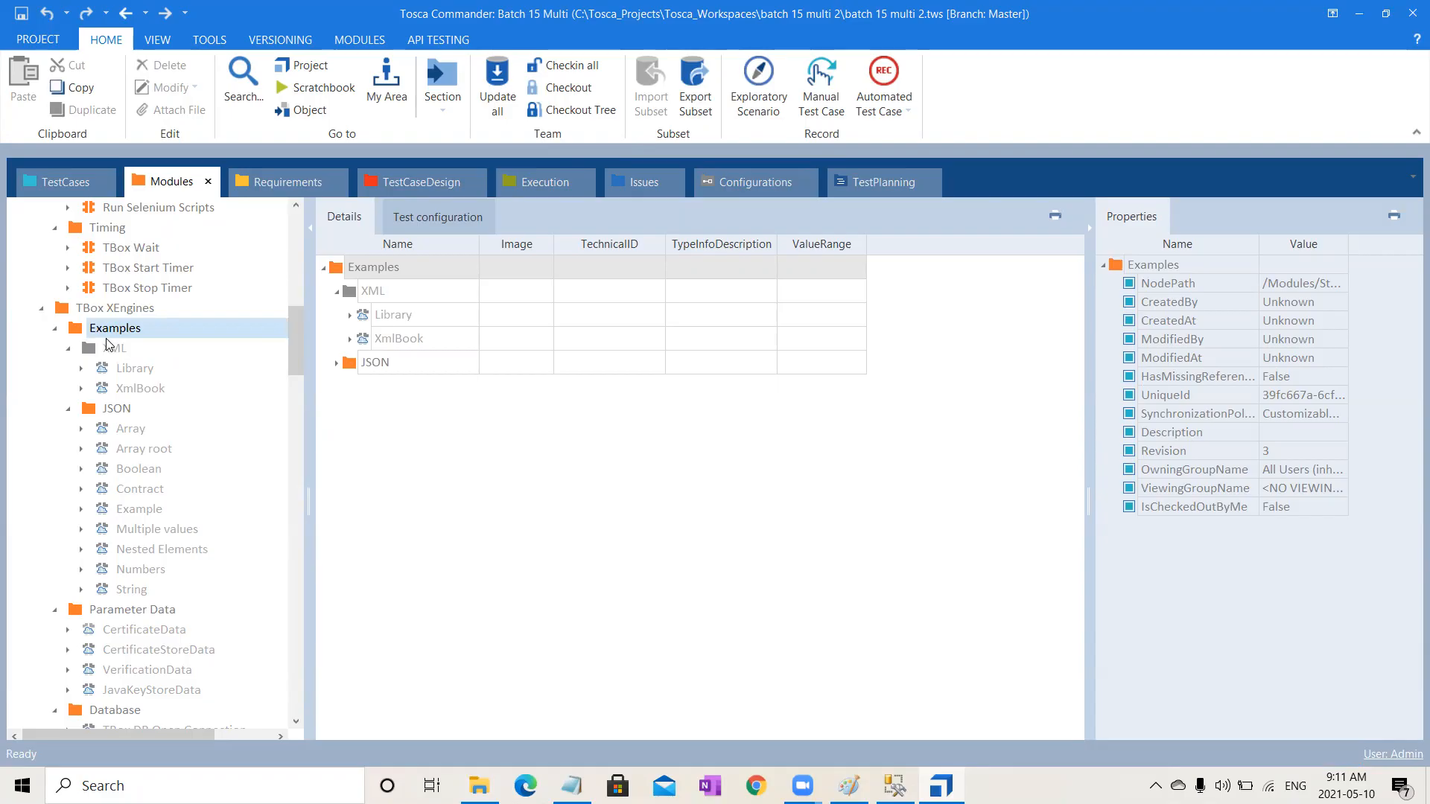
{"action": "left_click", "coordinate": [124, 315]}
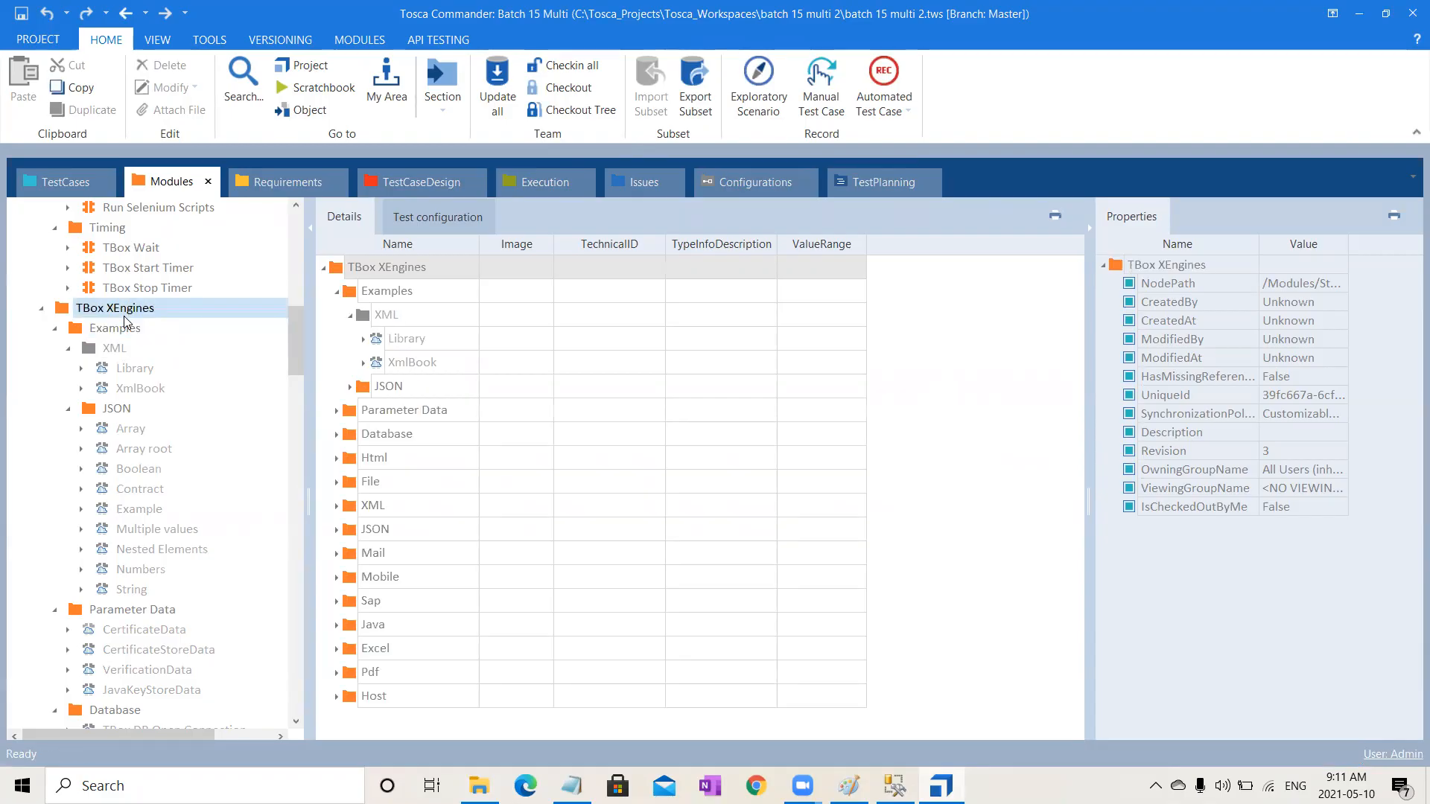
{"action": "key", "text": "F12"}
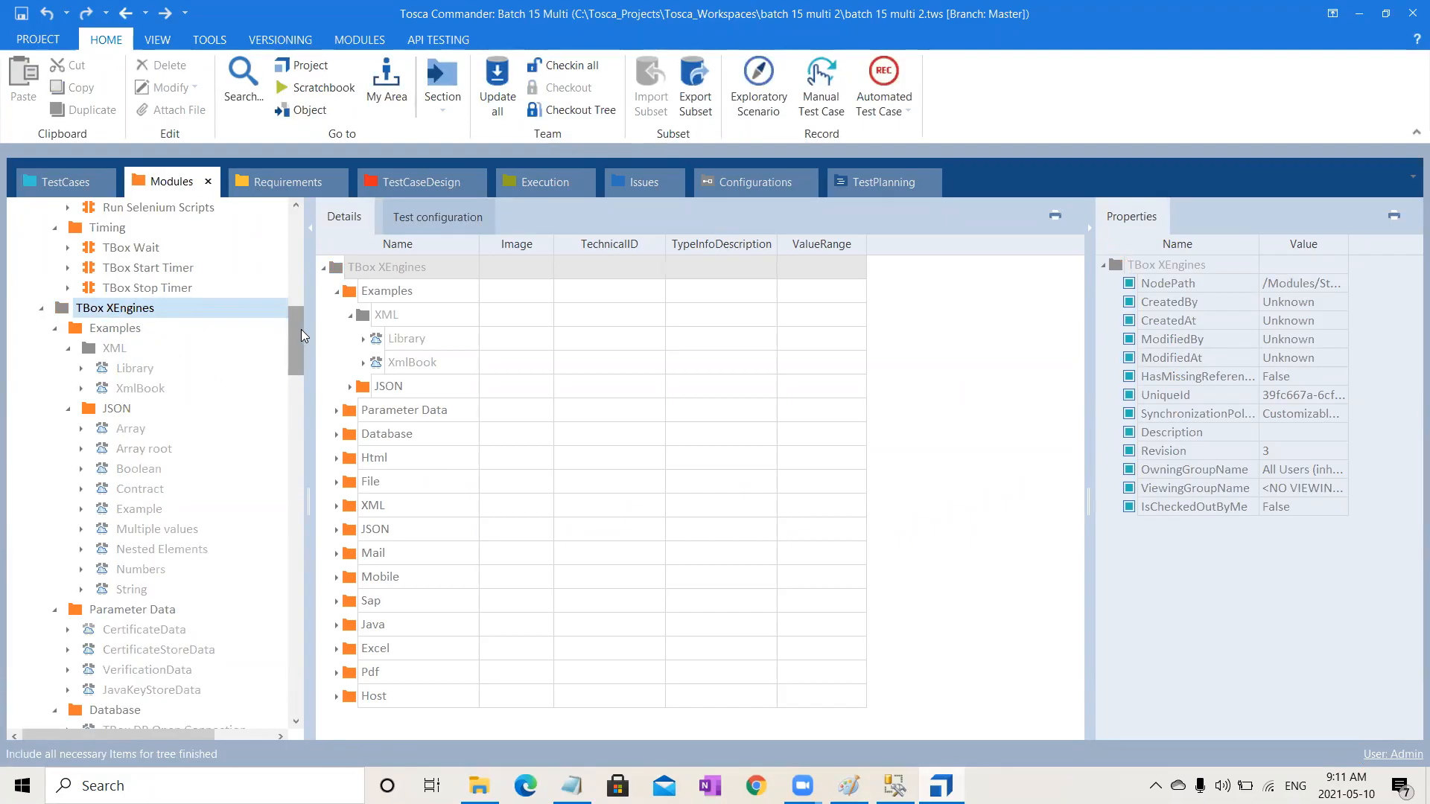
{"action": "double_click", "coordinate": [132, 307]}
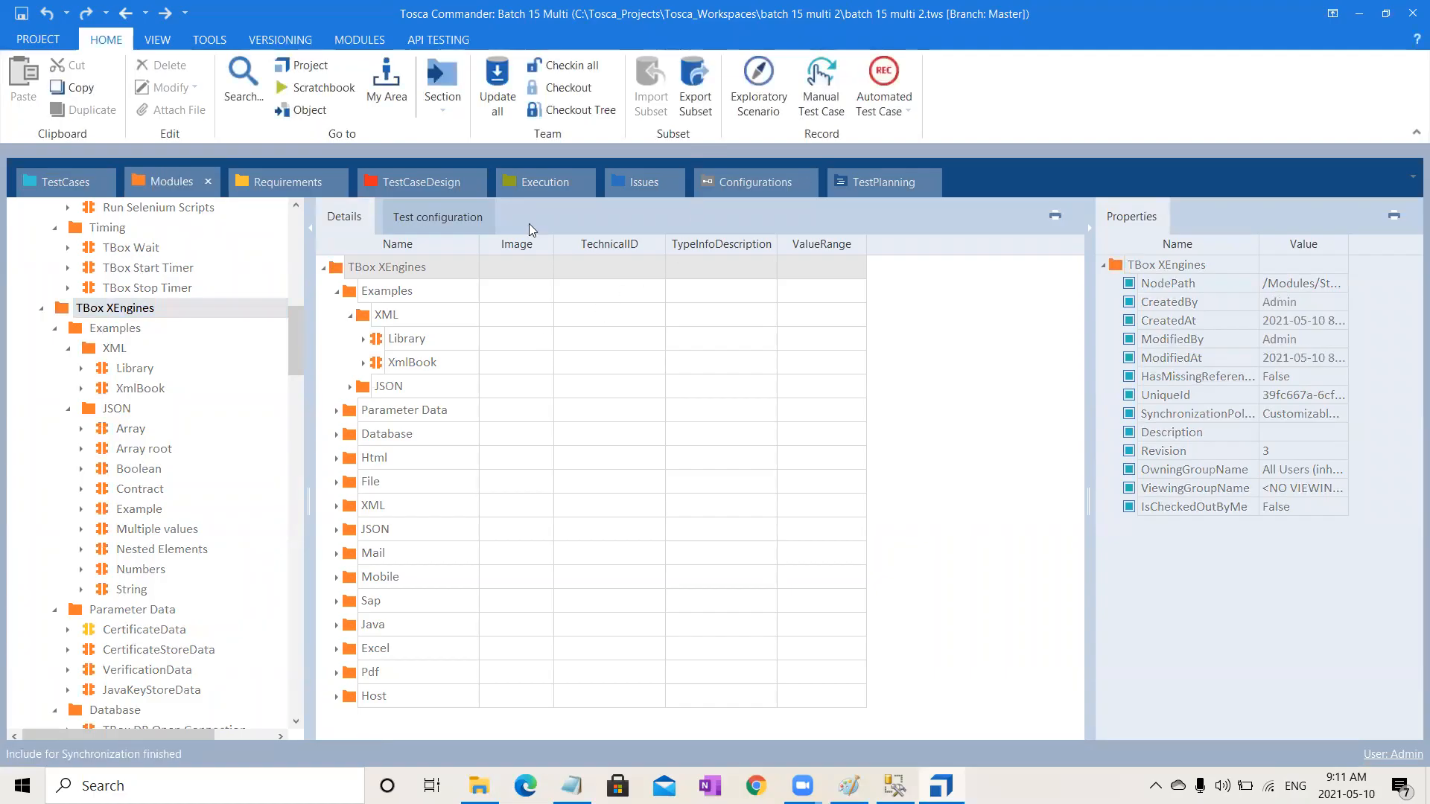
Step: Collapse TBox XEngines and include the Test Data Management folder for synchronization
{"action": "left_click", "coordinate": [41, 309]}
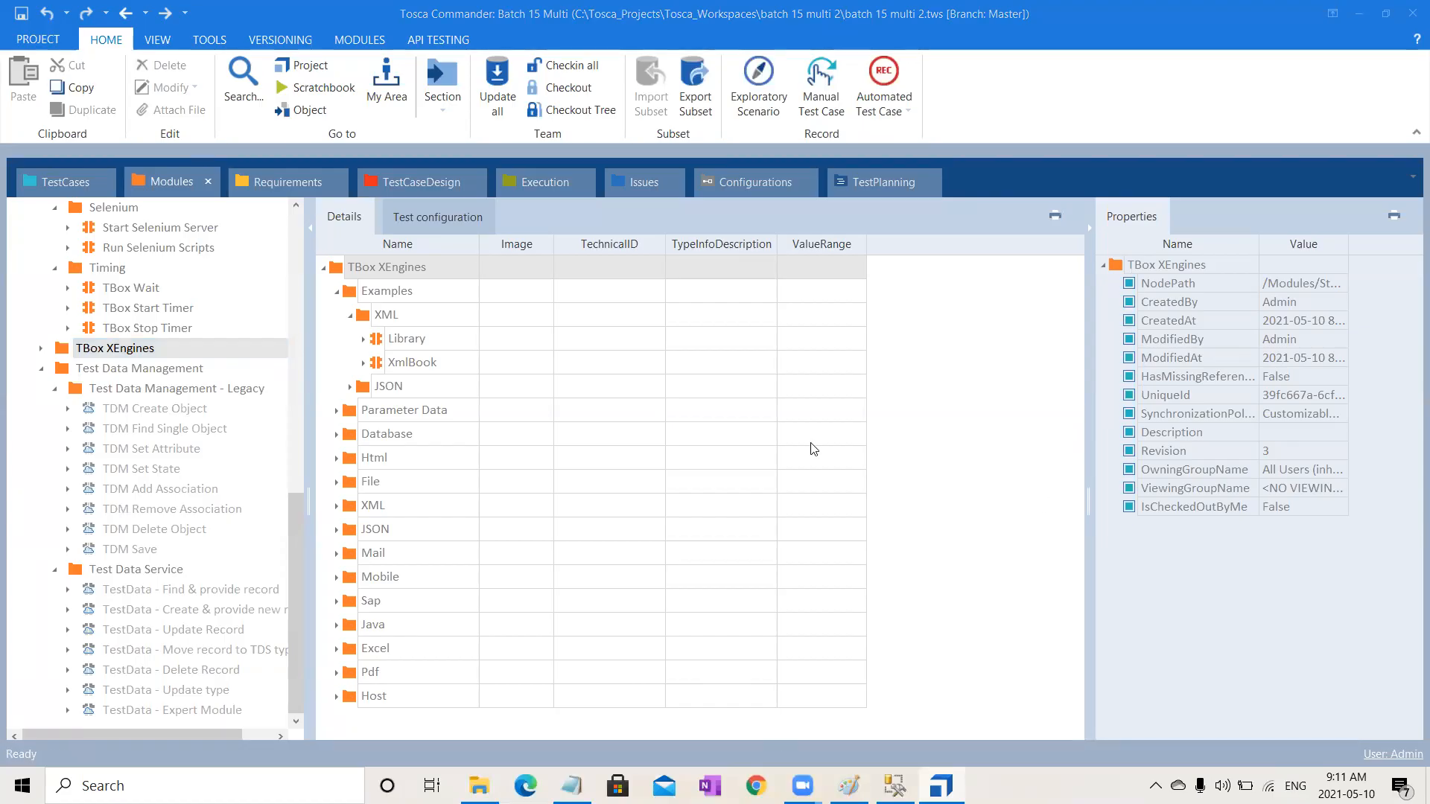
{"action": "left_click", "coordinate": [130, 374]}
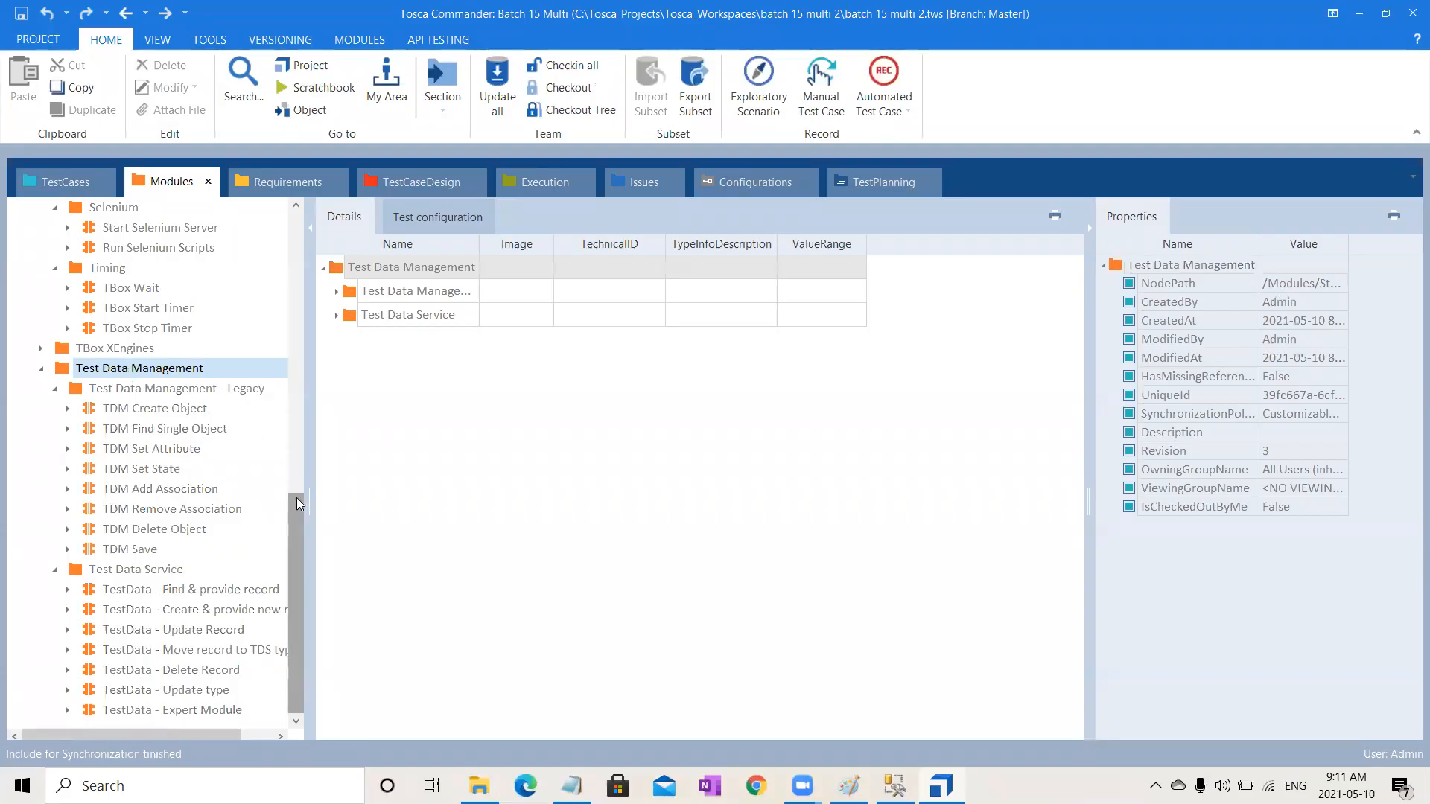
Step: Collapse Standard modules and check out the root Modules folder
{"action": "left_click_drag", "start_coordinate": [299, 504], "coordinate": [297, 224]}
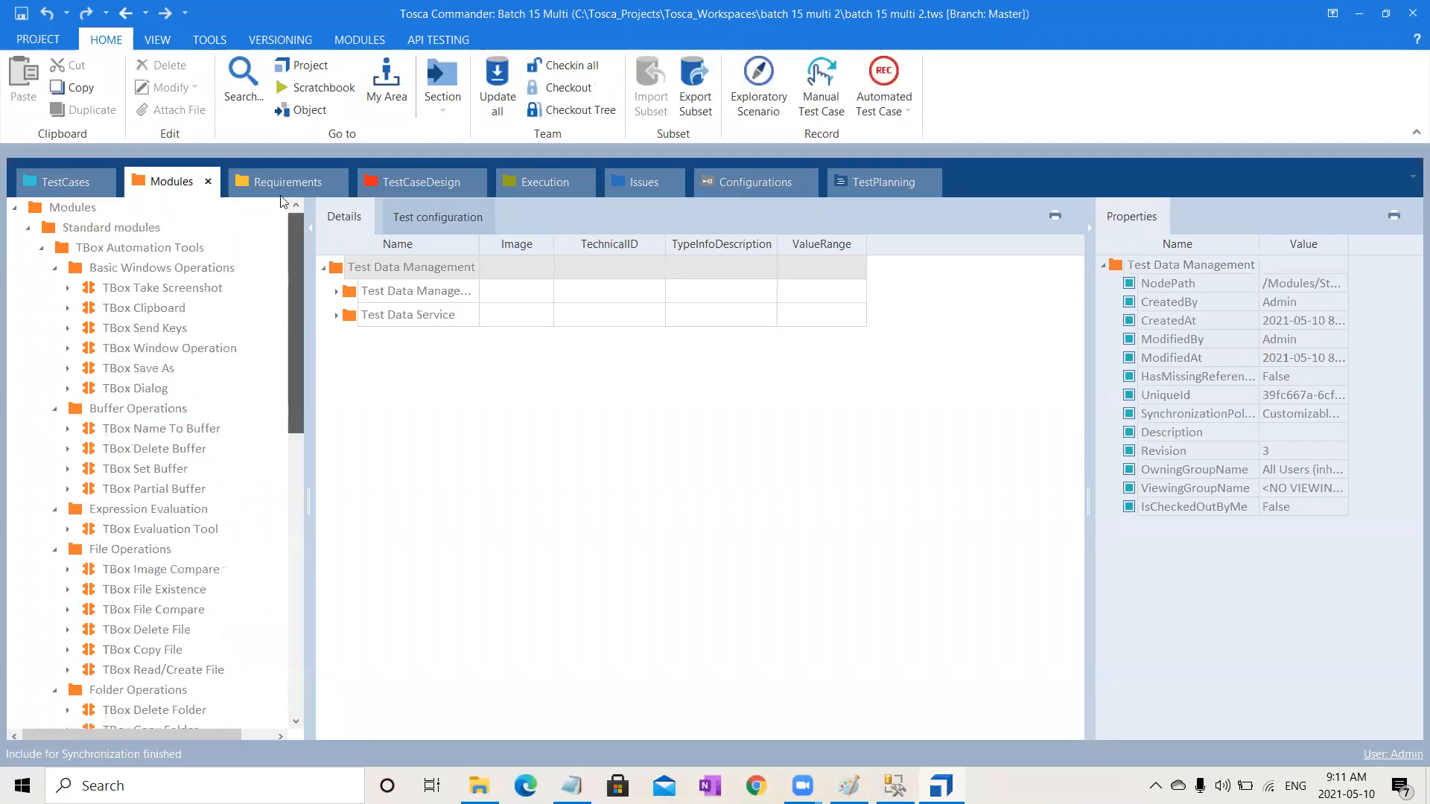
{"action": "left_click", "coordinate": [31, 231]}
{"action": "left_click", "coordinate": [81, 208]}
{"action": "right_click", "coordinate": [84, 209]}
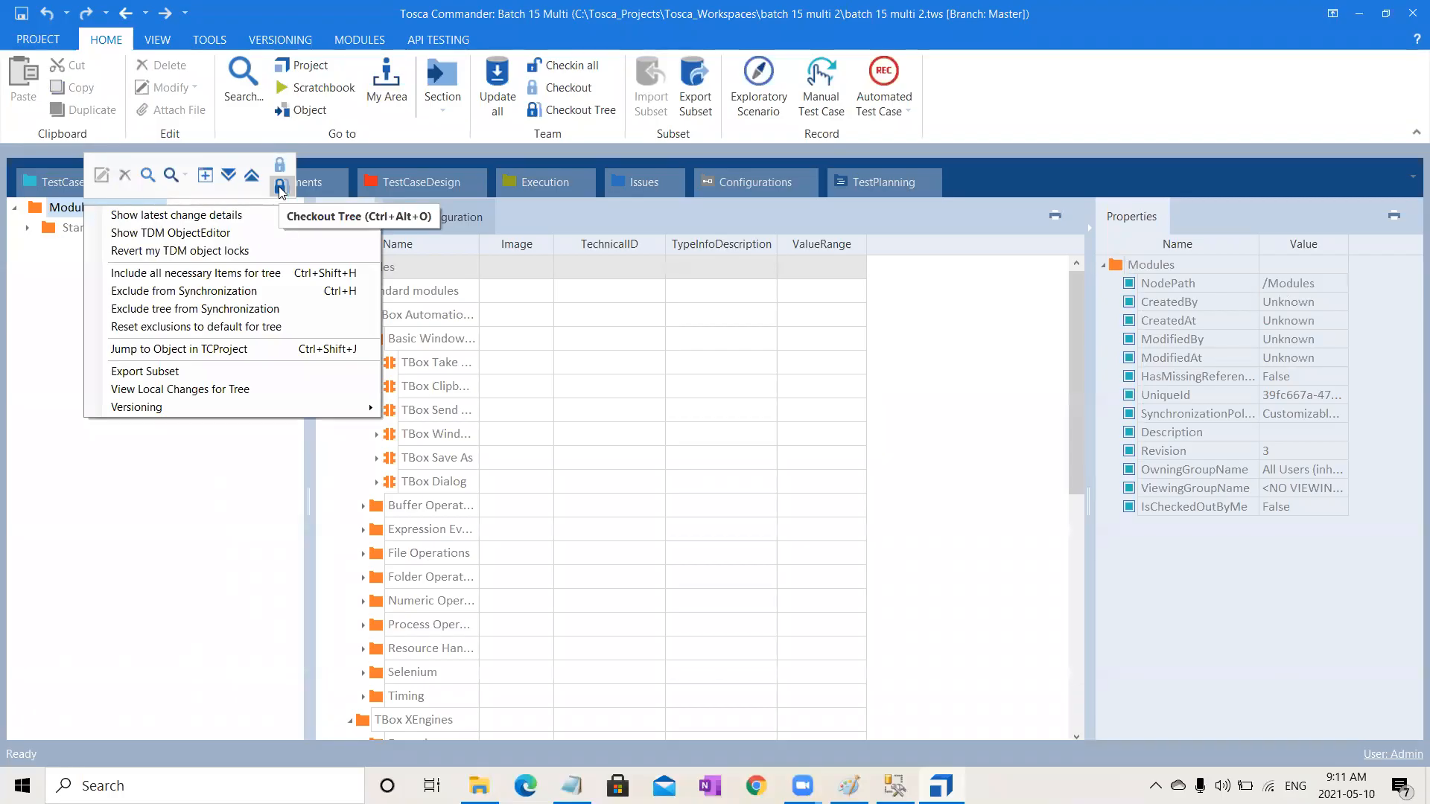
{"action": "left_click", "coordinate": [35, 412]}
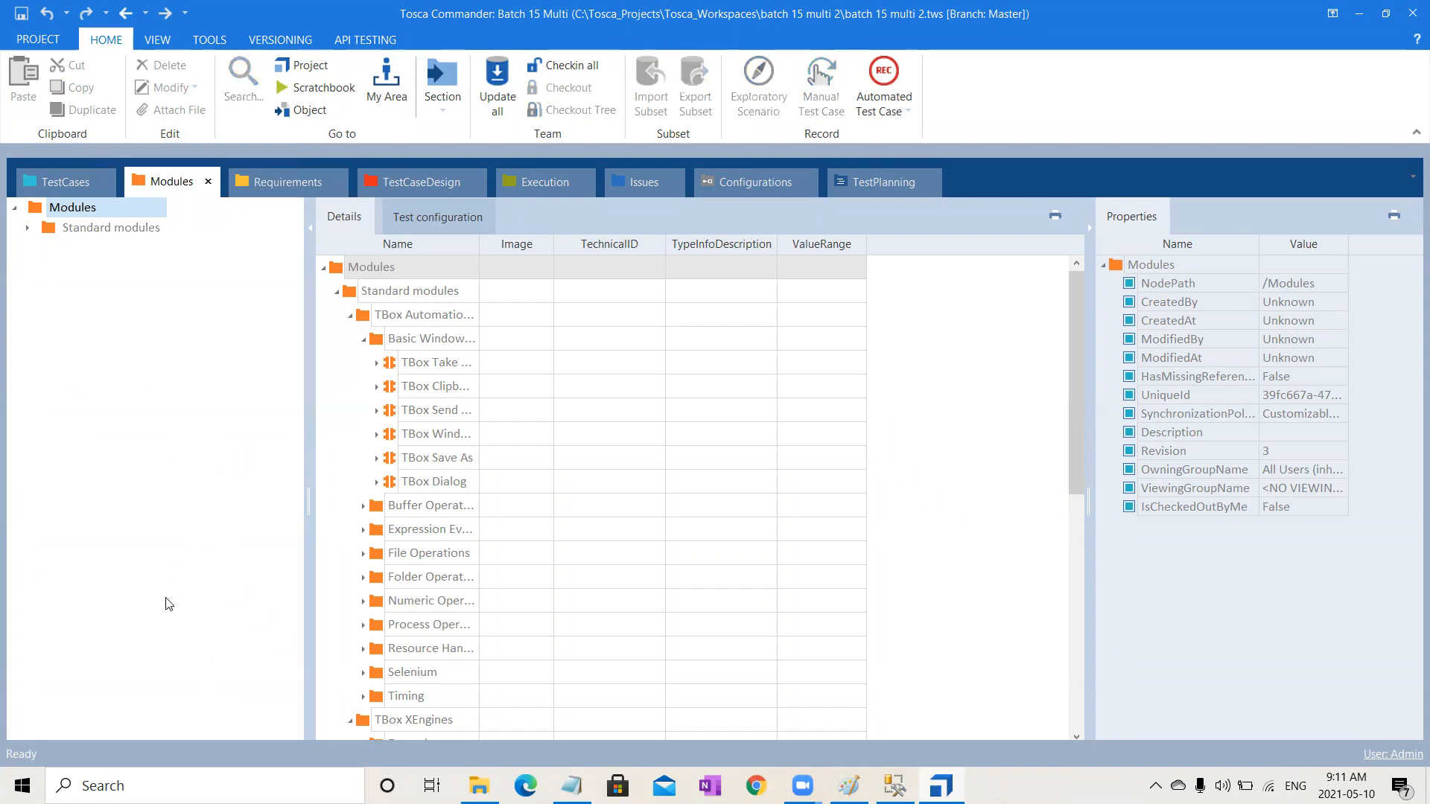
{"action": "left_click", "coordinate": [115, 216]}
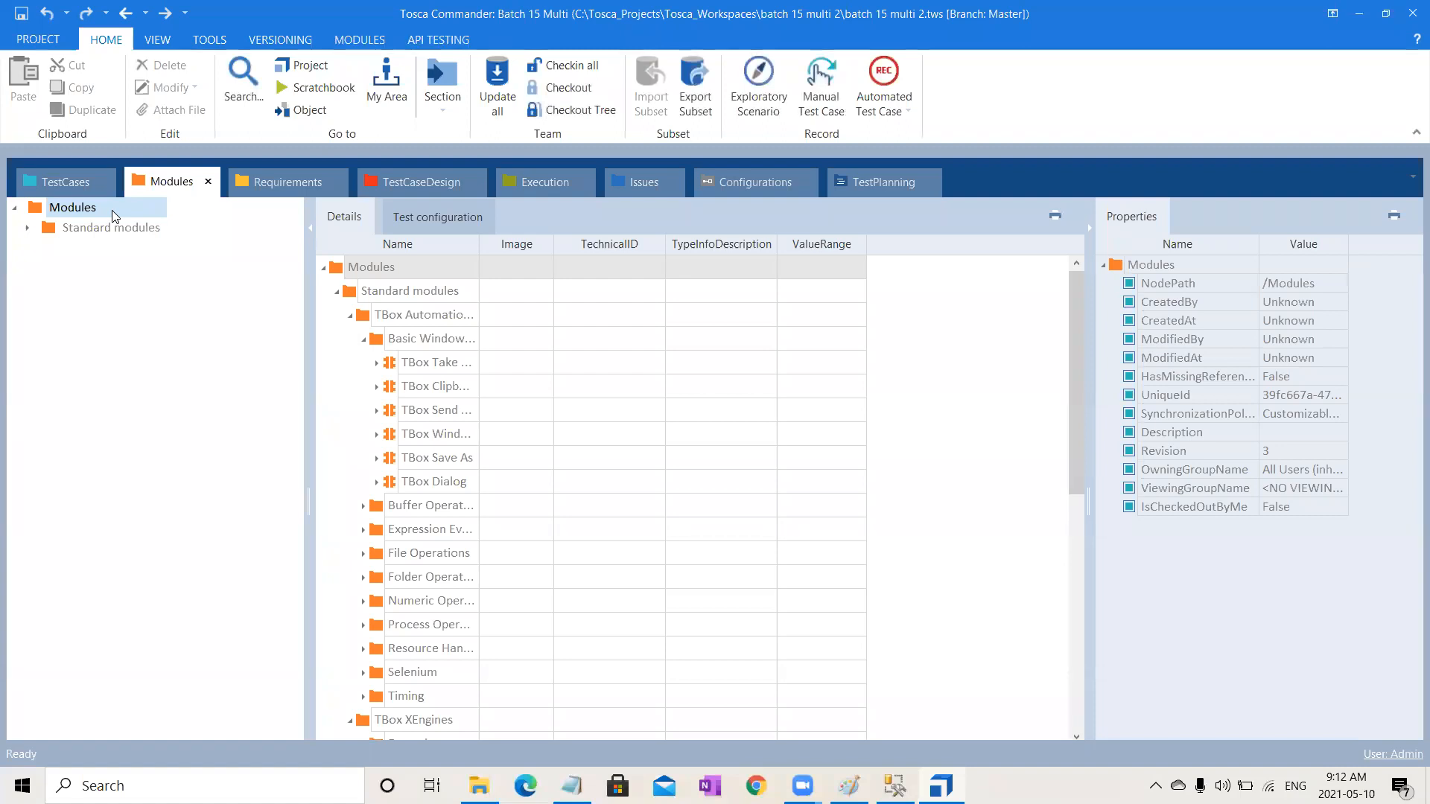
{"action": "left_click", "coordinate": [580, 92]}
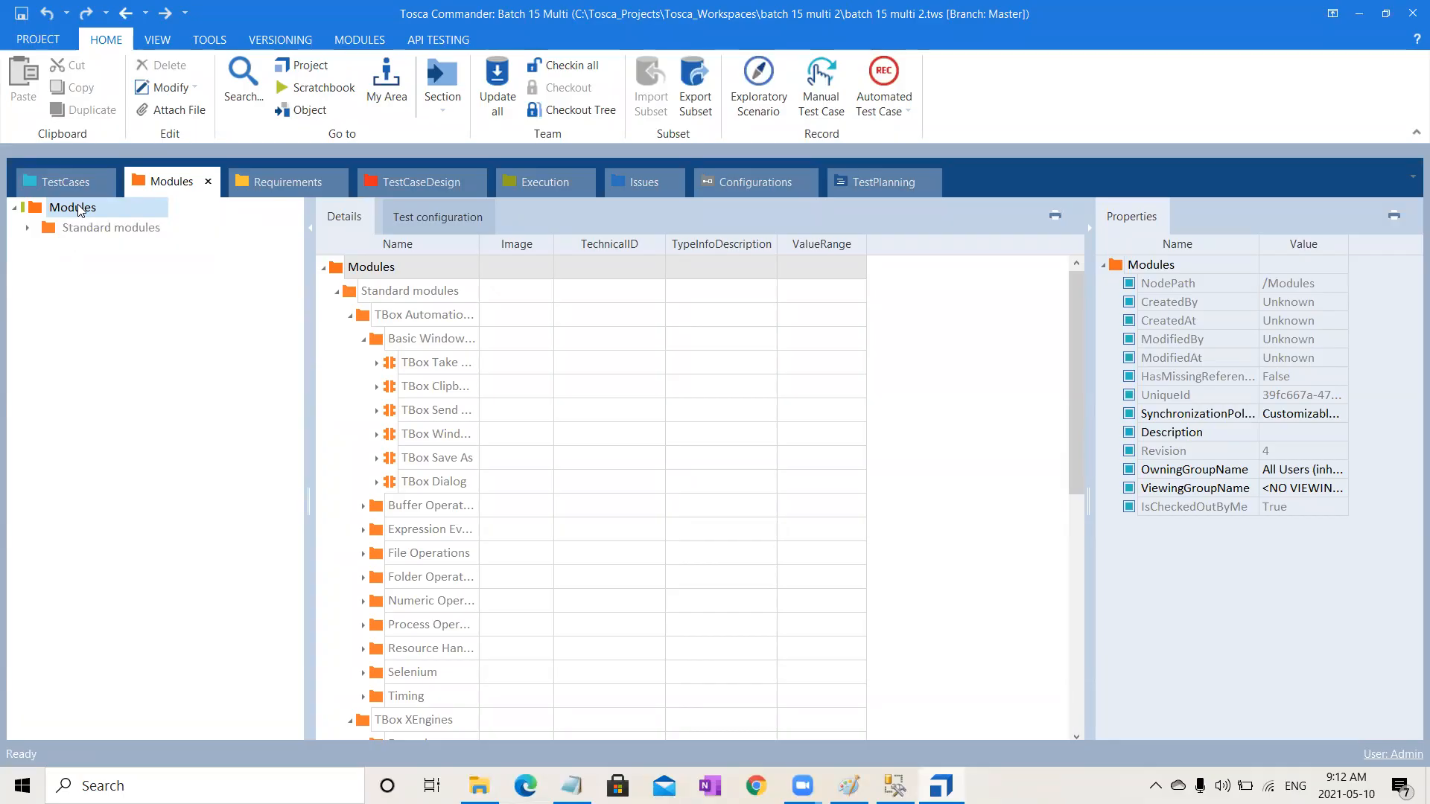
Step: Create a new folder under Modules named with the user's first name
{"action": "right_click", "coordinate": [79, 210]}
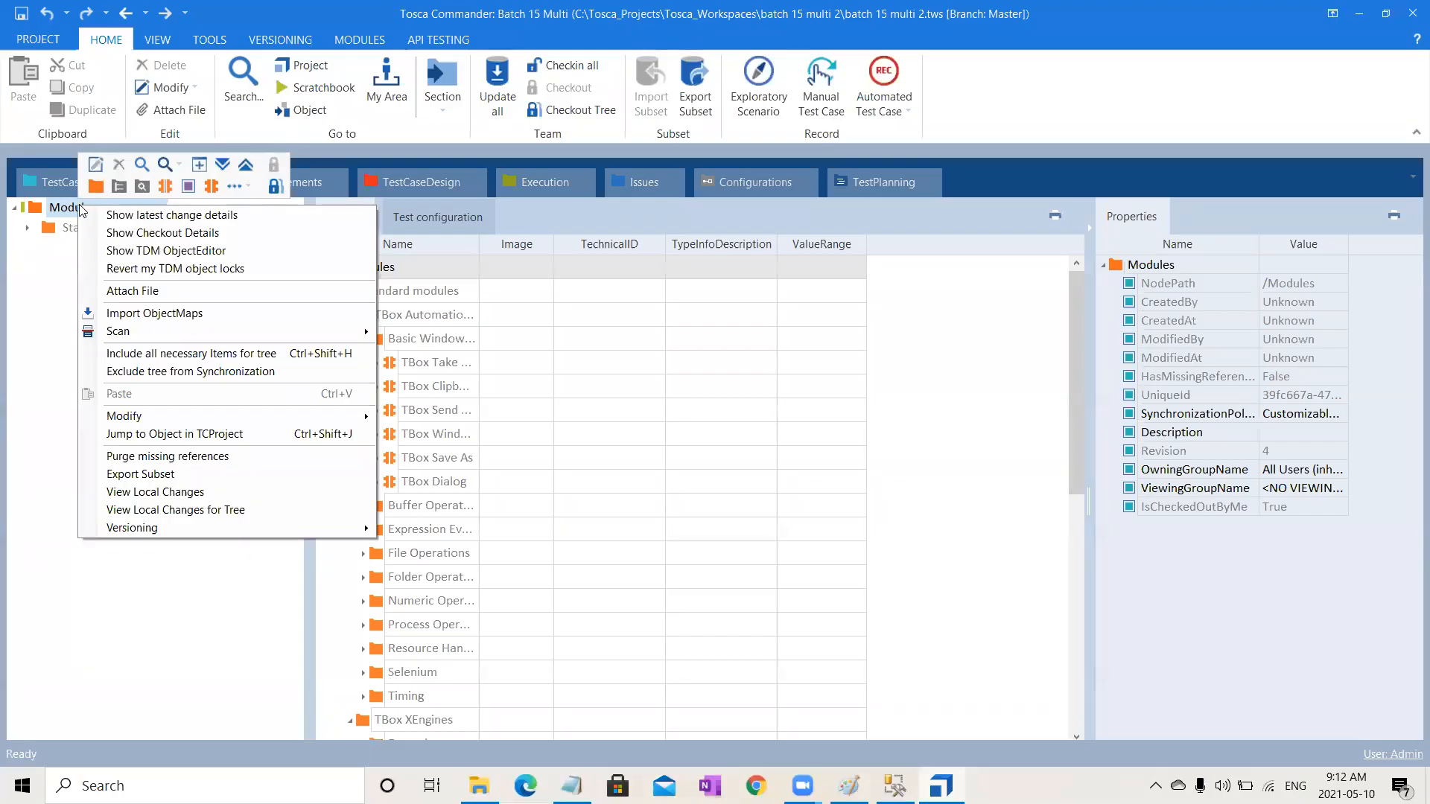
{"action": "left_click", "coordinate": [95, 186]}
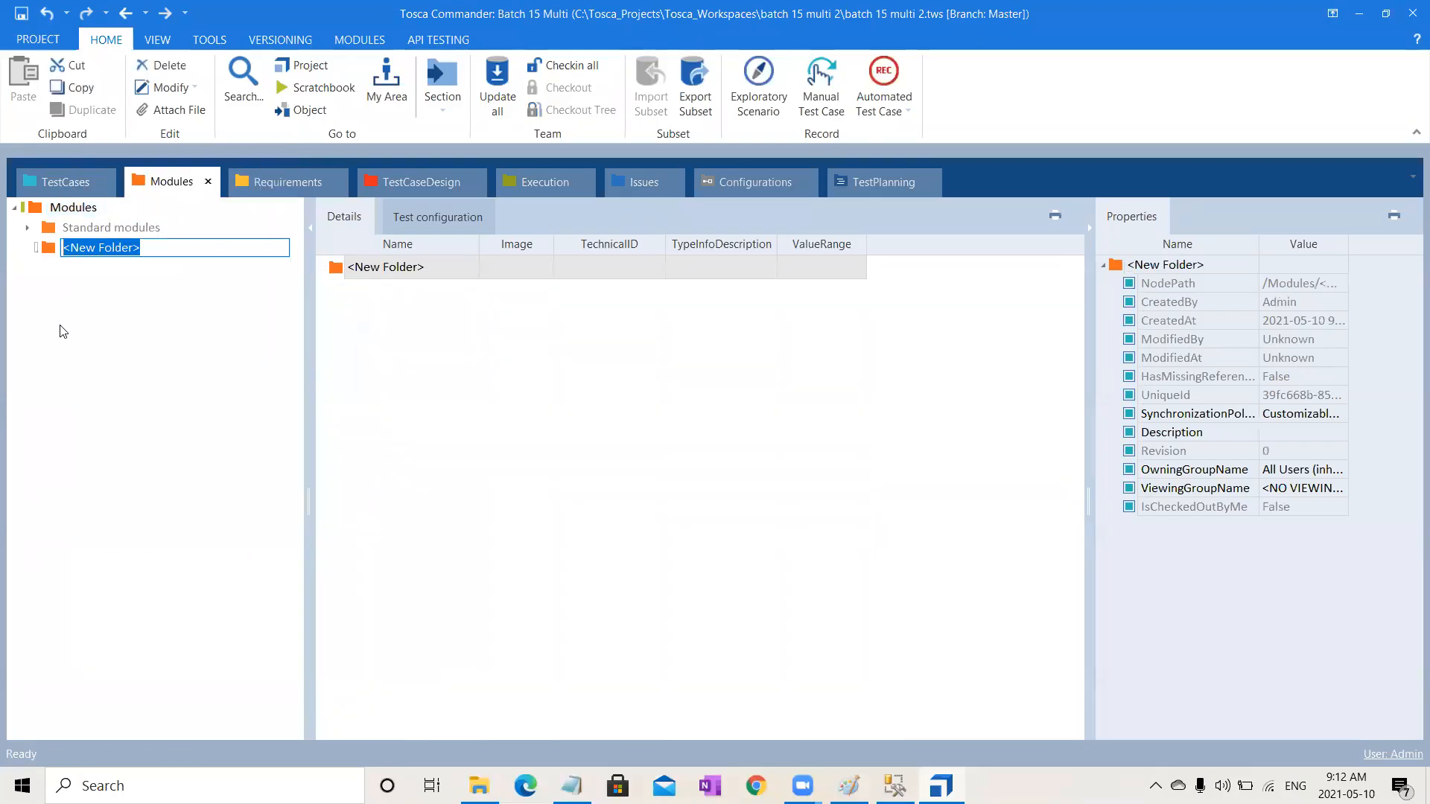
{"action": "type", "text": "Ramya"}
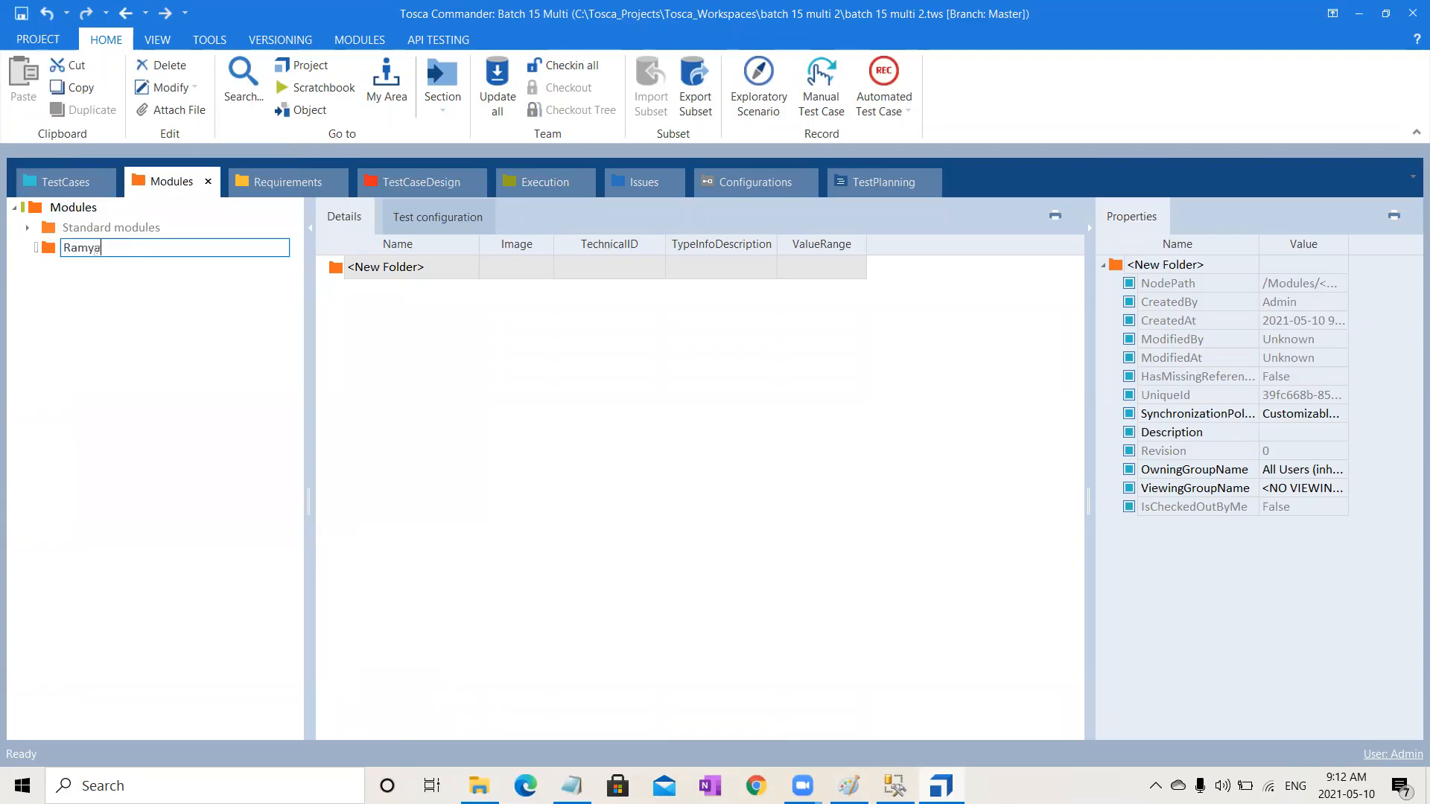
{"action": "key", "text": "Return"}
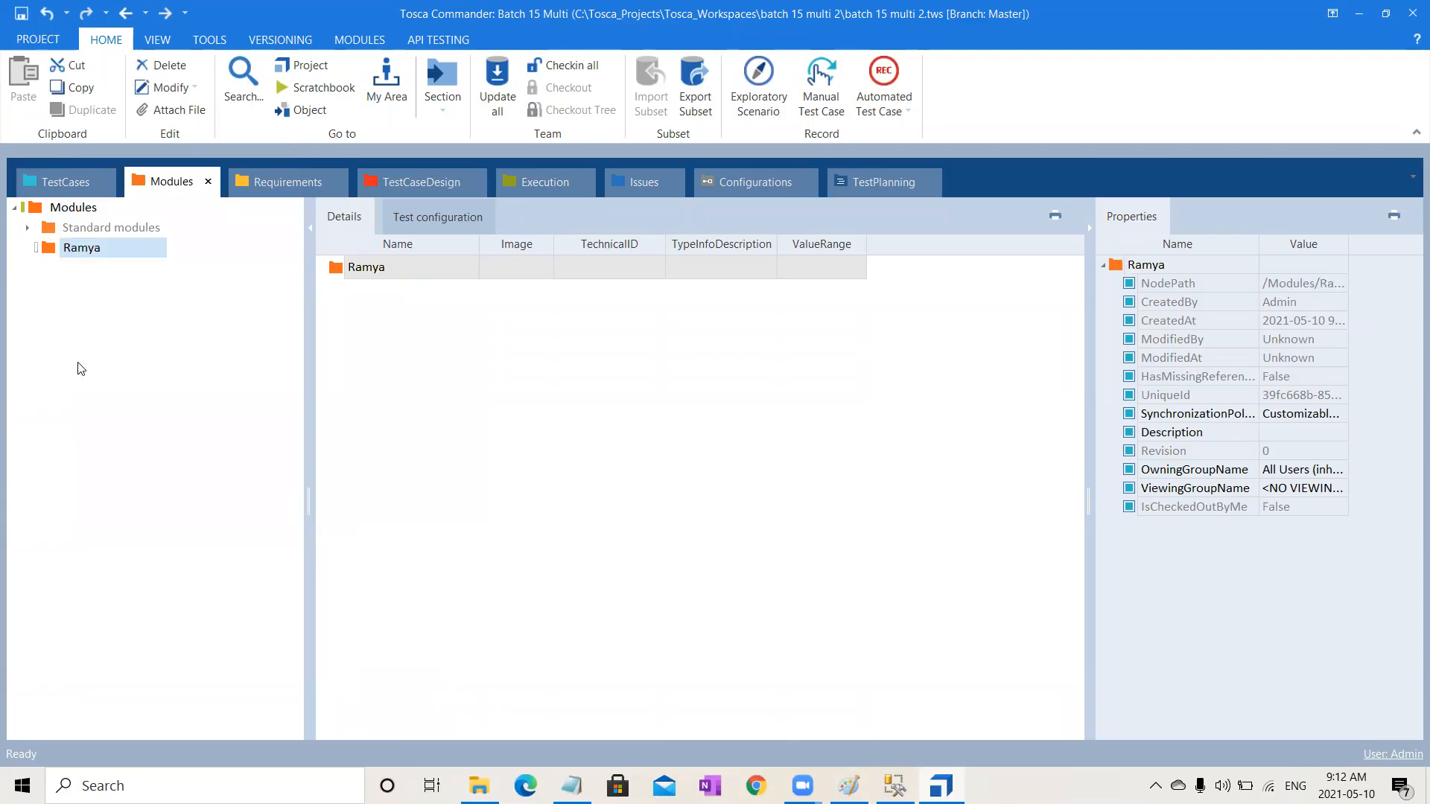
Step: Create a subfolder inside it named with the same first name followed by 2
{"action": "right_click", "coordinate": [115, 245]}
{"action": "left_click", "coordinate": [136, 227]}
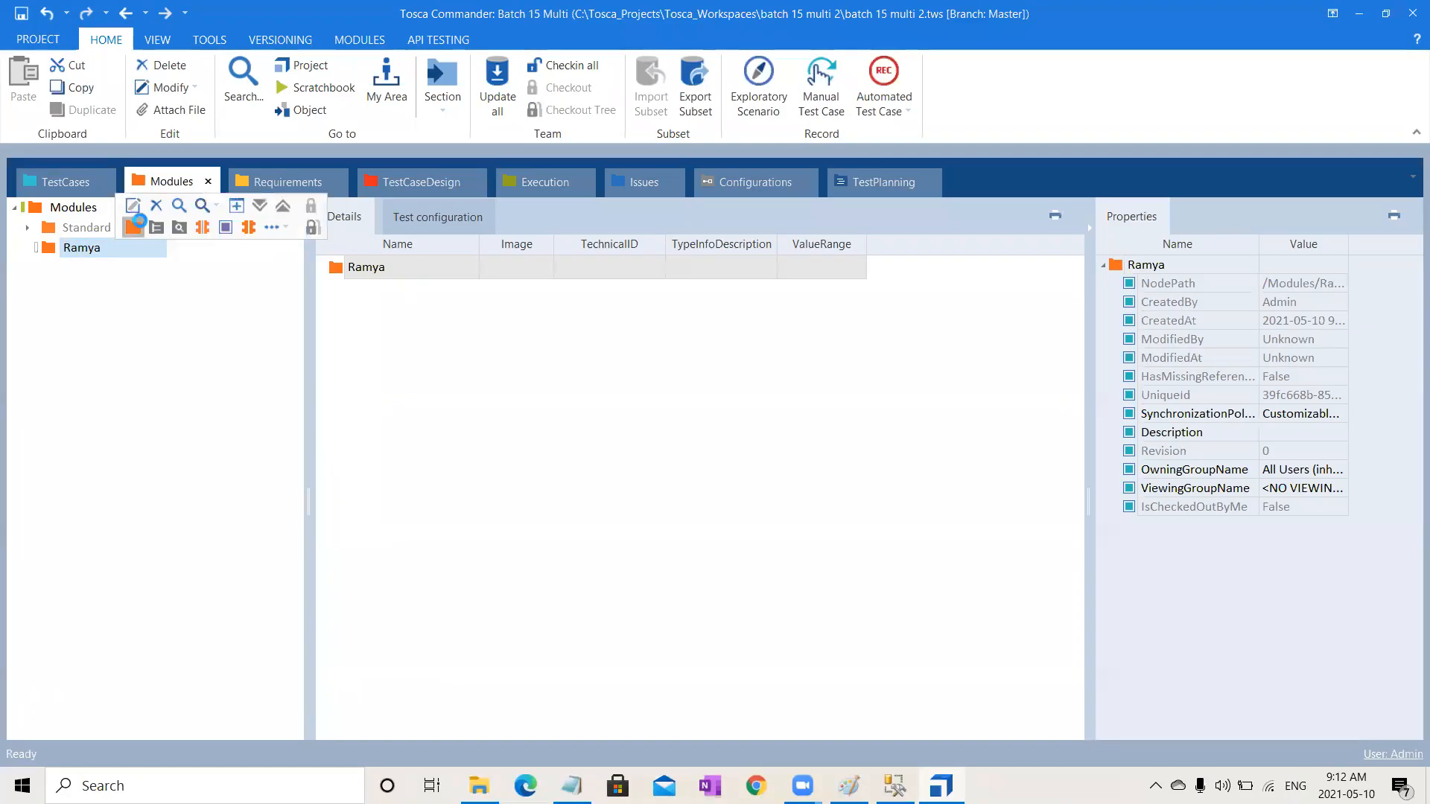
{"action": "type", "text": "R"}
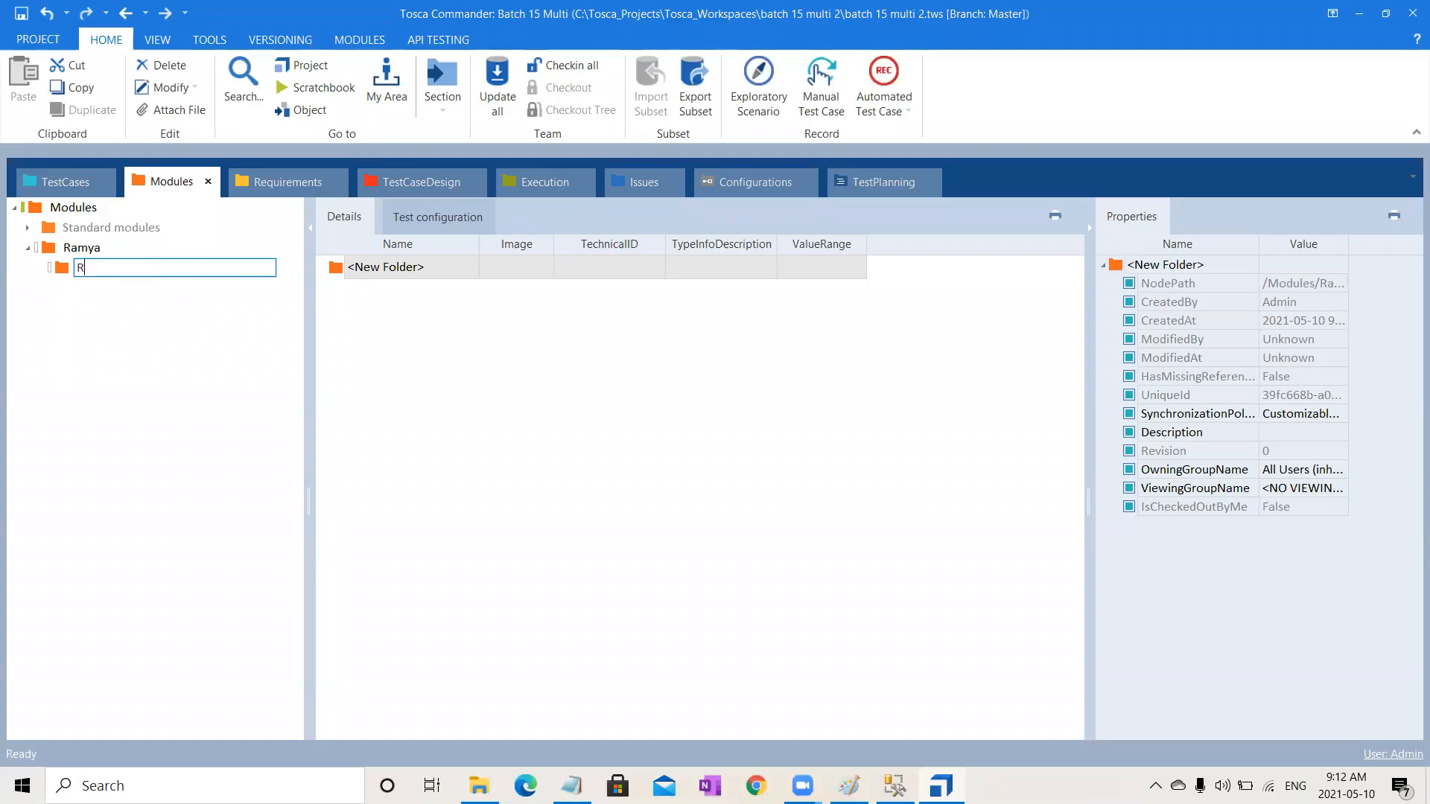
{"action": "type", "text": "amya 2"}
{"action": "key", "text": "Return"}
Step: Save the workspace and check in all changes
{"action": "left_click", "coordinate": [79, 211]}
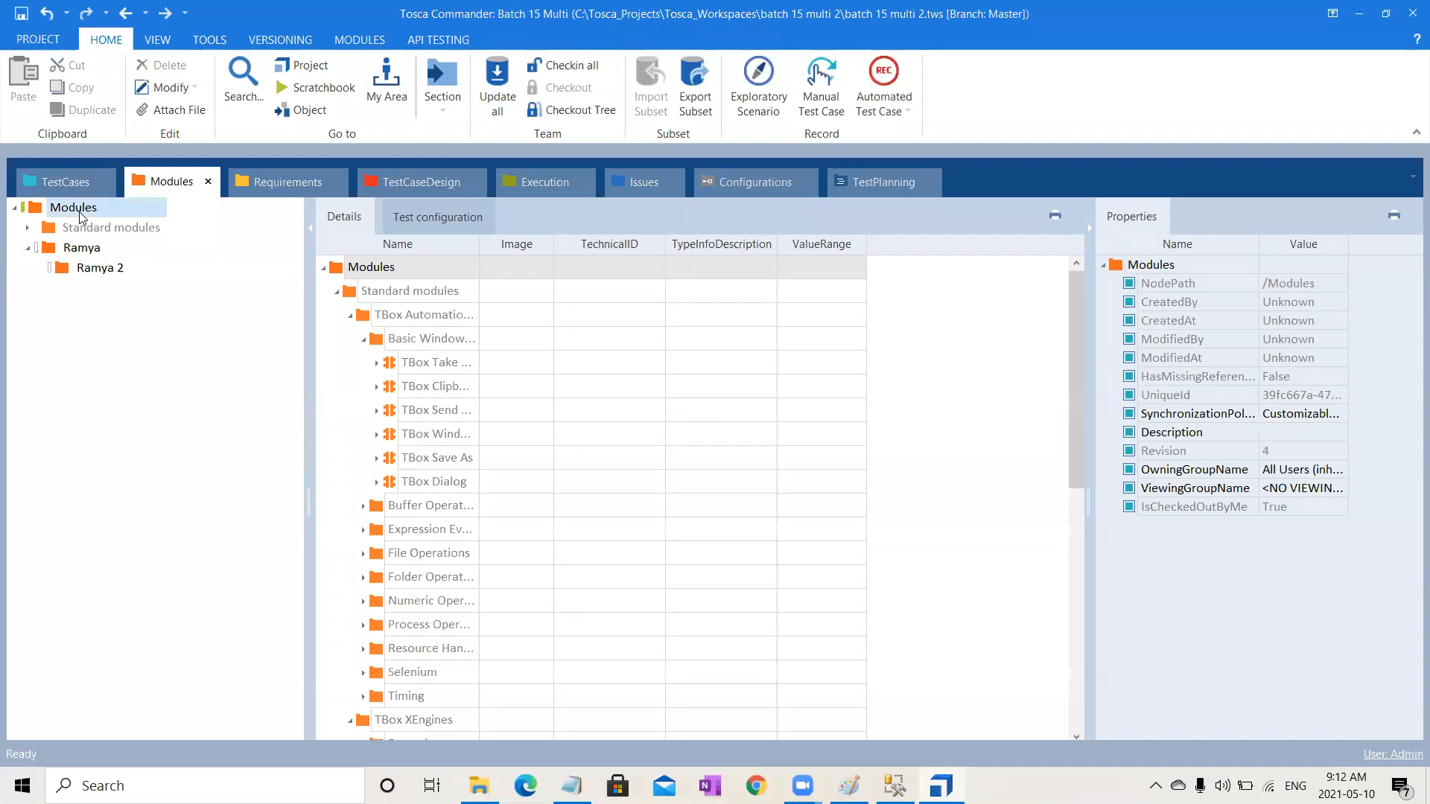
{"action": "left_click", "coordinate": [20, 14]}
{"action": "left_click", "coordinate": [120, 213]}
{"action": "left_click", "coordinate": [546, 69]}
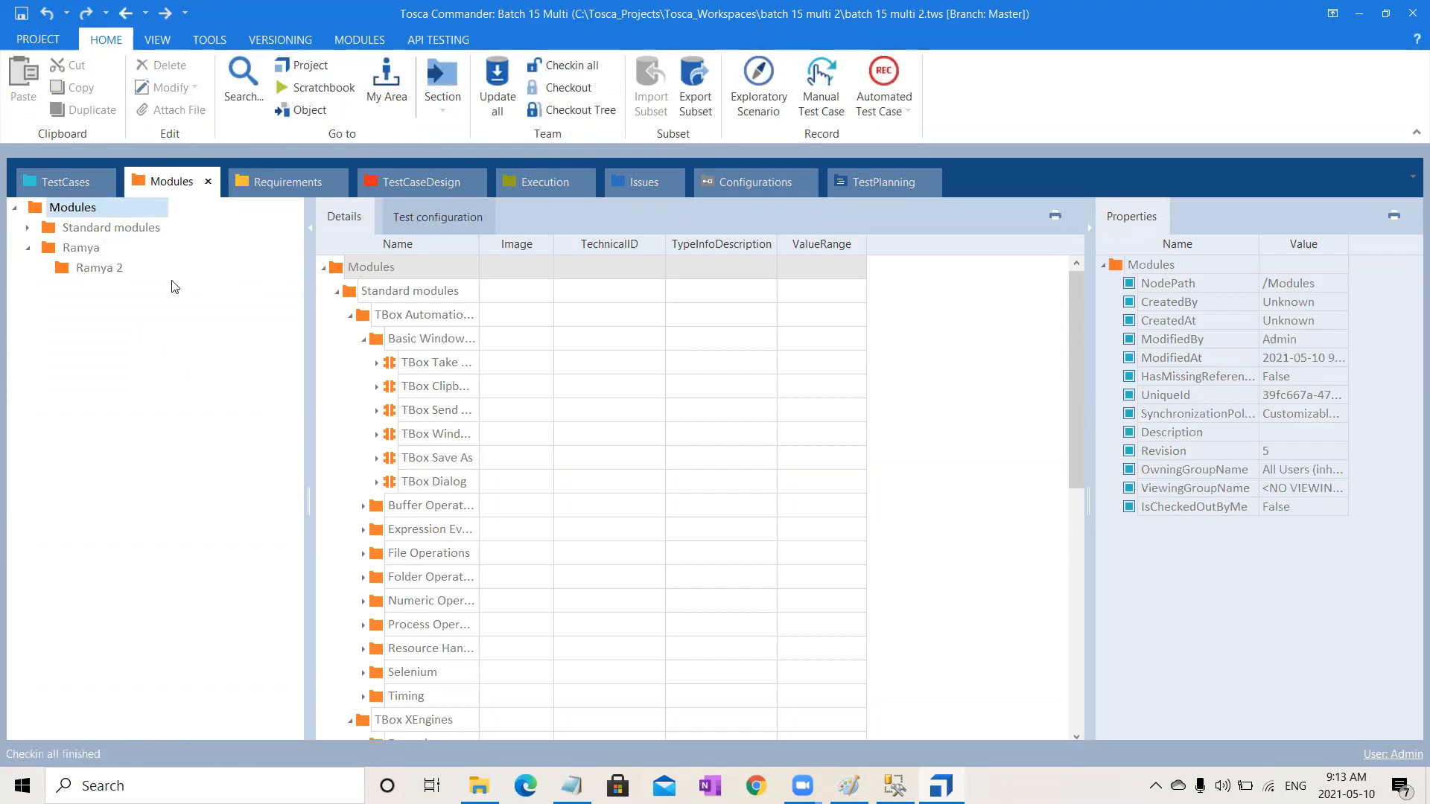
Step: Check out the tree of the user's top-level module folder
{"action": "left_click", "coordinate": [88, 252]}
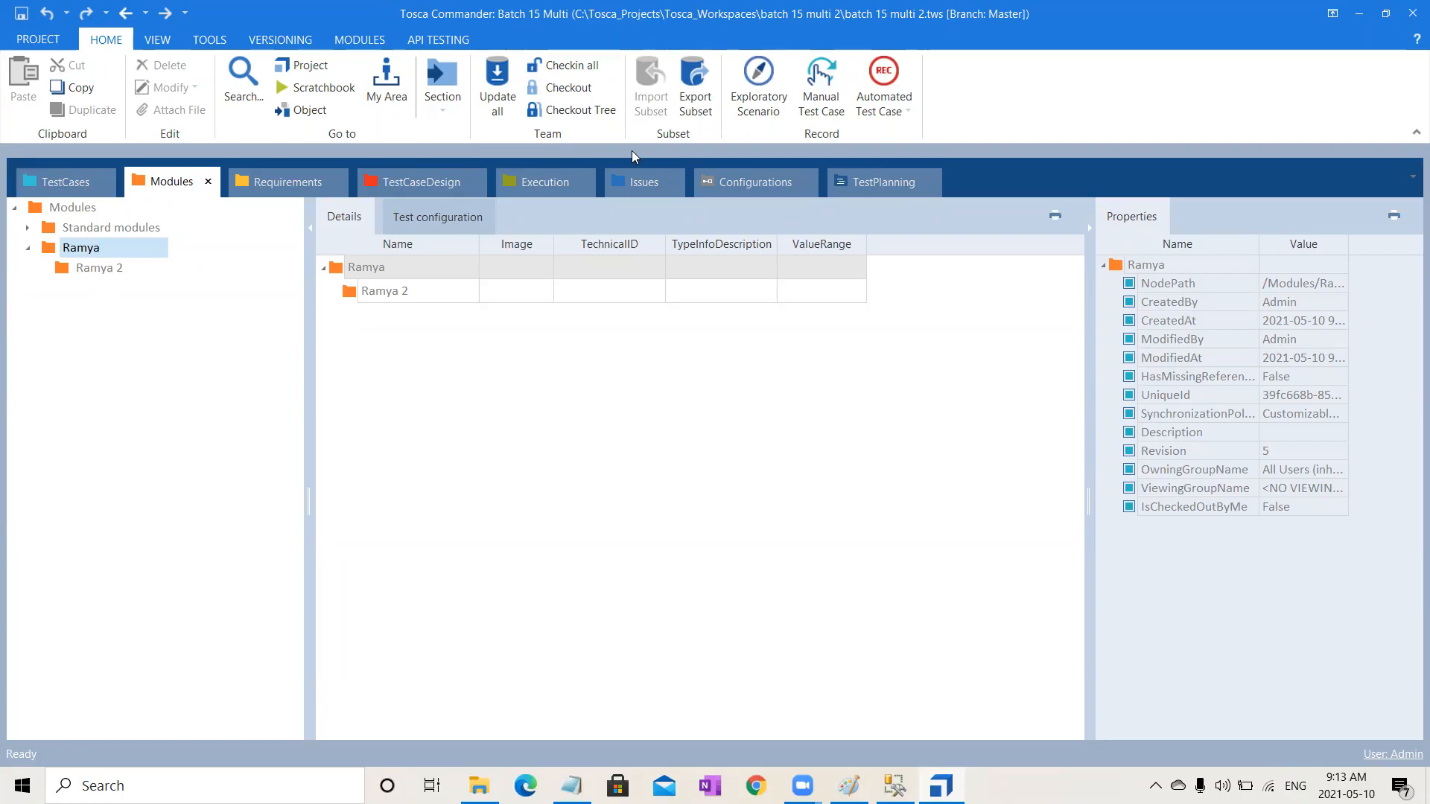
{"action": "left_click", "coordinate": [573, 110]}
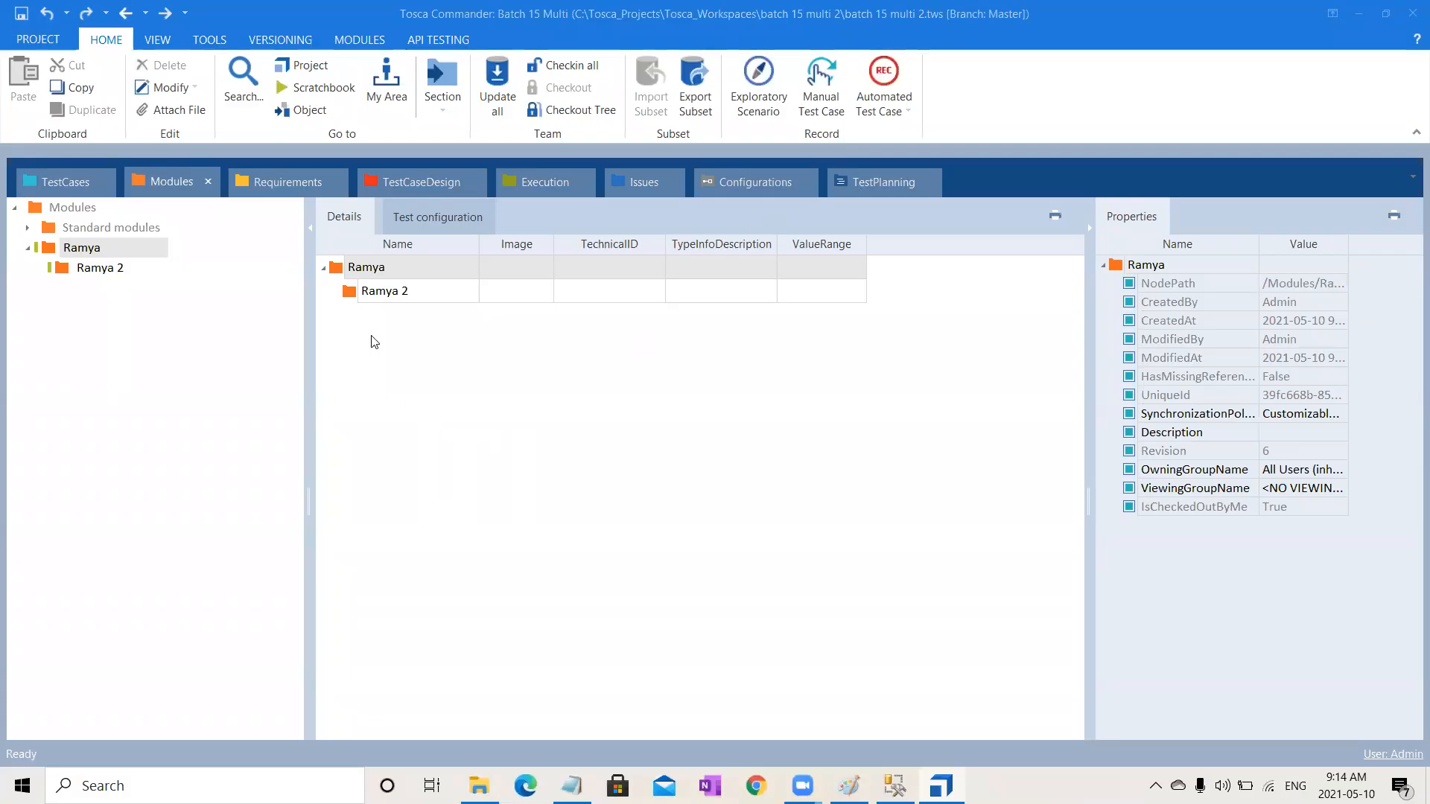
Step: Create a new unnamed folder inside the user's top-level folder
{"action": "left_click", "coordinate": [87, 250]}
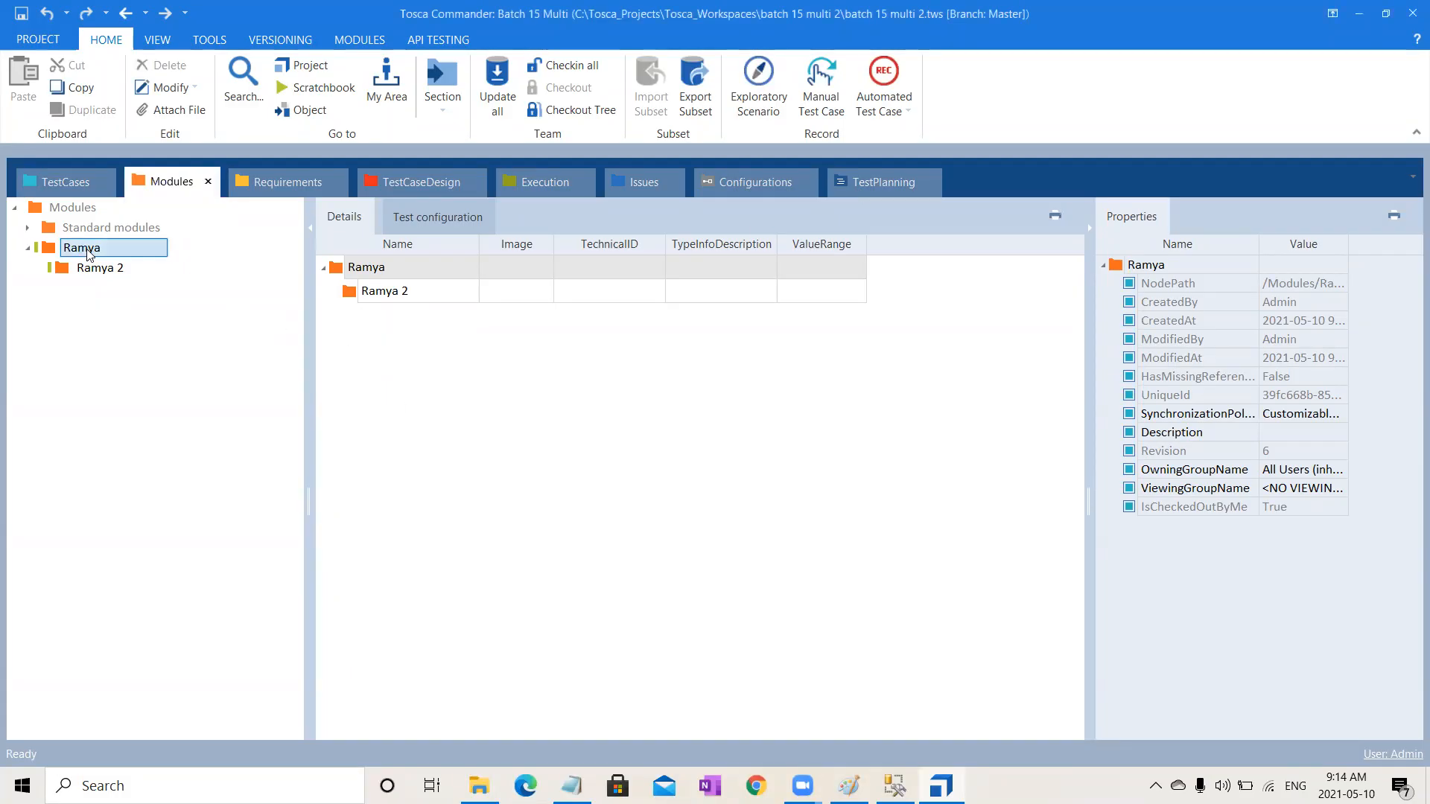
{"action": "right_click", "coordinate": [88, 254]}
{"action": "left_click", "coordinate": [104, 232]}
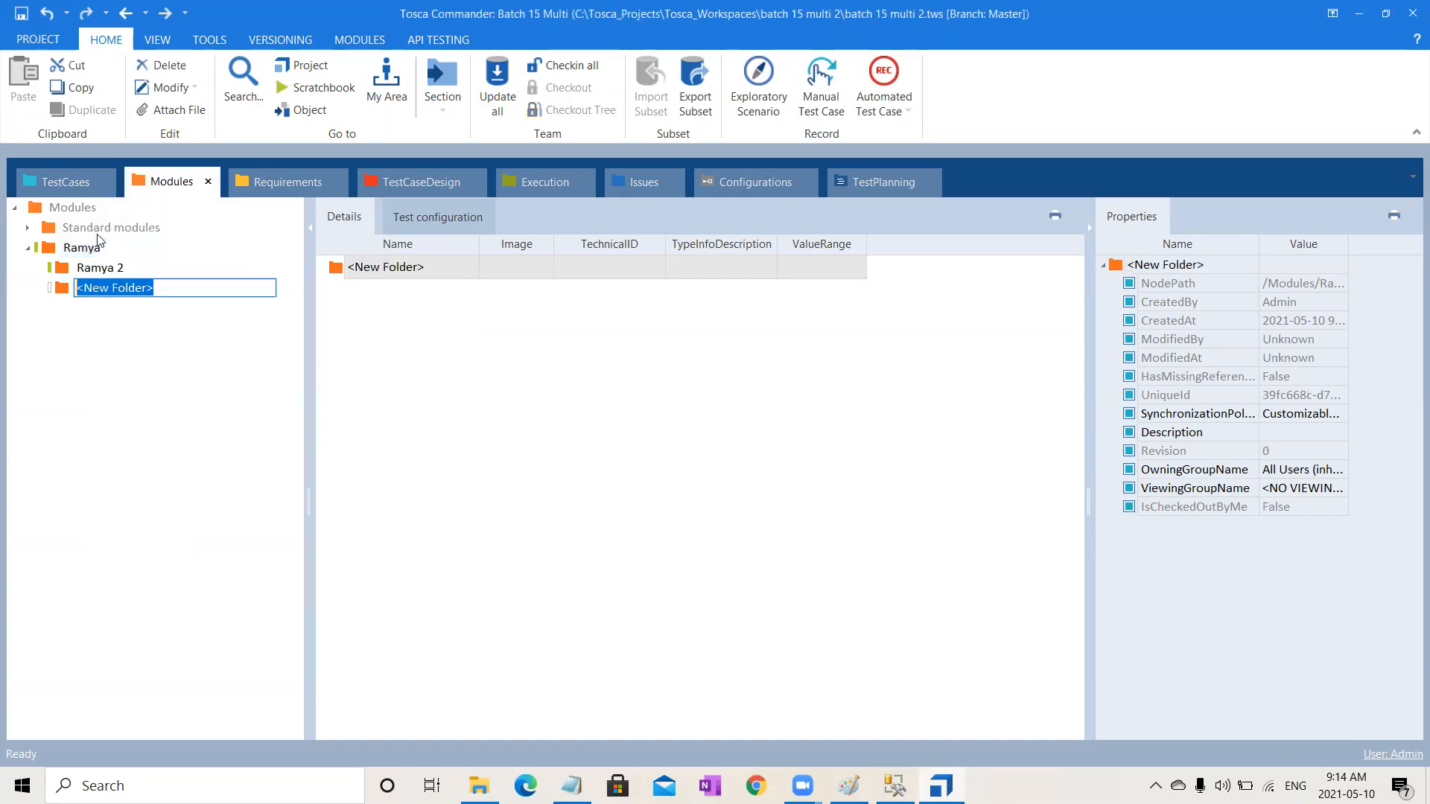
{"action": "left_click", "coordinate": [103, 273]}
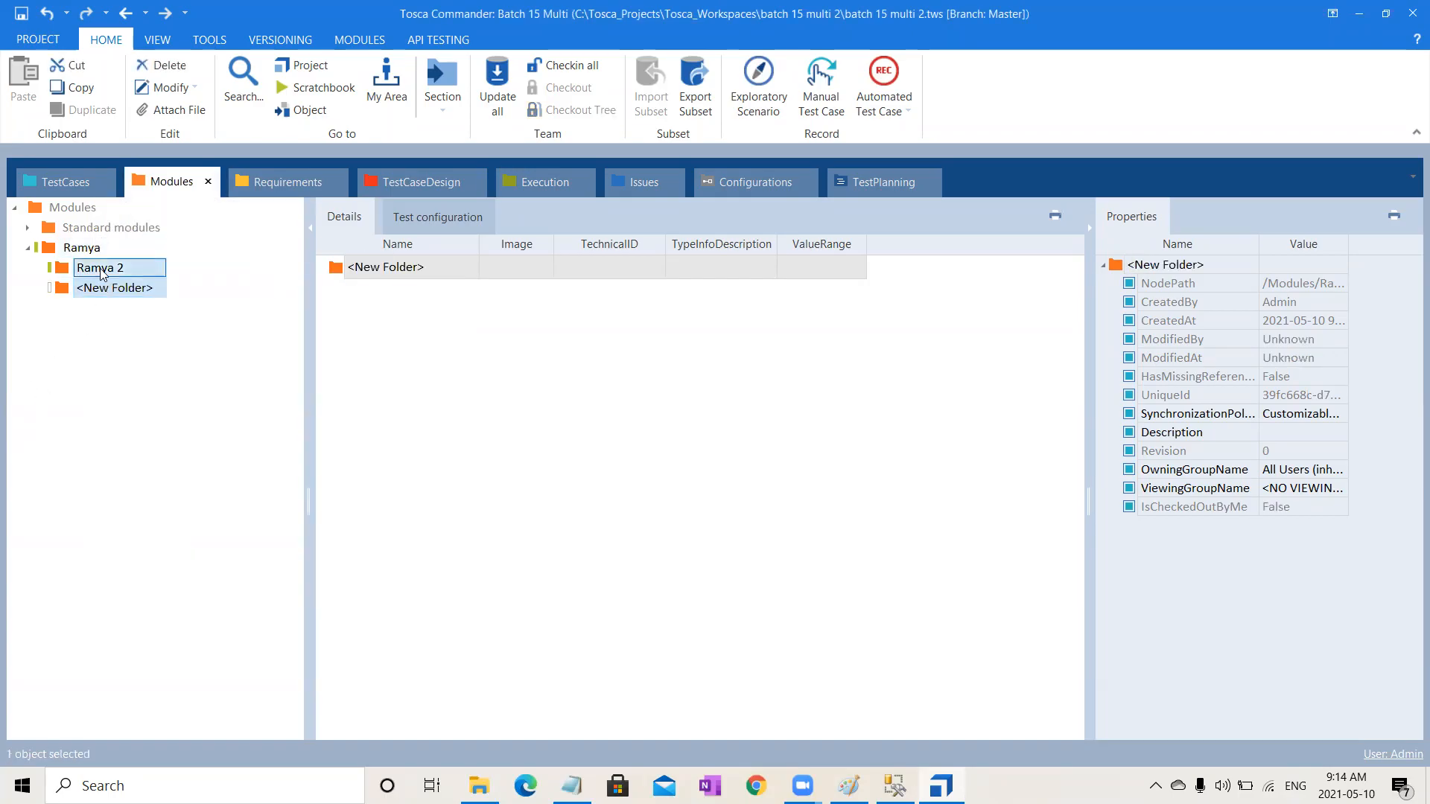
Step: Create a new folder inside the second-level subfolder and check in all changes
{"action": "right_click", "coordinate": [102, 273]}
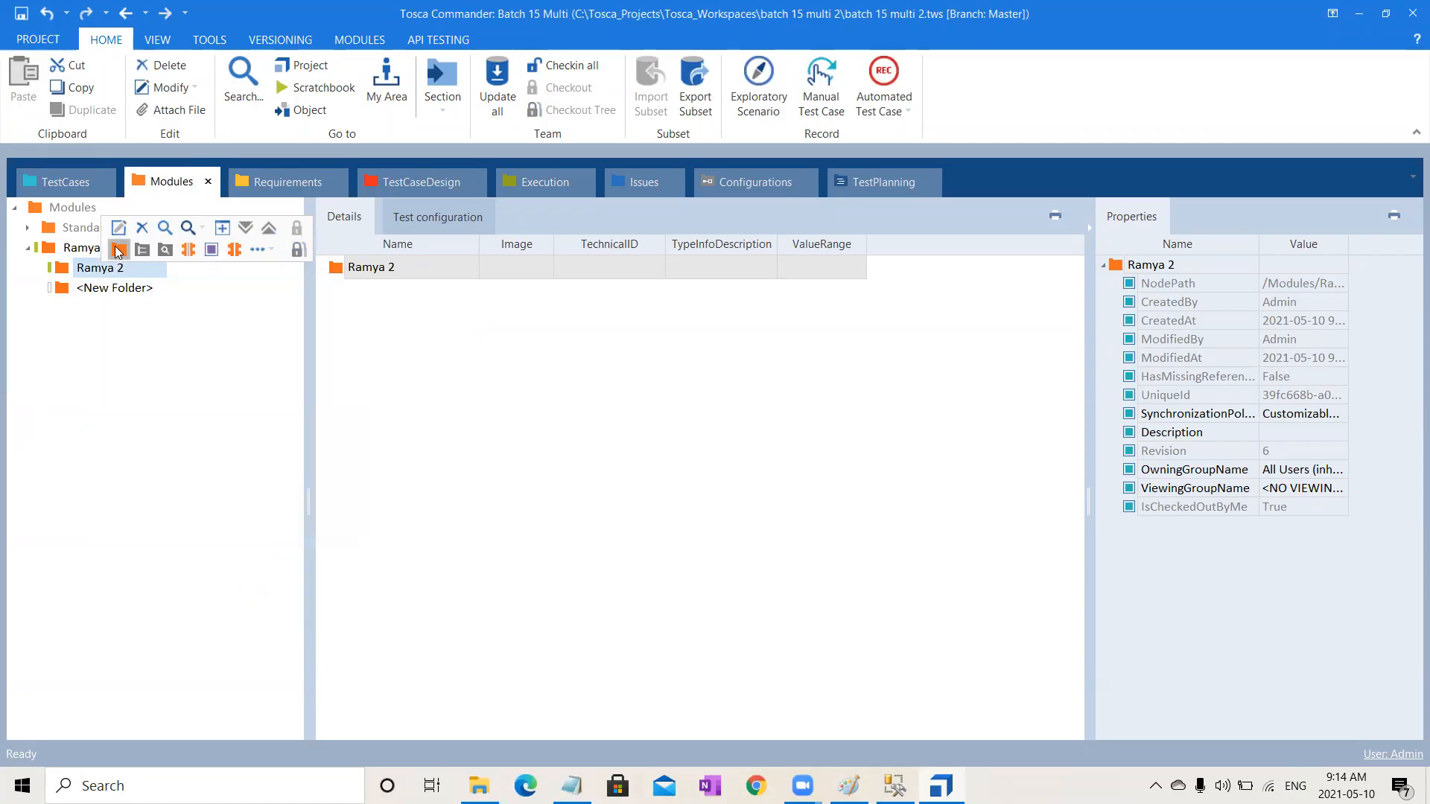
{"action": "left_click", "coordinate": [119, 251]}
{"action": "left_click", "coordinate": [63, 430]}
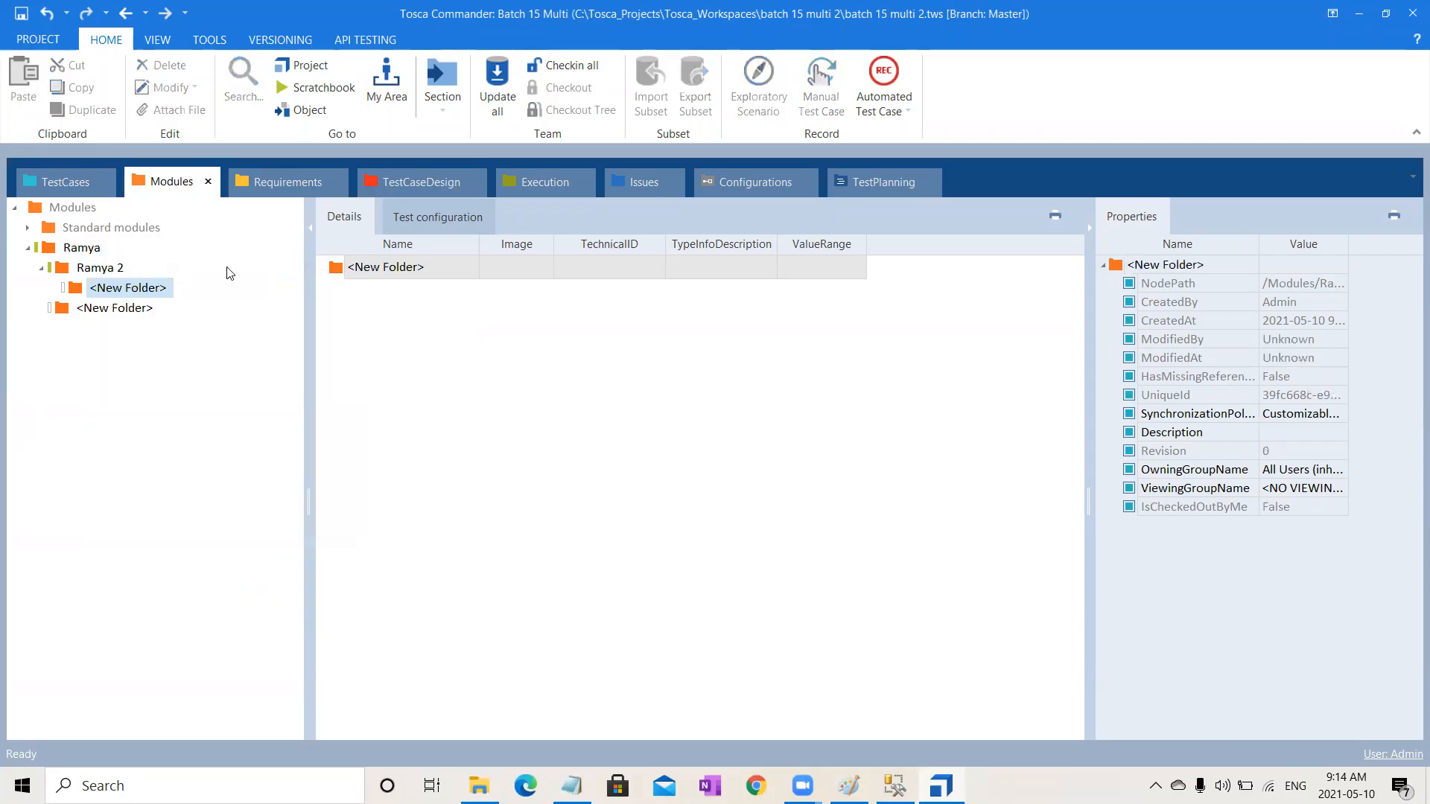
{"action": "left_click", "coordinate": [570, 65]}
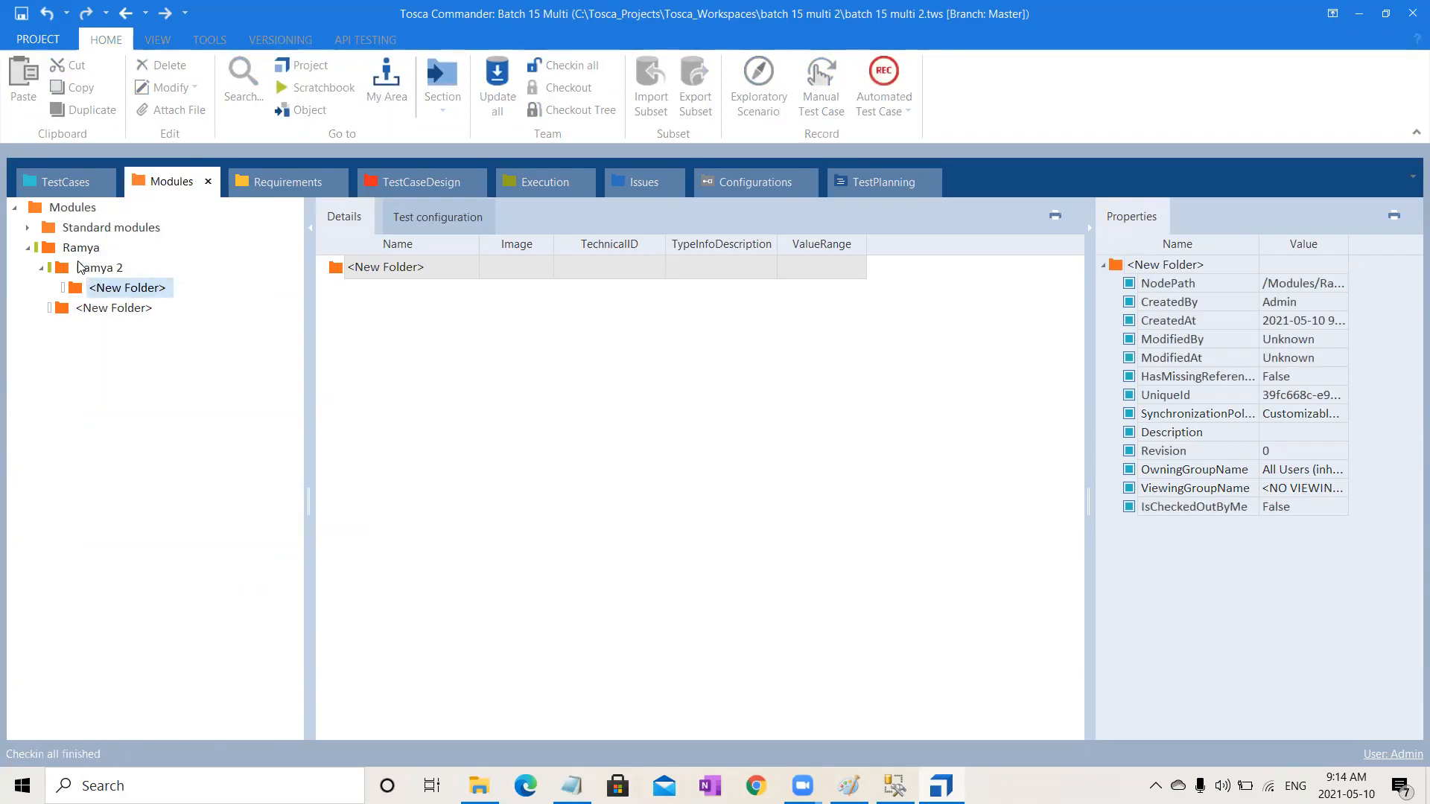
Step: Check out the user's top-level folder and create another new folder inside it
{"action": "left_click", "coordinate": [80, 250]}
{"action": "left_click", "coordinate": [572, 91]}
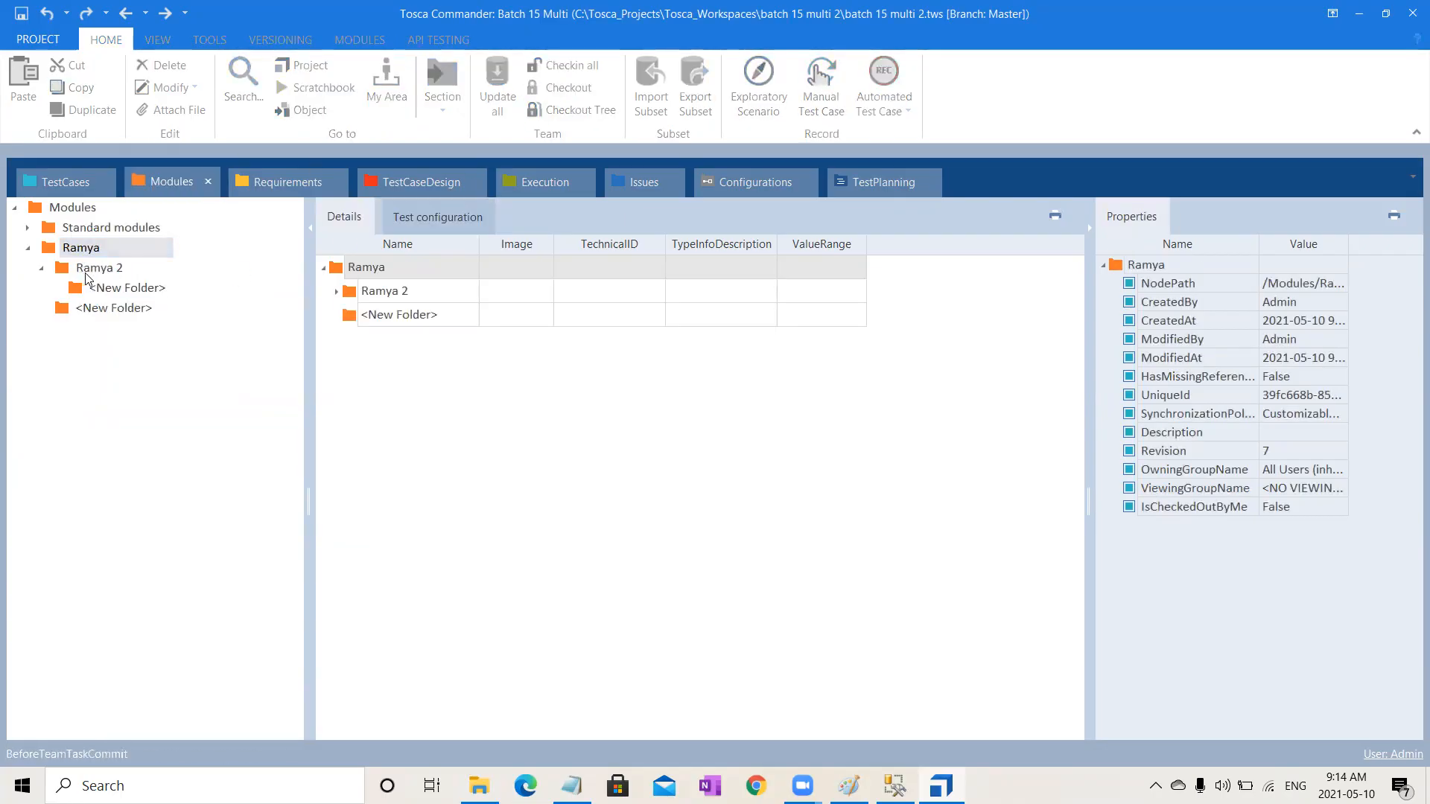
{"action": "right_click", "coordinate": [116, 247]}
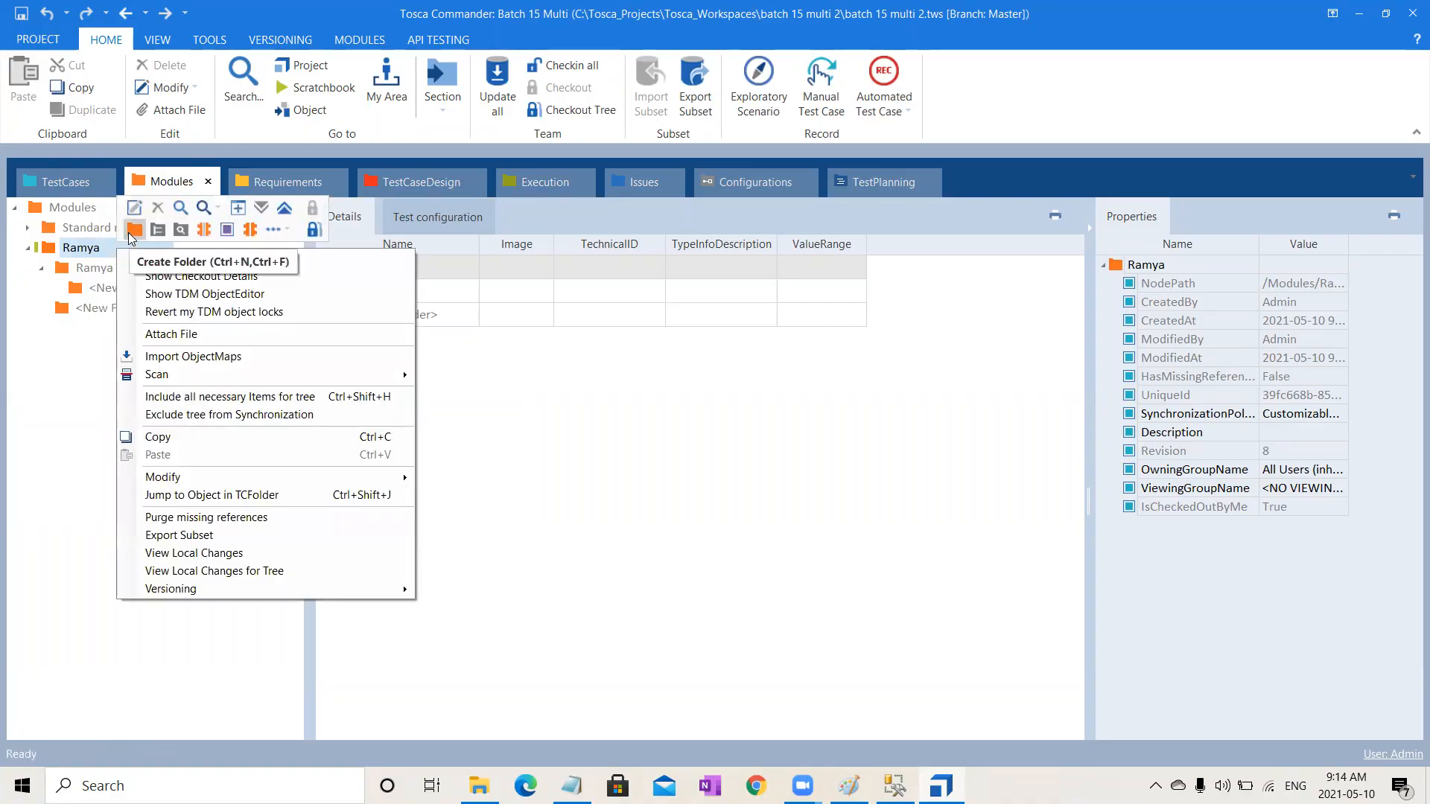
{"action": "left_click", "coordinate": [129, 233]}
{"action": "left_click", "coordinate": [91, 480]}
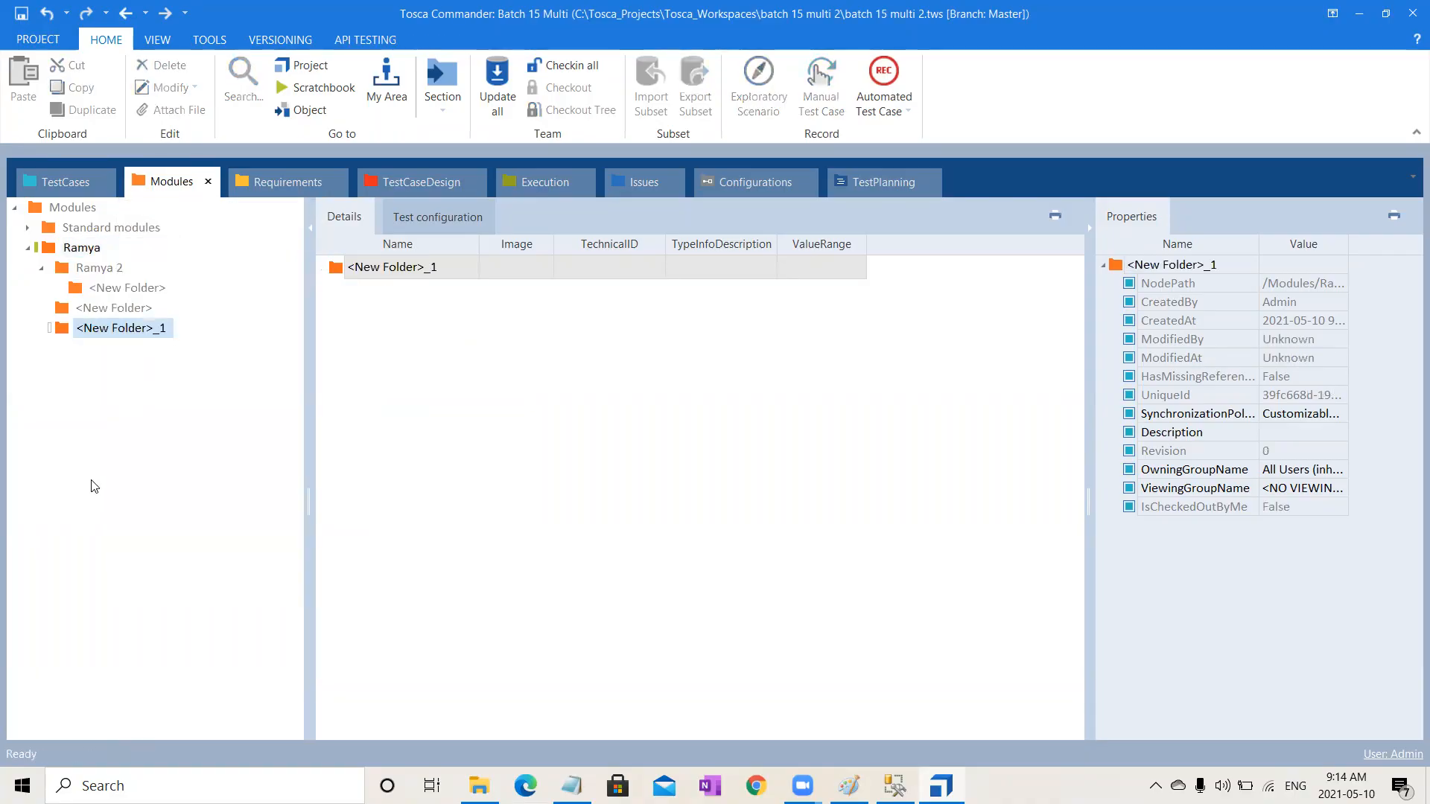
Step: Check in all changes to the workspace
{"action": "right_click", "coordinate": [105, 275]}
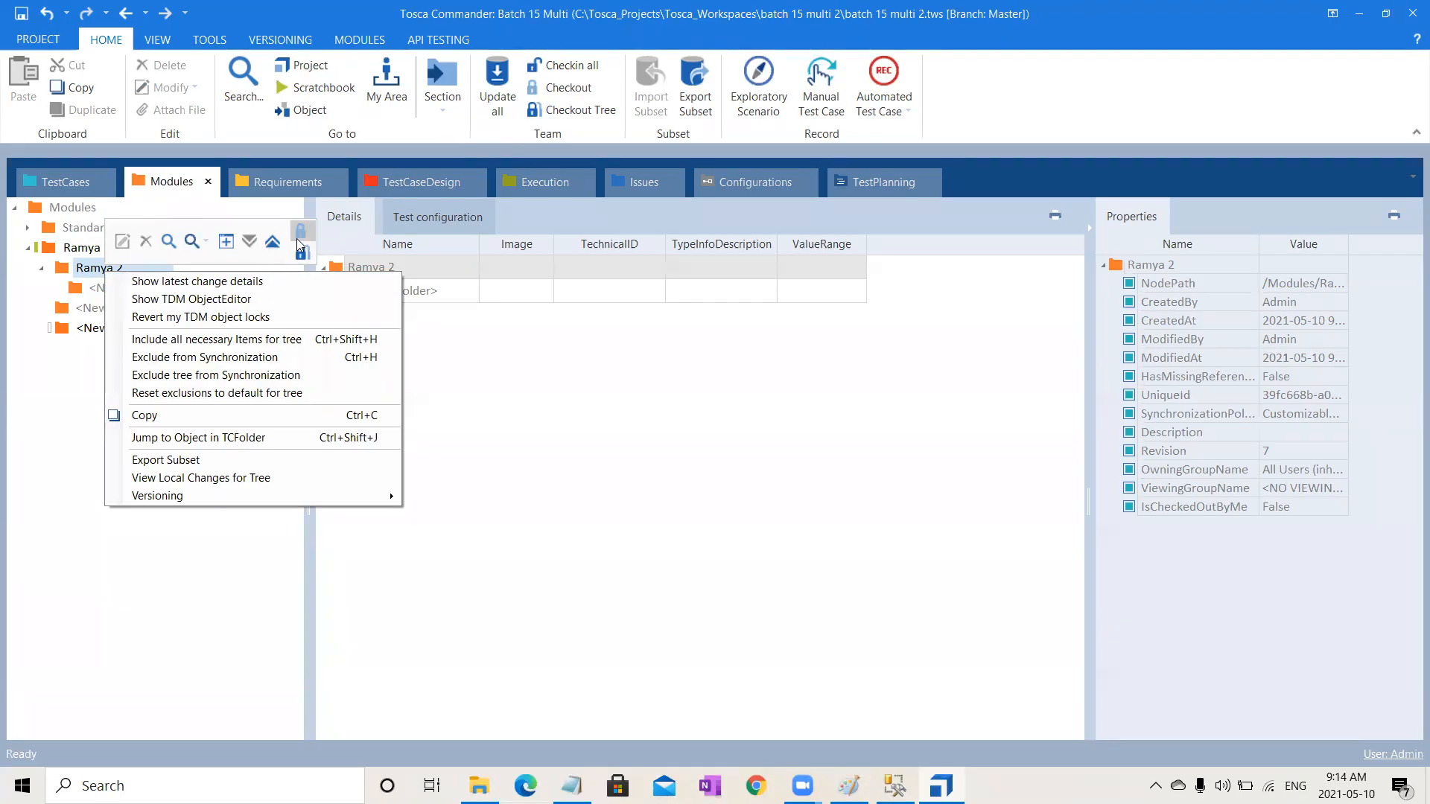
{"action": "left_click", "coordinate": [492, 511]}
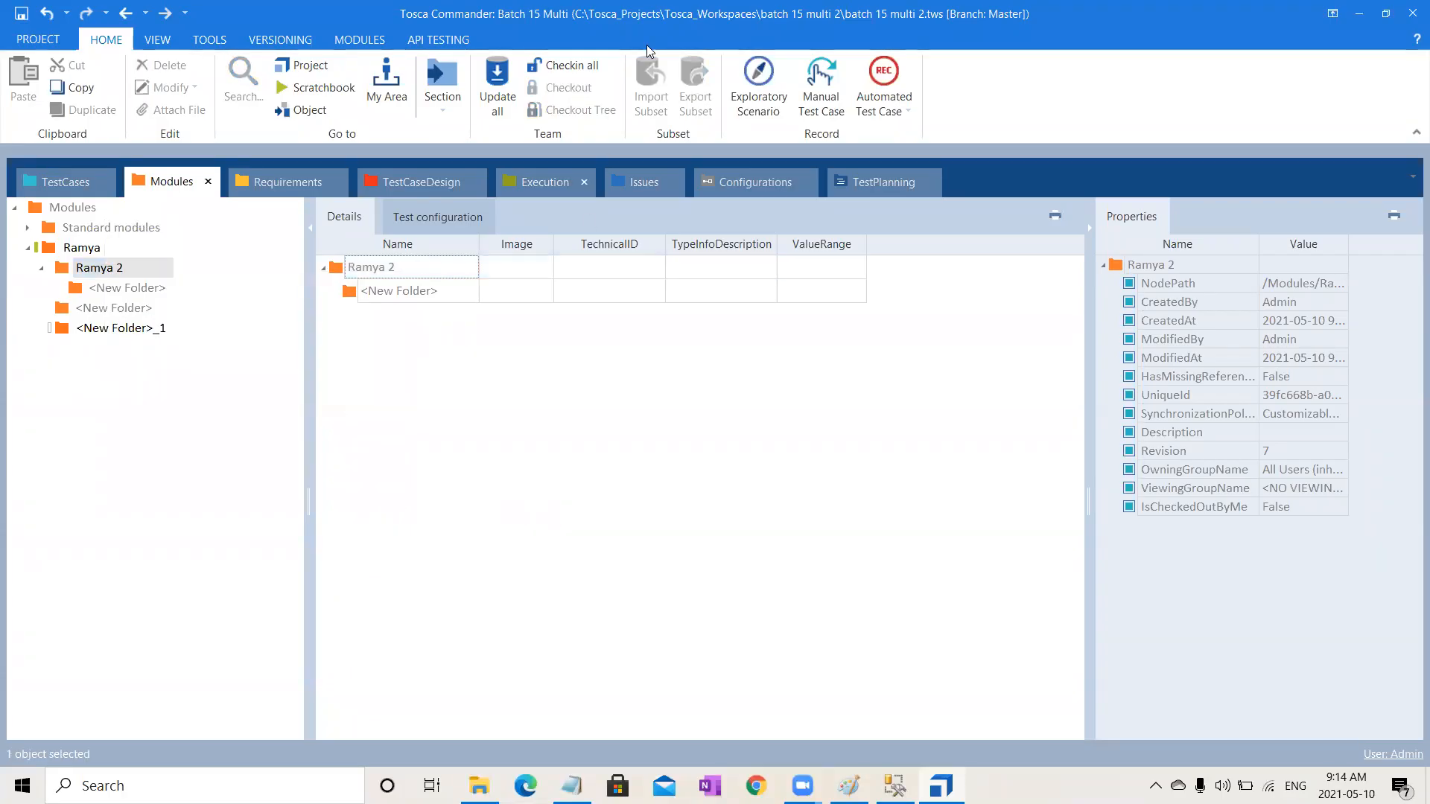
{"action": "left_click", "coordinate": [574, 65]}
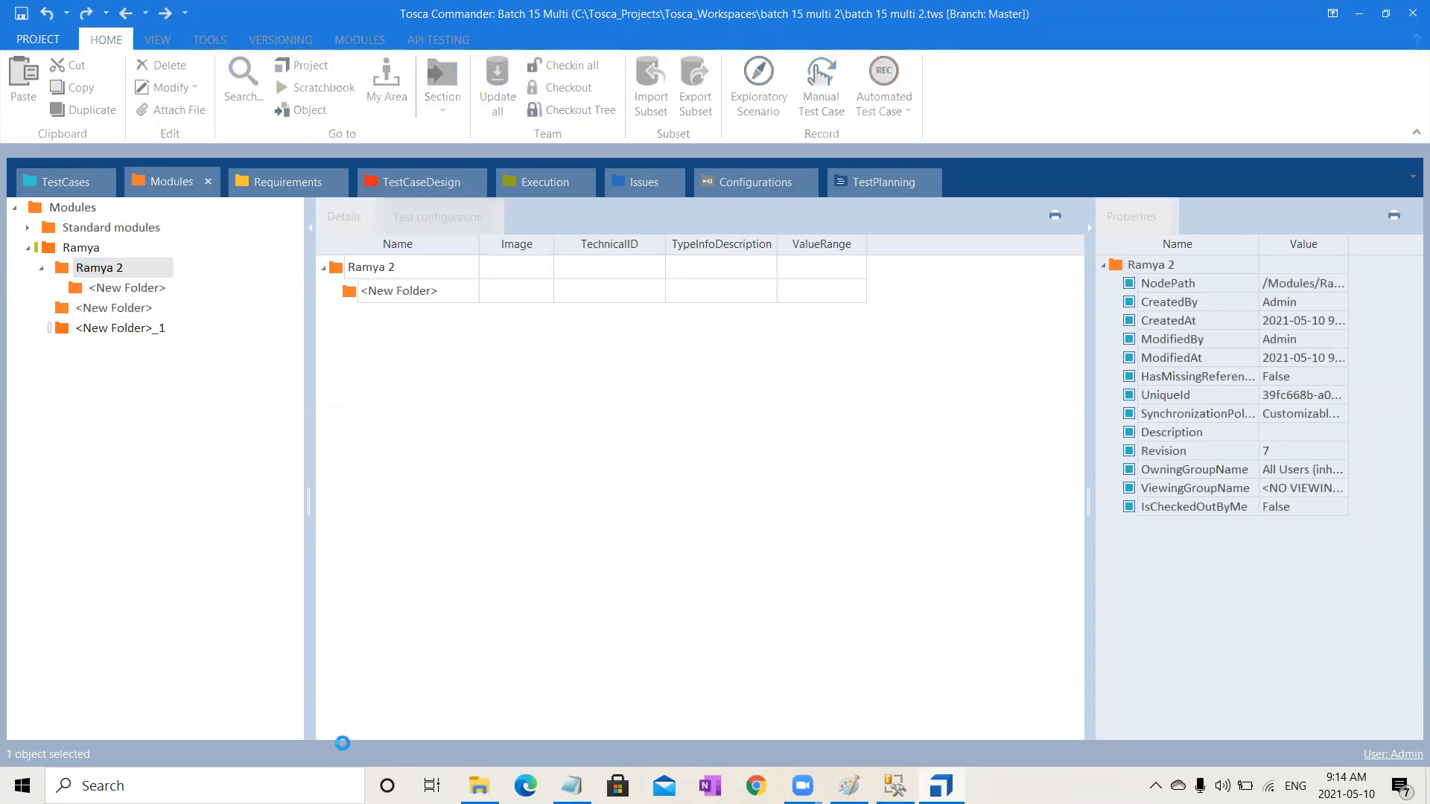